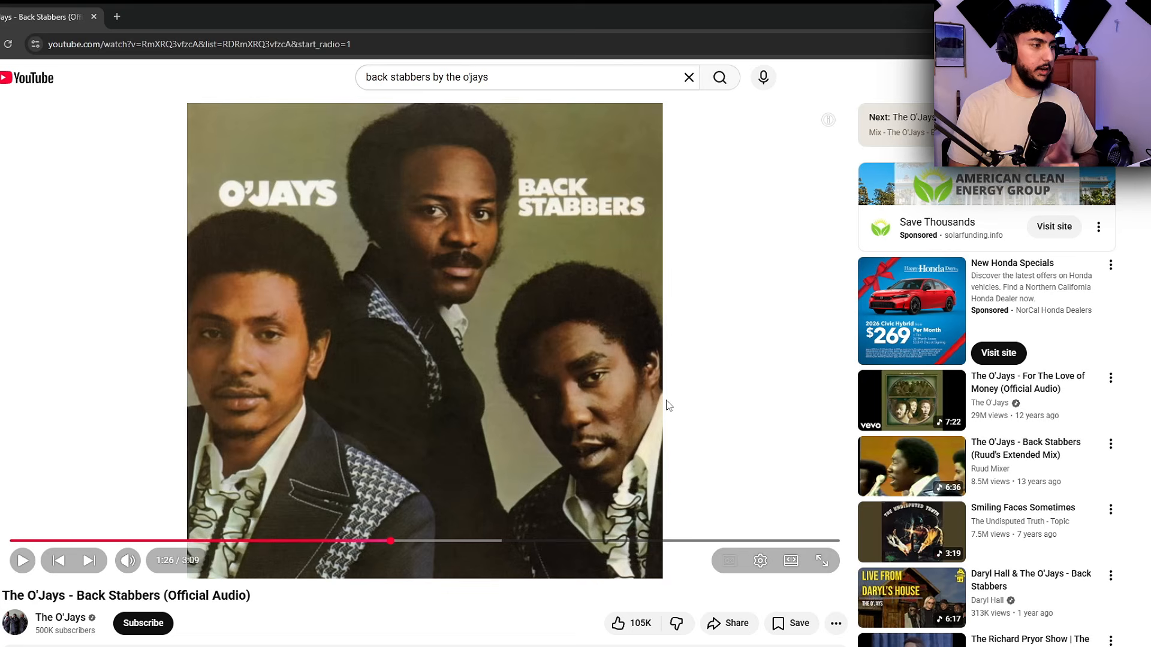
# Step: Play the O'Jays "Back Stabbers" official audio on YouTube to hear the source song
pyautogui.press('space')
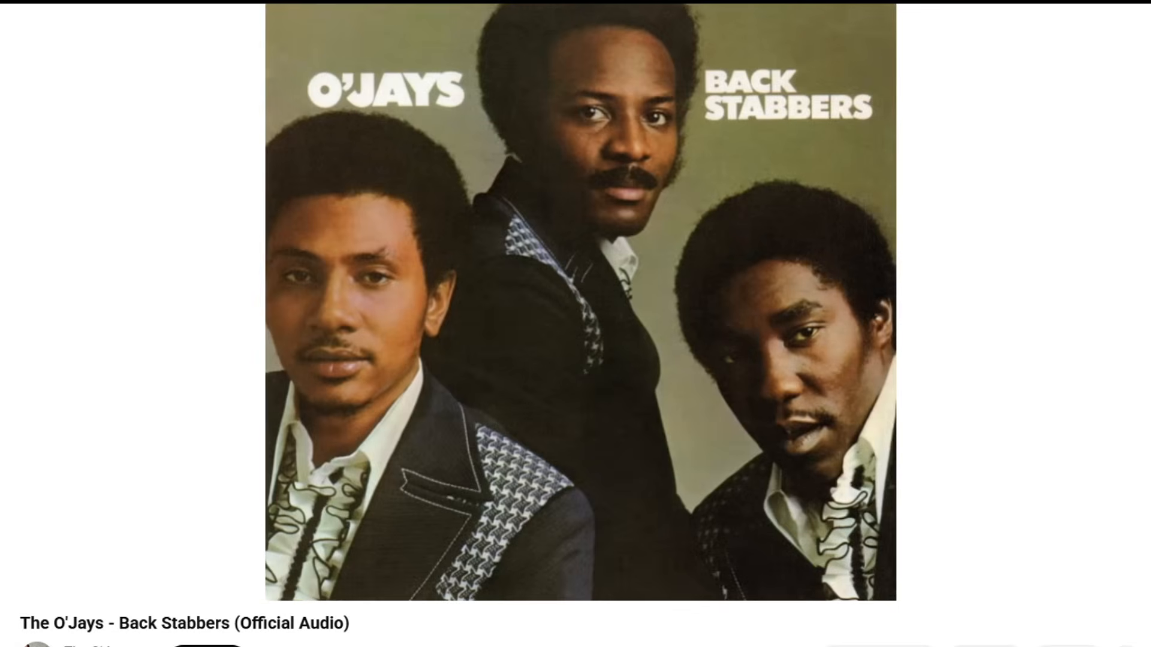
pyautogui.click(54, 267)
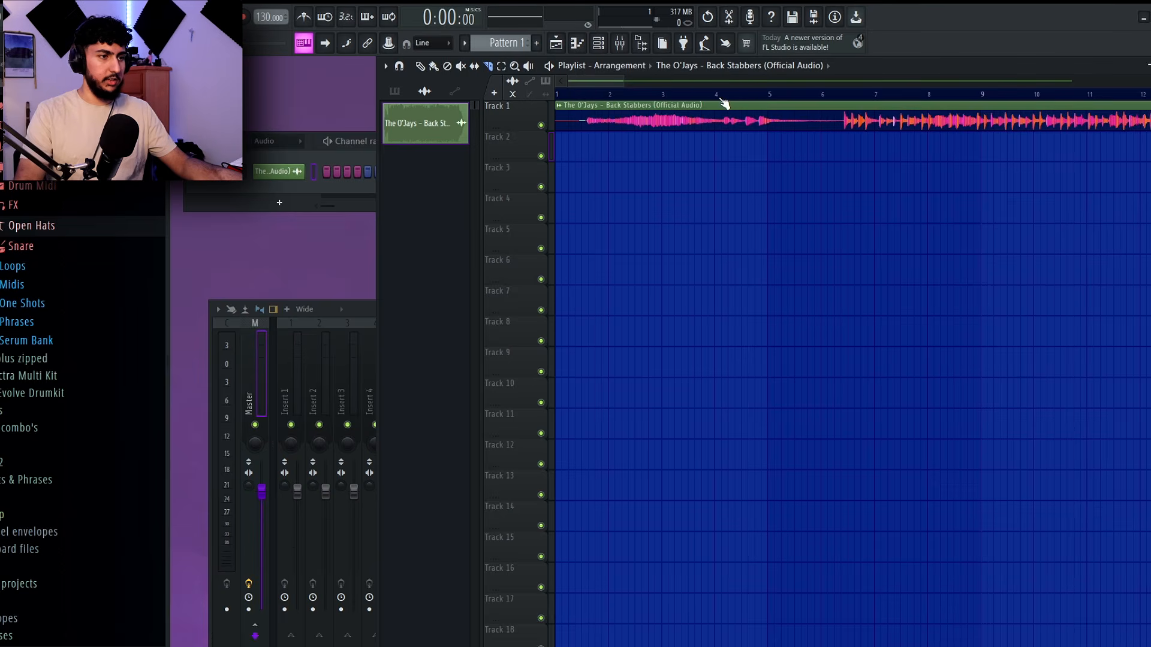
# Step: Switch to FL Studio and play the song's intro on Track 1 to locate the first beats before bar 7
pyautogui.click(635, 94)
pyautogui.press('space')
pyautogui.moveTo(857, 192); pyautogui.dragTo(788, 186)
pyautogui.press('space')
pyautogui.scroll(4, 787, 162)
pyautogui.scroll(5, 787, 154)
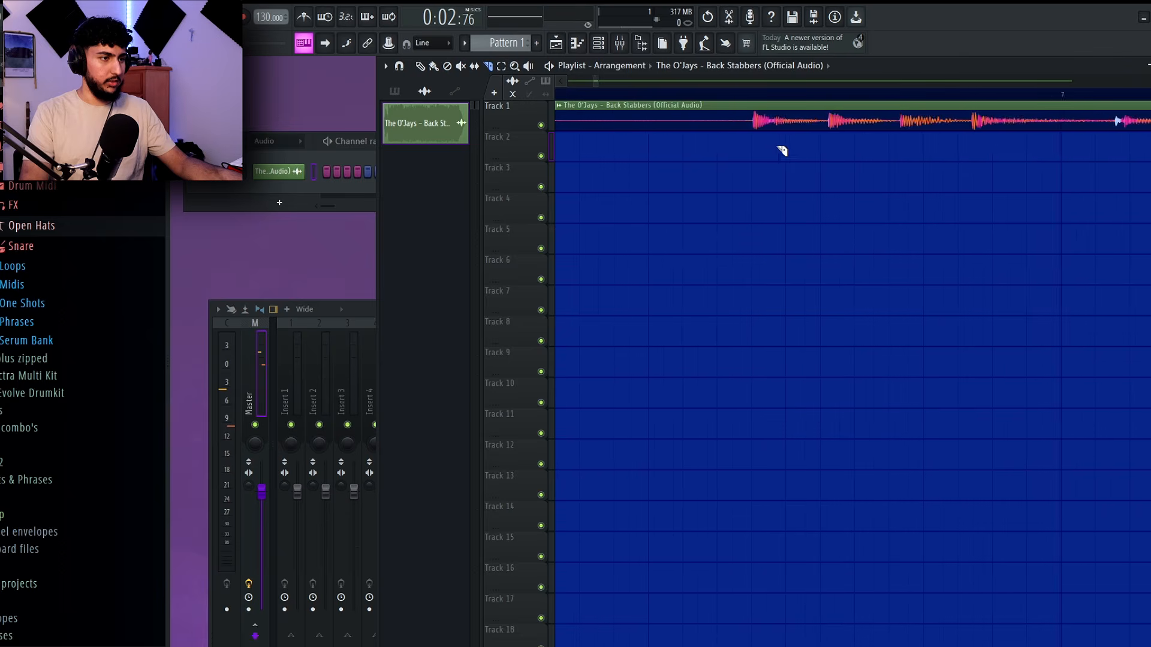
pyautogui.click(594, 94)
pyautogui.scroll(-3, 847, 130)
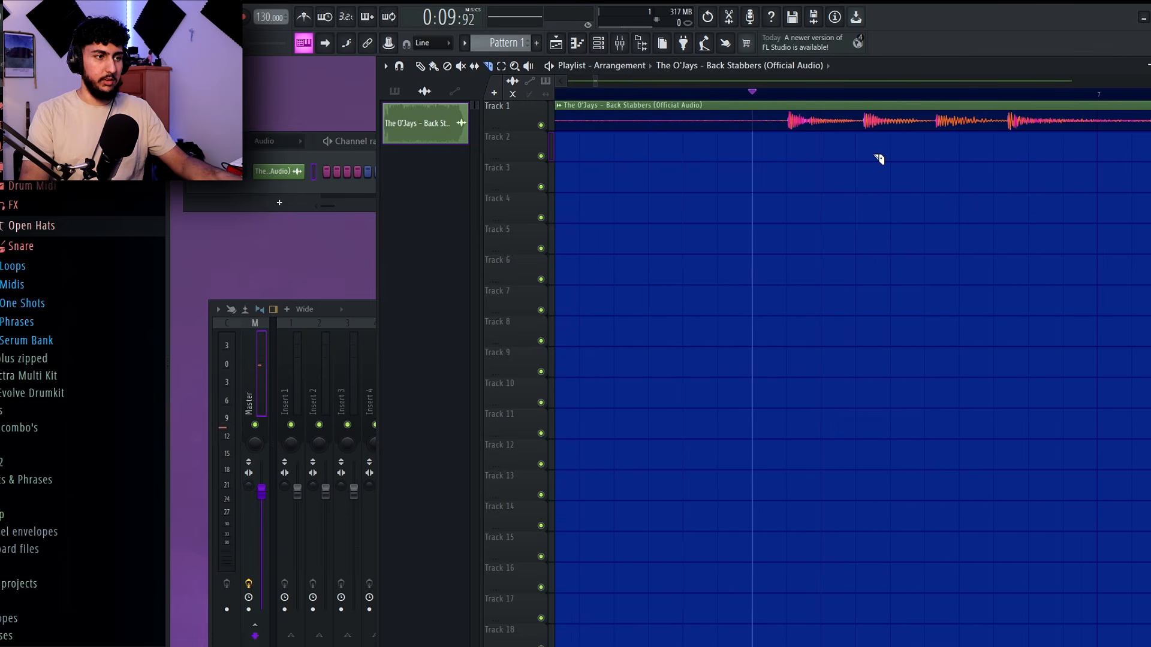
pyautogui.press('space')
pyautogui.moveTo(919, 198); pyautogui.dragTo(756, 225)
pyautogui.moveTo(977, 210); pyautogui.dragTo(946, 207)
pyautogui.press('space')
pyautogui.scroll(1, 805, 154)
pyautogui.scroll(3, 803, 152)
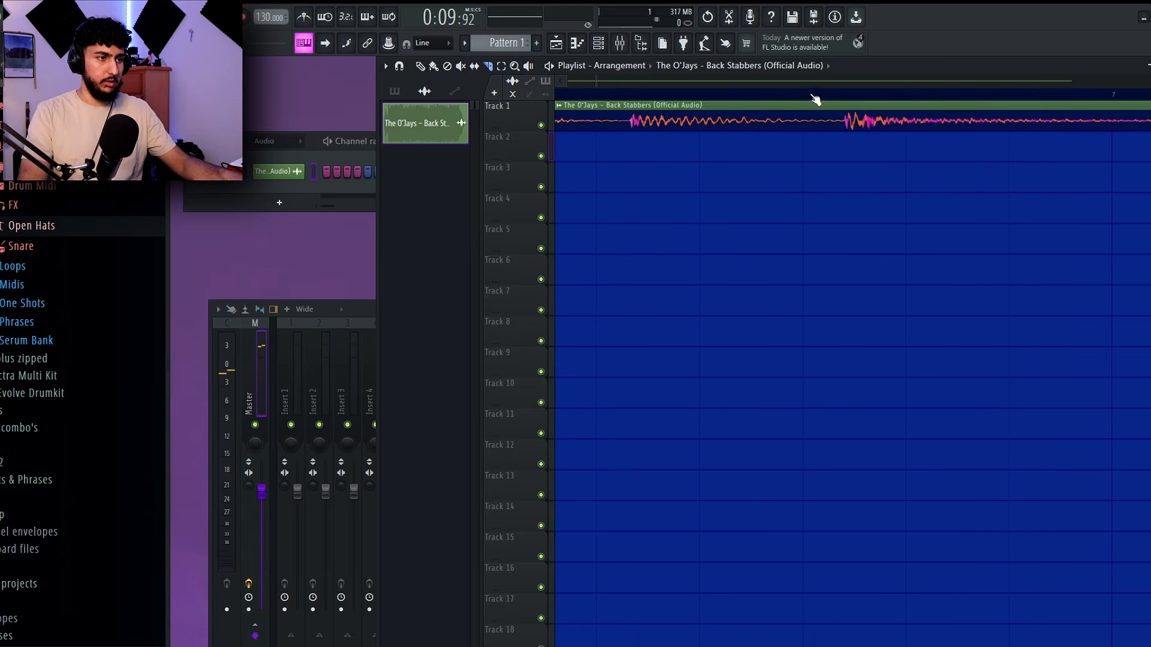
# Step: Audition the opening hits and slice the Track 1 clip just before the fourth hit, at about 0:11
pyautogui.click(813, 95)
pyautogui.press('space')
pyautogui.press('space')
pyautogui.click(599, 95)
pyautogui.scroll(-3, 844, 155)
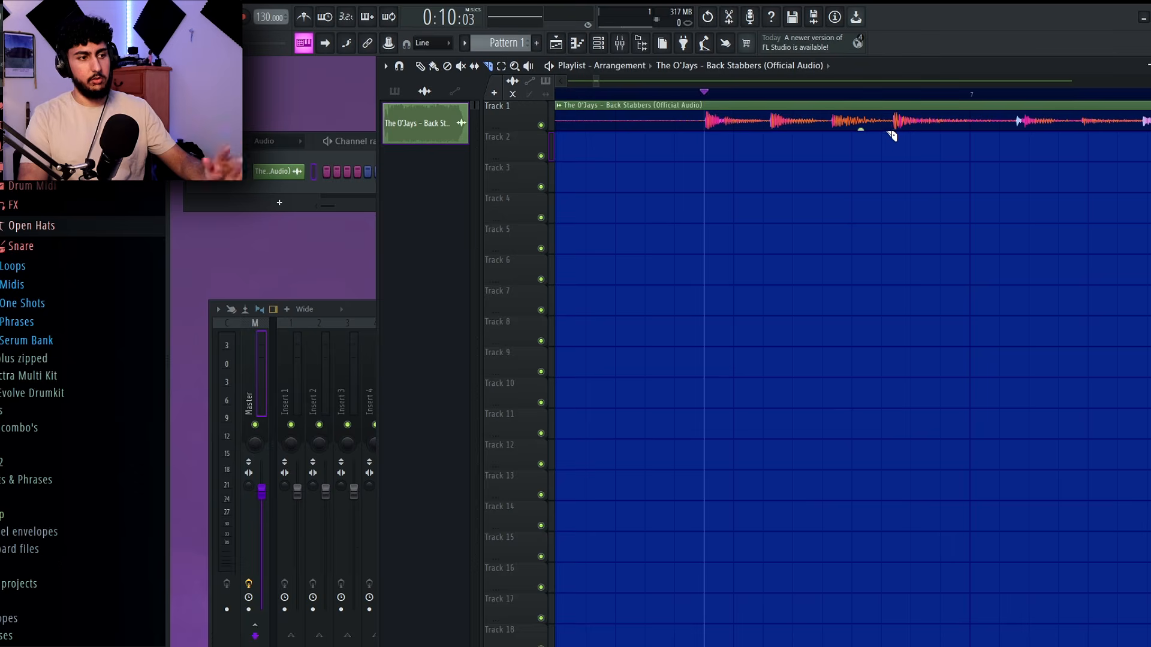
pyautogui.press('space')
pyautogui.press('space')
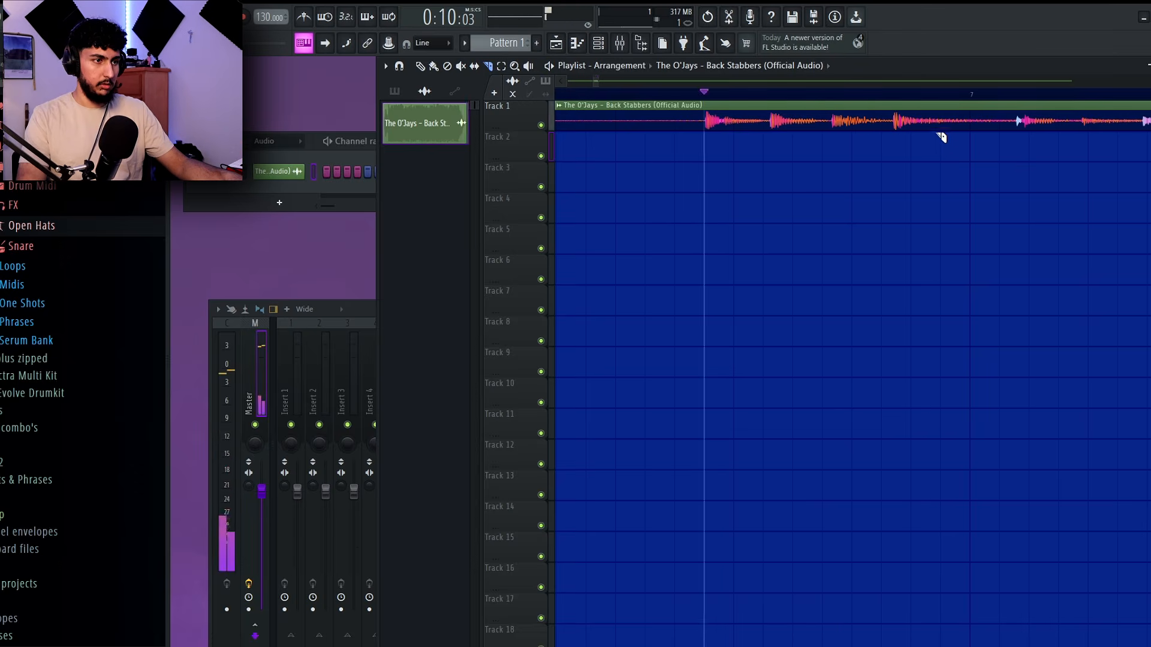
pyautogui.scroll(3, 945, 133)
pyautogui.press('space')
pyautogui.click(836, 126)
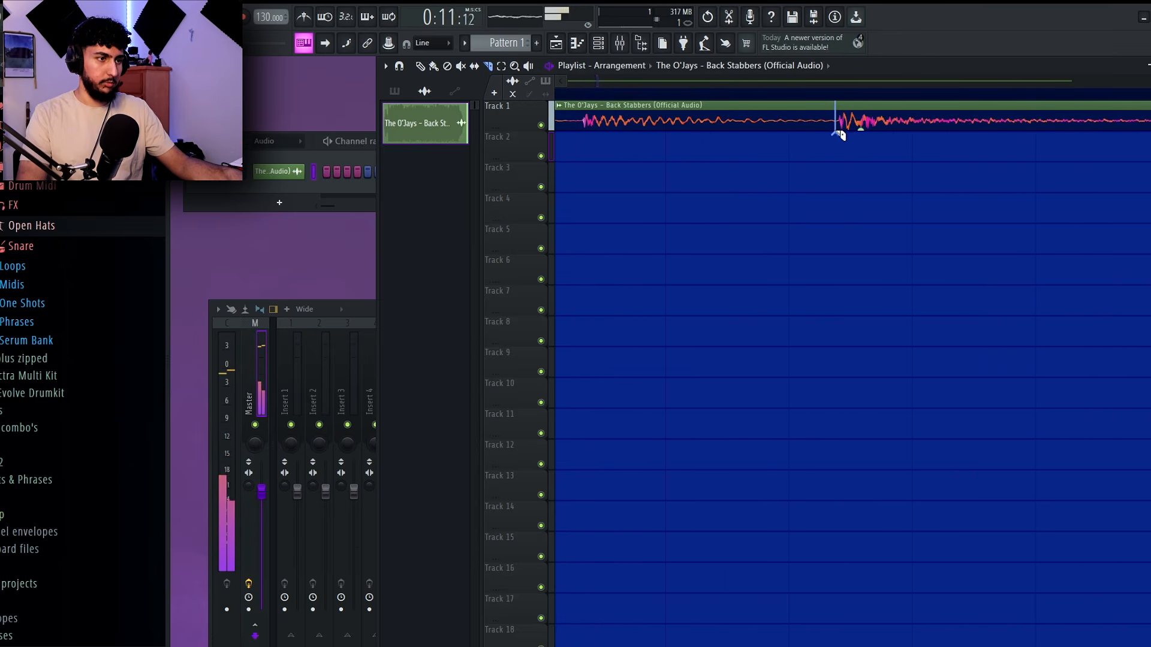
pyautogui.press('space')
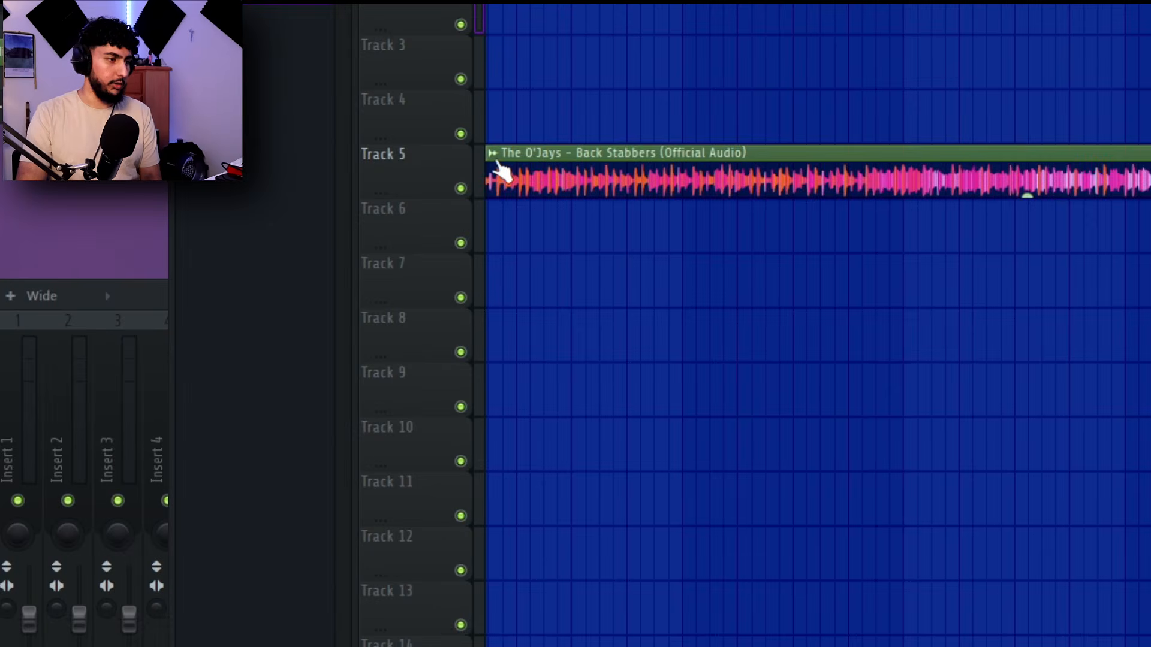
# Step: Detect the Track 5 clip's tempo, accept the estimated 81.215 BPM, and set the project tempo to 81.215 BPM
pyautogui.click(494, 157)
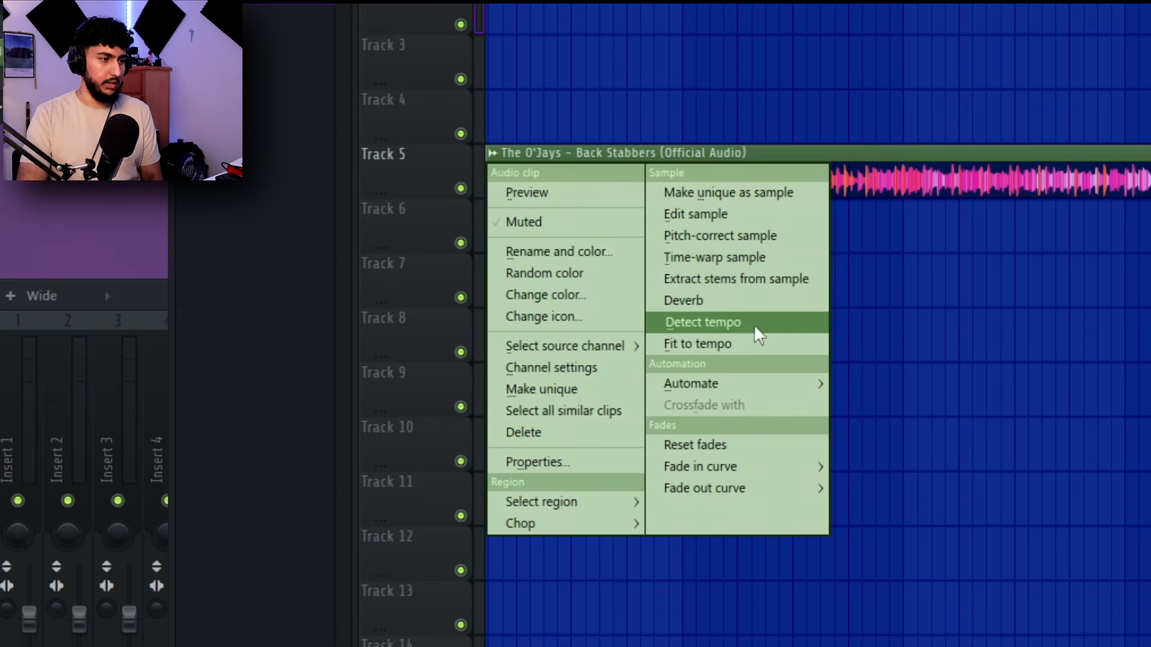
pyautogui.click(725, 323)
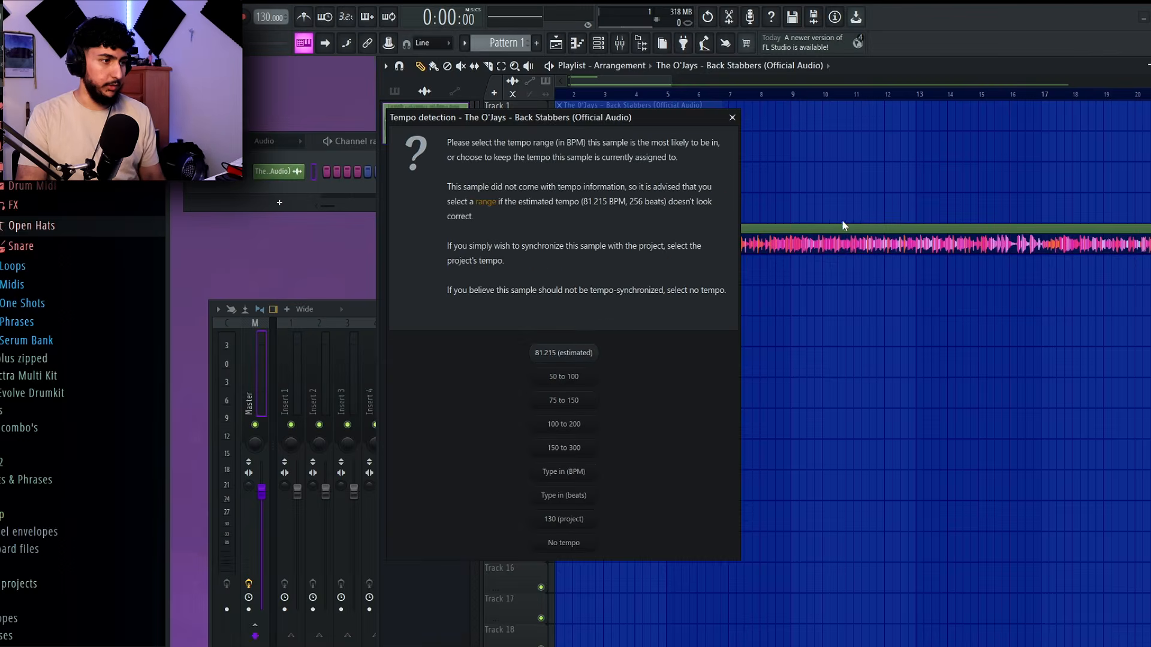
pyautogui.click(563, 355)
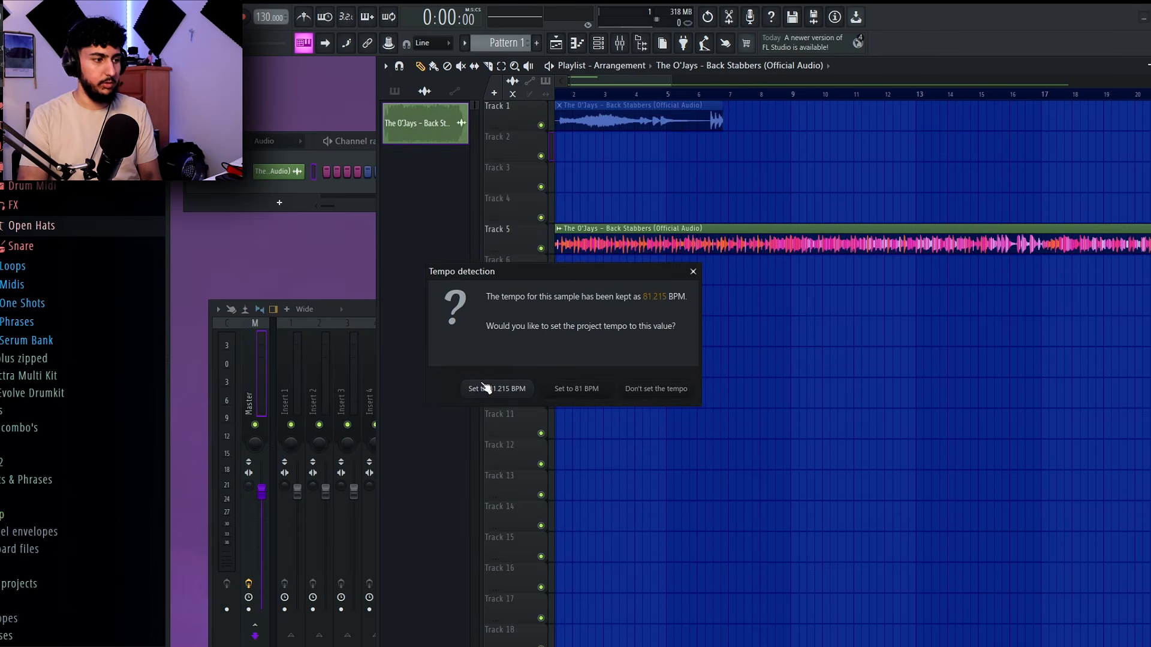
pyautogui.click(496, 389)
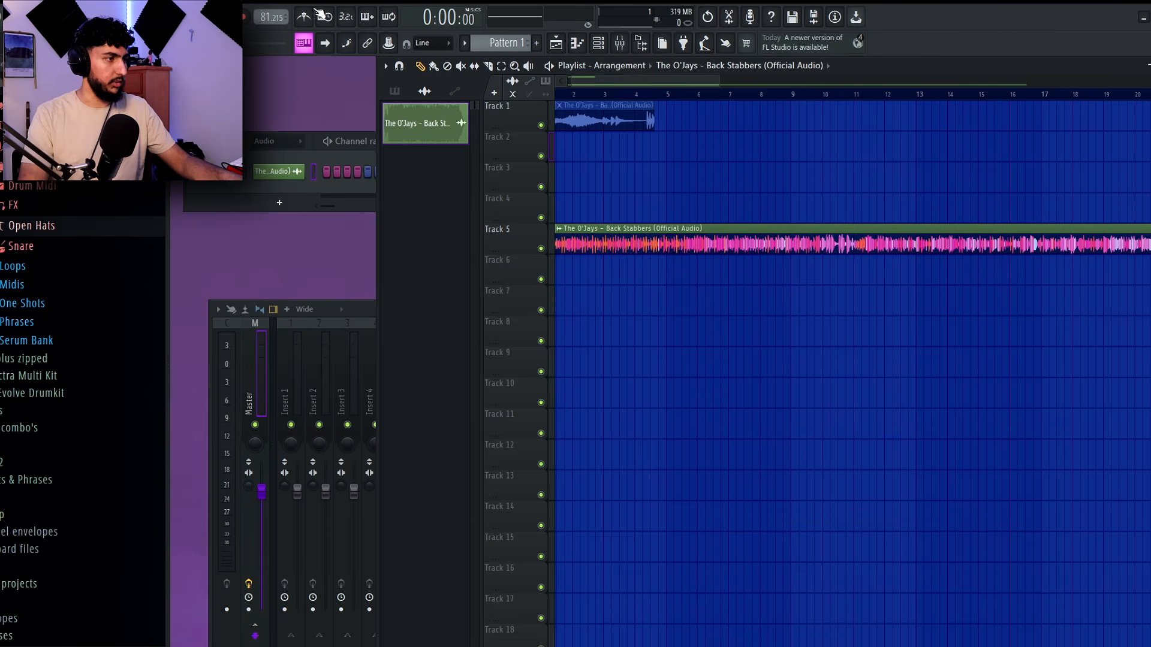
# Step: Play the Track 5 clip with the metronome on to check whether the project tempo matches the beat
pyautogui.press('space')
pyautogui.scroll(5, 627, 185)
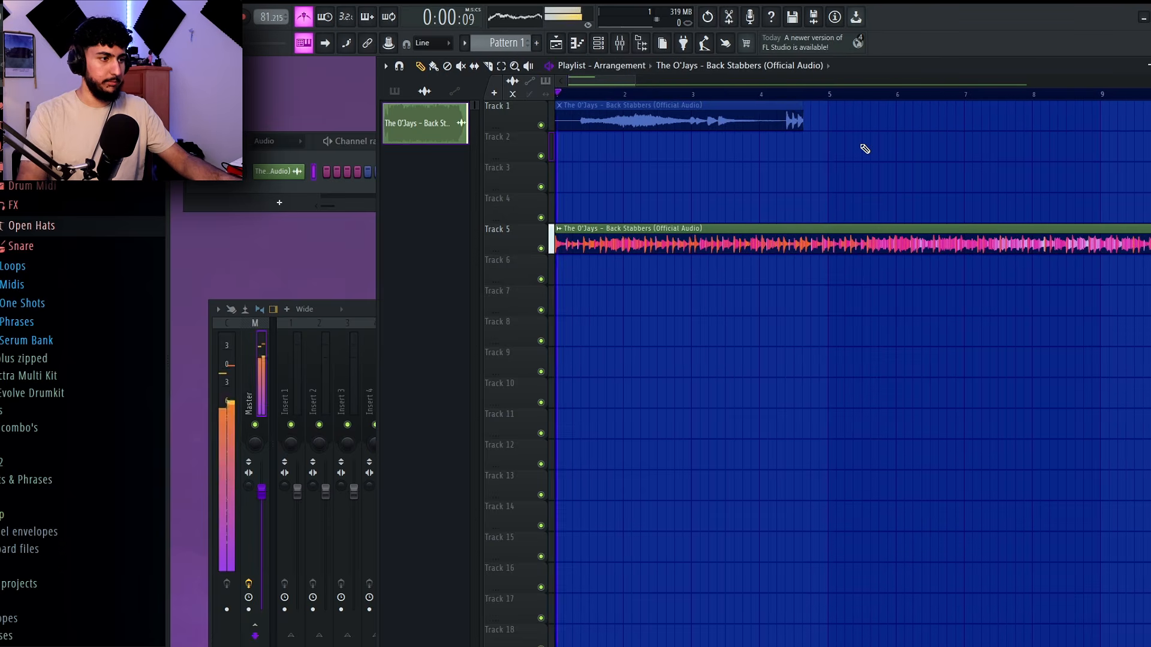
pyautogui.scroll(1, 626, 243)
pyautogui.scroll(3, 626, 242)
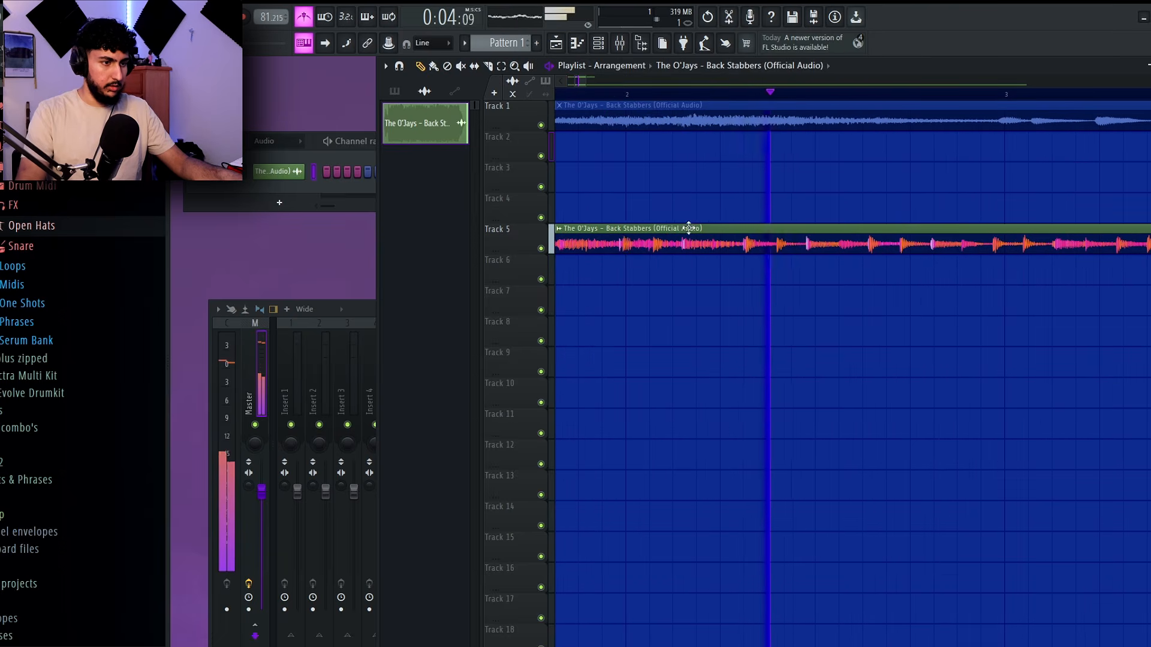
pyautogui.scroll(-3, 822, 292)
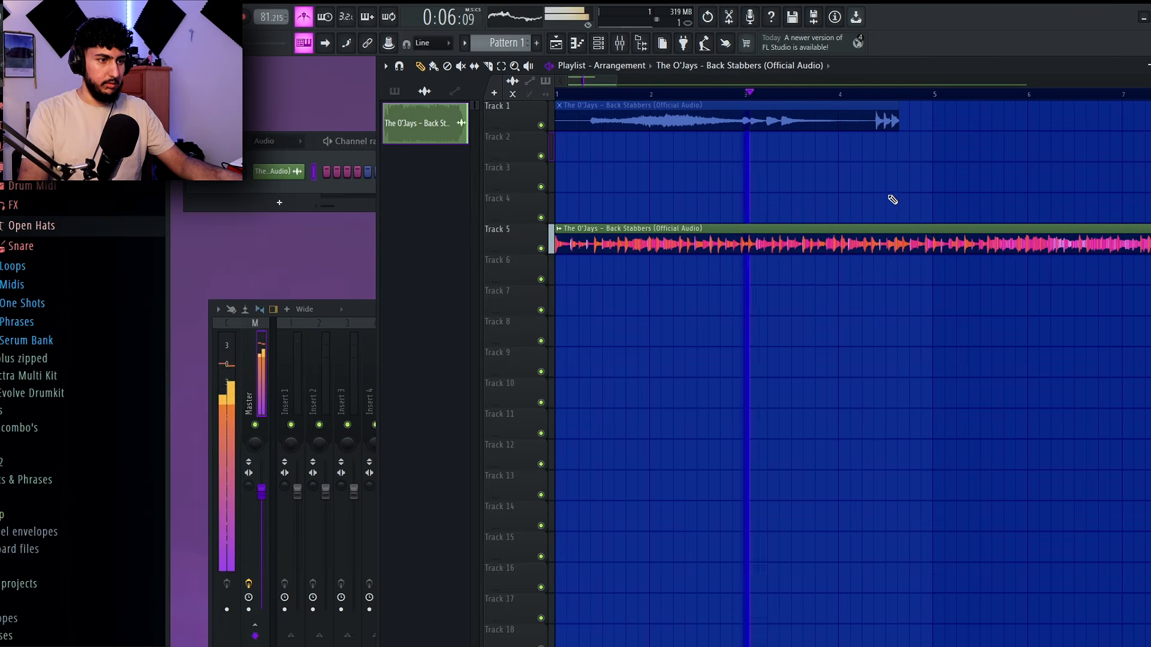
pyautogui.press('space')
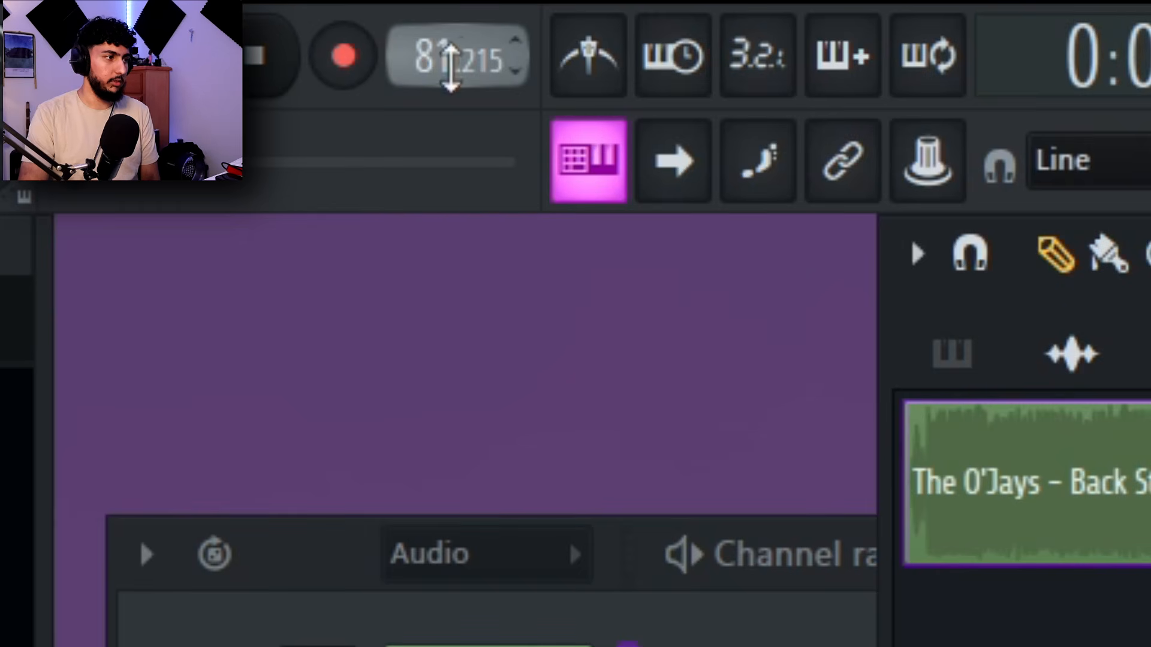
# Step: Tap along with the playing song in the Tempo tapper and fine-tune the project tempo to 124 BPM
pyautogui.rightClick(433, 72)
pyautogui.click(945, 100)
pyautogui.moveTo(511, 204); pyautogui.dragTo(574, 238)
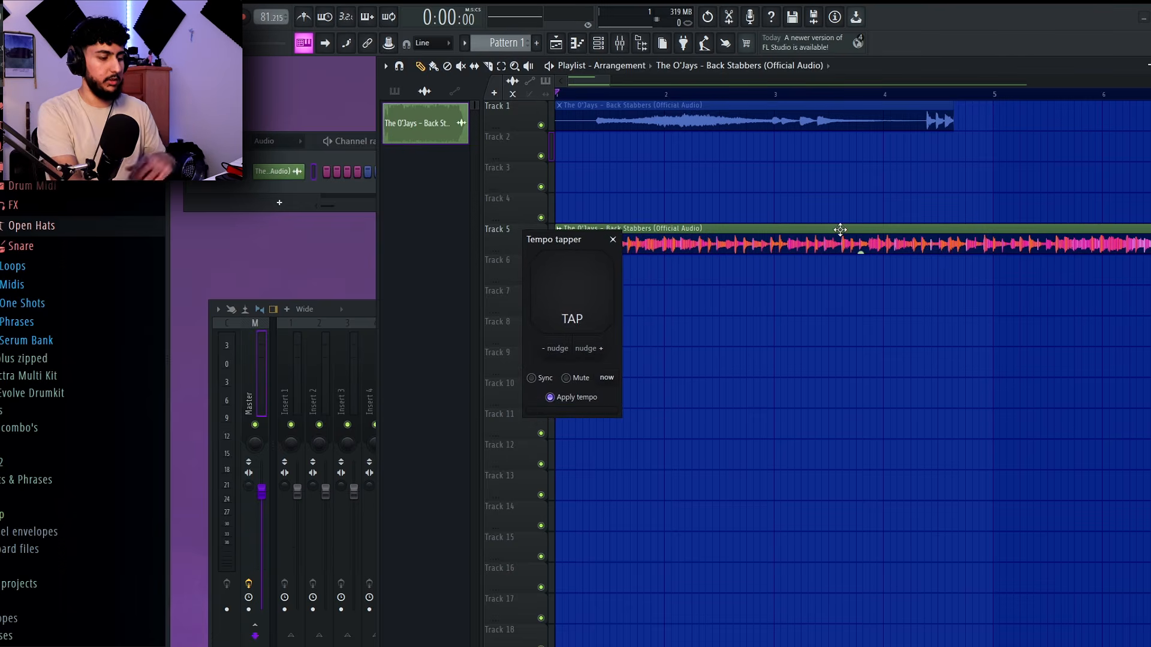
pyautogui.press('space')
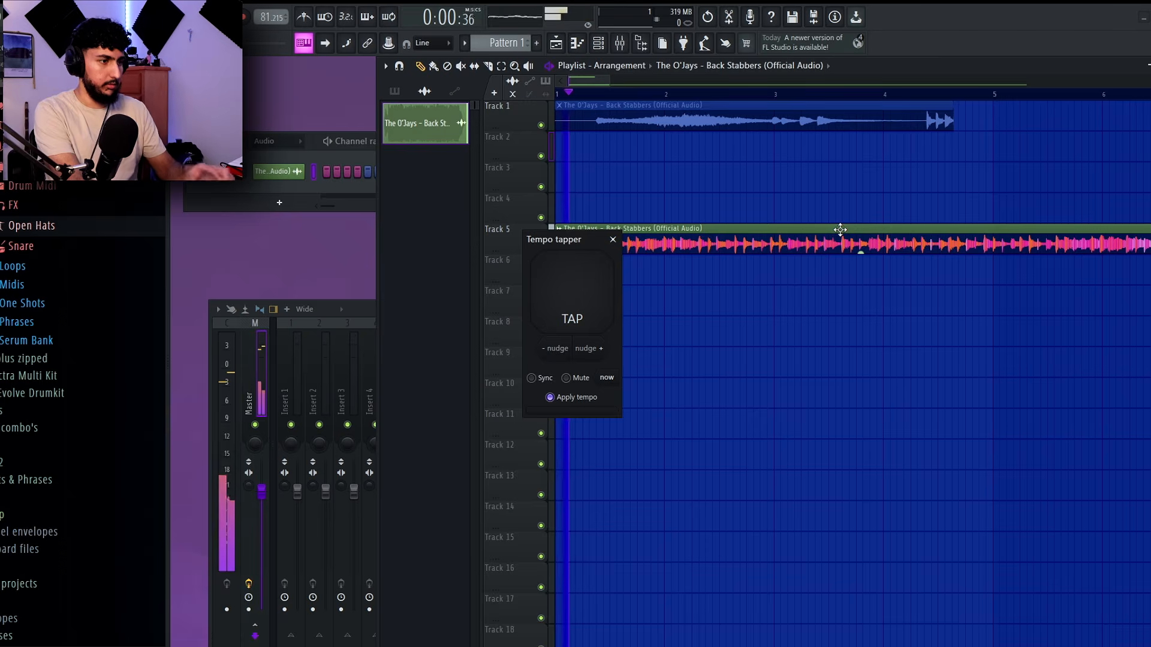
pyautogui.press('t')
pyautogui.press('t')
pyautogui.press('t')
pyautogui.press('t')
pyautogui.press('t')
pyautogui.press('t')
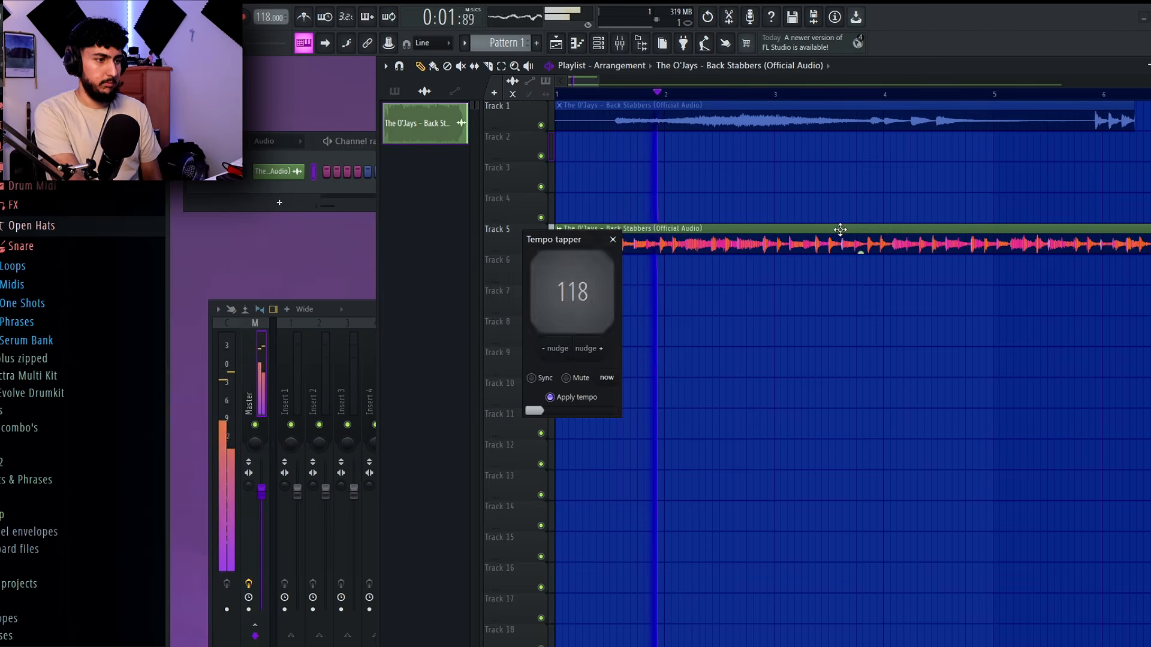
pyautogui.press('t')
pyautogui.press('t')
pyautogui.press('t')
pyautogui.press('t')
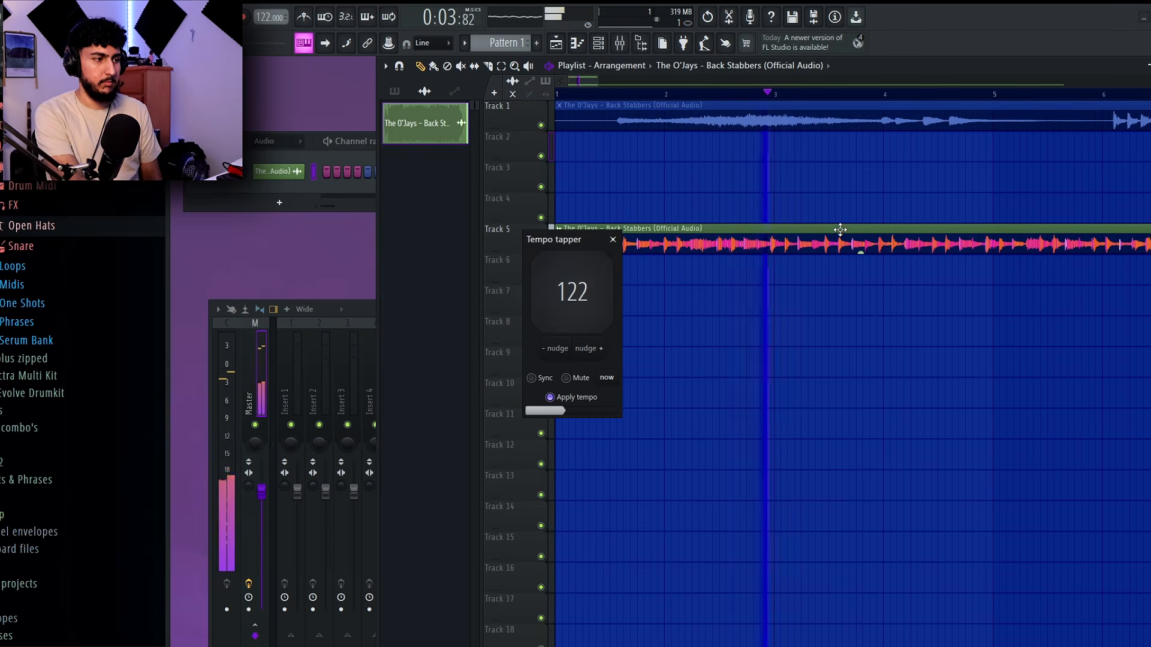
pyautogui.press('t')
pyautogui.press('t')
pyautogui.press('t')
pyautogui.press('t')
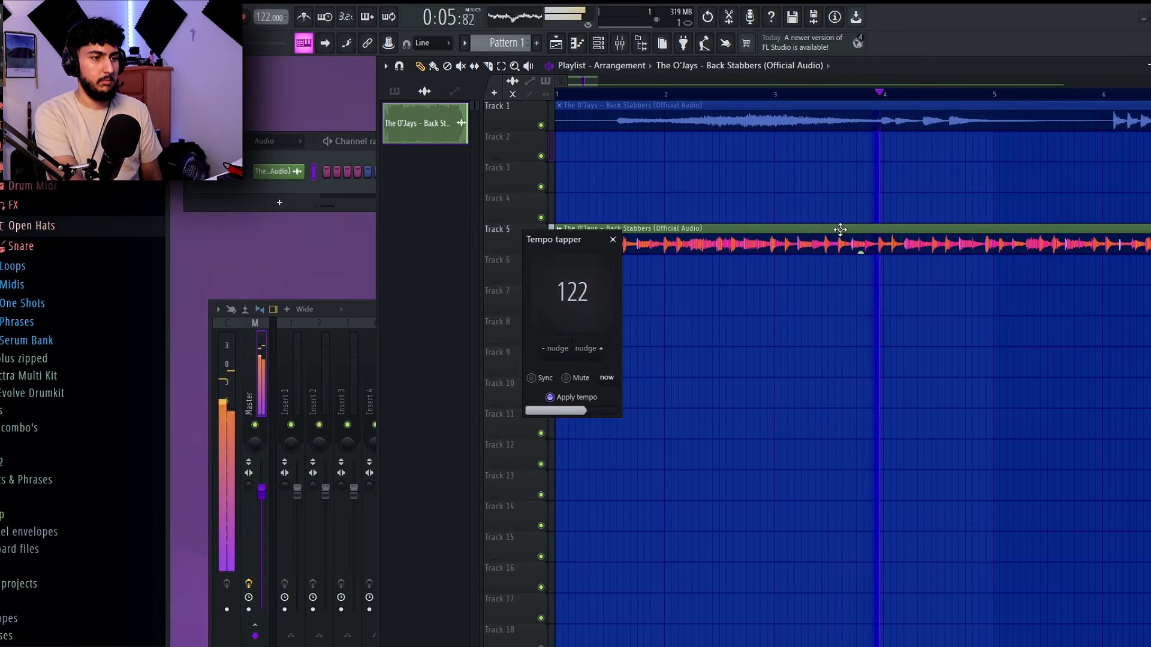
pyautogui.press('t')
pyautogui.press('t')
pyautogui.press('t')
pyautogui.press('t')
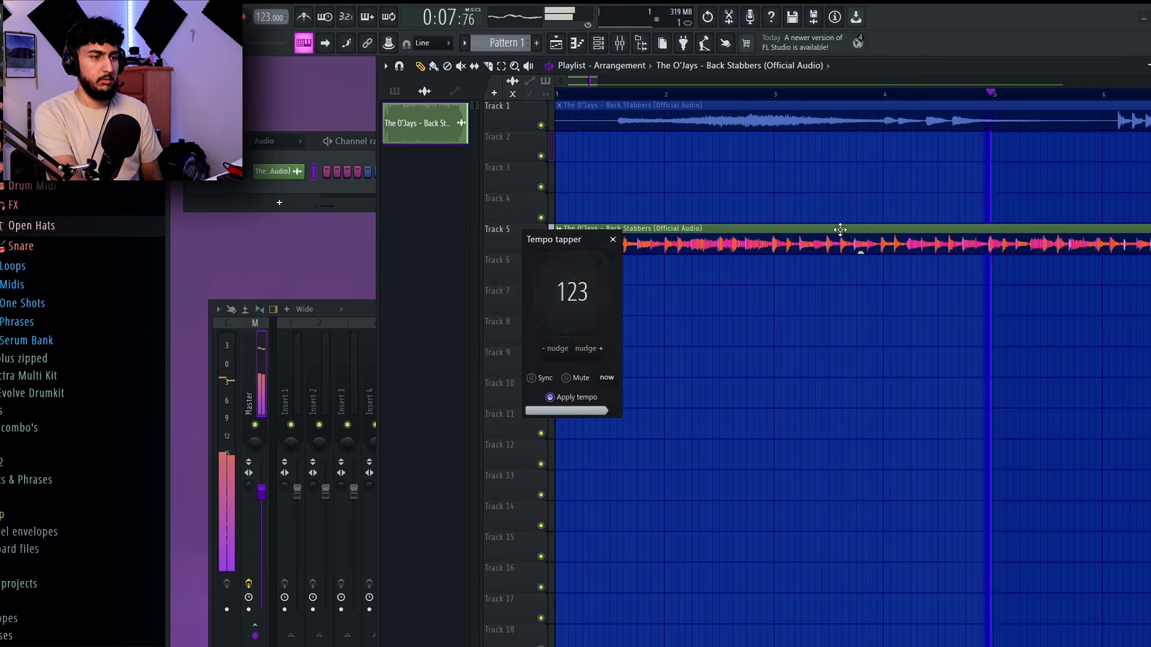
pyautogui.press('t')
pyautogui.press('t')
pyautogui.press('t')
pyautogui.press('t')
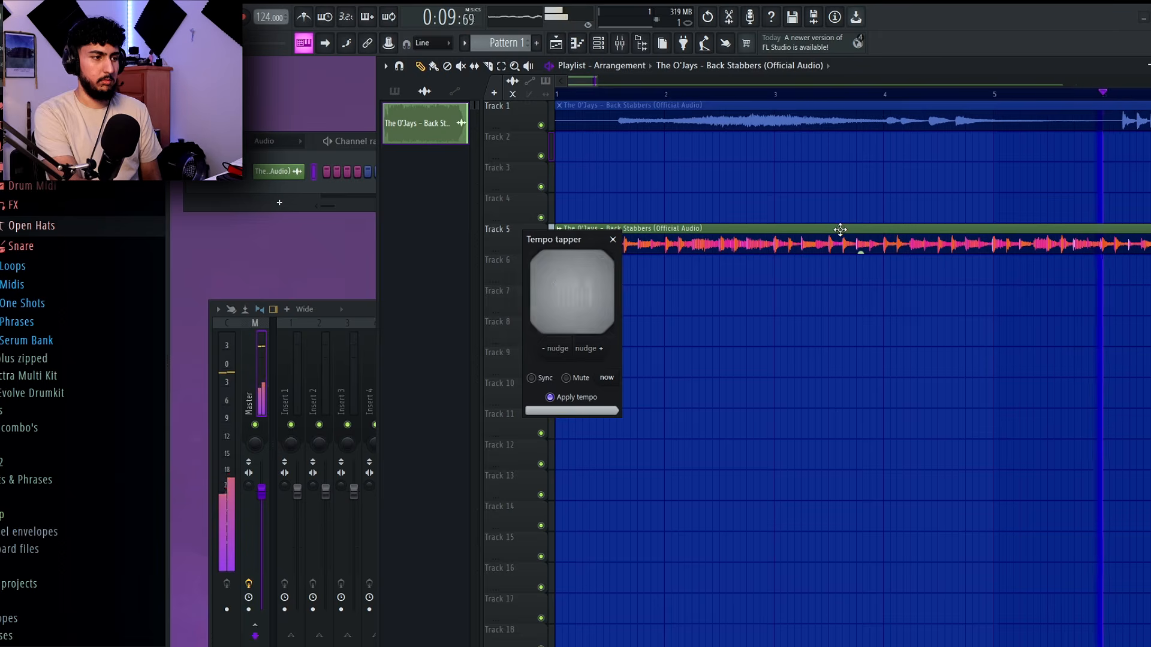
pyautogui.press('t')
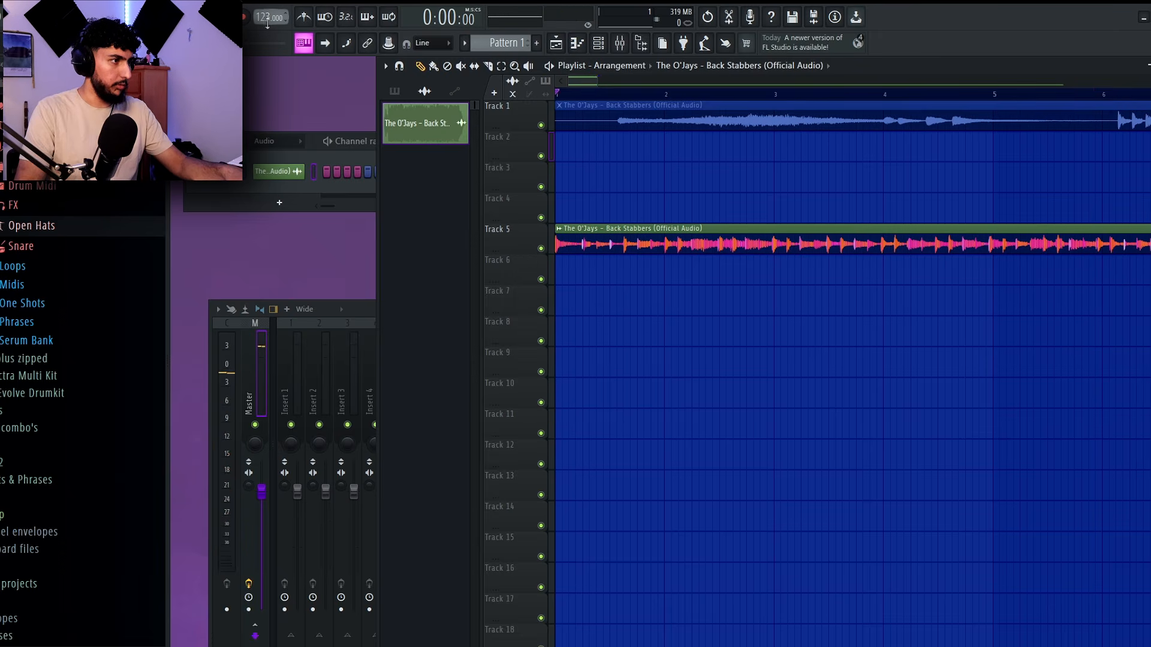
pyautogui.scroll(1, 268, 22)
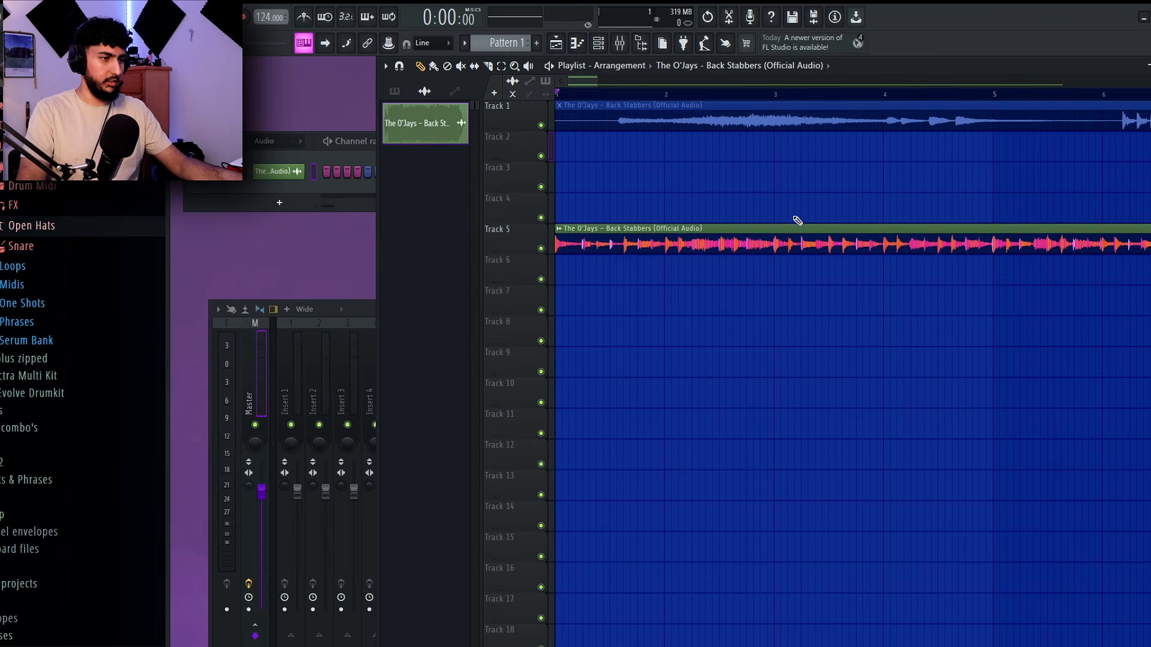
# Step: Play the Track 5 clip around bar 5 to check how its beats line up with the grid
pyautogui.keyDown('ctrl'); pyautogui.scroll(4, 1040, 257); pyautogui.keyUp('ctrl')
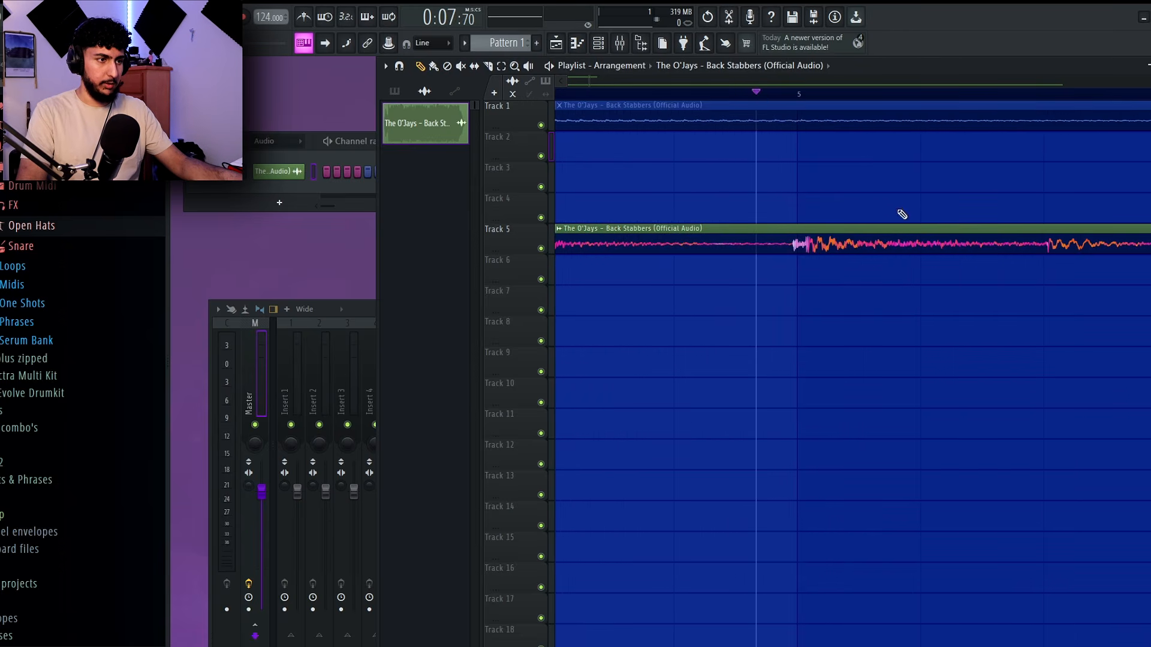
pyautogui.press('space')
pyautogui.keyDown('ctrl'); pyautogui.scroll(-6, 1053, 262); pyautogui.keyUp('ctrl')
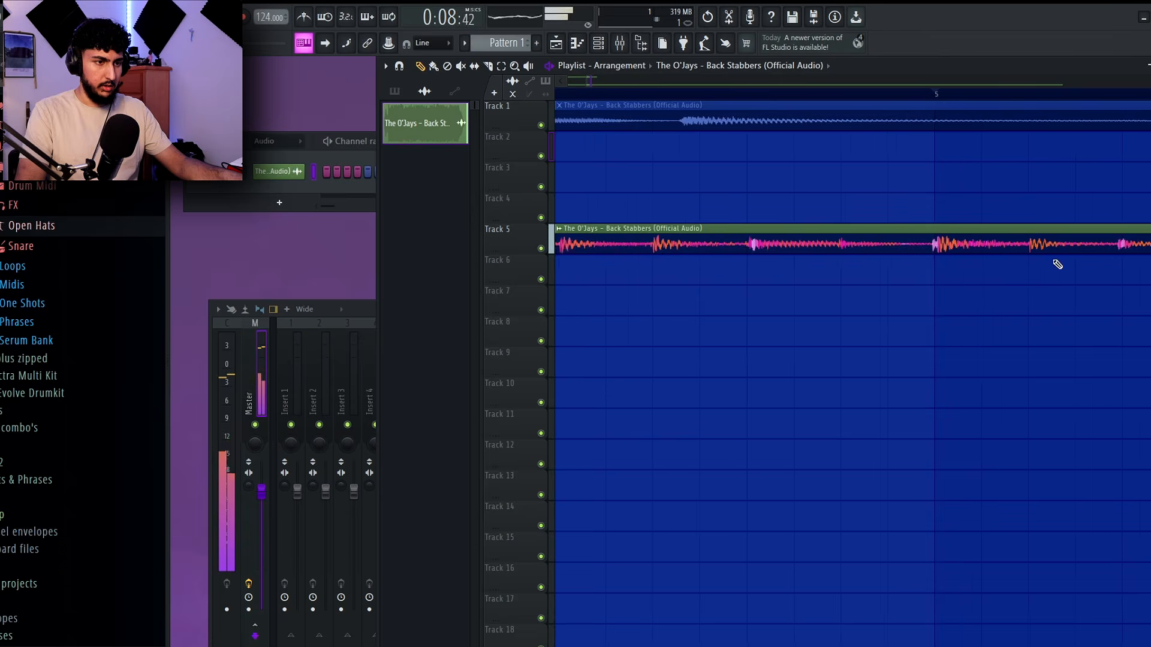
pyautogui.keyDown('ctrl'); pyautogui.scroll(-5, 1045, 264); pyautogui.keyUp('ctrl')
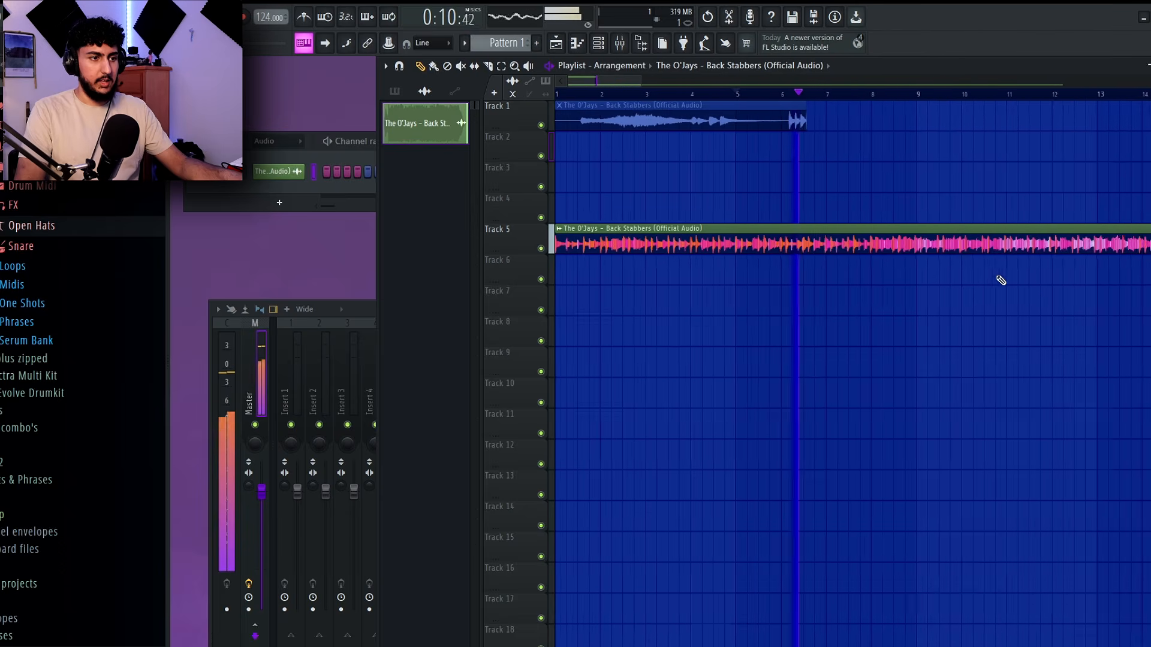
pyautogui.press('space')
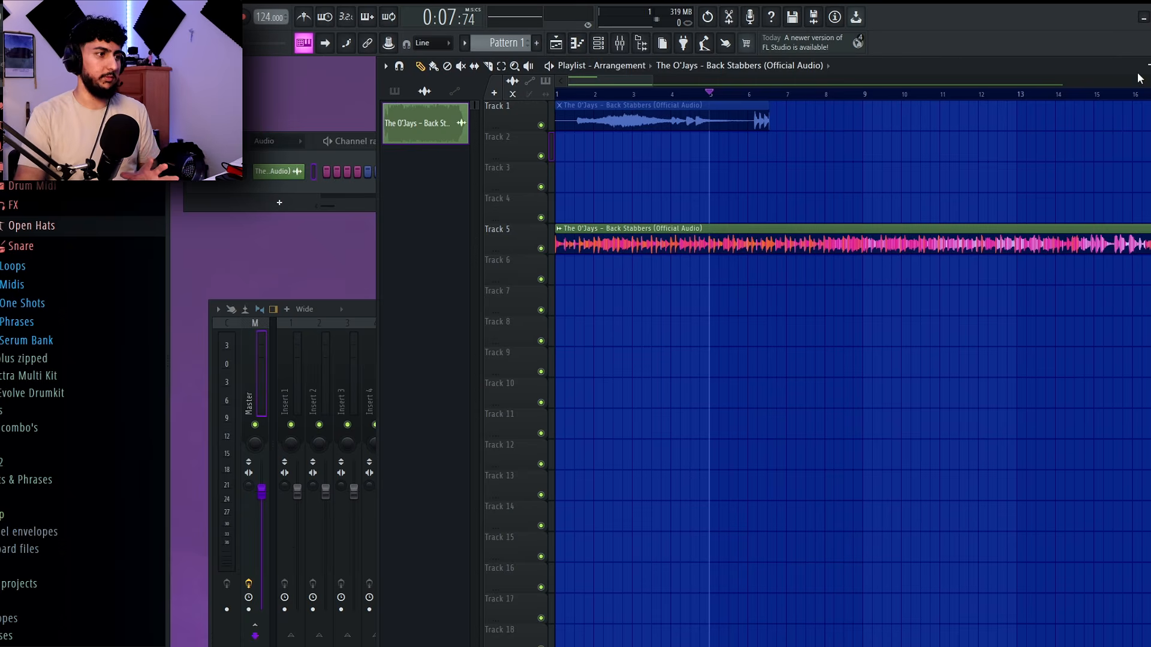
pyautogui.press('space')
pyautogui.keyDown('ctrl'); pyautogui.scroll(-4, 847, 174); pyautogui.keyUp('ctrl')
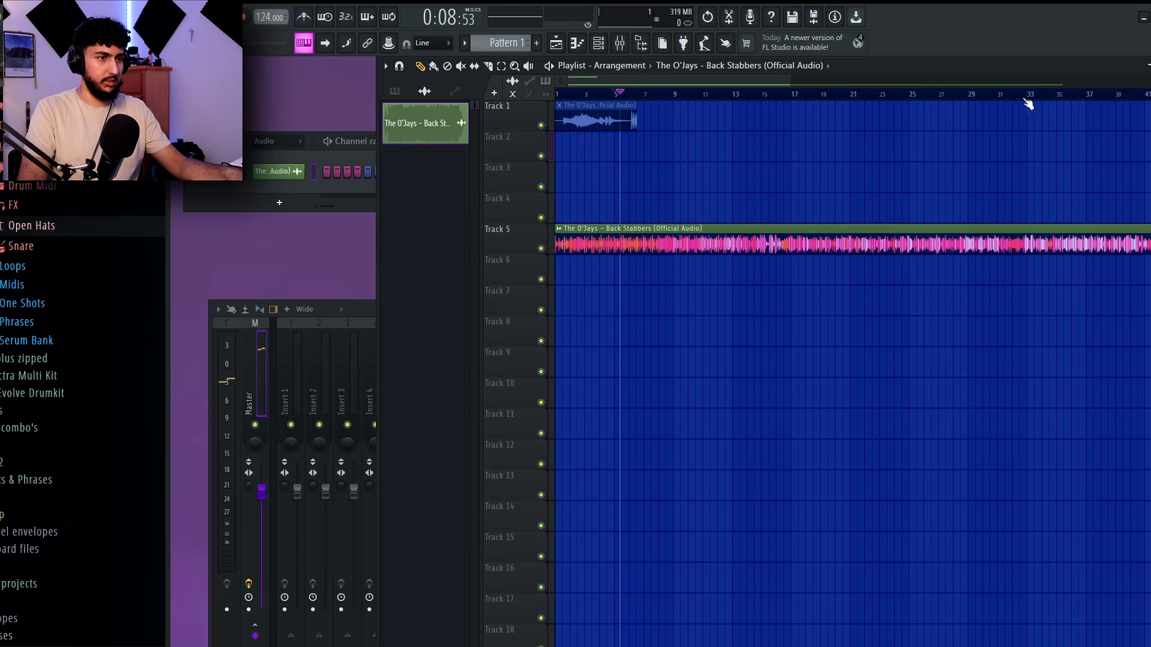
# Step: Play the Track 5 clip from bar 41 onward to locate the start of the section for sampling
pyautogui.click(888, 95)
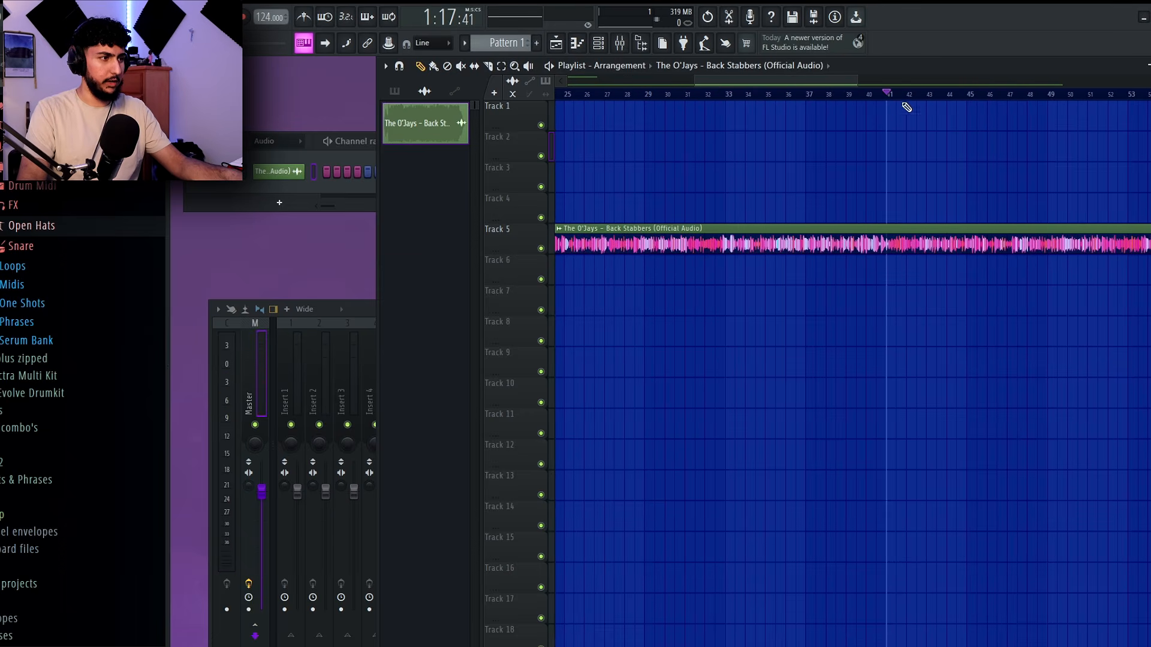
pyautogui.moveTo(983, 138); pyautogui.dragTo(926, 135)
pyautogui.press('space')
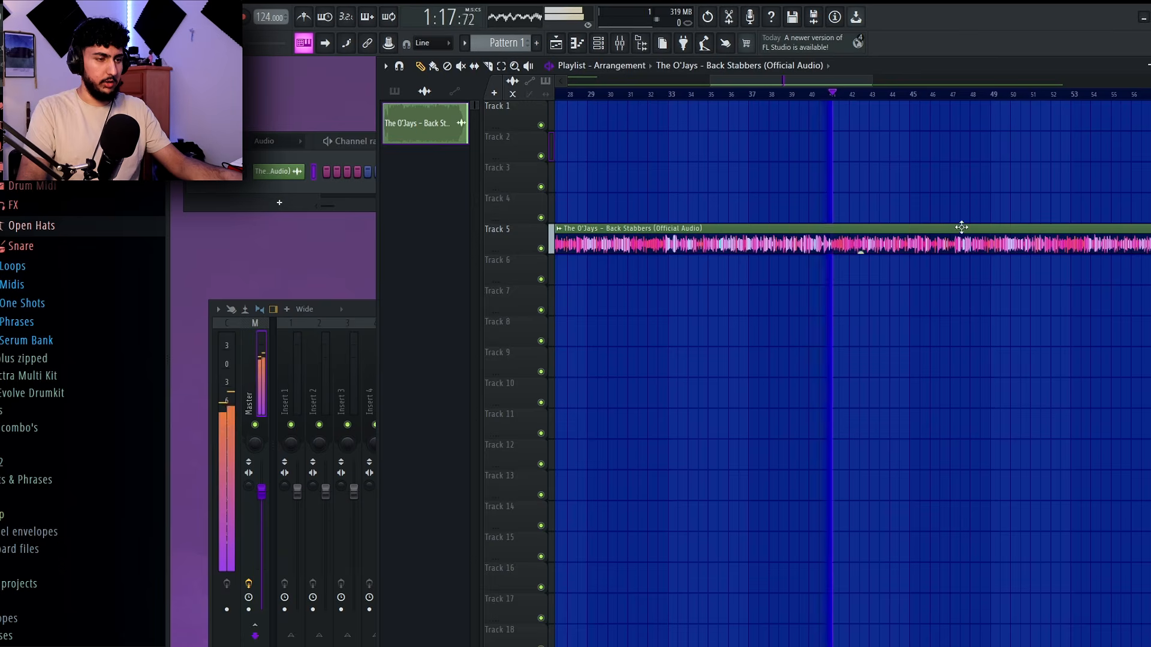
pyautogui.keyDown('ctrl'); pyautogui.scroll(6, 889, 198); pyautogui.keyUp('ctrl')
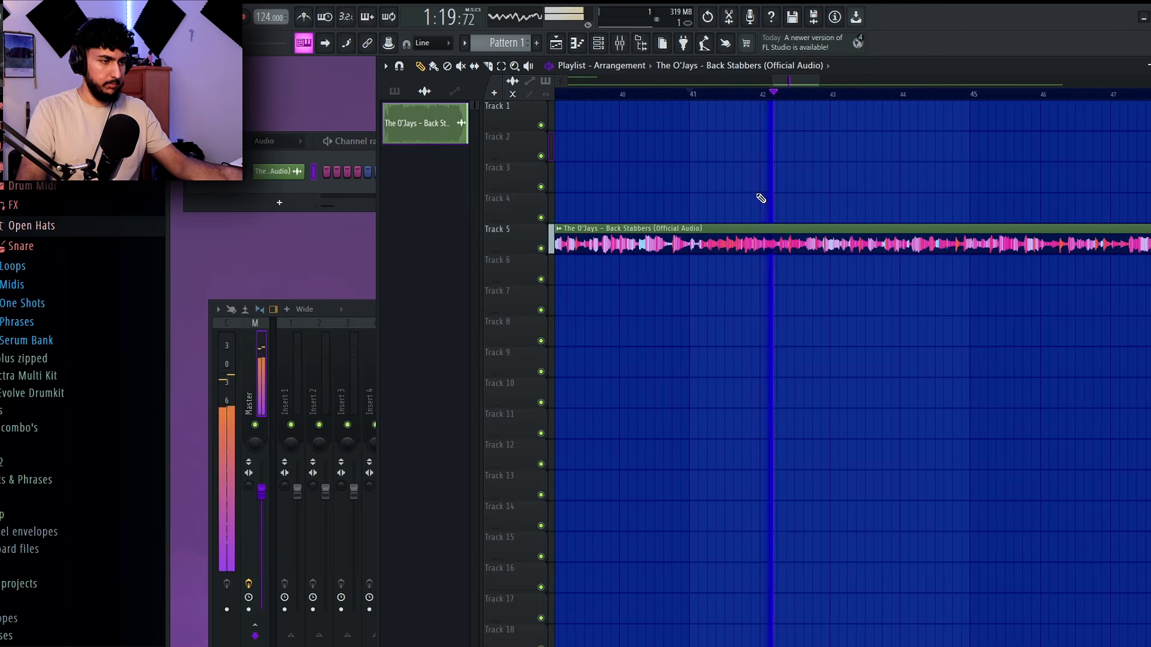
pyautogui.press('space')
pyautogui.keyDown('ctrl'); pyautogui.scroll(8, 784, 226); pyautogui.keyUp('ctrl')
pyautogui.press('space')
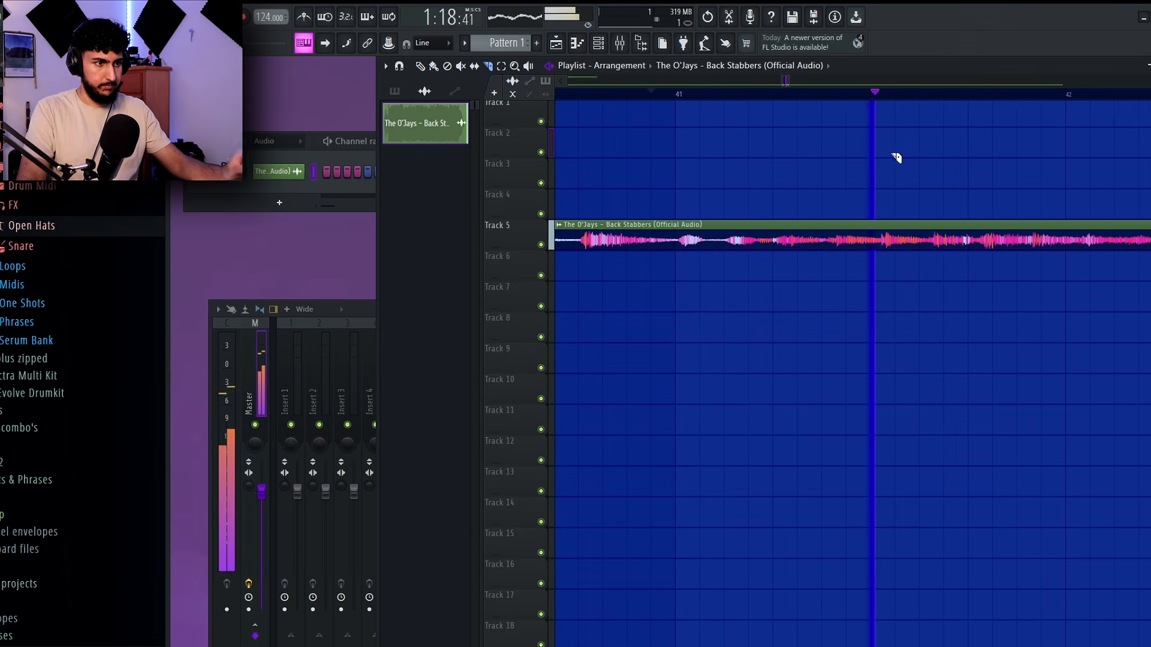
pyautogui.press('space')
# Step: Slice the Track 5 clip exactly at the beat about three-quarters of the way through bar 41
pyautogui.keyDown('ctrl'); pyautogui.scroll(4, 1085, 215); pyautogui.keyUp('ctrl')
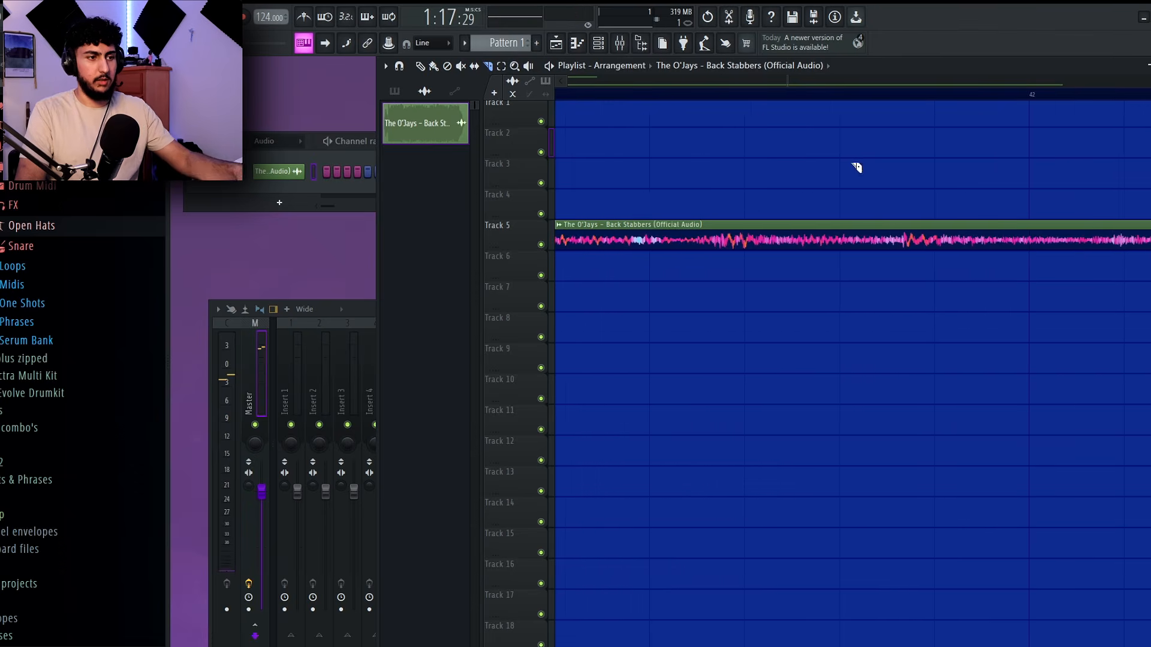
pyautogui.press('space')
pyautogui.press('space')
pyautogui.click(632, 94)
pyautogui.press('space')
pyautogui.press('space')
pyautogui.keyDown('ctrl'); pyautogui.scroll(1, 729, 231); pyautogui.keyUp('ctrl')
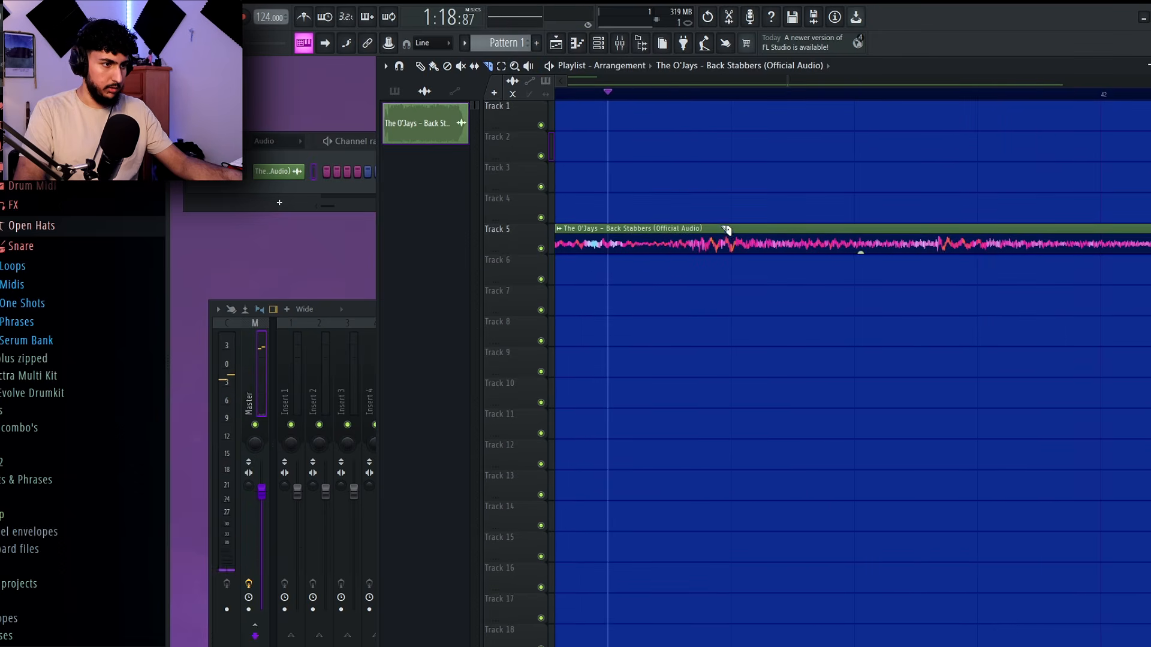
pyautogui.moveTo(700, 191); pyautogui.dragTo(701, 256)
# Step: Move the part of the song after the cut along Track 5 so it starts at bar 45
pyautogui.keyDown('ctrl'); pyautogui.scroll(-8, 779, 294); pyautogui.keyUp('ctrl')
pyautogui.press('p')
pyautogui.moveTo(788, 229)
pyautogui.mouseDown()
pyautogui.moveTo(1082, 228)
pyautogui.moveTo(1036, 230)
pyautogui.mouseUp()
# Step: Play the moved Track 5 clip from bar 45 with the metronome to check its timing
pyautogui.click(981, 94)
pyautogui.moveTo(1063, 142); pyautogui.dragTo(844, 100)
pyautogui.click(798, 92)
pyautogui.moveTo(1010, 189); pyautogui.dragTo(925, 201)
pyautogui.press('space')
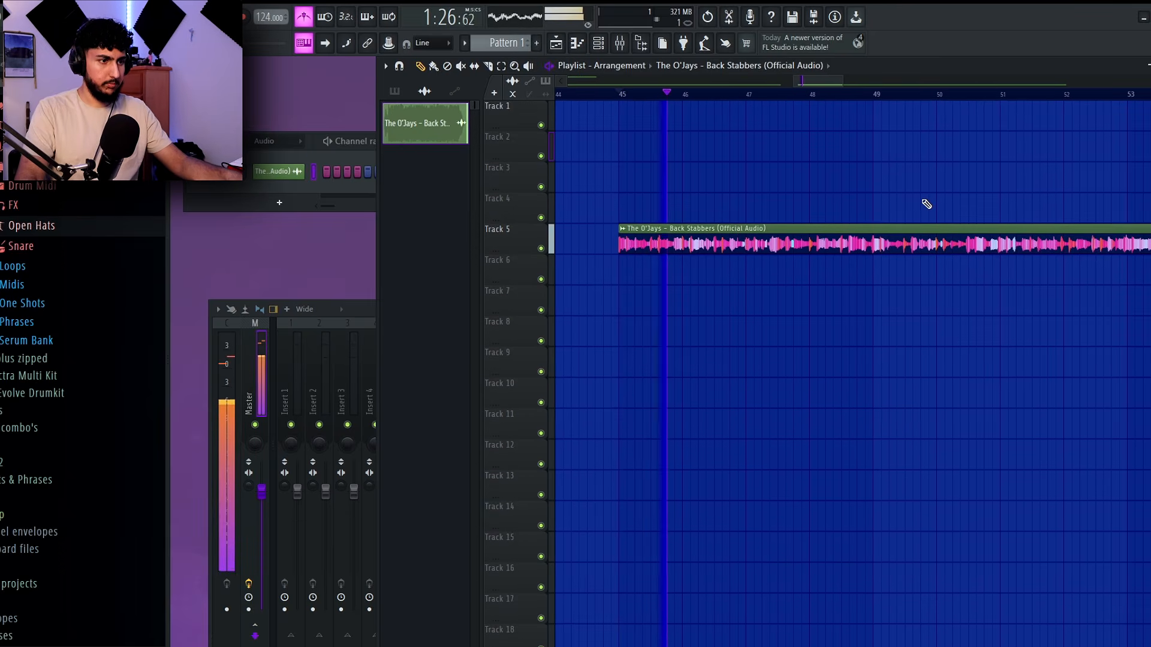
# Step: Slice the Track 5 clip at the beat just before bar 49 and move the section starting at bar 45 to Track 6
pyautogui.click(487, 66)
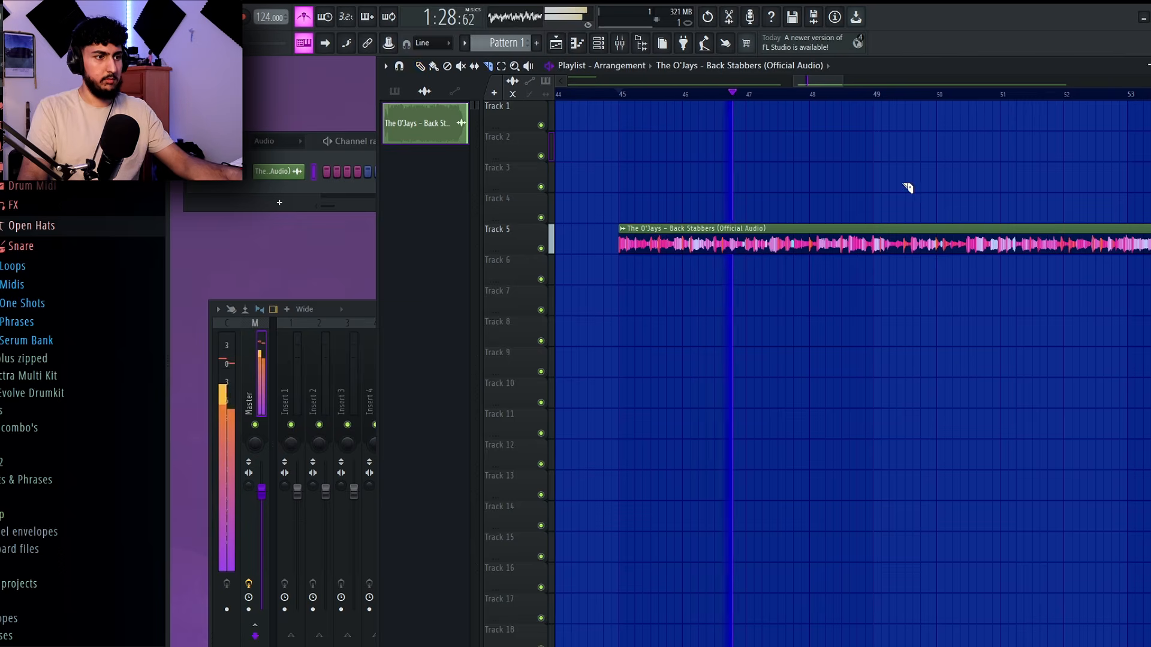
pyautogui.scroll(2, 896, 189)
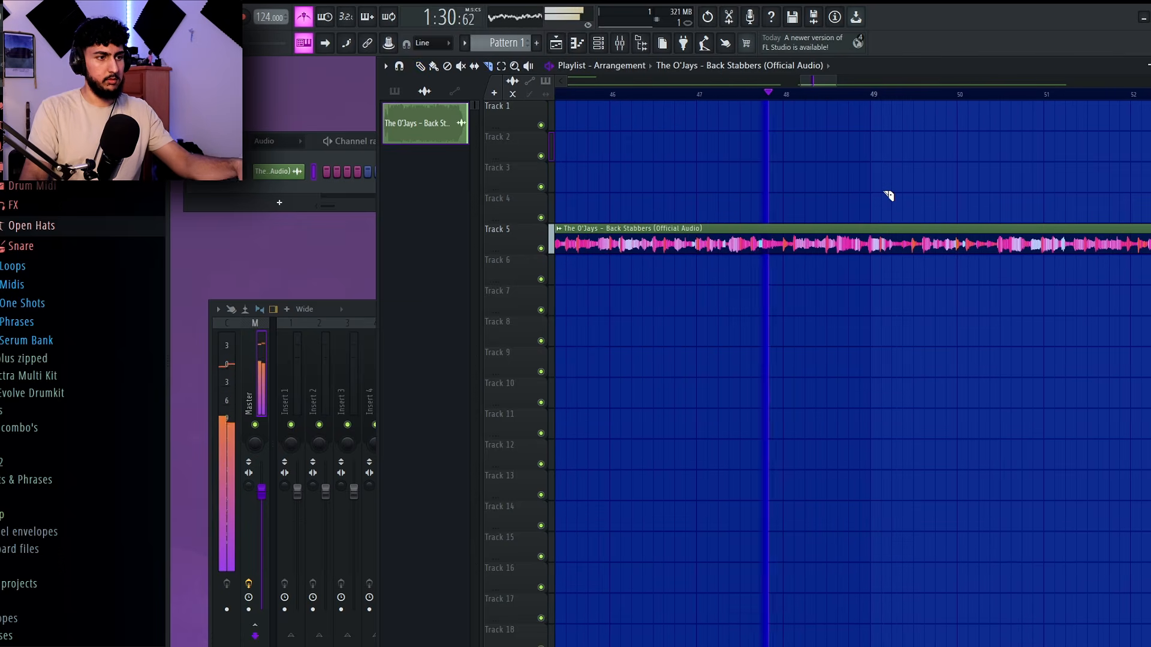
pyautogui.scroll(2, 897, 264)
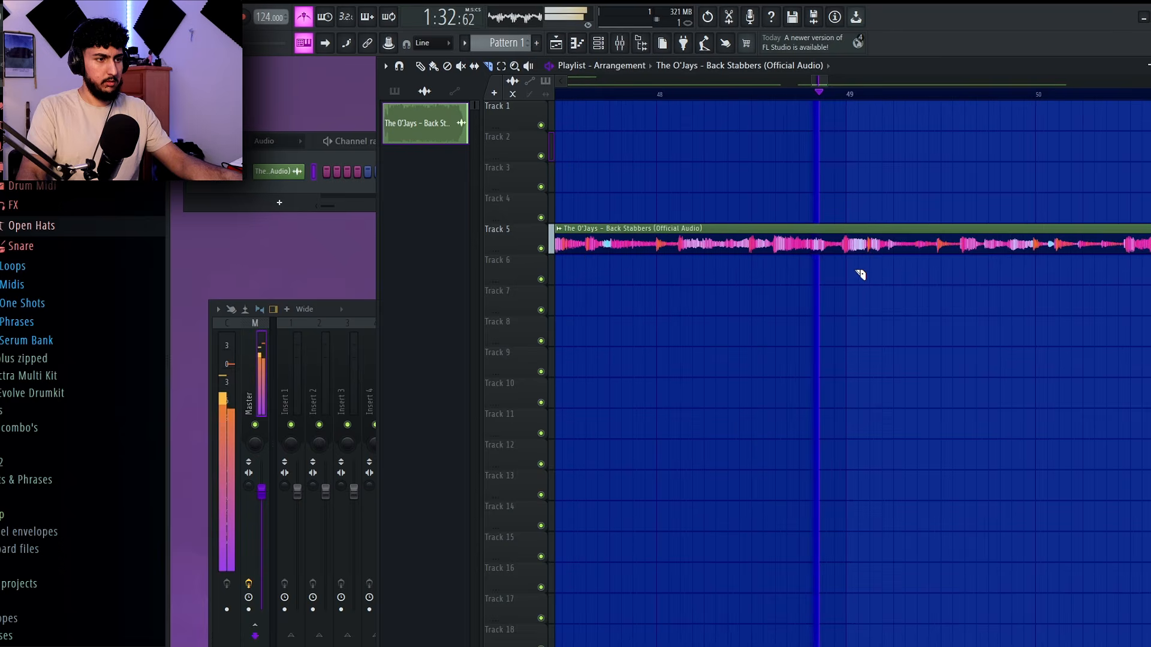
pyautogui.press('space')
pyautogui.scroll(3, 893, 273)
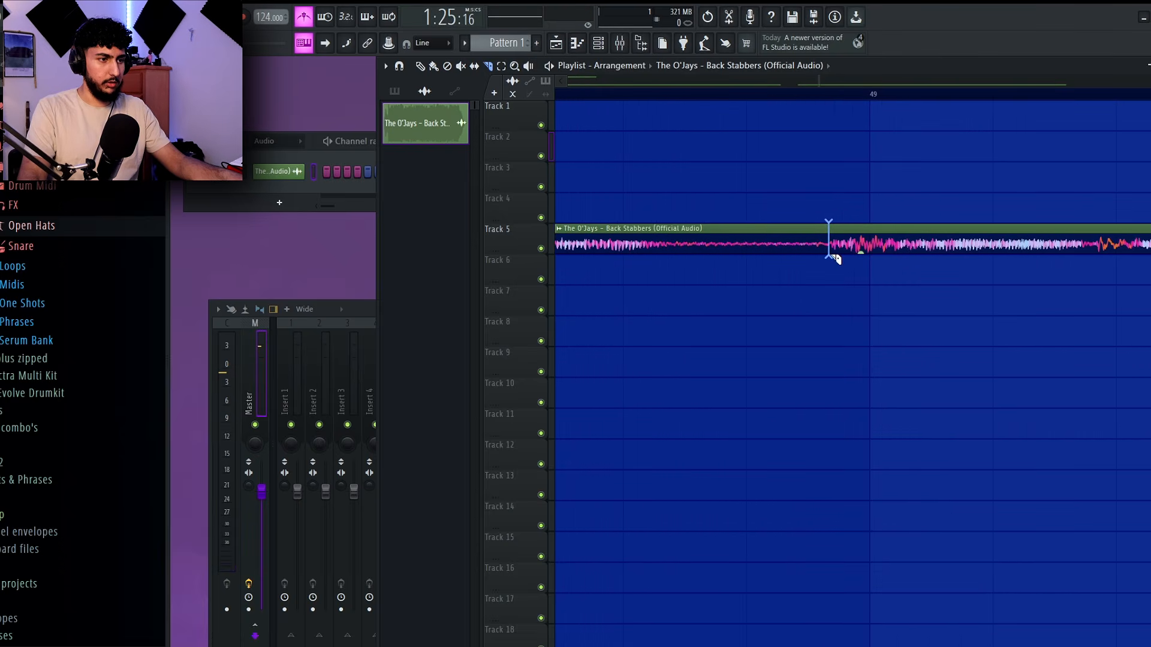
pyautogui.moveTo(834, 256); pyautogui.dragTo(832, 260)
pyautogui.scroll(-2, 895, 279)
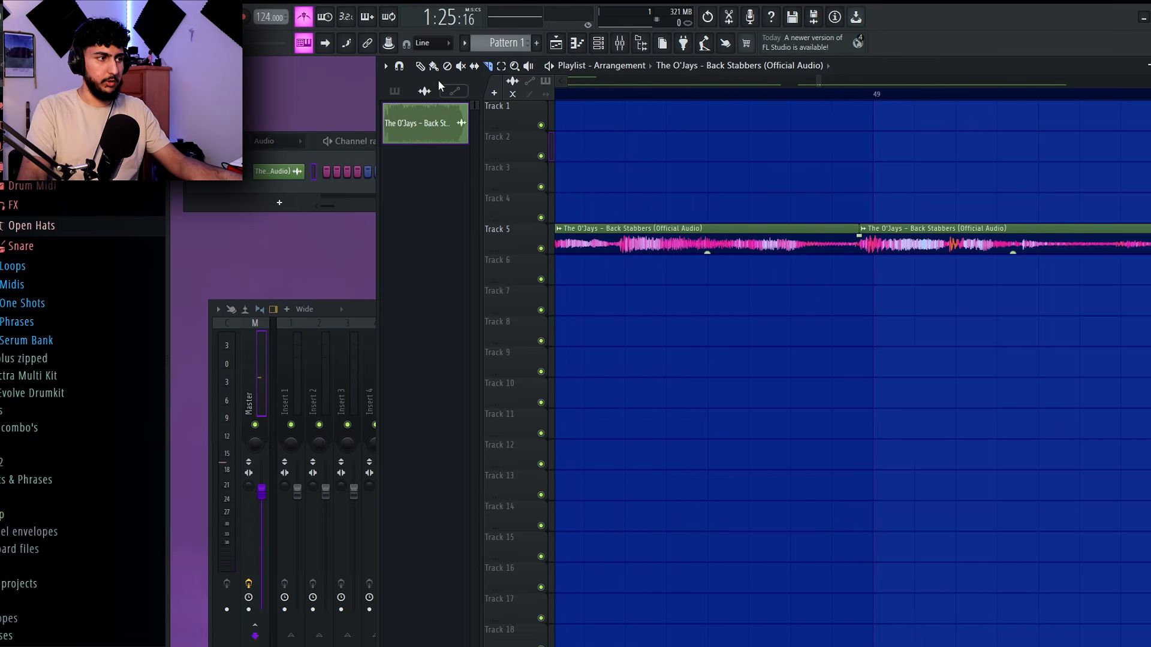
pyautogui.click(421, 67)
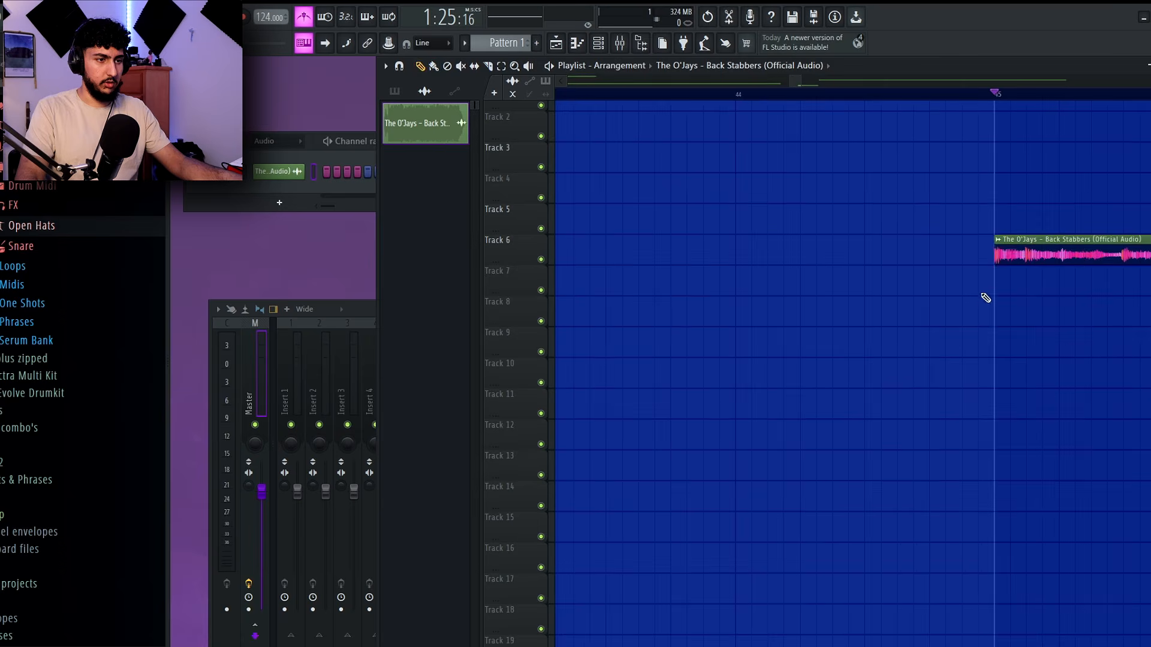
pyautogui.scroll(-3, 909, 185)
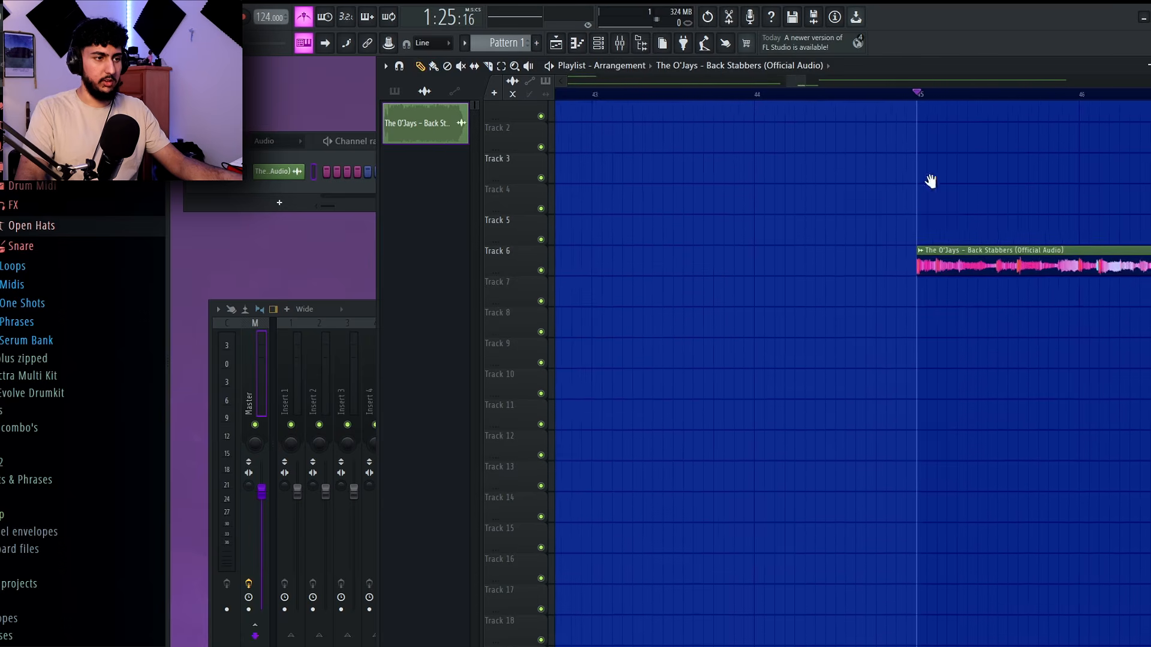
# Step: Play the earlier part on Track 5 near bar 41 and extend the start of the Track 6 clip back to bar 43
pyautogui.click(691, 95)
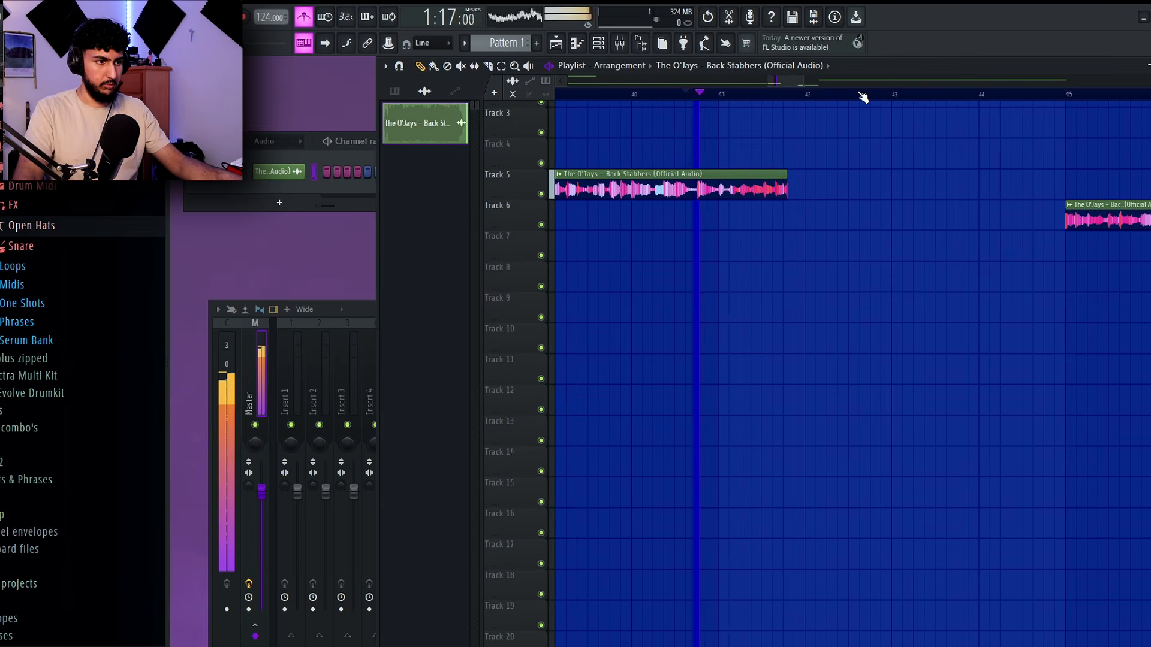
pyautogui.press('space')
pyautogui.moveTo(1053, 170); pyautogui.dragTo(856, 190)
pyautogui.scroll(1, 867, 238)
pyautogui.moveTo(871, 247); pyautogui.dragTo(667, 256)
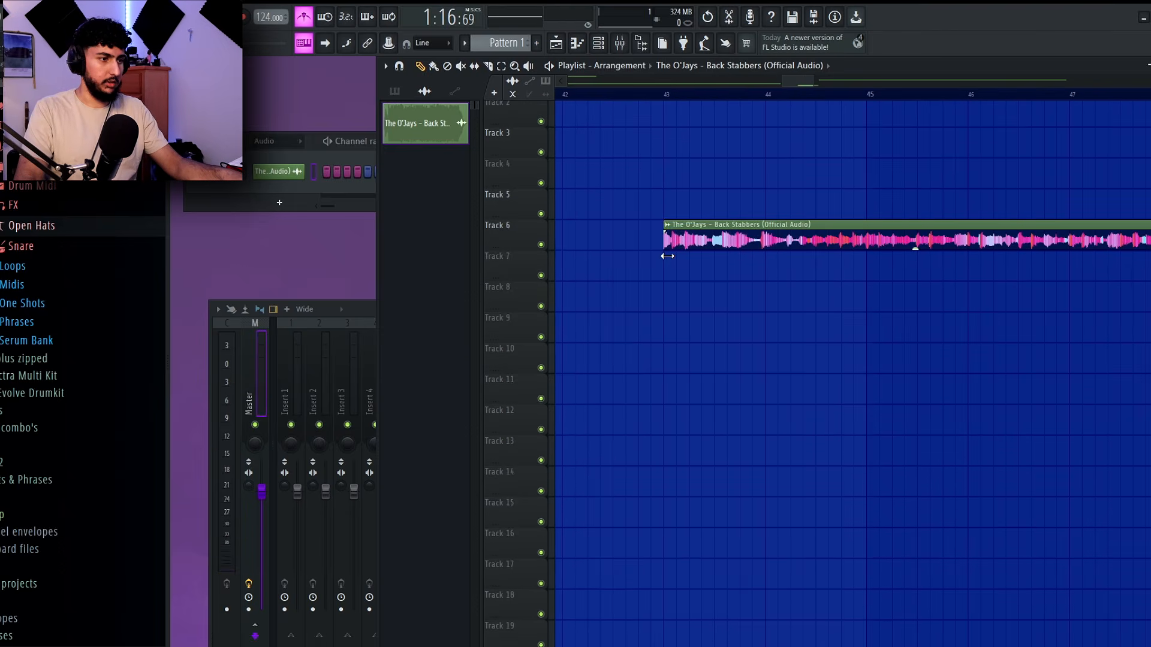
# Step: Slice the extended Track 6 clip at the beat just before bar 45 and shift it so the cut lands on bar 45
pyautogui.press('space')
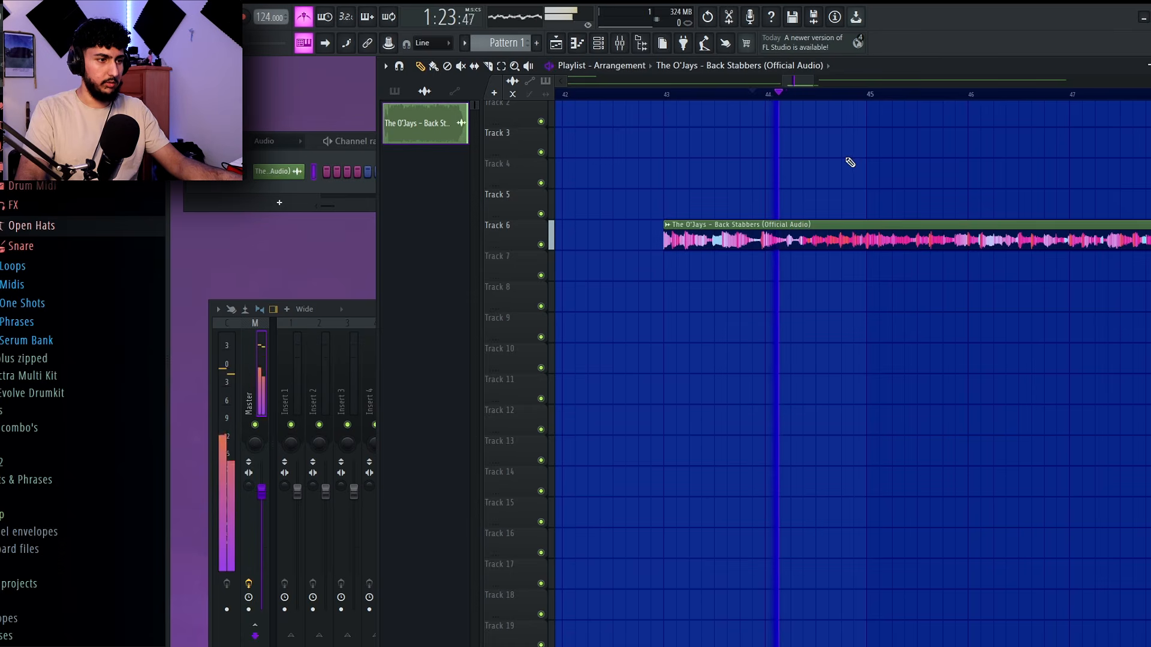
pyautogui.moveTo(797, 204); pyautogui.dragTo(797, 255)
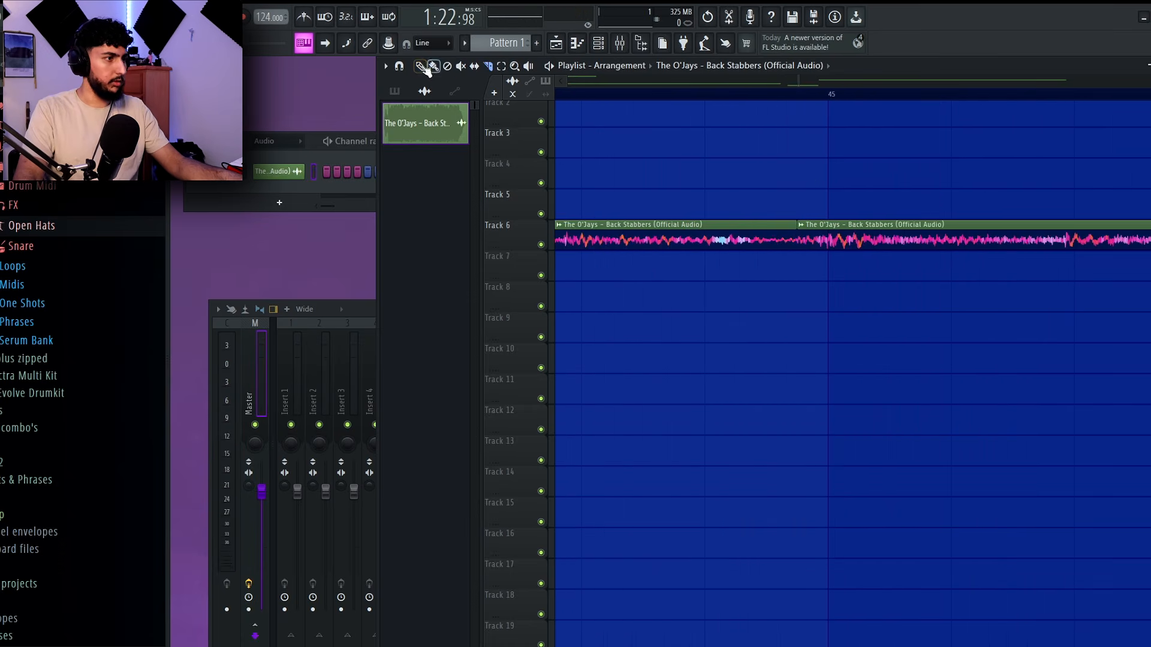
pyautogui.click(423, 66)
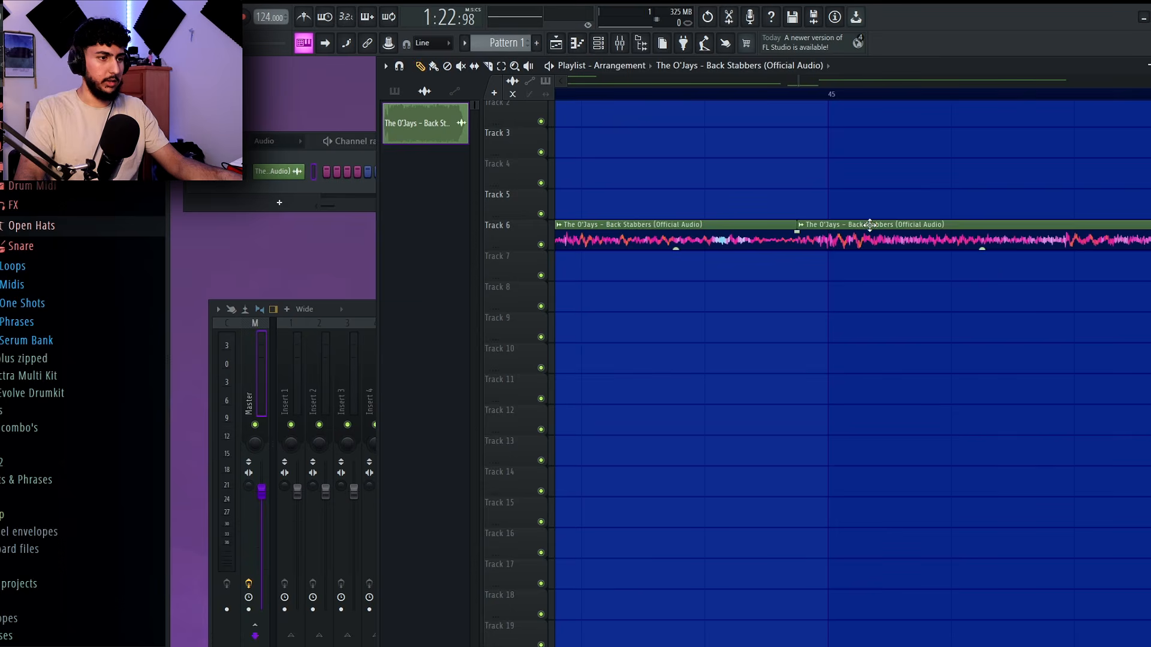
pyautogui.moveTo(869, 240); pyautogui.dragTo(900, 240)
pyautogui.scroll(-8, 763, 239)
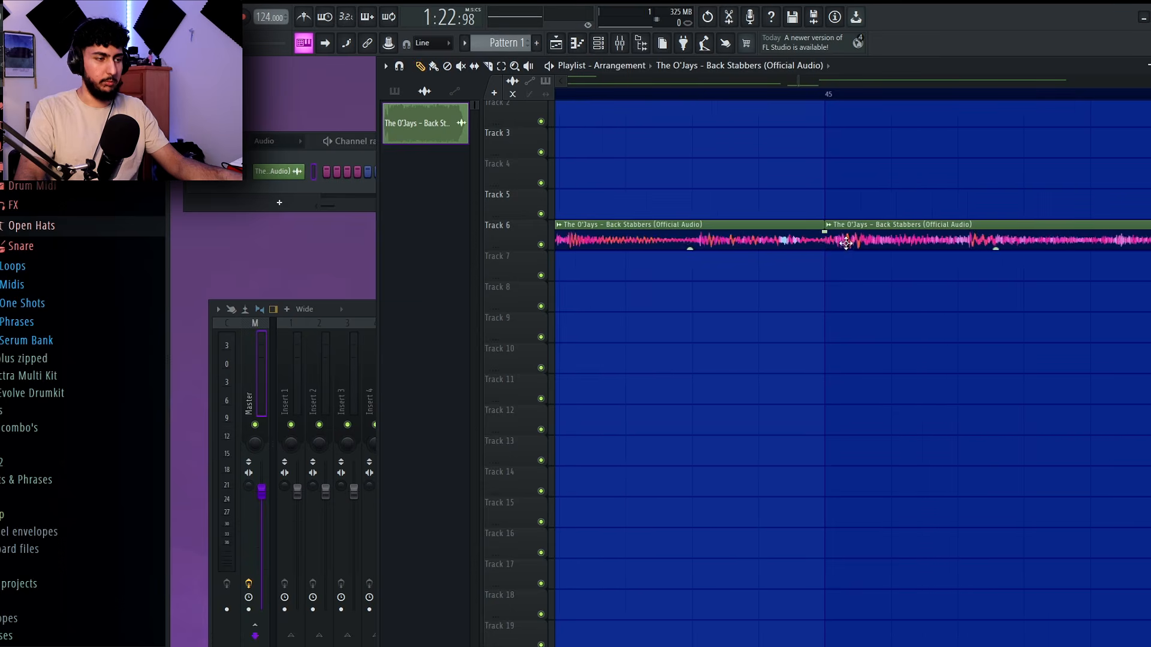
# Step: Slice the Track 6 clip at bar 44 and delete the piece before the cut
pyautogui.moveTo(694, 272); pyautogui.dragTo(977, 282)
pyautogui.scroll(4, 767, 245)
pyautogui.scroll(-3, 937, 270)
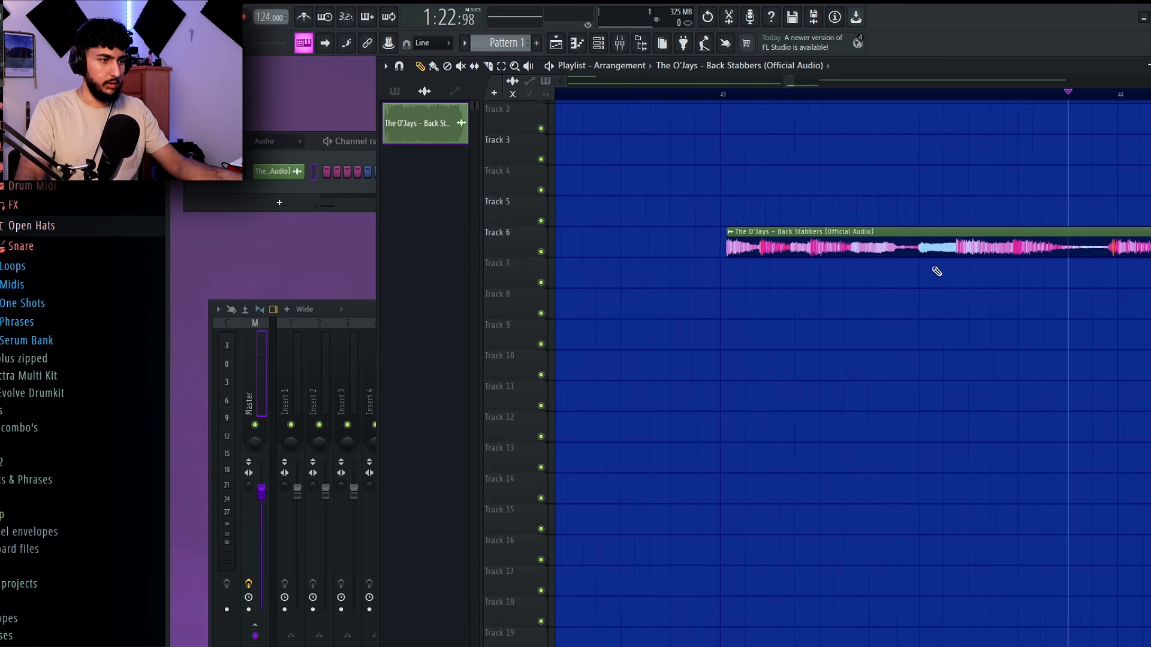
pyautogui.press('space')
pyautogui.click(487, 66)
pyautogui.press('space')
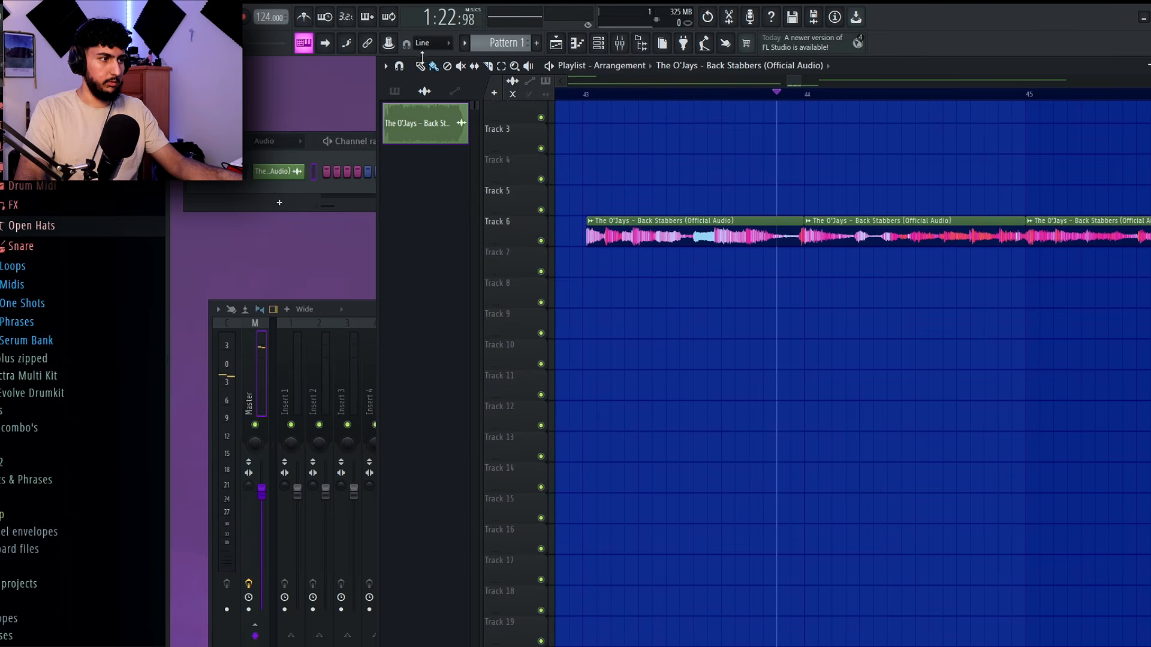
pyautogui.rightClick(779, 234)
pyautogui.scroll(-3, 670, 321)
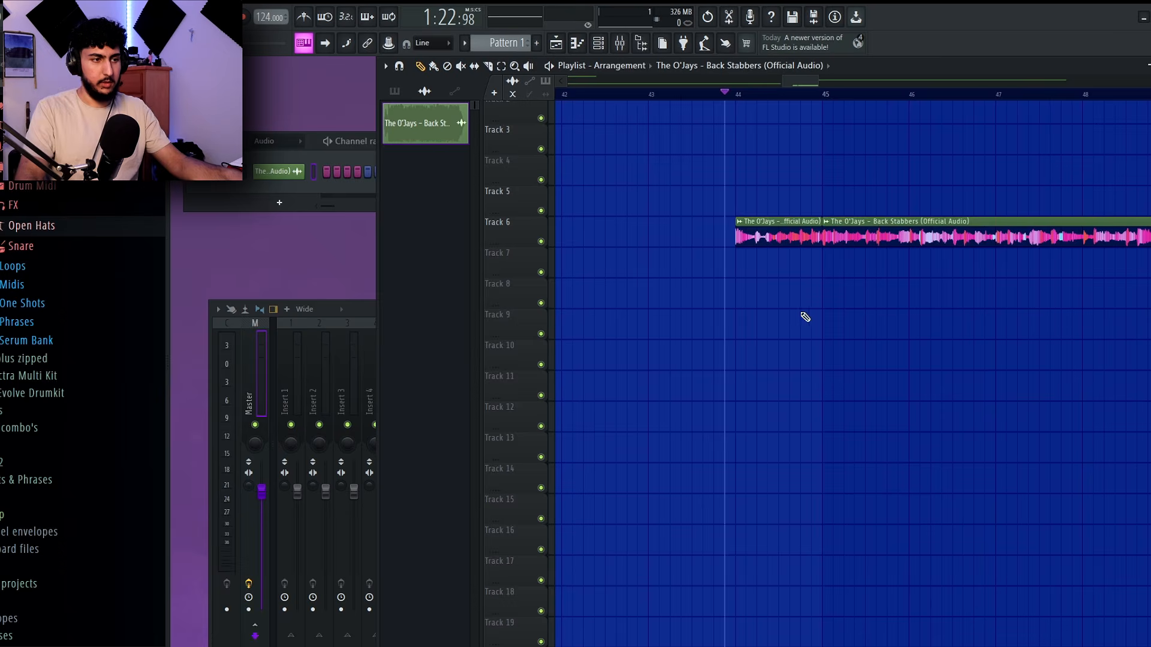
# Step: Enable stretch mode, try time-stretching the end of the Track 6 clip near bar 49, and undo the stretch
pyautogui.scroll(-2, 773, 332)
pyautogui.scroll(4, 996, 279)
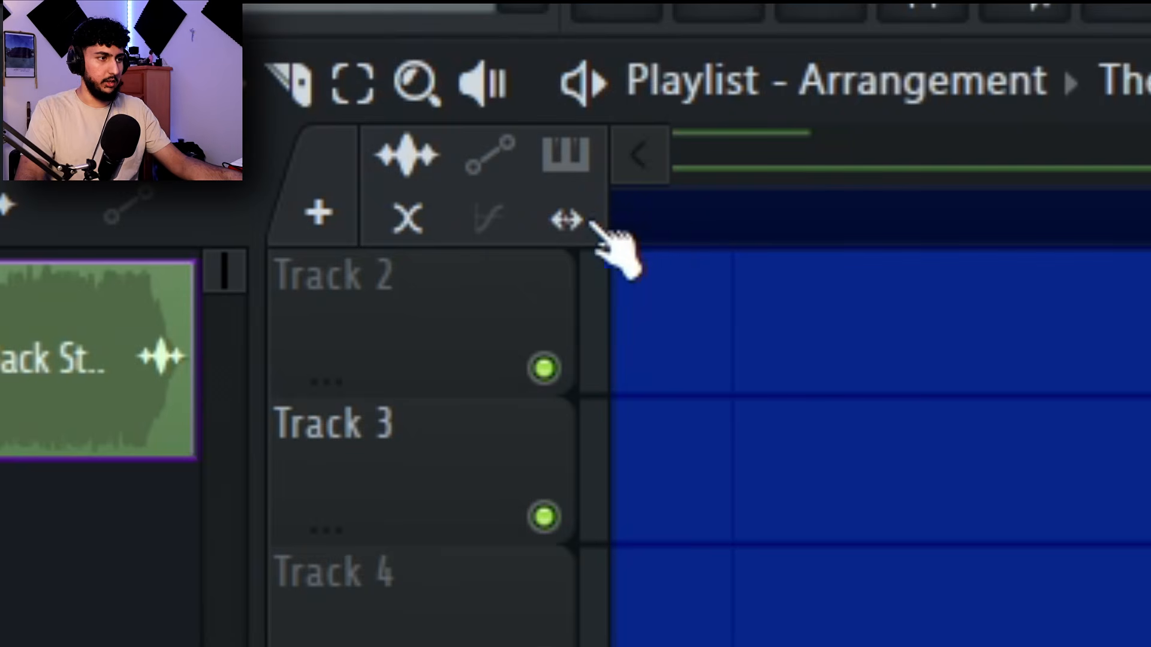
pyautogui.click(571, 223)
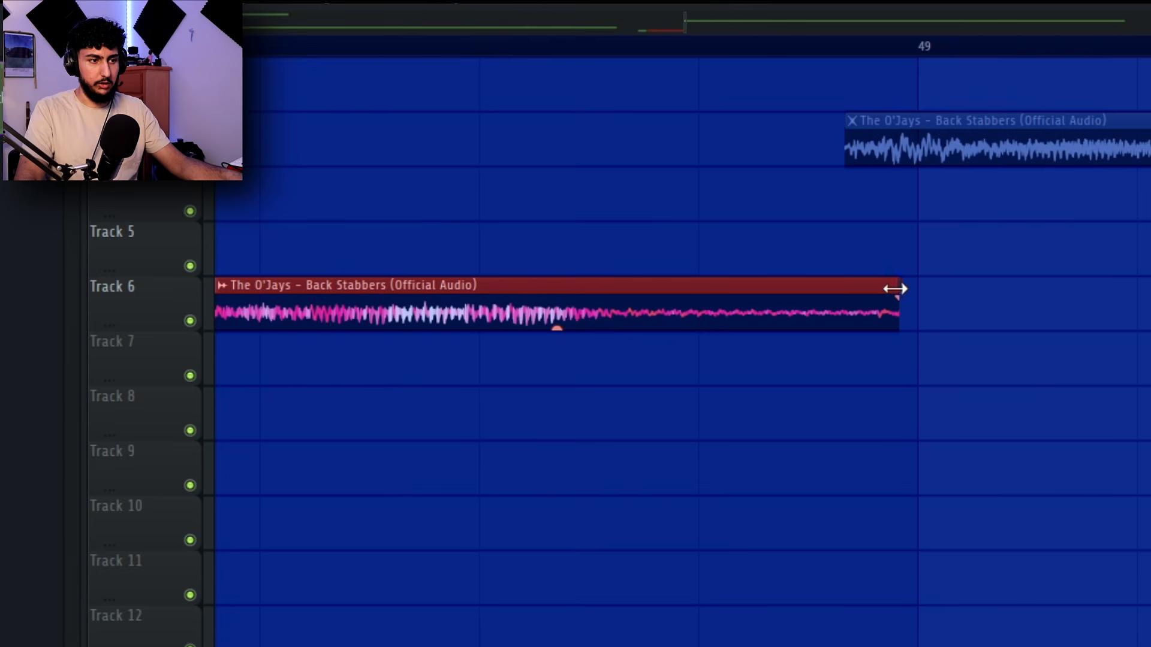
pyautogui.moveTo(895, 289); pyautogui.dragTo(811, 289)
pyautogui.hotkey('ctrl', 'z')
pyautogui.hotkey('ctrl', 'z')
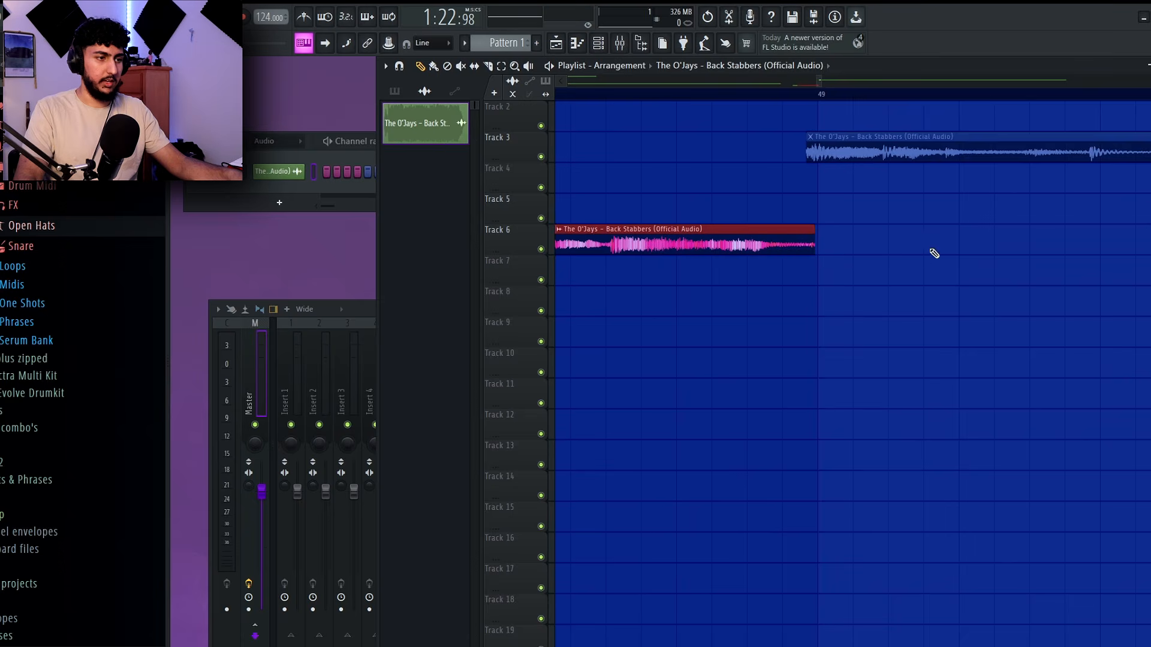
# Step: Move the Track 8 clip spanning bars 45 to 49 to Track 6 and extract its bass, instruments and vocals stems, muting the source
pyautogui.scroll(3, 817, 233)
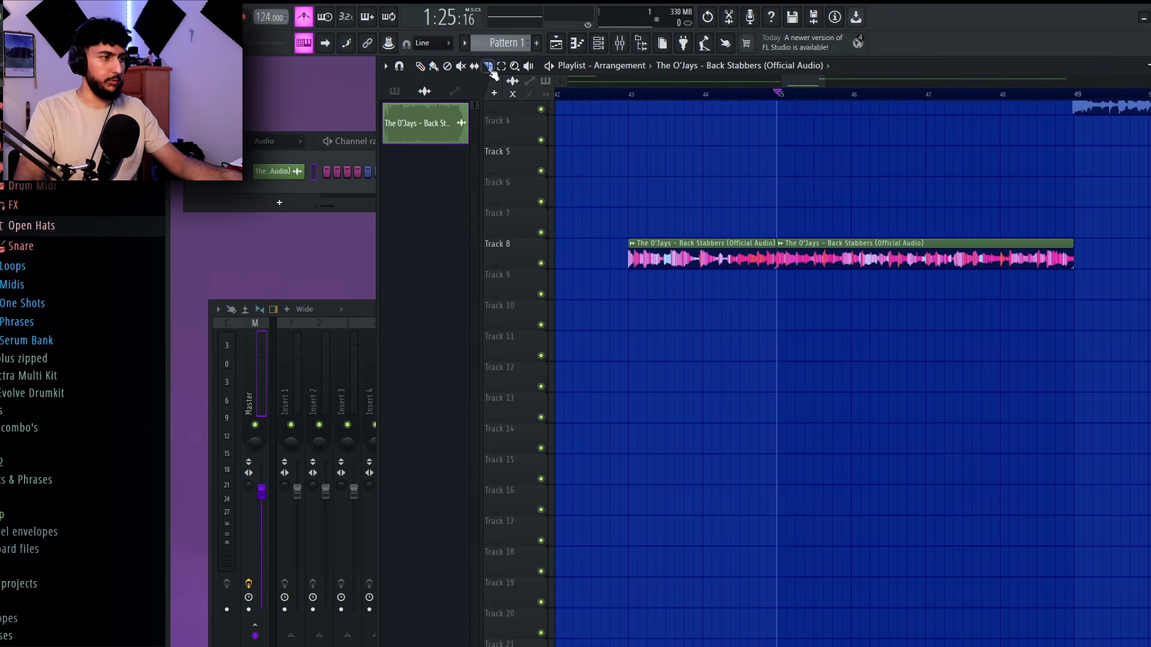
pyautogui.moveTo(891, 246); pyautogui.dragTo(896, 180)
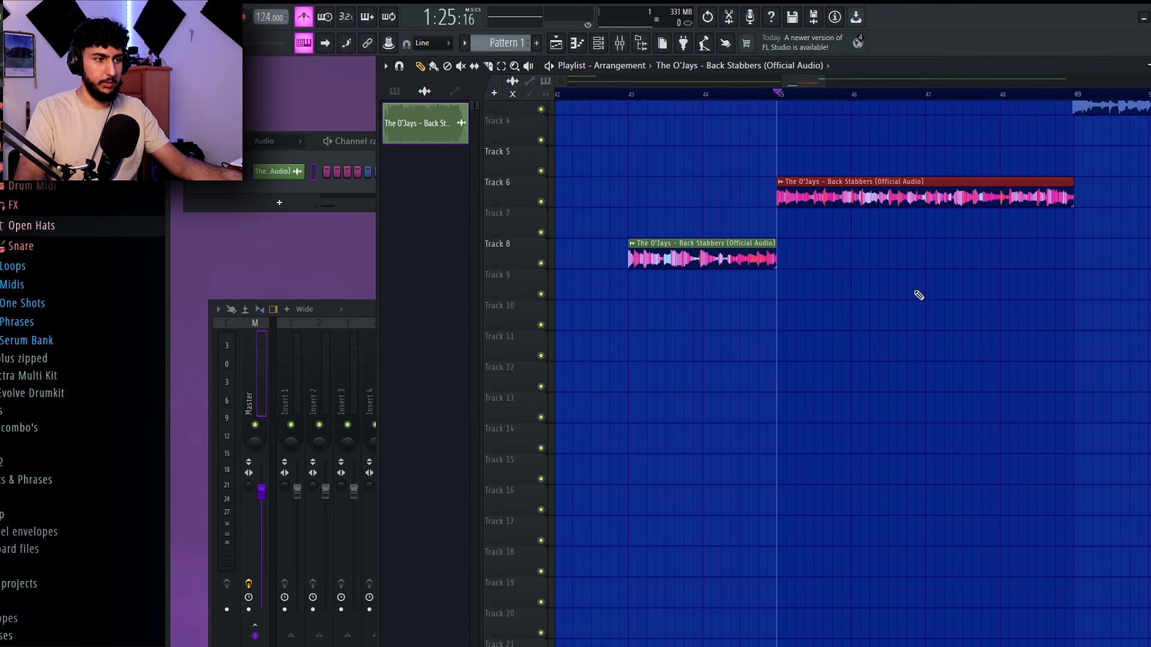
pyautogui.rightClick(782, 189)
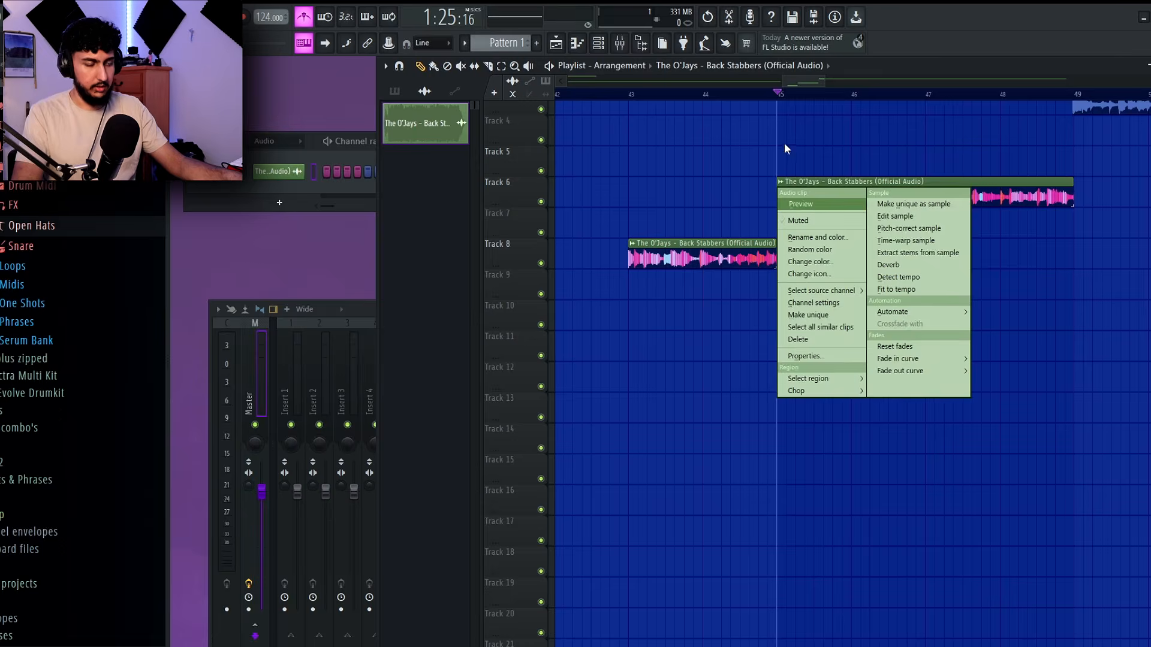
pyautogui.rightClick(782, 181)
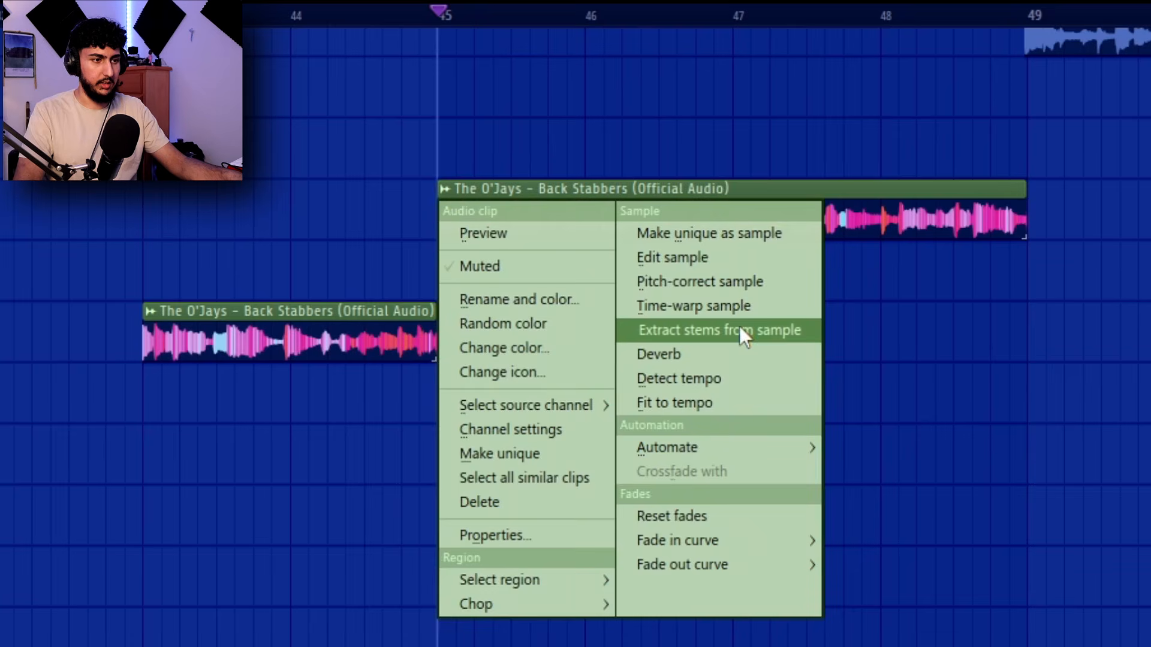
pyautogui.click(743, 335)
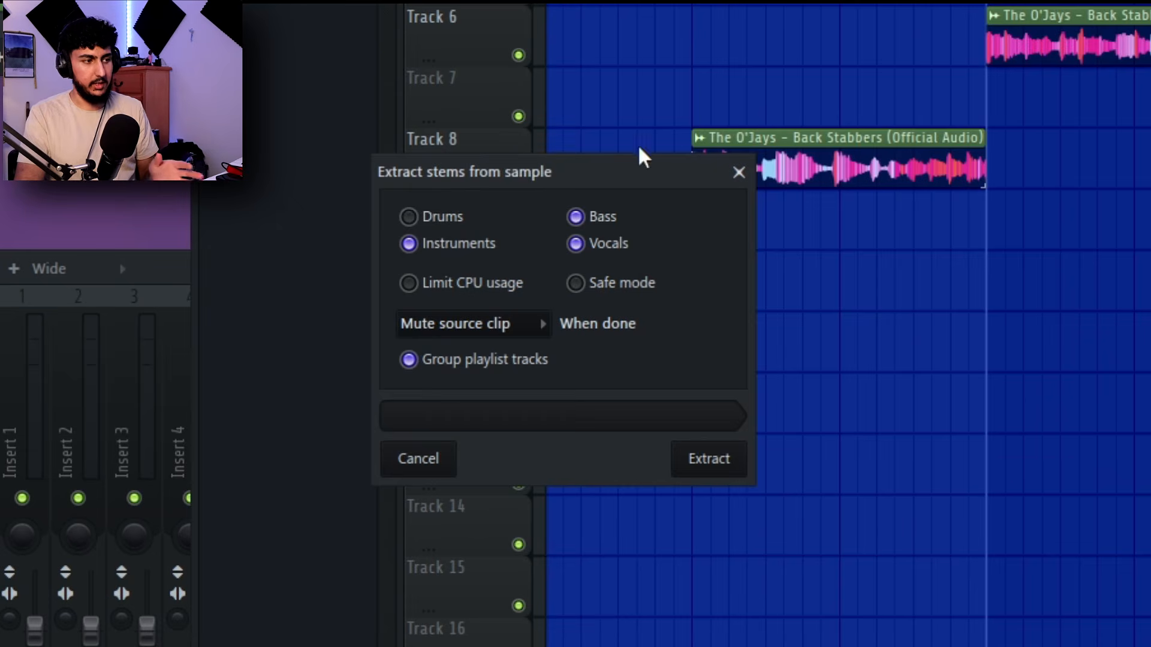
pyautogui.click(737, 468)
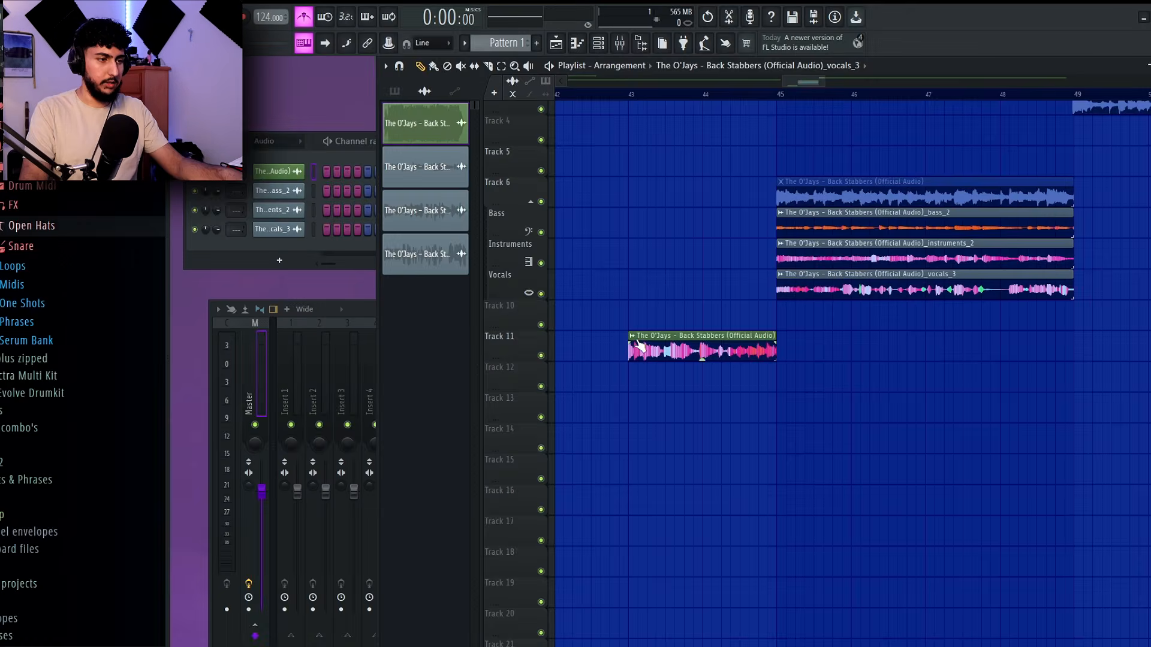
# Step: Extract stems from the two-bar clip starting at bar 43 on Track 11
pyautogui.click(633, 336)
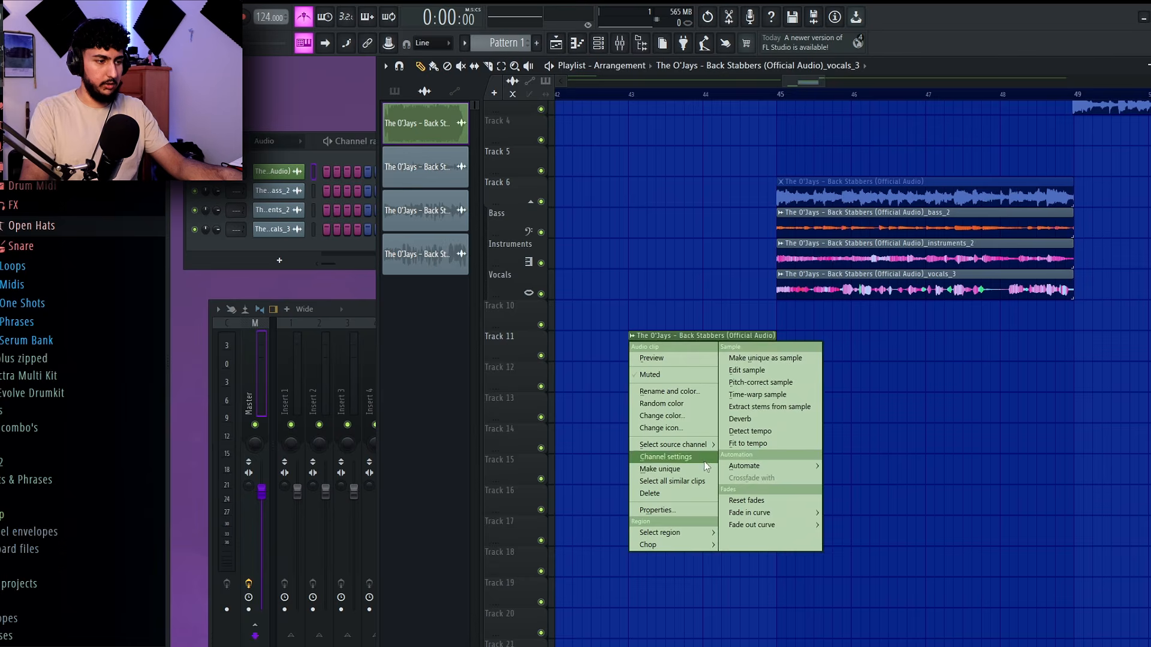
pyautogui.click(774, 406)
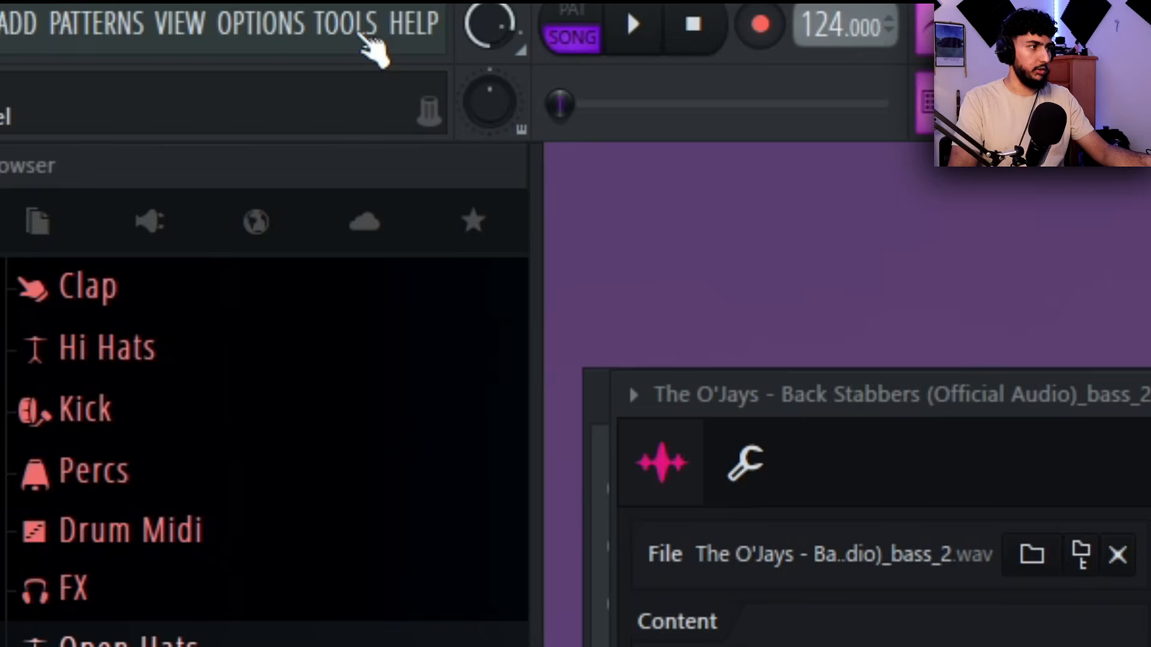
# Step: Switch all audio clip channels to Stretch mode with the macro and accept the change
pyautogui.click(104, 16)
pyautogui.moveTo(140, 55)
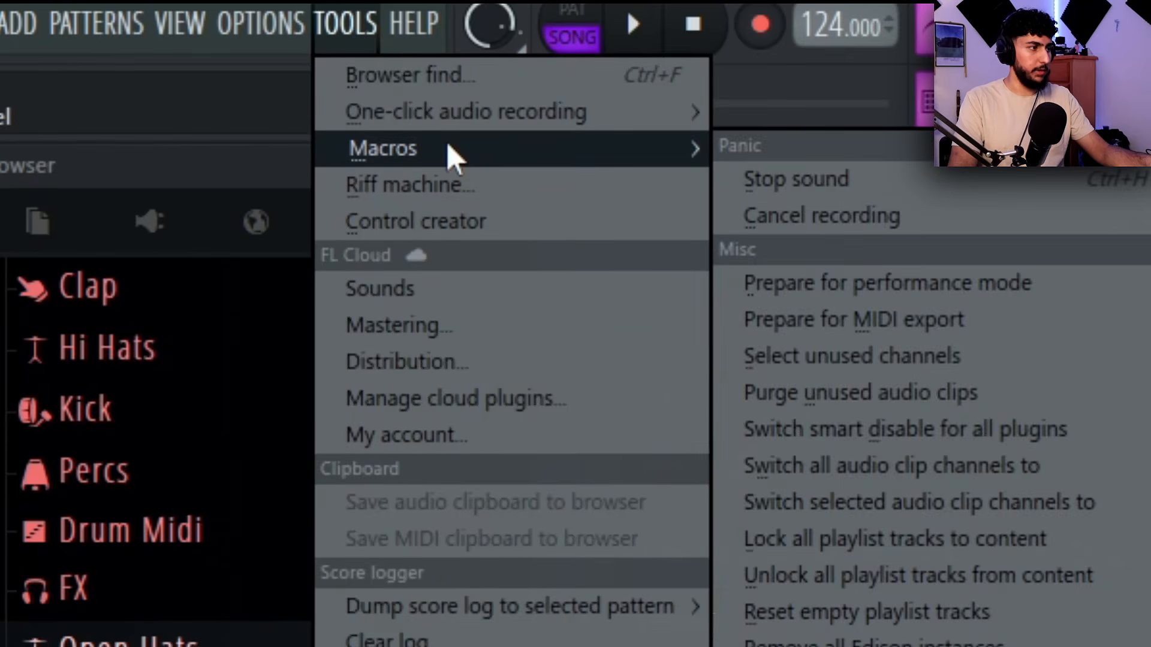
pyautogui.moveTo(925, 462)
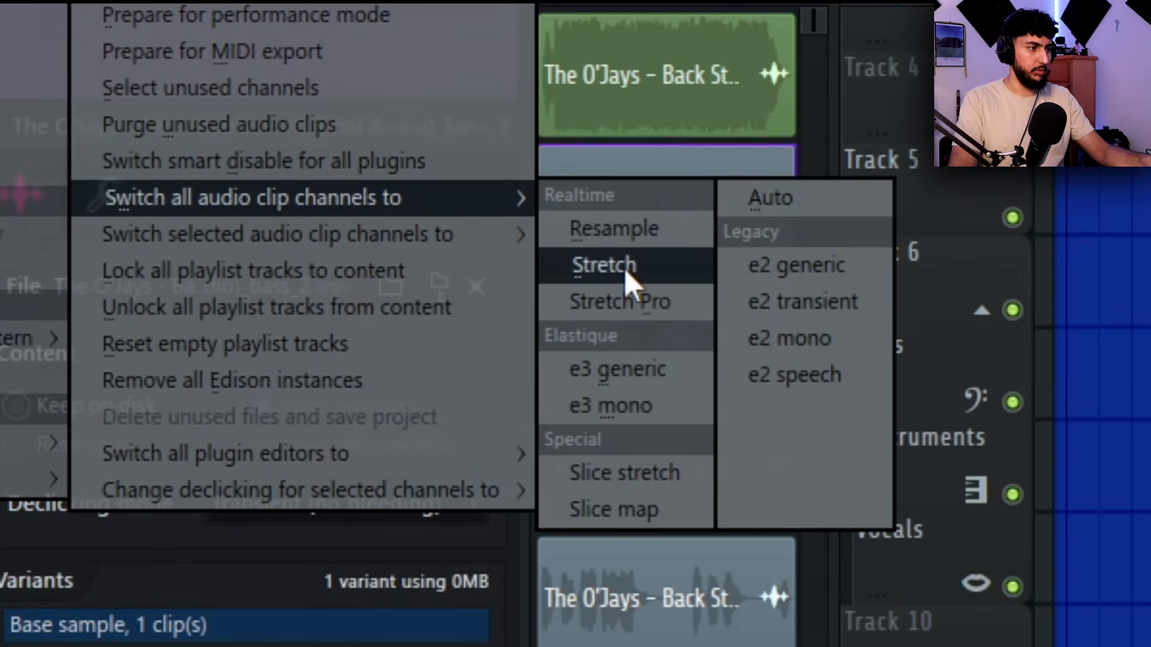
pyautogui.click(656, 267)
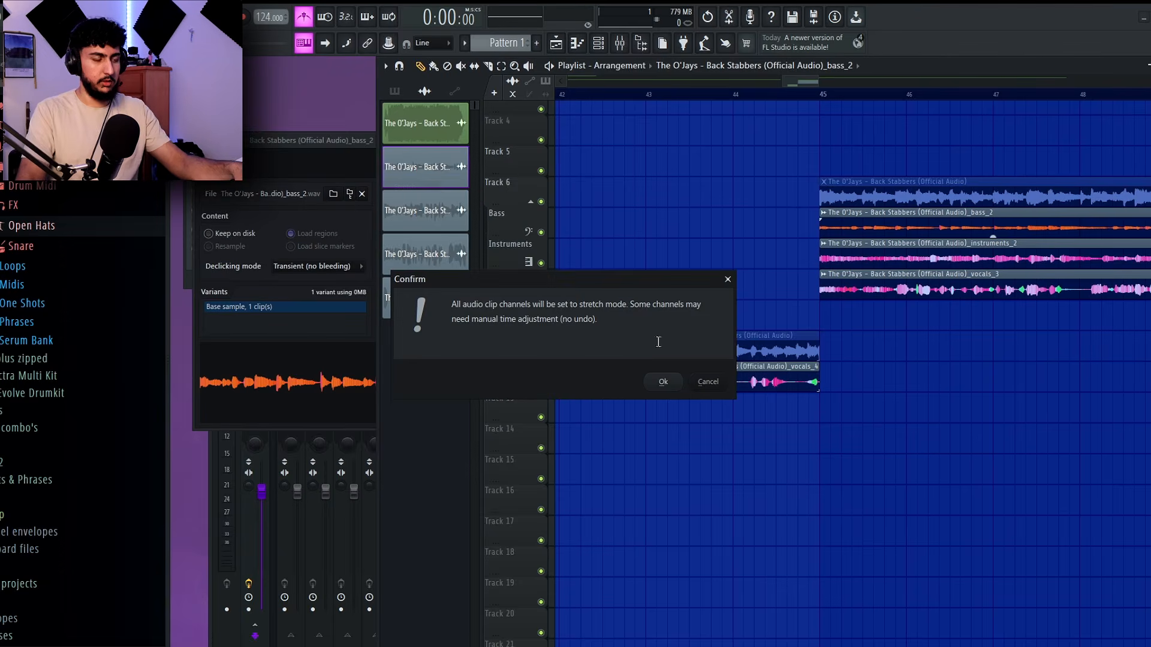
pyautogui.click(663, 383)
# Step: Add a new arrangement named Arrangement_2 and paste the selected bass, instruments and vocals stem clips into it
pyautogui.scroll(-3, 835, 359)
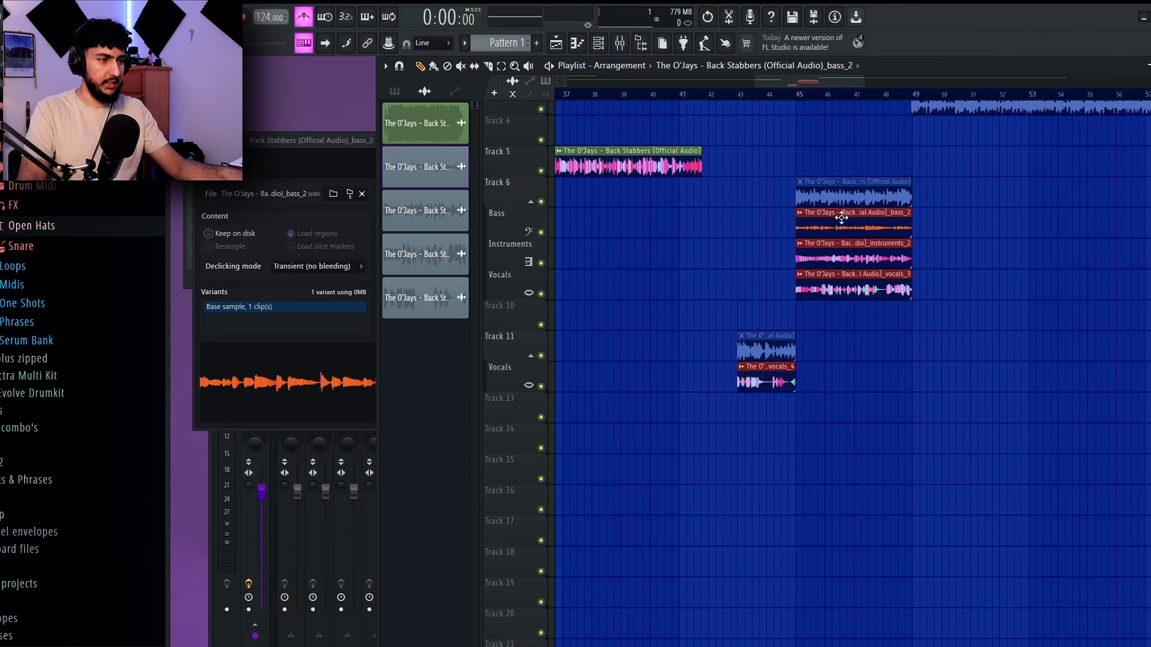
pyautogui.click(645, 66)
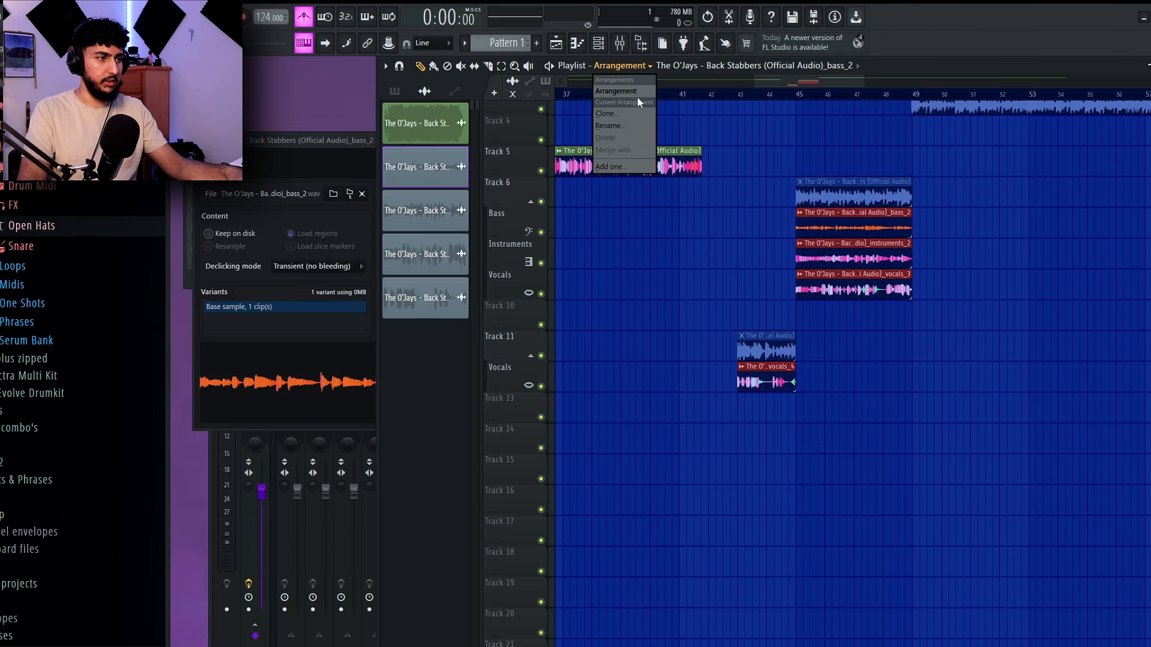
pyautogui.click(790, 406)
pyautogui.moveTo(935, 343); pyautogui.dragTo(848, 226)
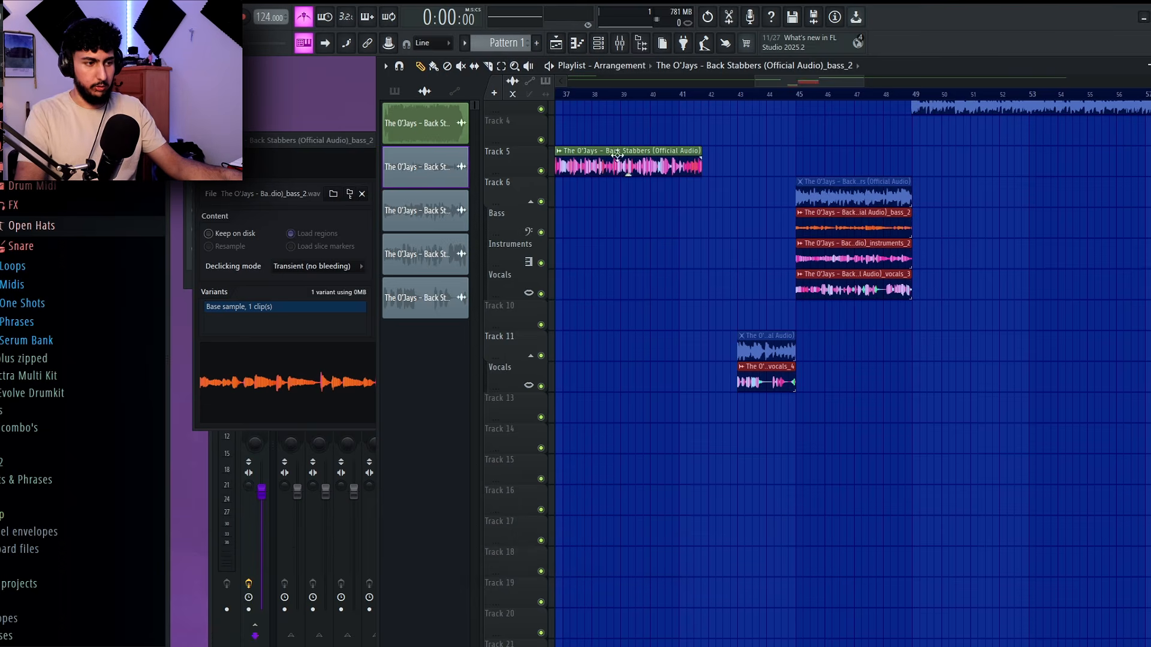
pyautogui.click(625, 68)
pyautogui.click(621, 167)
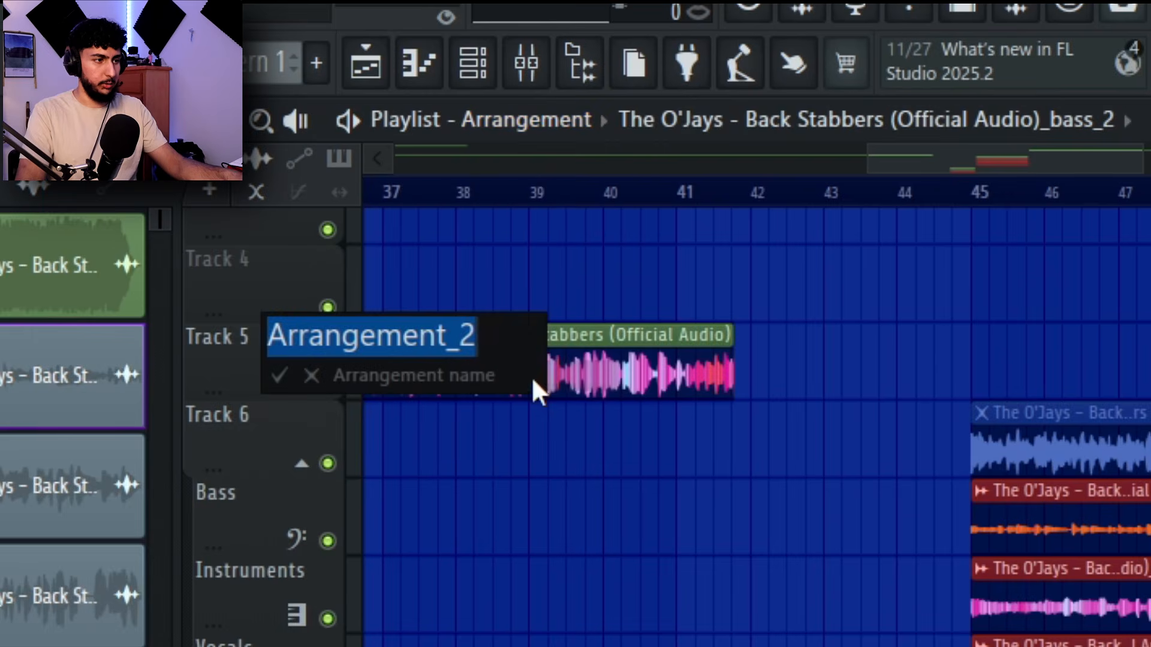
pyautogui.press('Return')
pyautogui.hotkey('ctrl', 'v')
# Step: Arrange bass, instruments and vocals_3 on Tracks 2–4 over bars 5–9, an instruments copy over bars 1–5, and vocals_4 ending at bar 5
pyautogui.scroll(-1, 824, 215)
pyautogui.moveTo(745, 565); pyautogui.dragTo(469, 247)
pyautogui.moveTo(574, 520); pyautogui.dragTo(557, 319)
pyautogui.keyDown('ctrl'); pyautogui.click(747, 335); pyautogui.keyUp('ctrl')
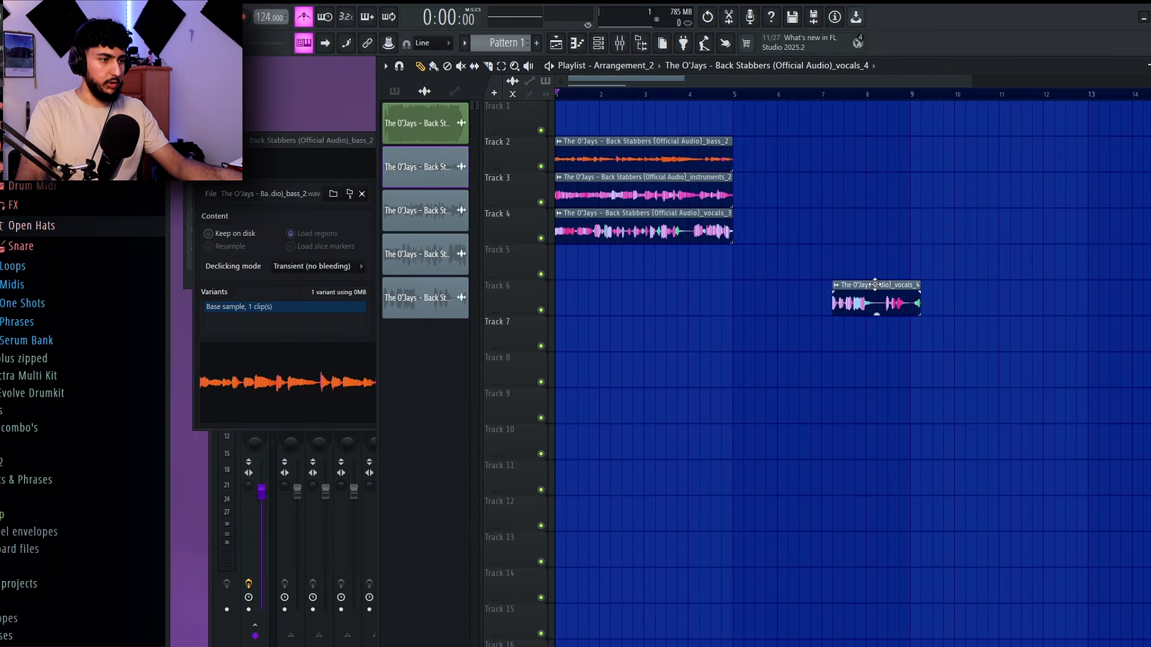
pyautogui.moveTo(876, 300); pyautogui.dragTo(722, 263)
pyautogui.scroll(1, 771, 278)
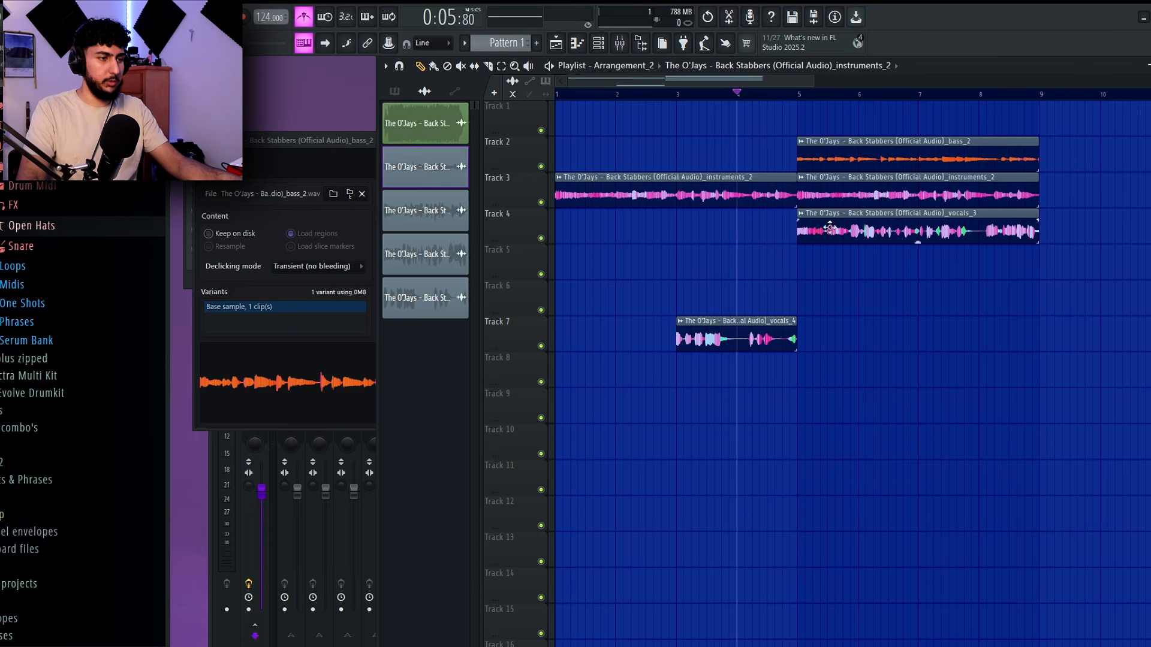
# Step: Trim the start of the Track 7 vocals_4 clip to bar 4 and audition the arrangement
pyautogui.moveTo(684, 339); pyautogui.dragTo(724, 337)
pyautogui.press('space')
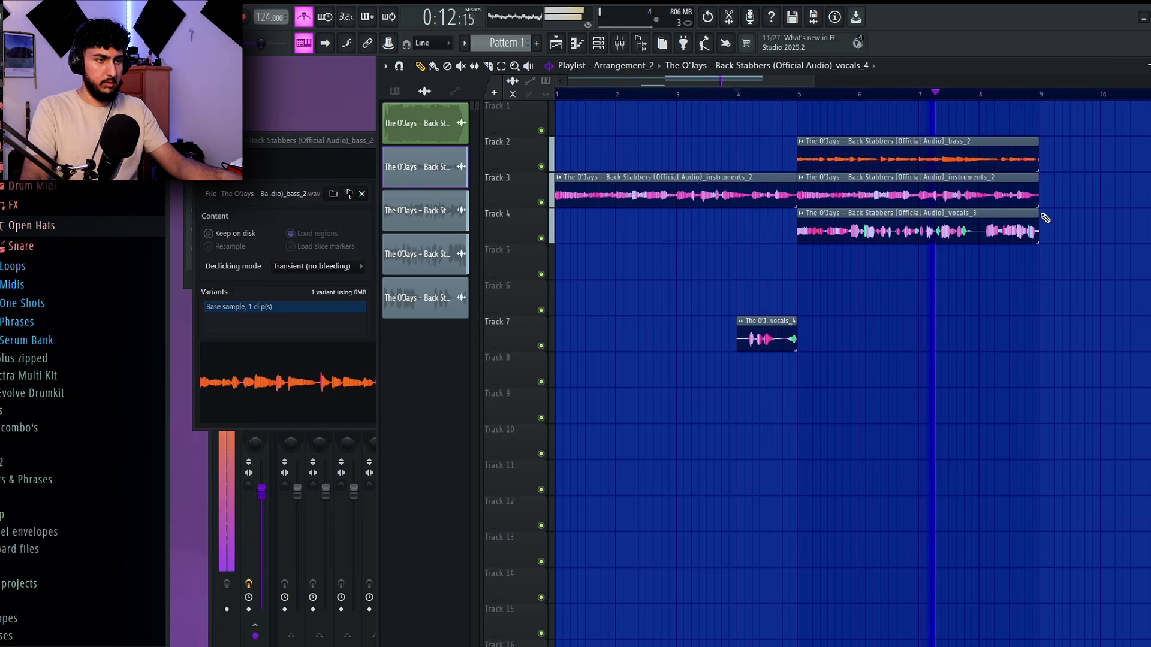
pyautogui.scroll(6, 1040, 217)
pyautogui.scroll(2, 993, 251)
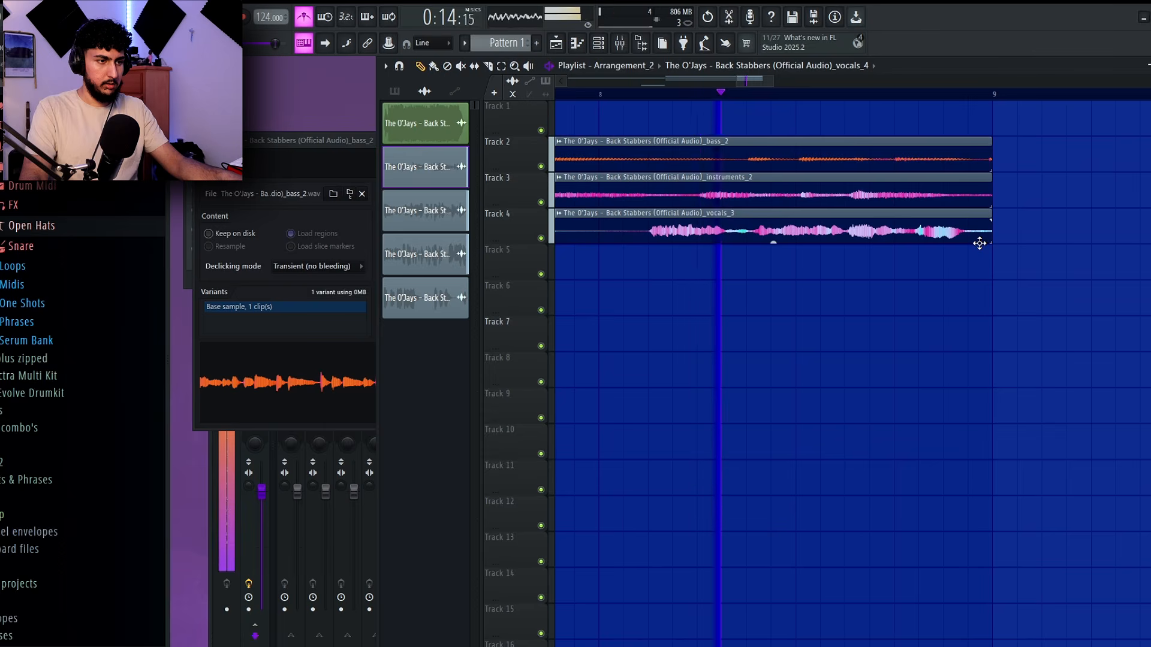
pyautogui.press('space')
# Step: Copy the one-bar vocals_4 clip to bar 8 on Track 7 and shorten the Track 4 vocals_3 clip to end at bar 8
pyautogui.scroll(-4, 1021, 220)
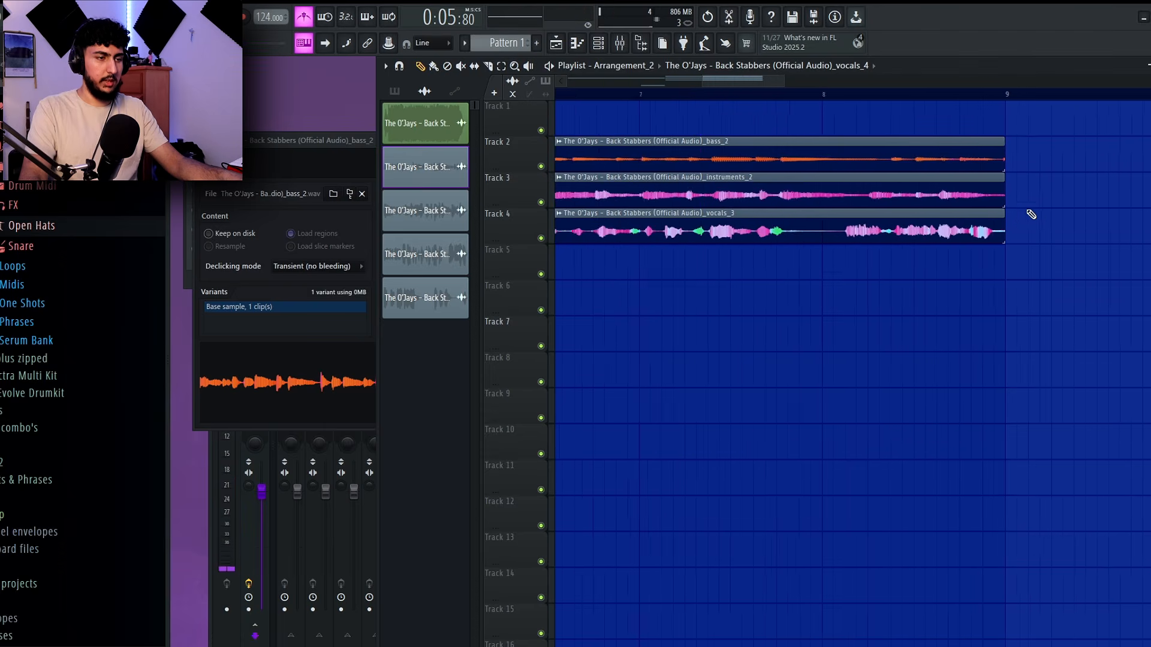
pyautogui.moveTo(1018, 260); pyautogui.dragTo(1011, 232)
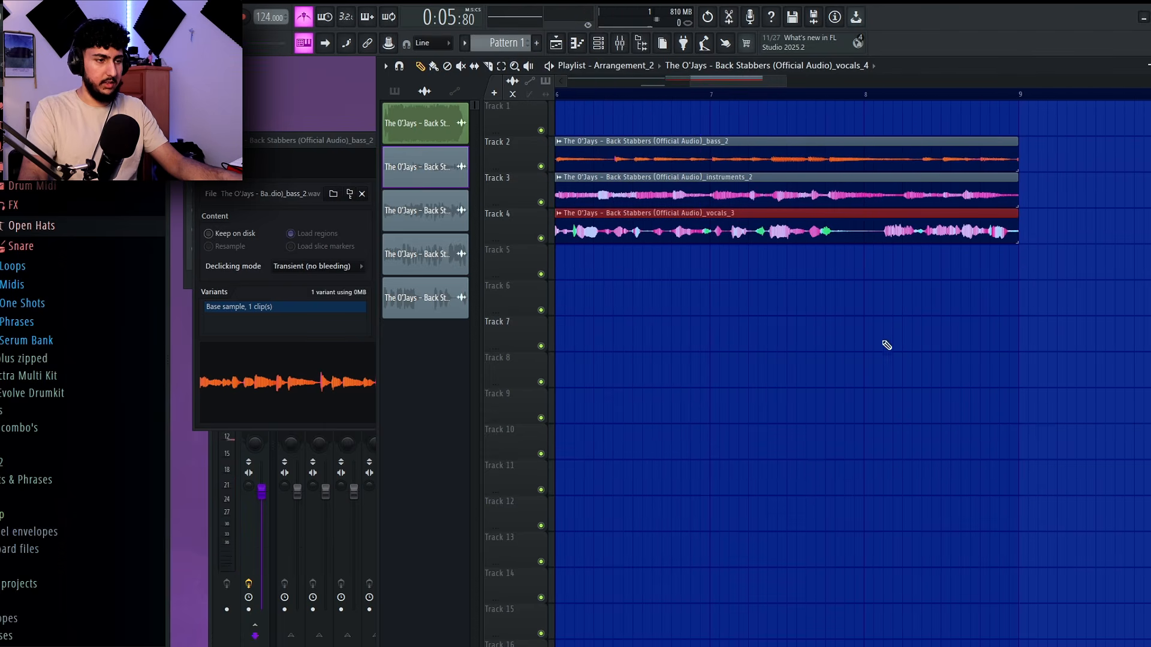
pyautogui.scroll(-4, 884, 344)
pyautogui.moveTo(822, 295)
pyautogui.mouseDown()
pyautogui.moveTo(1105, 292)
pyautogui.moveTo(923, 303)
pyautogui.mouseUp()
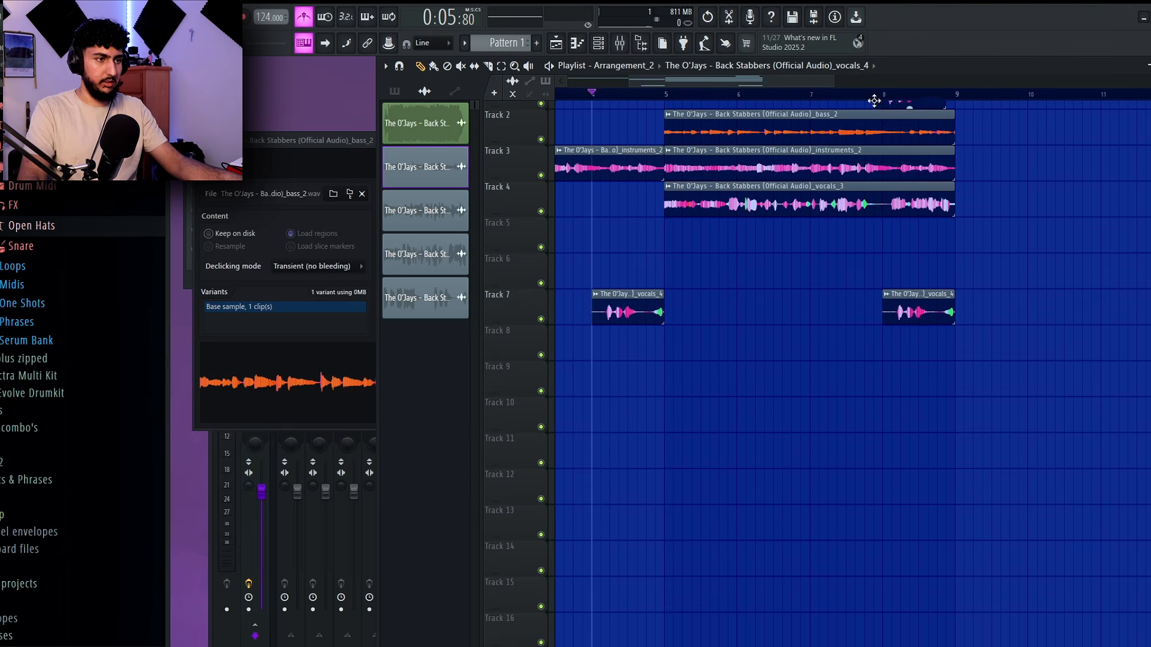
pyautogui.click(873, 103)
# Step: Loop bars 5 to 9 and audition the combined stems
pyautogui.press('space')
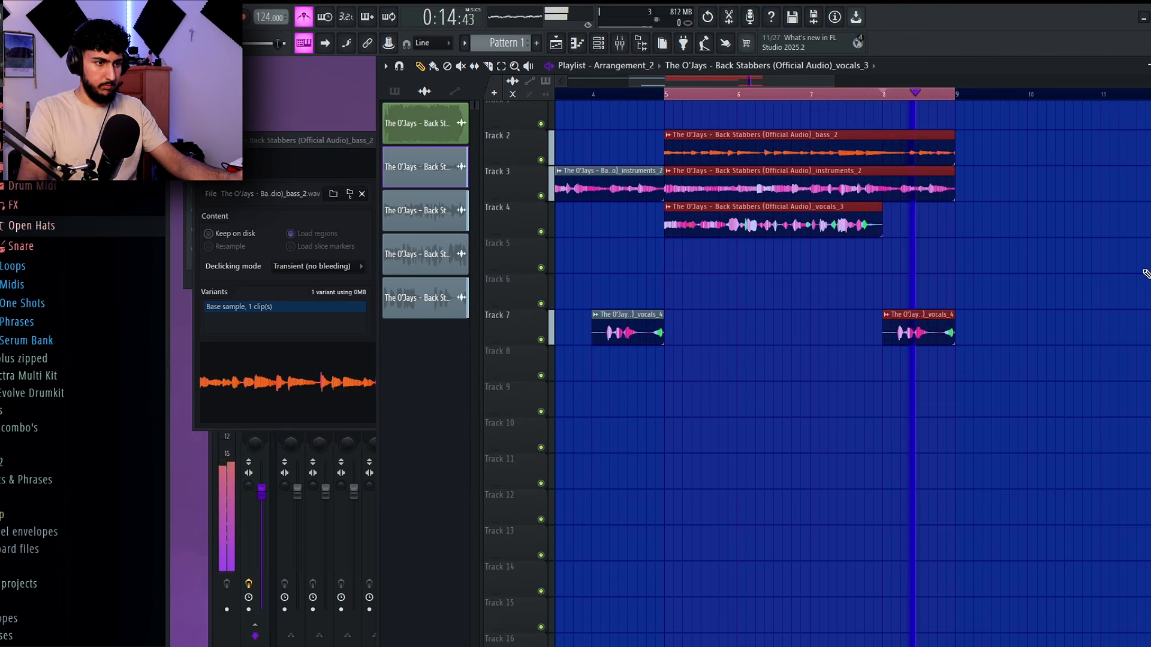
pyautogui.keyDown('ctrl'); pyautogui.click(1148, 273); pyautogui.keyUp('ctrl')
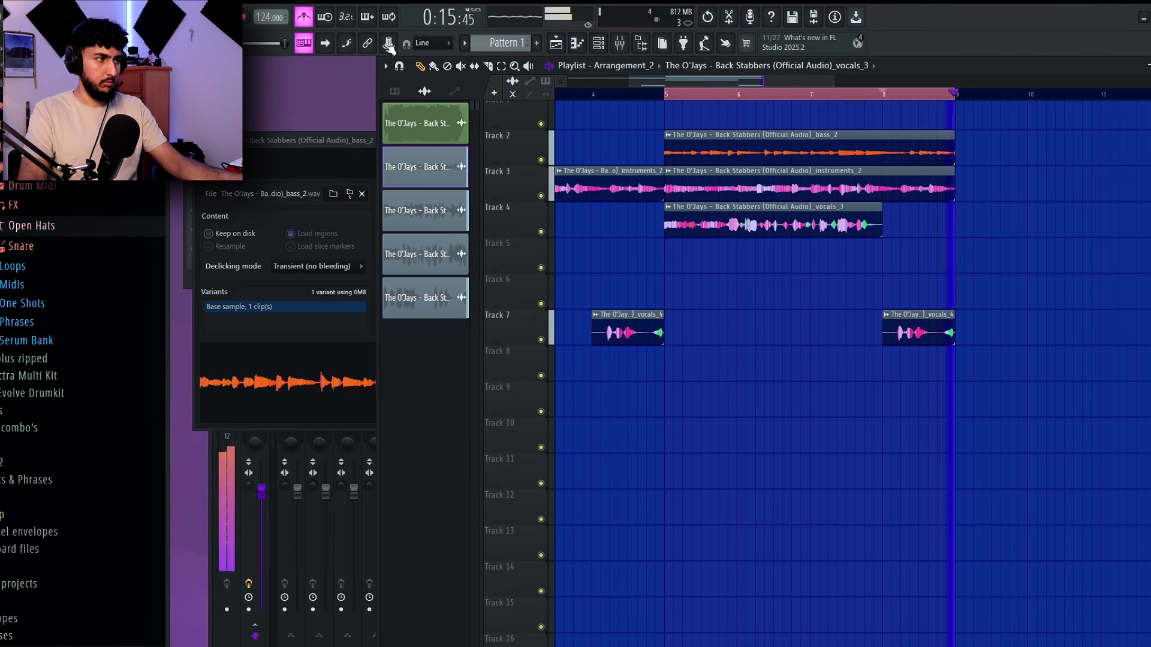
pyautogui.scroll(-3, 1032, 246)
pyautogui.scroll(1, 1040, 252)
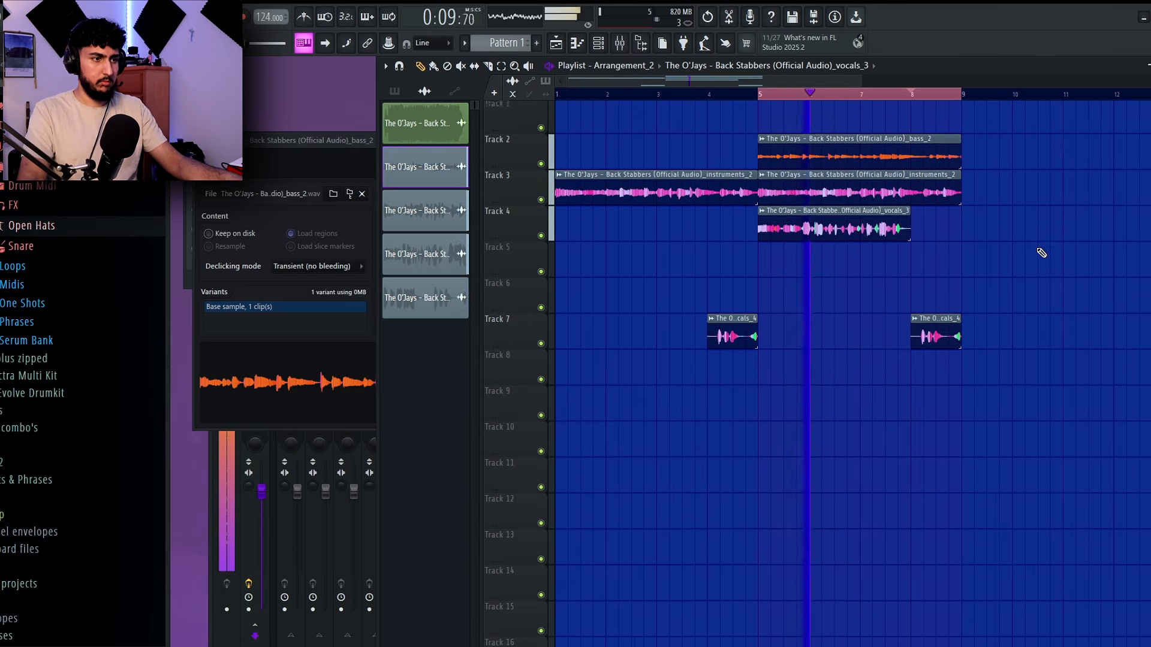
# Step: Move both vocals_4 clips from Track 7 up to Track 5, then deselect them and stop playback
pyautogui.moveTo(1025, 318); pyautogui.dragTo(736, 335)
pyautogui.hotkey('shift', 'Up')
pyautogui.hotkey('shift', 'Up')
pyautogui.keyDown('ctrl'); pyautogui.click(927, 331); pyautogui.keyUp('ctrl')
pyautogui.scroll(-1, 938, 332)
pyautogui.hotkey('ctrl', 'd')
pyautogui.press('space')
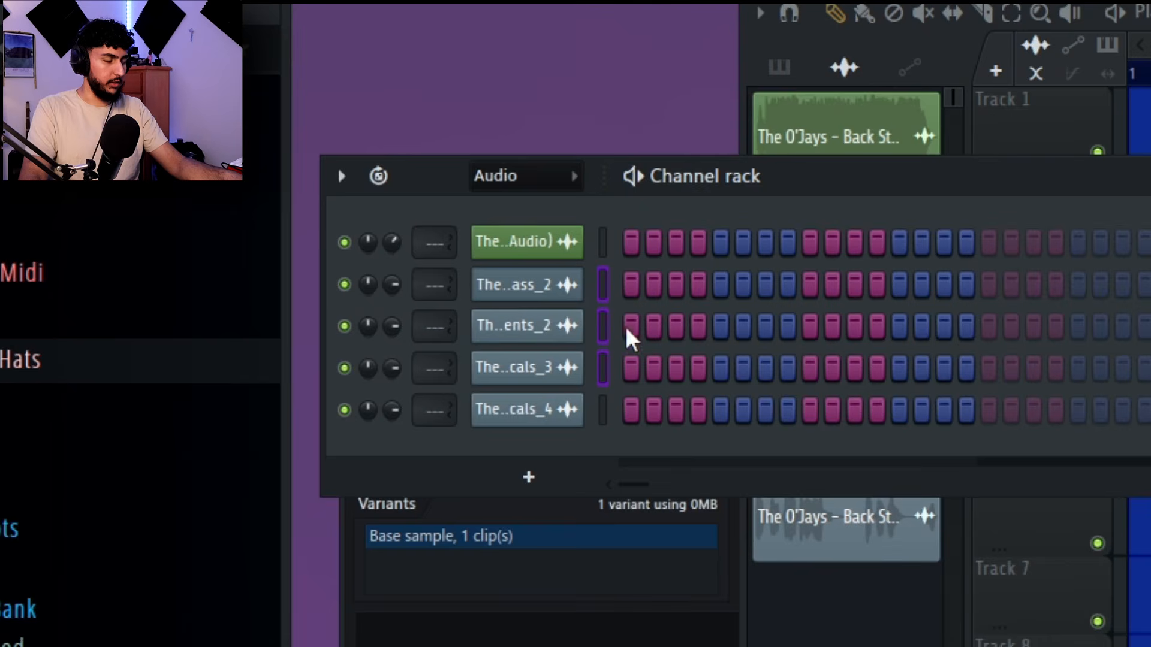
# Step: Route the bass, instruments and vocals_3 channels to mixer tracks 7, 8 and 9, and the vocals_4 channel to track 9
pyautogui.click(1142, 335)
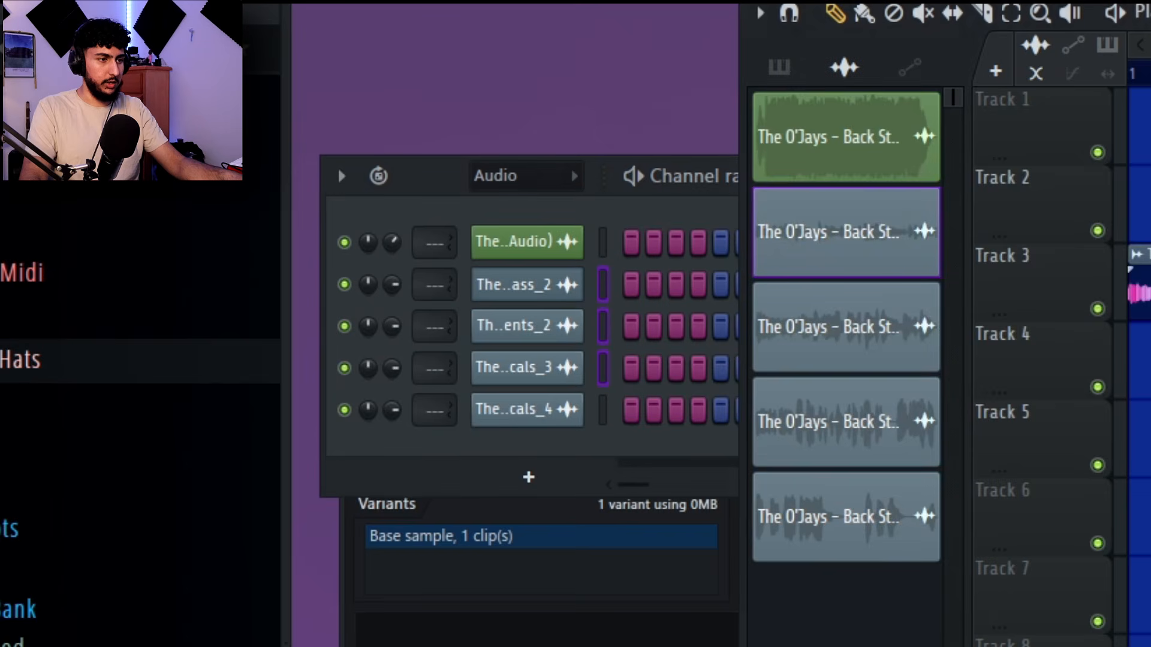
pyautogui.hotkey('ctrl', 'shift', 'l')
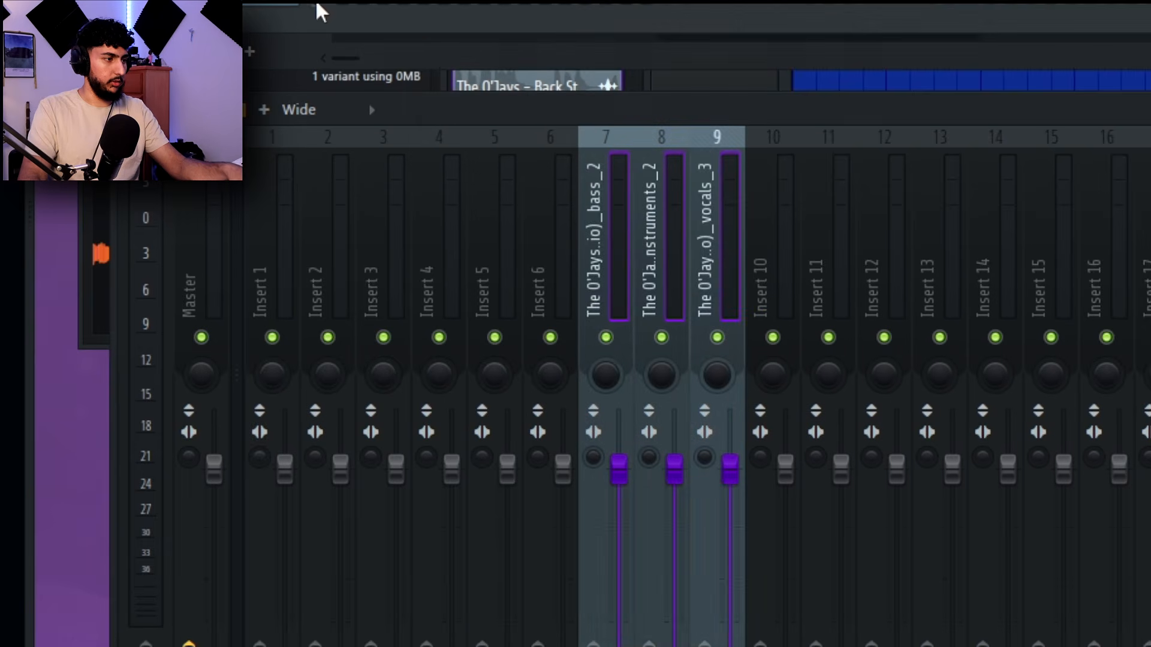
pyautogui.click(836, 196)
pyautogui.click(733, 215)
pyautogui.press('space')
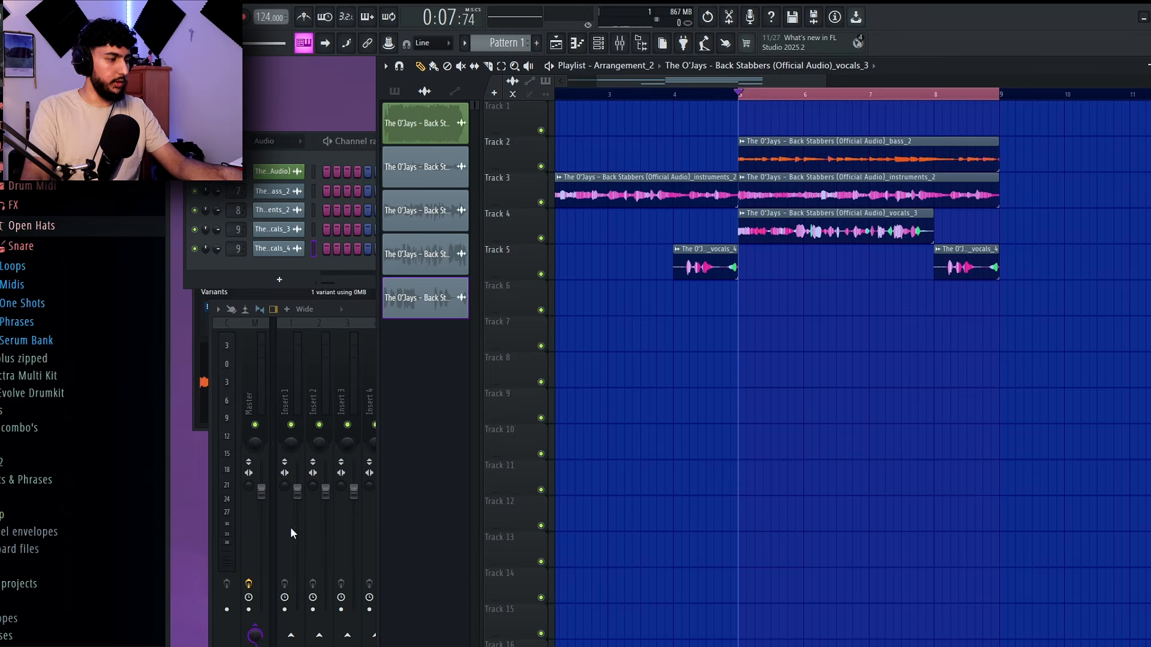
# Step: Open the stem clips' channel settings and raise the project tempo to 154 BPM while the loop plays
pyautogui.doubleClick(814, 151)
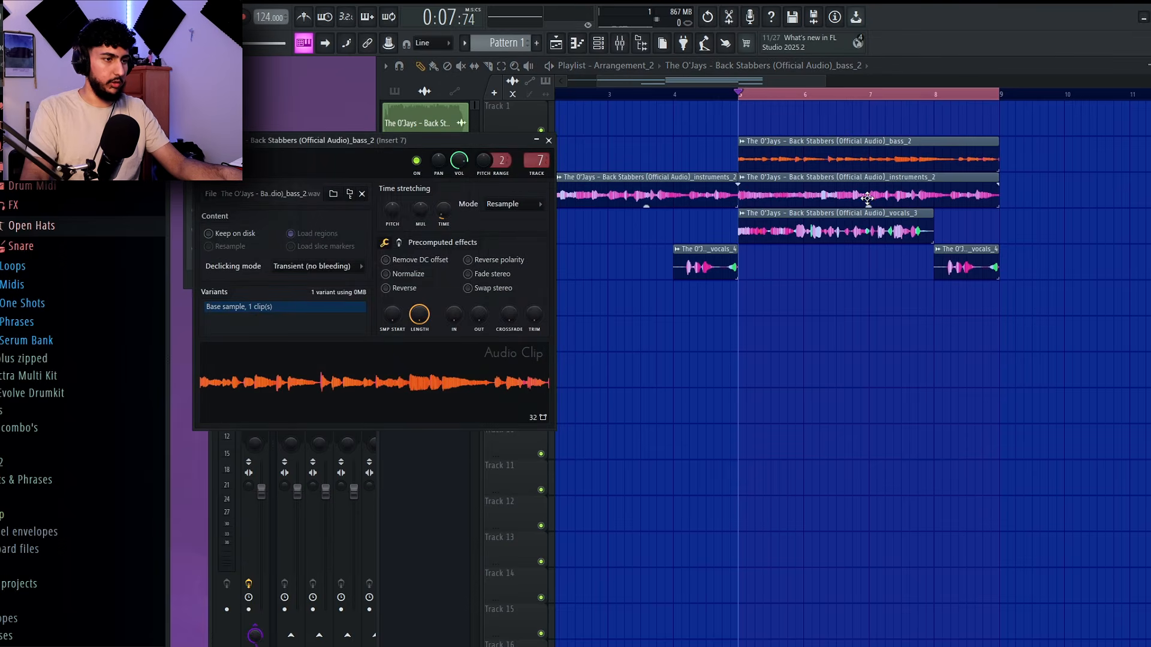
pyautogui.doubleClick(867, 197)
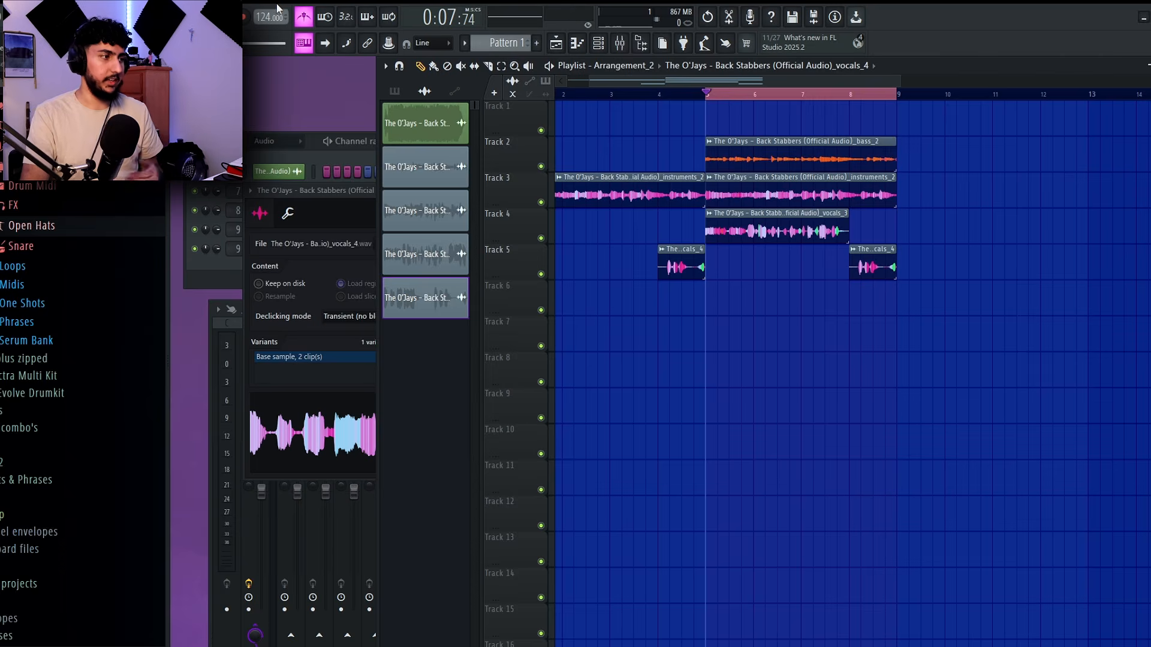
pyautogui.press('space')
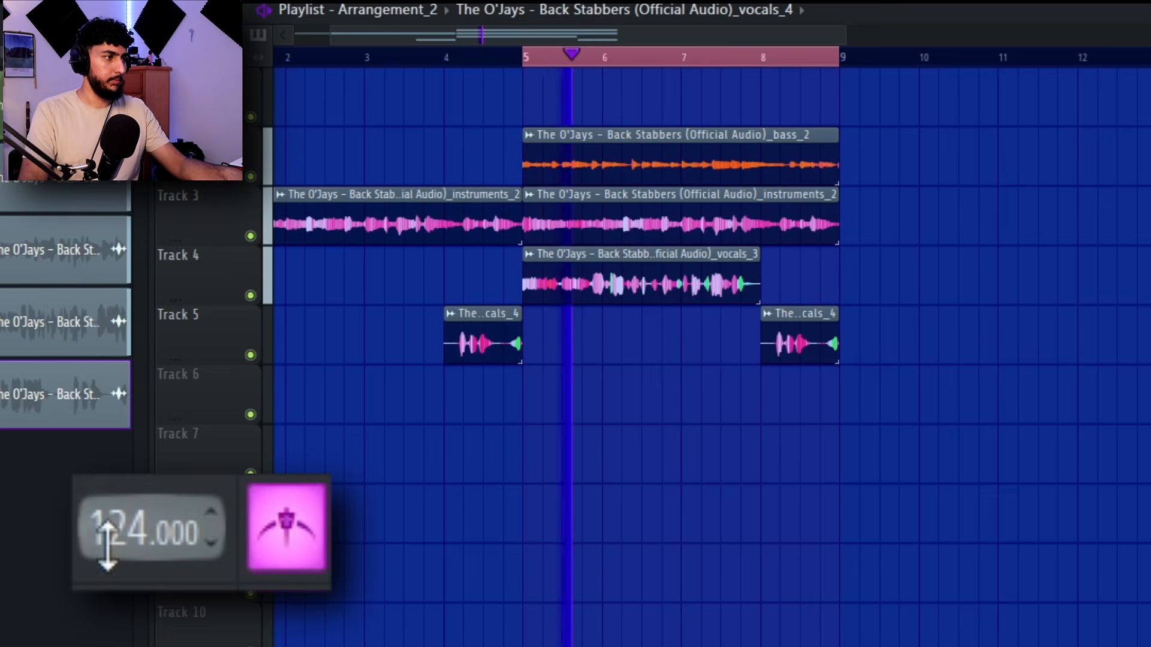
pyautogui.moveTo(260, 21); pyautogui.dragTo(260, 16)
pyautogui.moveTo(118, 528); pyautogui.dragTo(90, 545)
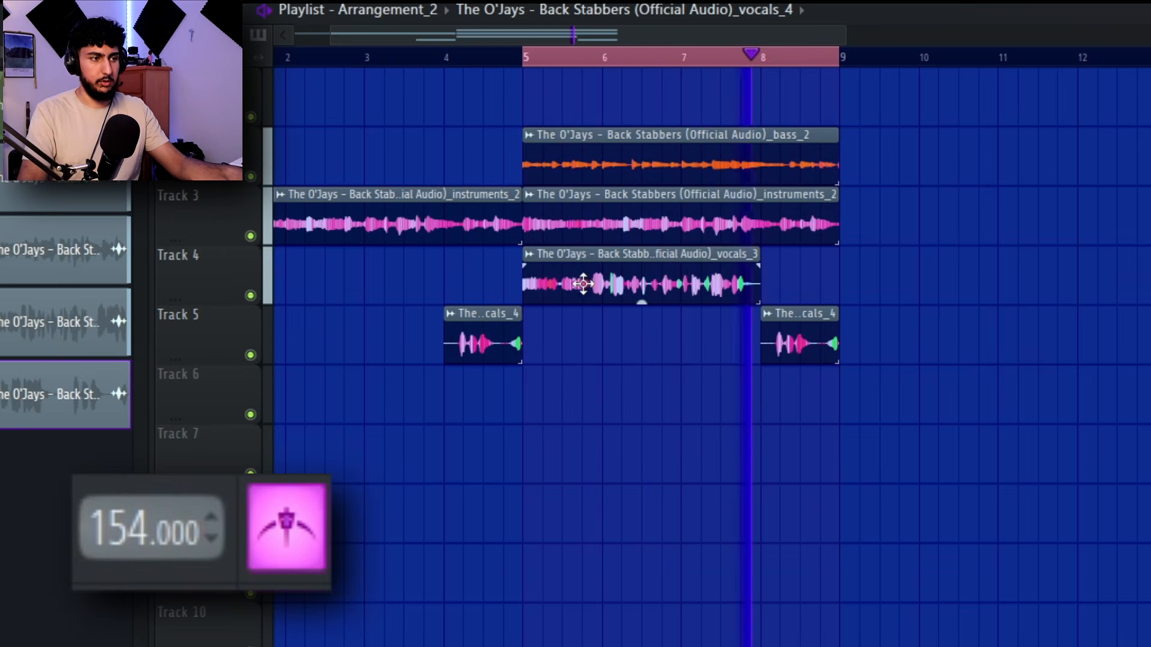
pyautogui.press('space')
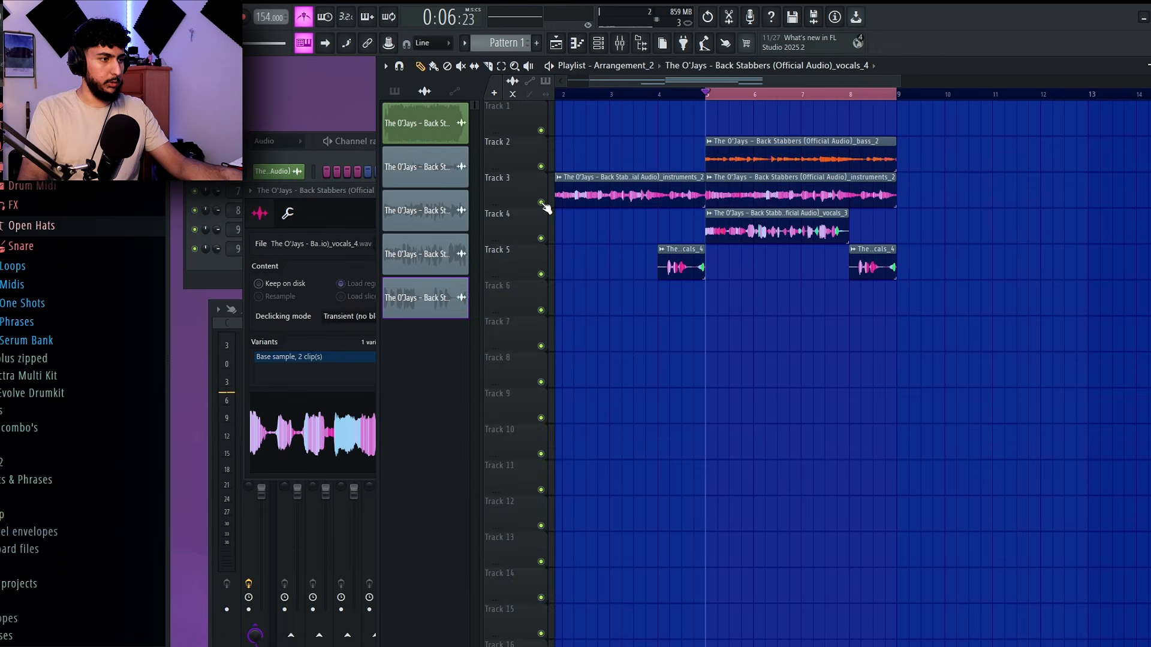
# Step: Solo Track 3 and audition the instruments stem on its own
pyautogui.rightClick(251, 236)
pyautogui.press('space')
pyautogui.press('space')
# Step: Open the instruments_2 clip's settings and set its time-stretching mode to Stretch
pyautogui.doubleClick(807, 192)
pyautogui.click(519, 220)
pyautogui.click(542, 254)
pyautogui.click(533, 222)
pyautogui.click(530, 244)
pyautogui.click(894, 258)
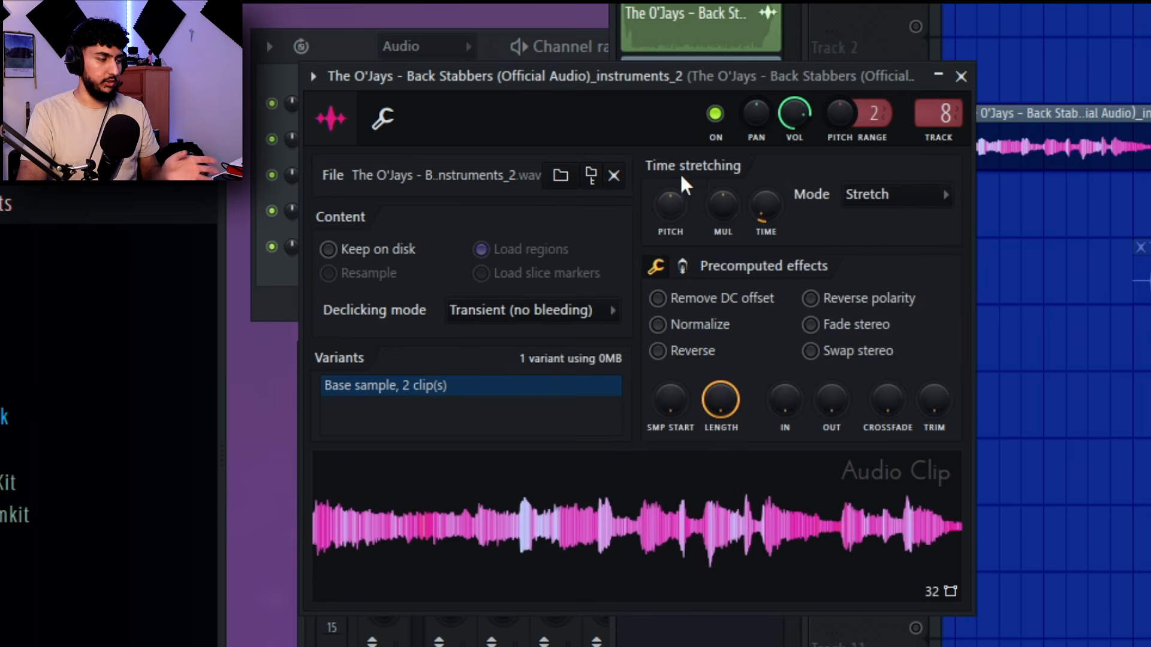
# Step: Compare the Resample and Stretch modes on the instruments_2 clip, returning it to Stretch
pyautogui.click(936, 196)
pyautogui.click(908, 235)
pyautogui.click(924, 207)
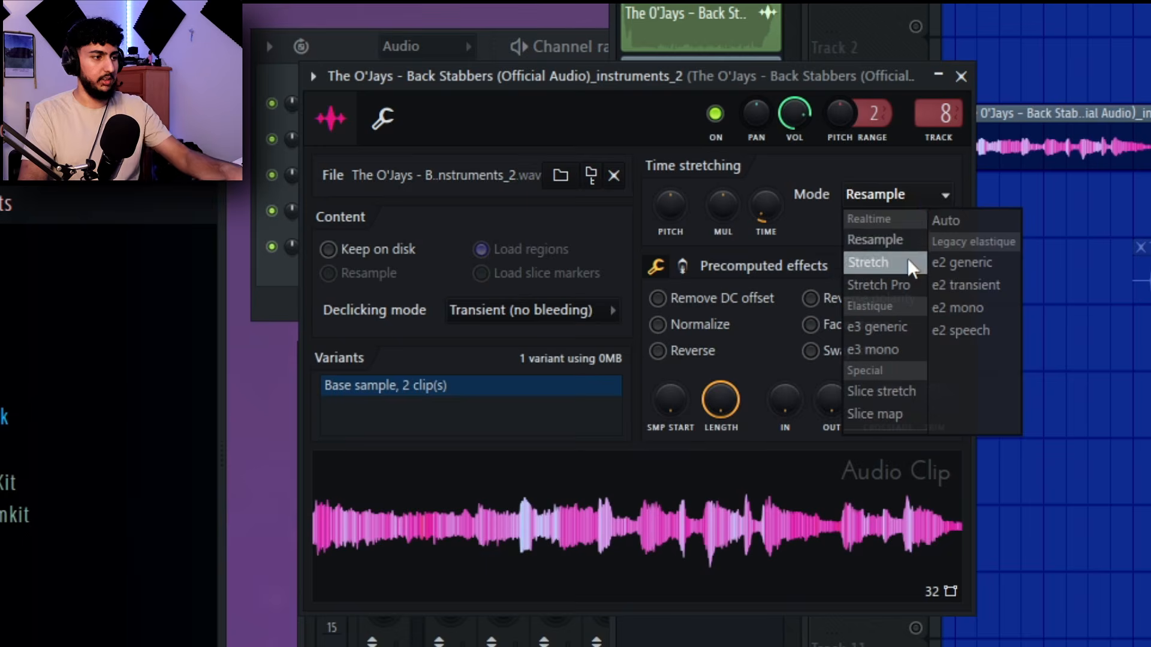
pyautogui.click(908, 258)
pyautogui.click(902, 207)
pyautogui.click(884, 237)
pyautogui.click(908, 204)
pyautogui.click(896, 260)
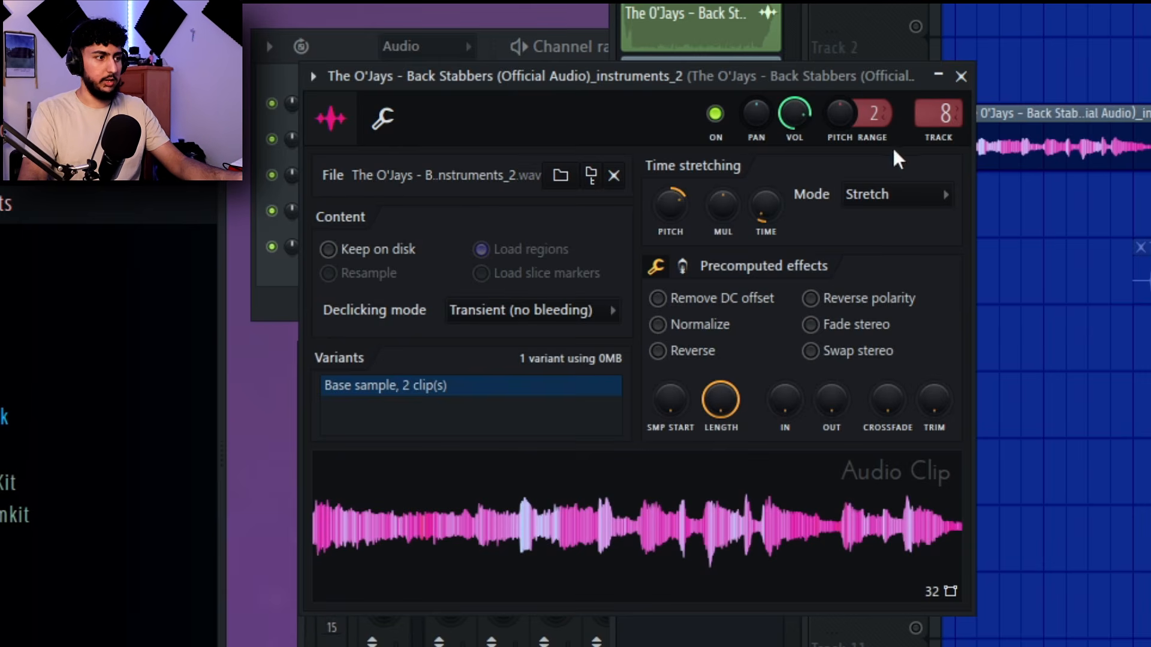
# Step: Match the vocals_3 and vocals_4 clips to the instruments clip's raised pitch and set their time-stretching mode to Stretch
pyautogui.rightClick(672, 200)
pyautogui.click(766, 242)
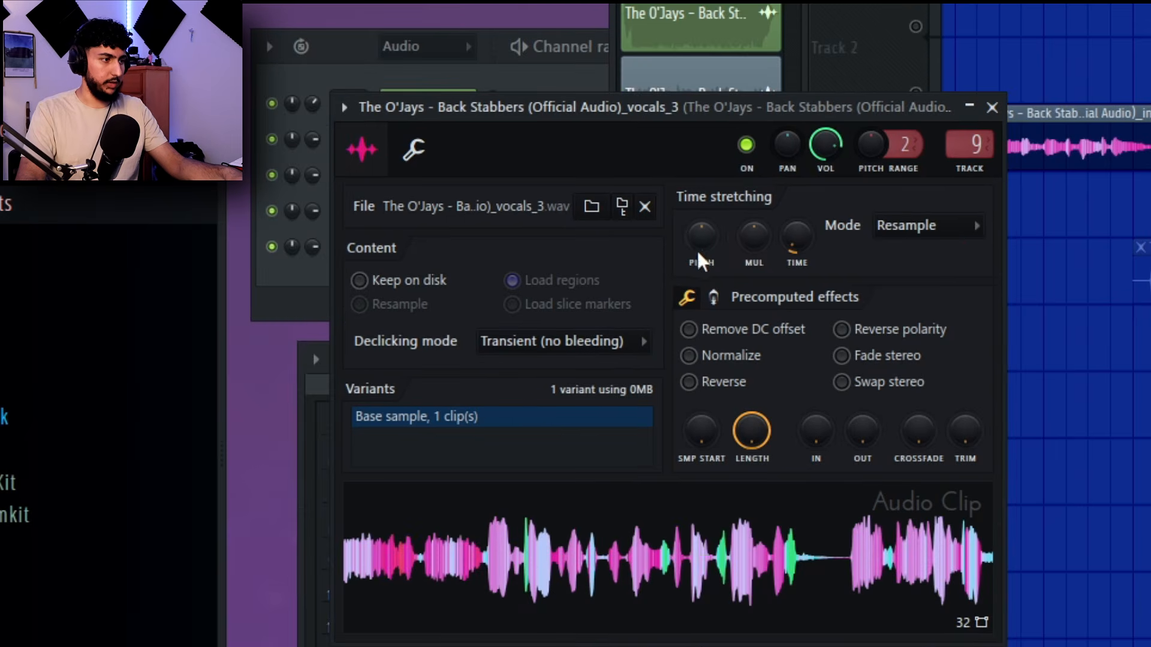
pyautogui.rightClick(695, 243)
pyautogui.click(976, 225)
pyautogui.click(899, 293)
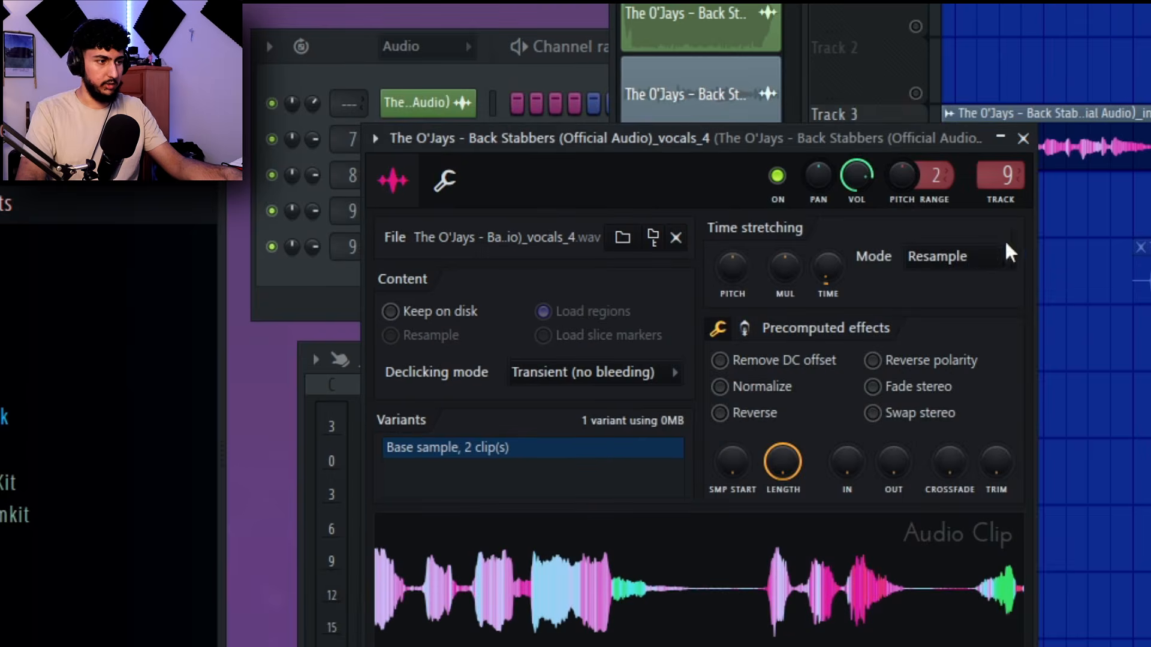
pyautogui.click(1017, 249)
pyautogui.click(962, 271)
pyautogui.rightClick(737, 342)
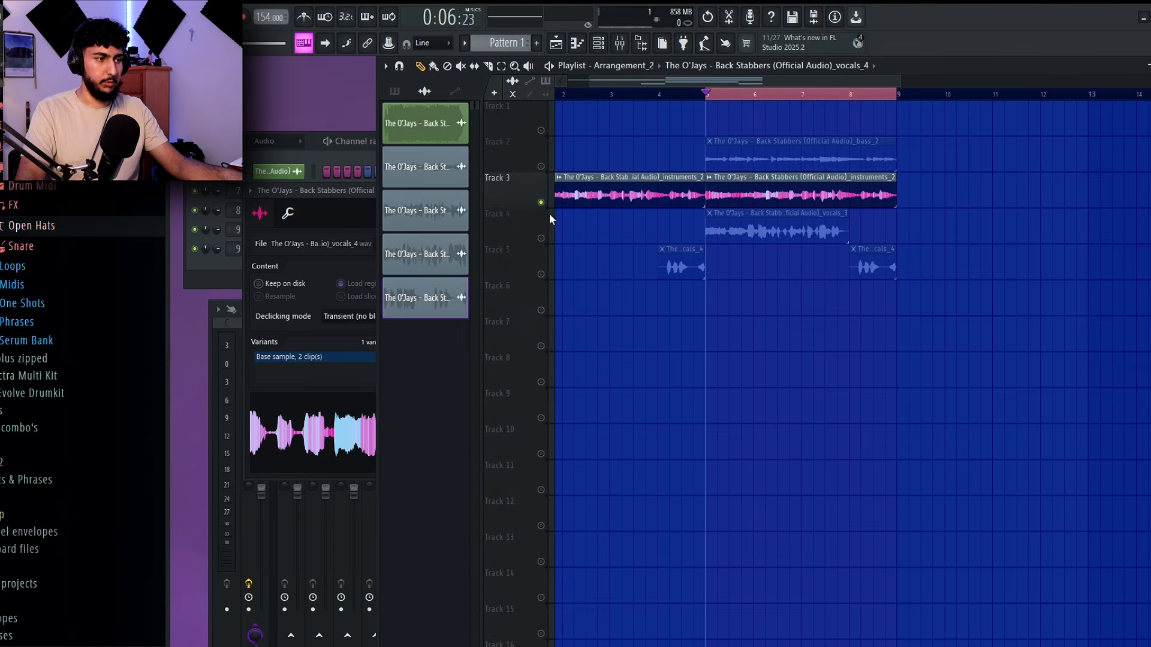
# Step: Unsolo Track 3 and mute the bass_2 clip on Track 2 while auditioning the loop
pyautogui.rightClick(542, 202)
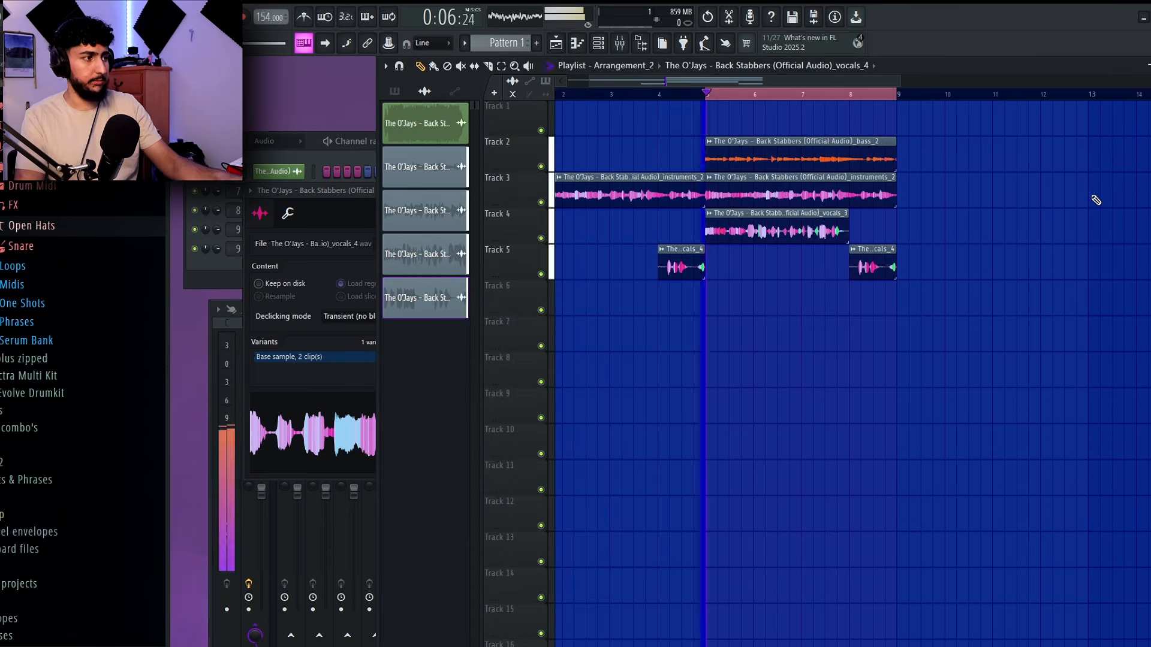
pyautogui.press('space')
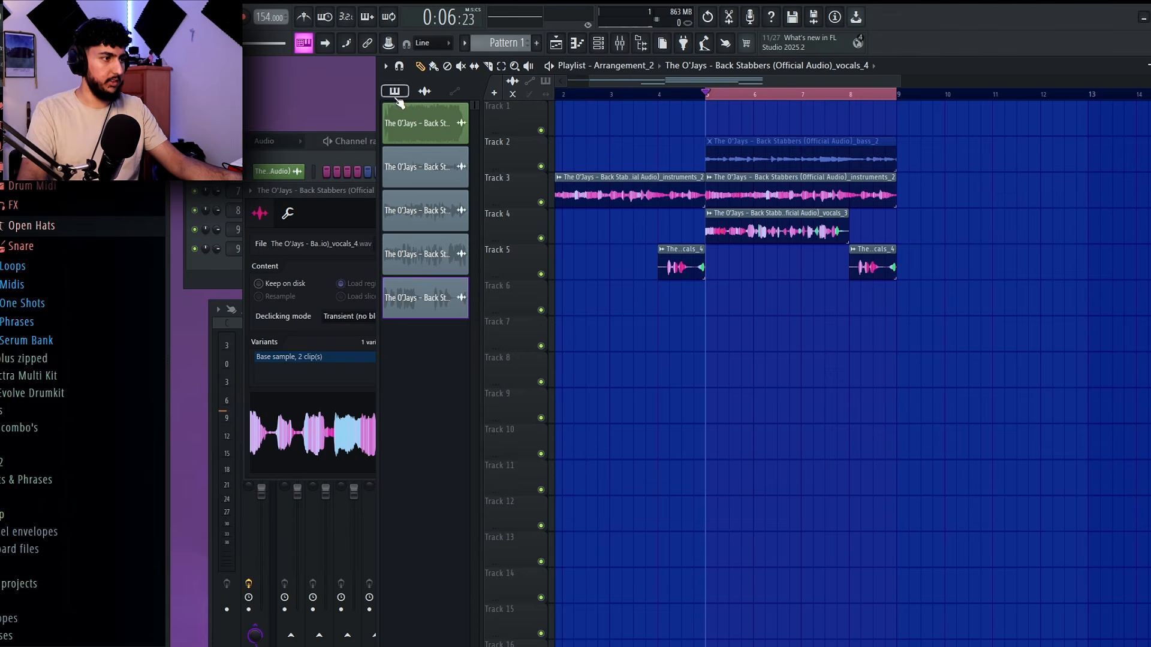
# Step: Place a four-bar Pattern 1 clip on Track 8 starting at bar 5 and mute the vocal clips' Tracks 4 and 5
pyautogui.click(395, 92)
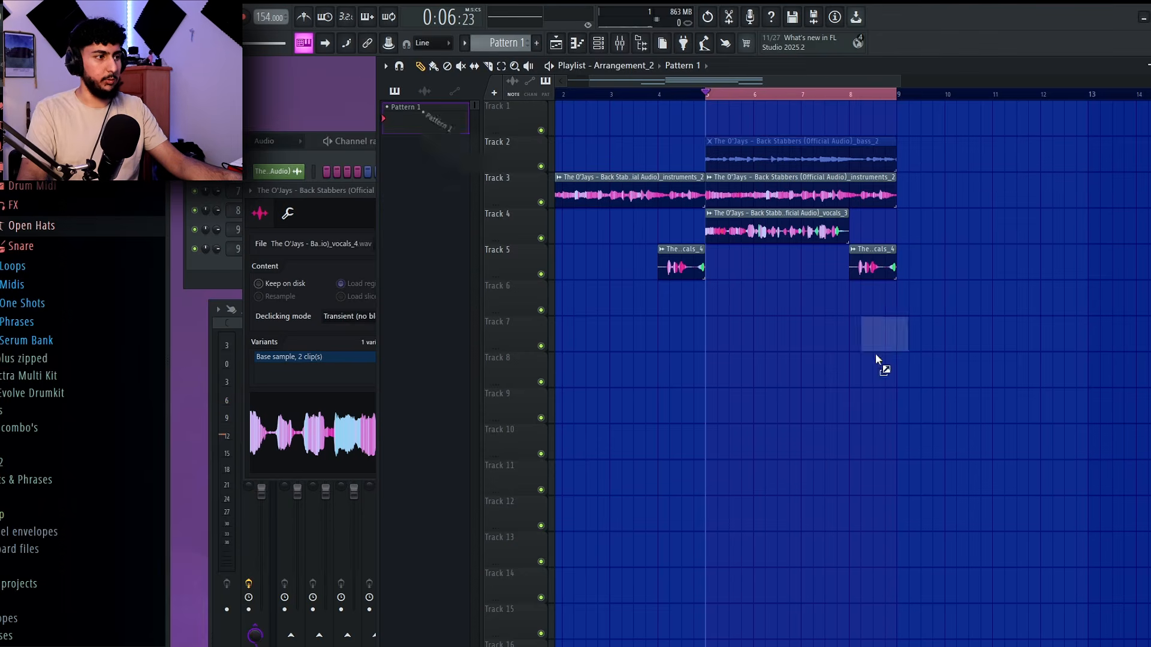
pyautogui.click(704, 357)
pyautogui.moveTo(744, 372); pyautogui.dragTo(895, 372)
pyautogui.hotkey('ctrl', 'd')
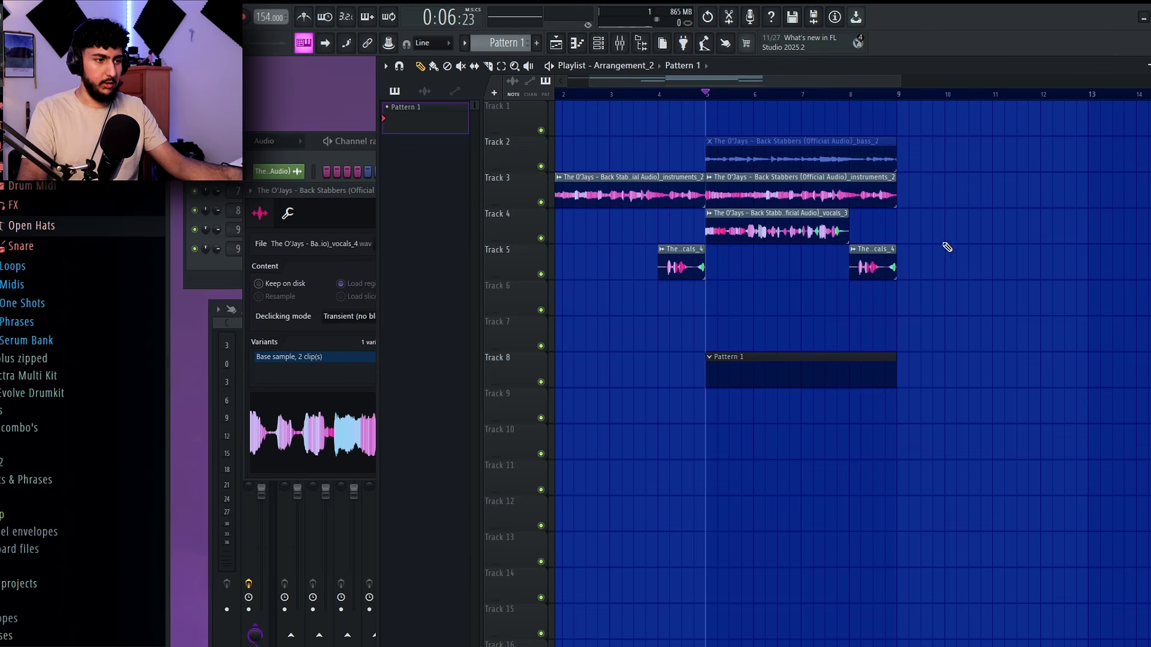
pyautogui.click(541, 239)
pyautogui.click(541, 274)
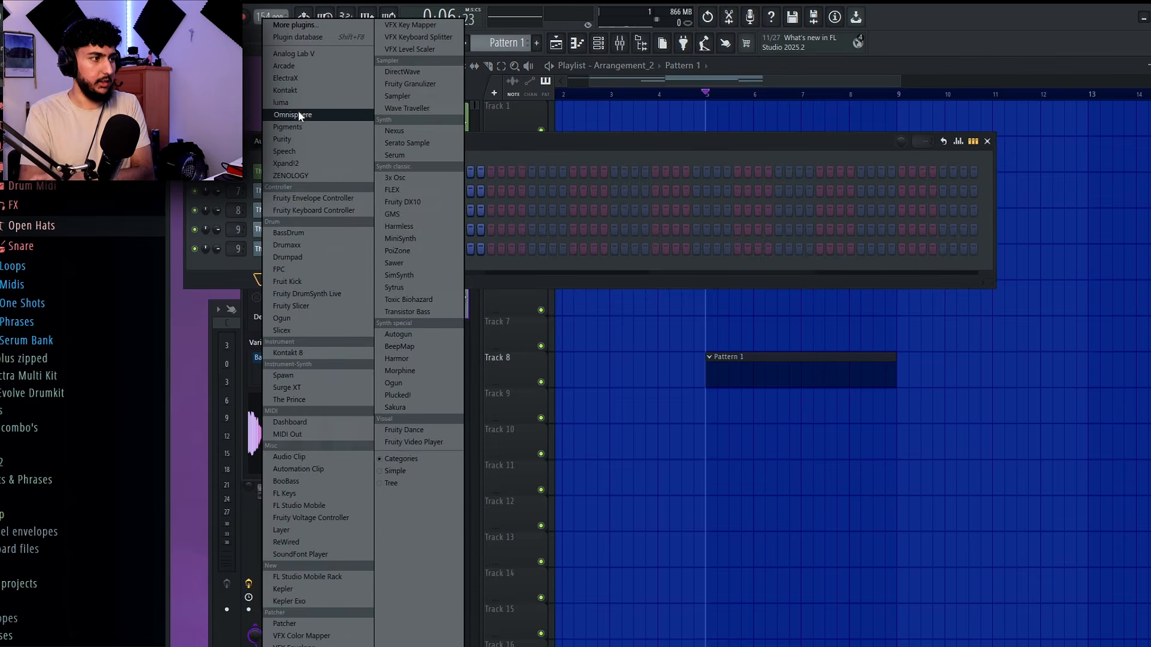
# Step: Add an Omnisphere channel with the LA Custom C7 - Cinematic patch and open its piano roll
pyautogui.click(296, 113)
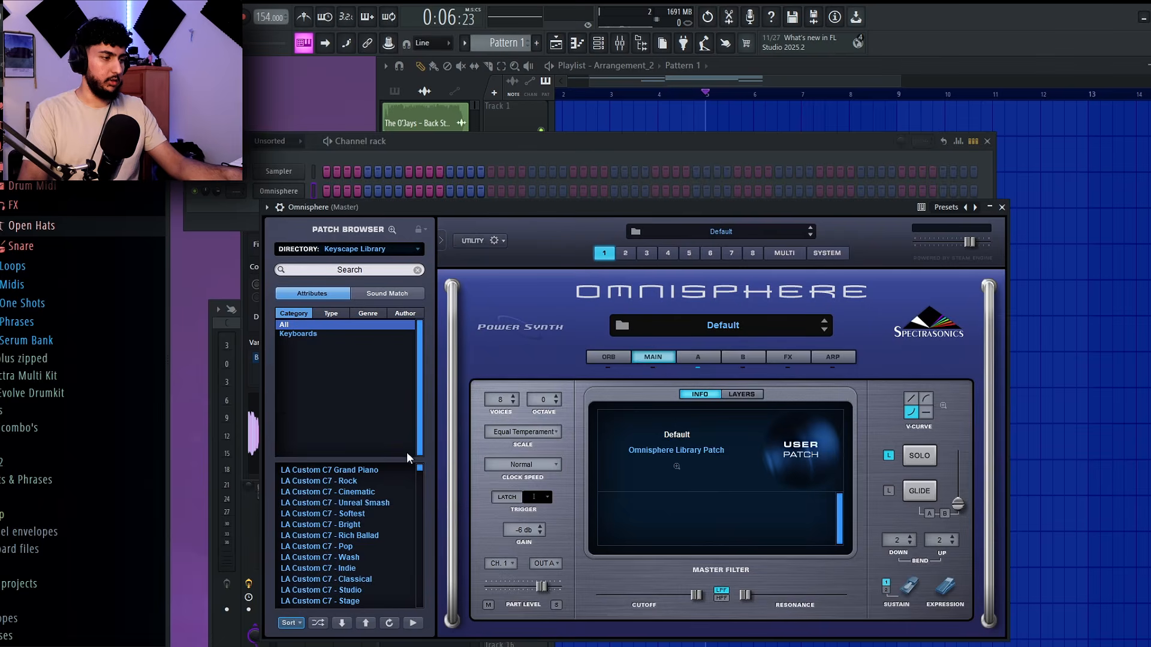
pyautogui.click(375, 492)
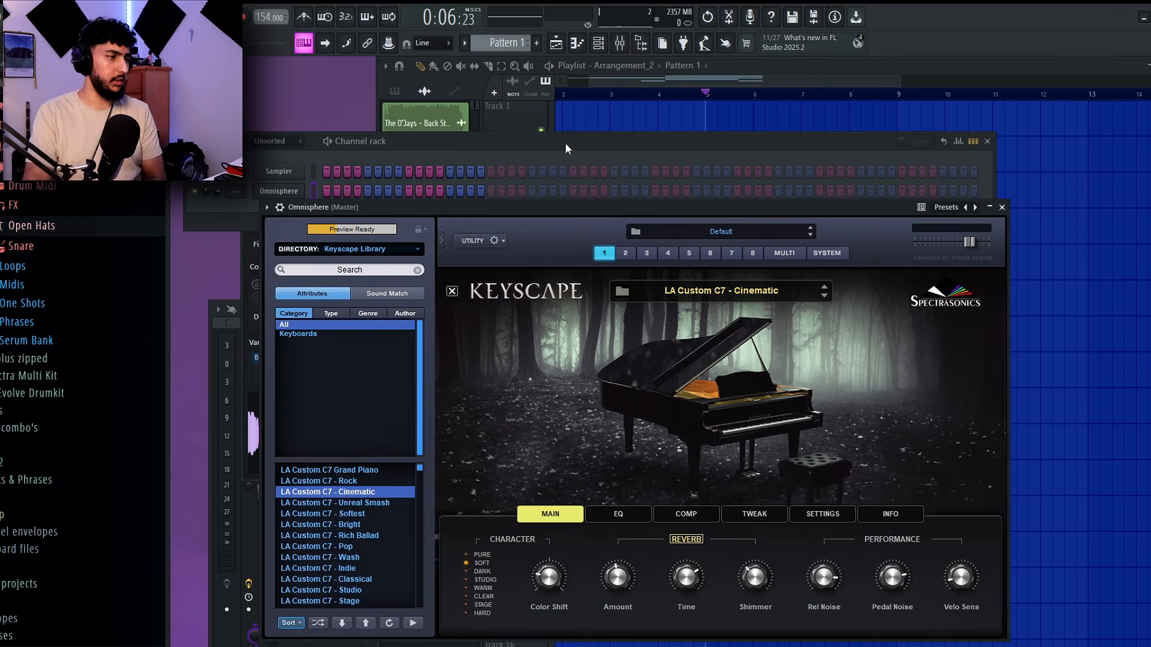
pyautogui.rightClick(300, 191)
pyautogui.click(350, 193)
pyautogui.rightClick(306, 191)
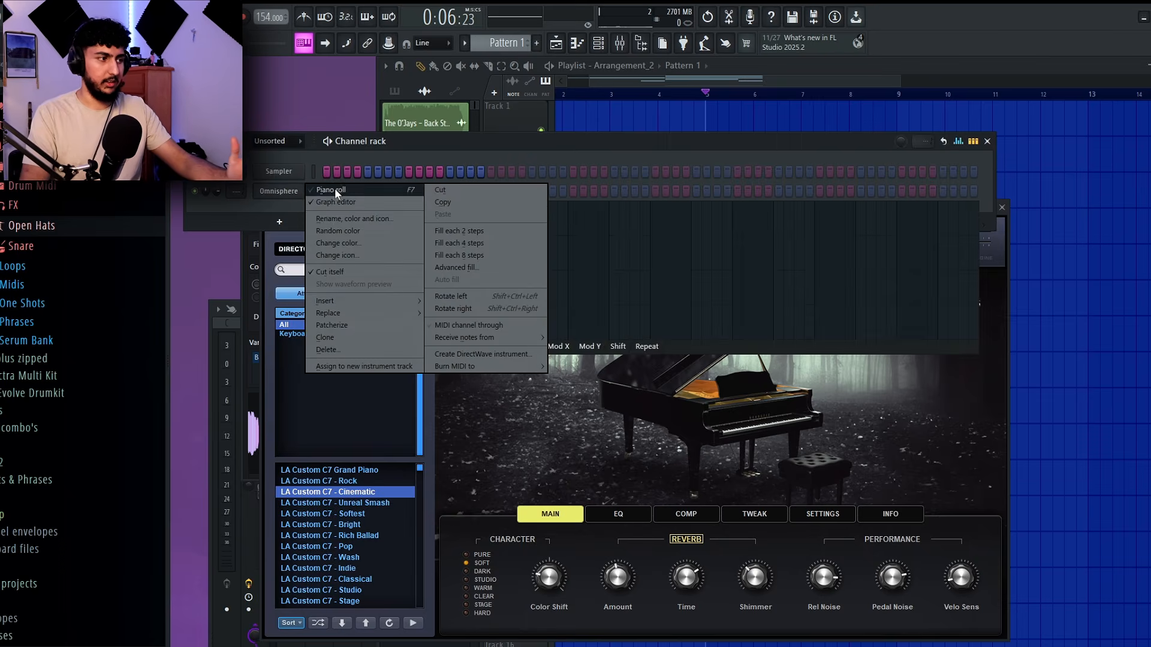
pyautogui.click(333, 190)
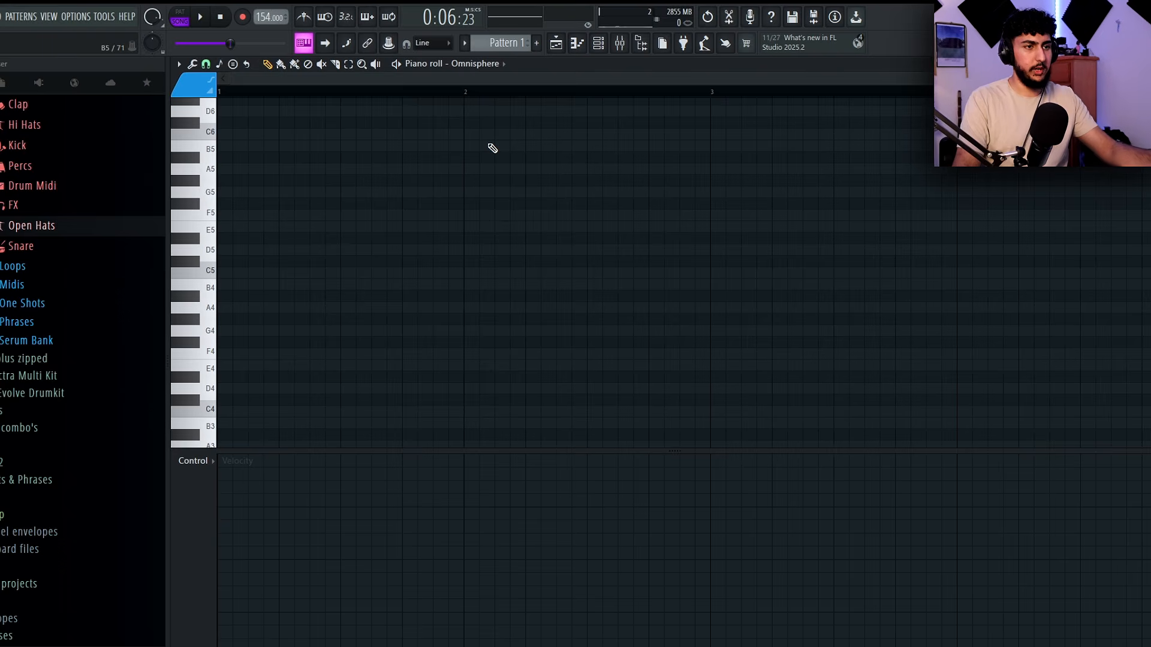
# Step: Draw a one-bar E3 note at bar 1 of the piano part and audition it against the loop
pyautogui.press('space')
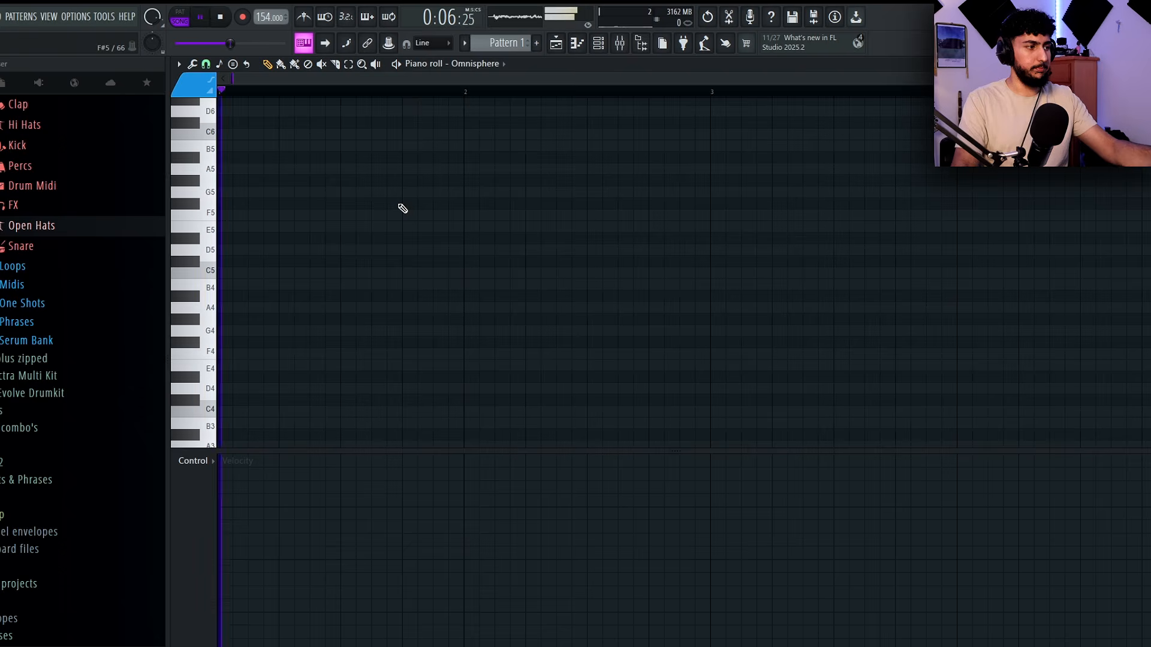
pyautogui.press('space')
pyautogui.click(240, 239)
pyautogui.moveTo(290, 239); pyautogui.dragTo(290, 274)
pyautogui.hotkey('ctrl', 'Down')
pyautogui.scroll(-4, 393, 314)
pyautogui.moveTo(238, 149); pyautogui.dragTo(238, 244)
pyautogui.press('space')
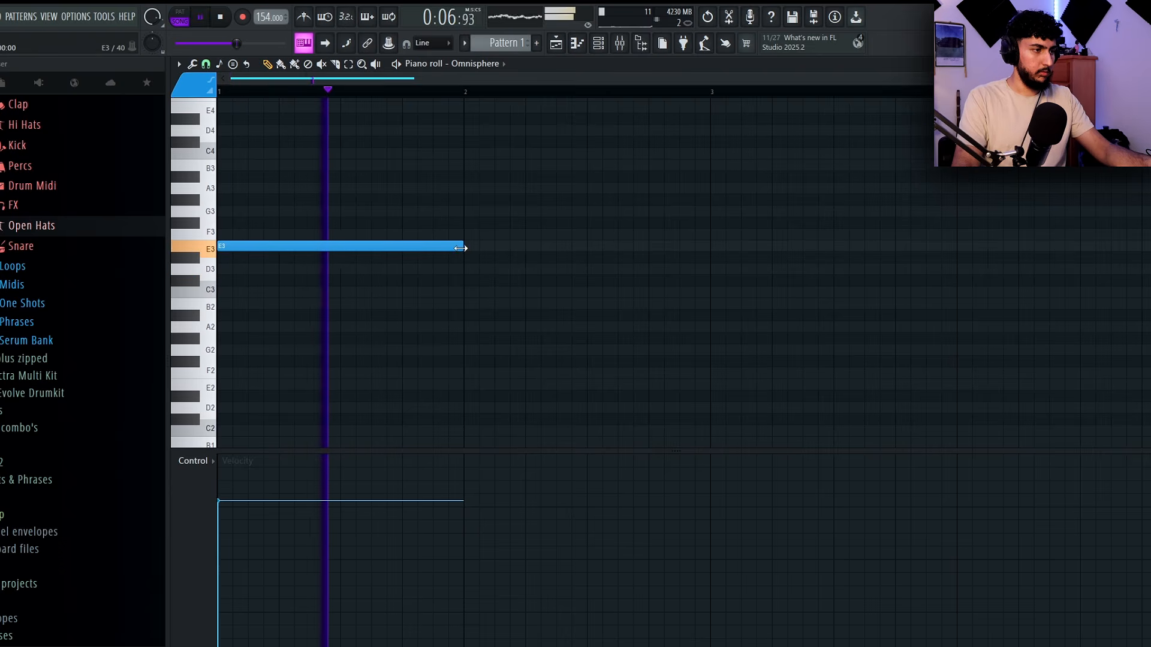
pyautogui.press('space')
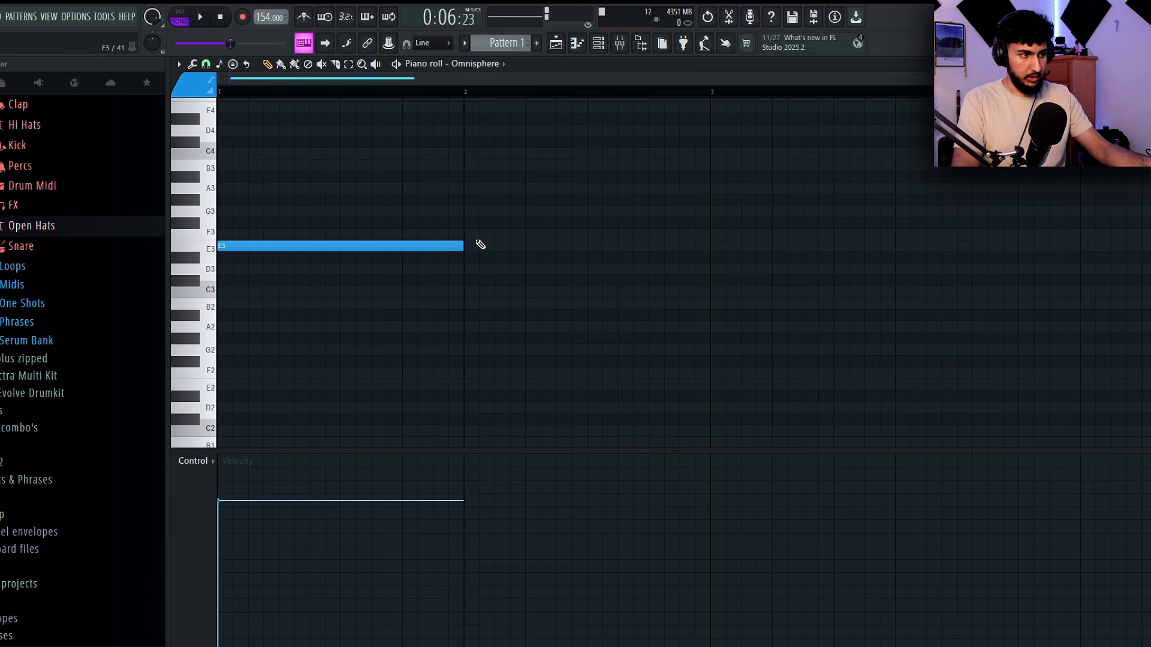
# Step: Add a one-bar D3 note at bar 2 and a two-bar C3 note at bar 3 to the piano part
pyautogui.press('space')
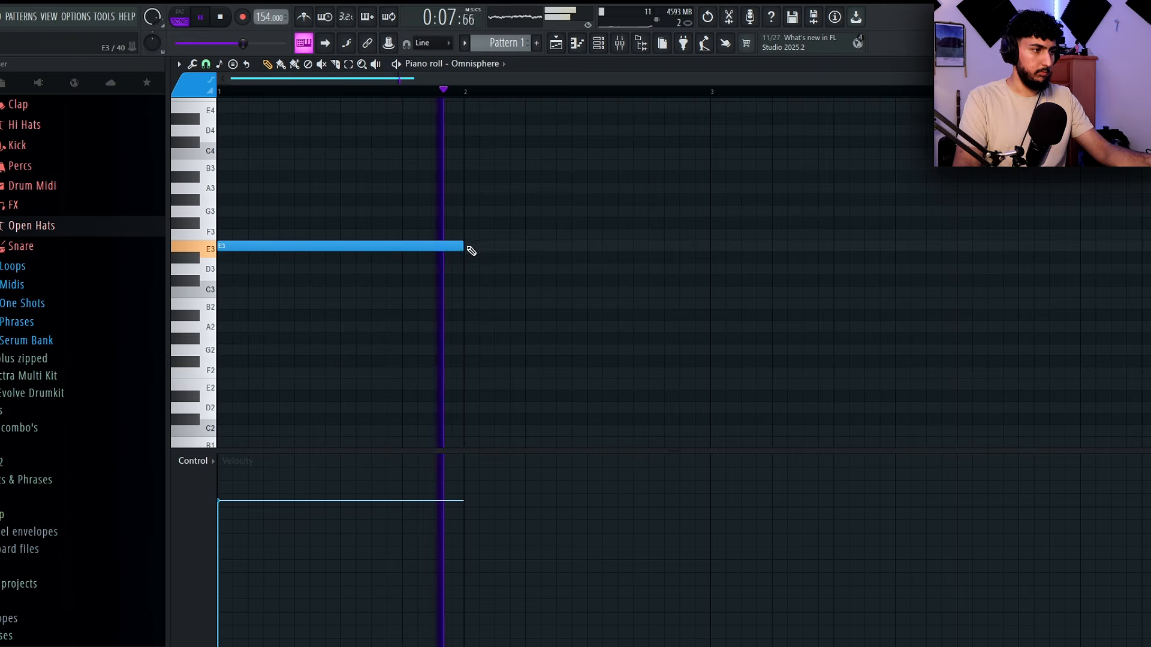
pyautogui.click(466, 269)
pyautogui.scroll(-1, 516, 196)
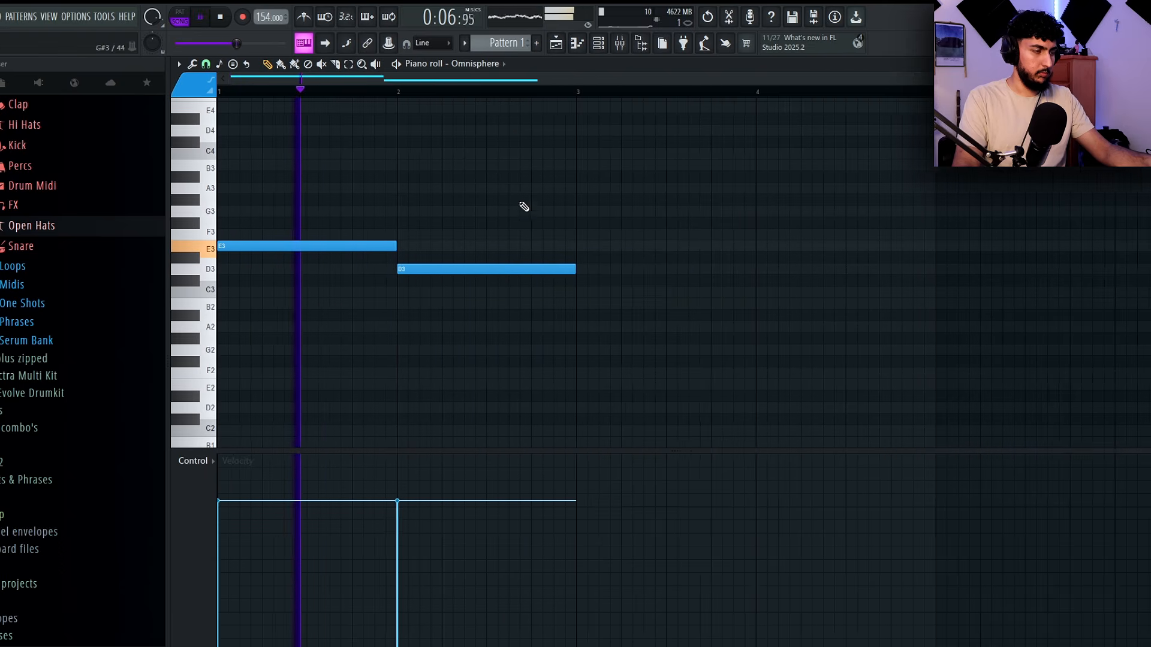
pyautogui.click(573, 293)
pyautogui.moveTo(743, 293); pyautogui.dragTo(921, 294)
pyautogui.scroll(-1, 834, 277)
# Step: Duplicate the four-bar piano phrase into bars 5 to 8 and lengthen the Pattern 1 clip on Track 8 to fit it
pyautogui.hotkey('ctrl', 'a')
pyautogui.hotkey('ctrl', 'b')
pyautogui.scroll(-1, 591, 187)
pyautogui.scroll(-1, 591, 188)
pyautogui.hotkey('ctrl', 'd')
pyautogui.press('space')
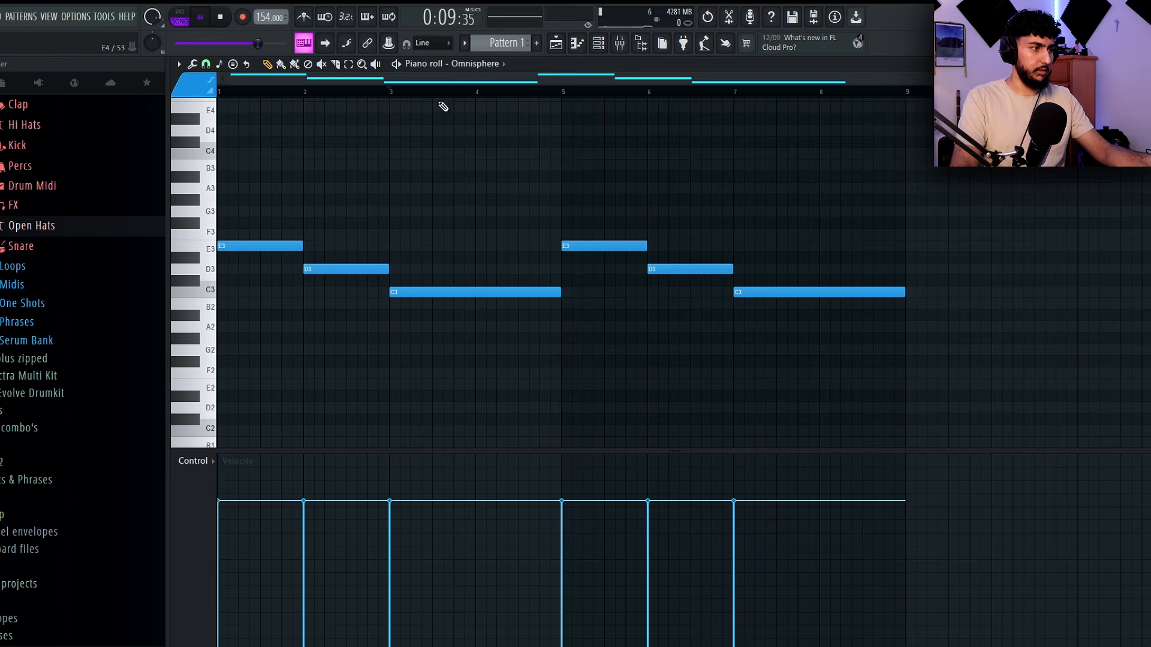
pyautogui.press('space')
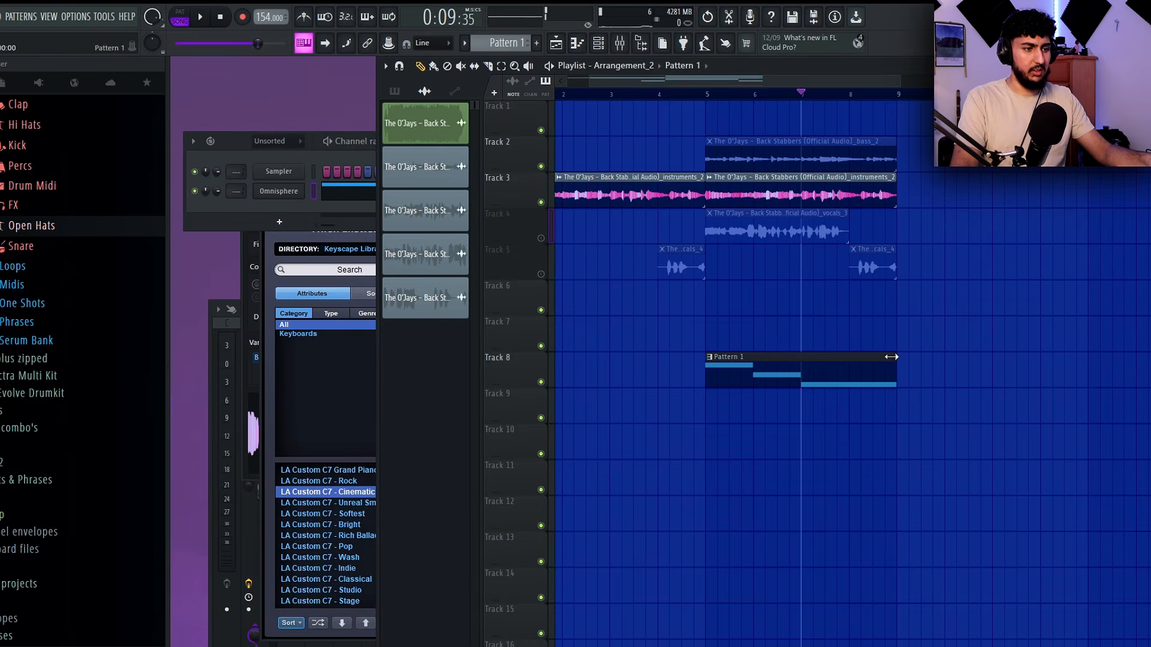
pyautogui.moveTo(896, 358); pyautogui.dragTo(1068, 350)
pyautogui.click(941, 184)
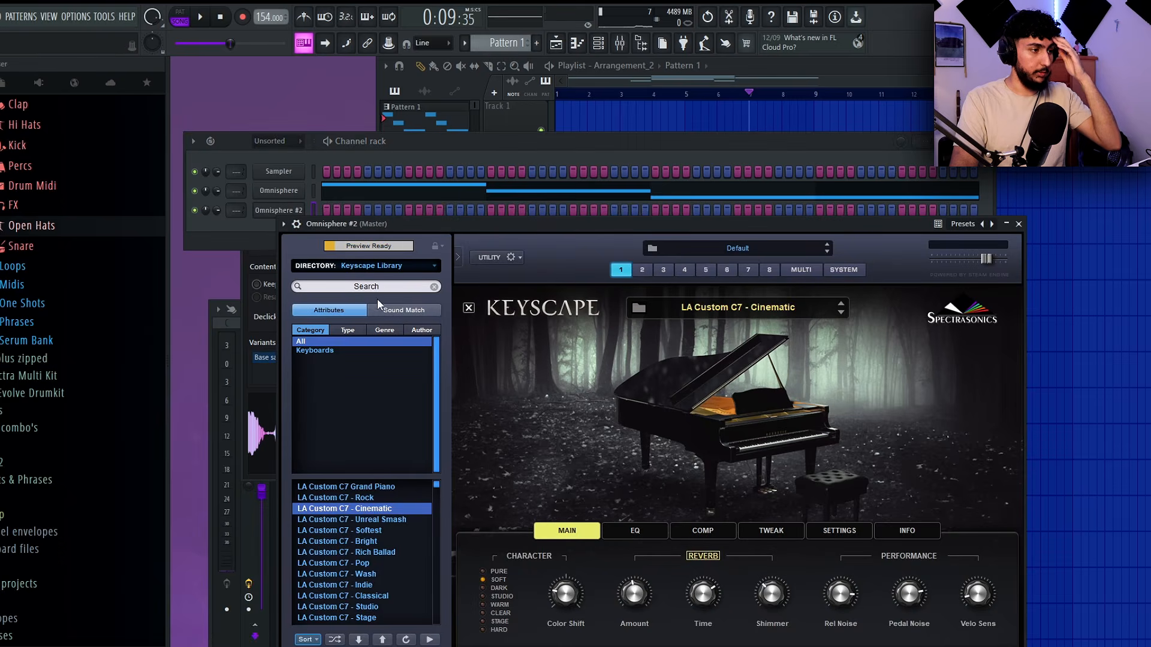
# Step: Search Omnisphere #2 for "noir str", load the Noir Strings patch and open its piano roll
pyautogui.click(382, 285)
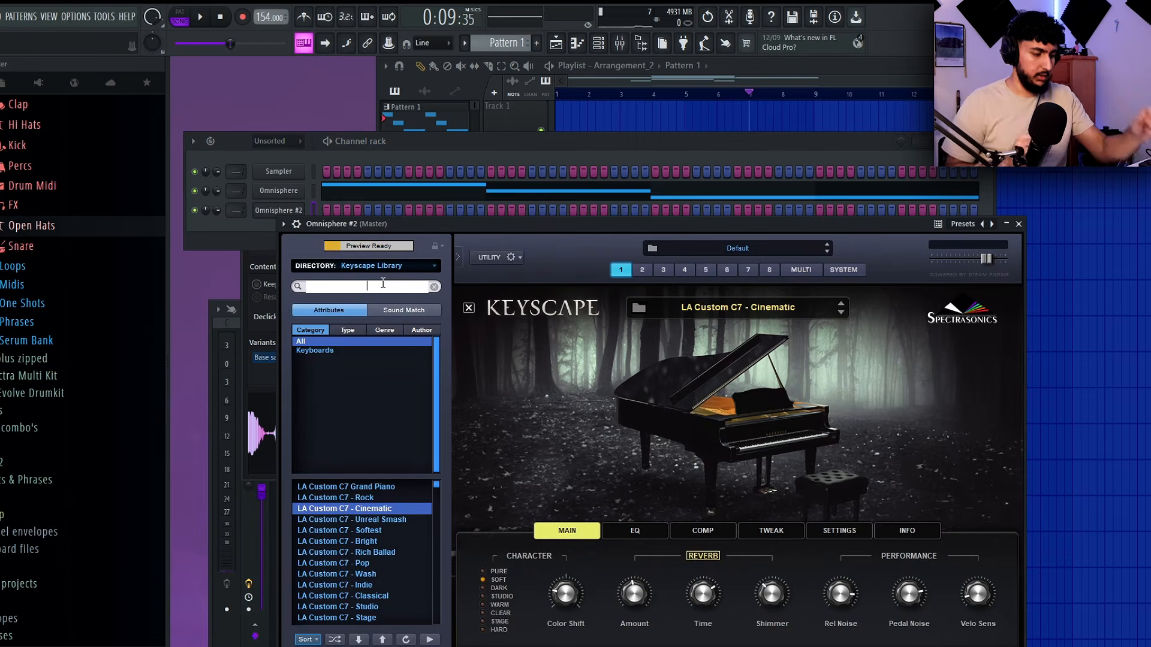
pyautogui.write('noir')
pyautogui.write('str')
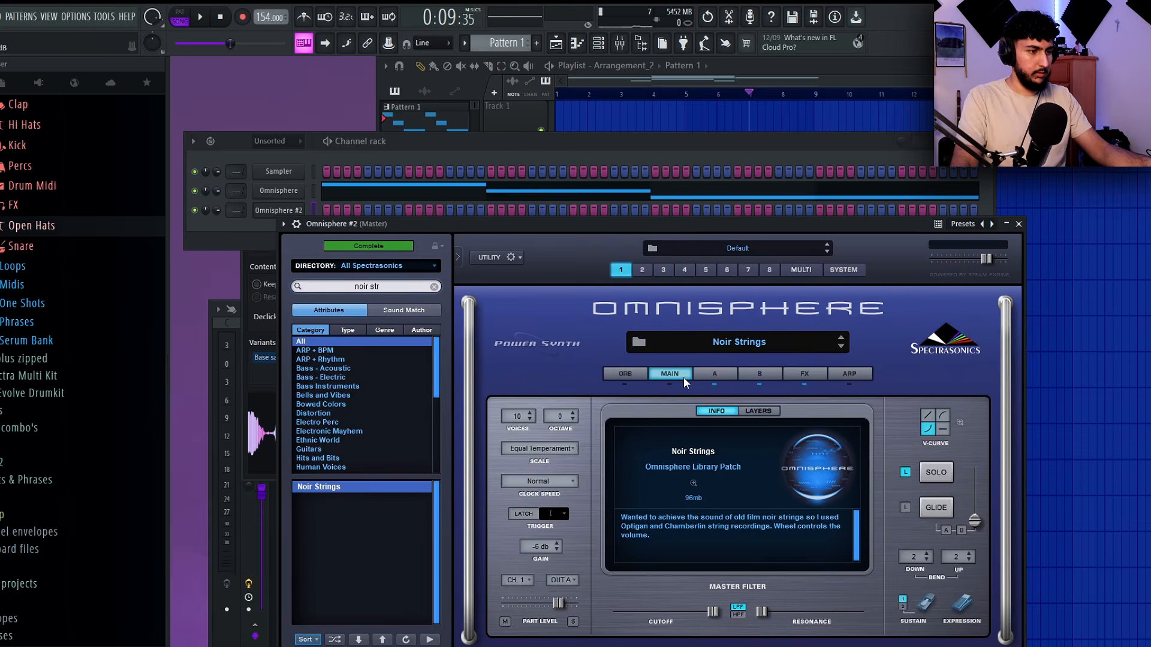
pyautogui.press('F7')
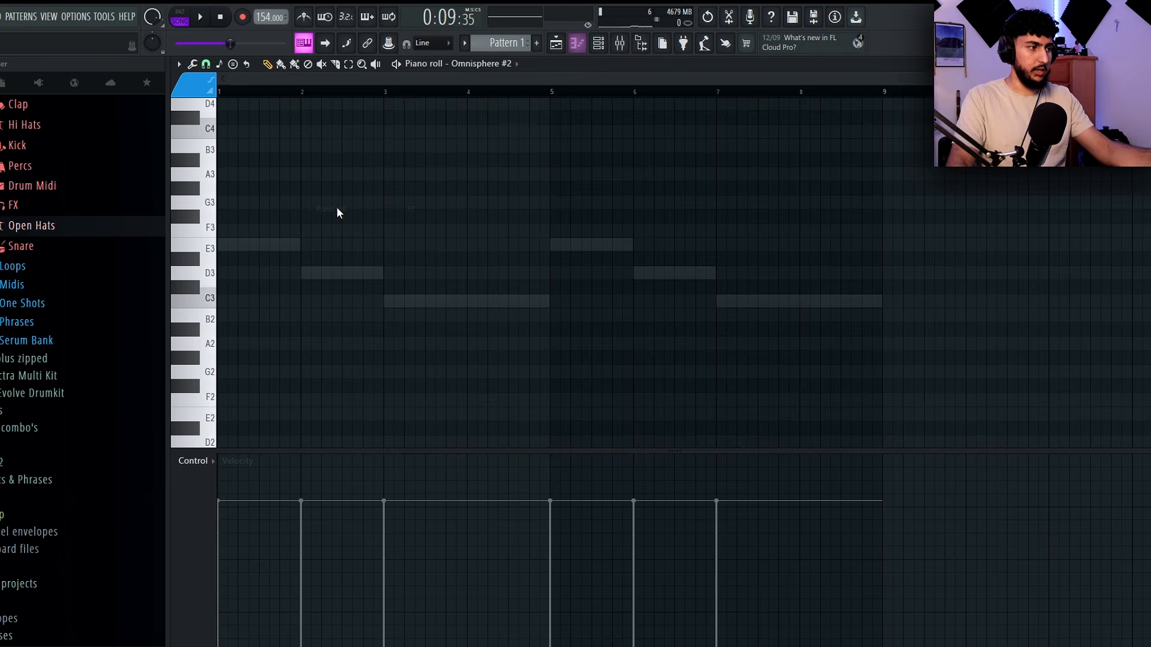
# Step: Draw E3, D3 and C3 string notes over the piano part's ghost notes across all eight bars
pyautogui.click(227, 243)
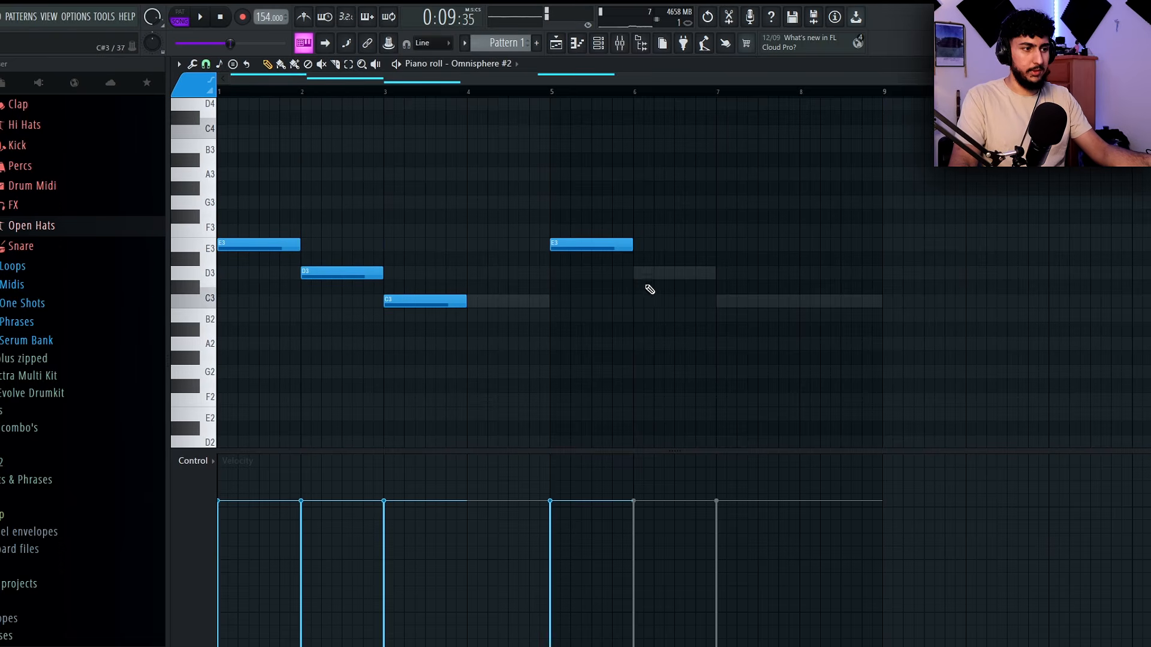
pyautogui.click(762, 312)
pyautogui.hotkey('ctrl', 'z')
pyautogui.hotkey('ctrl', 'z')
pyautogui.hotkey('ctrl', 'z')
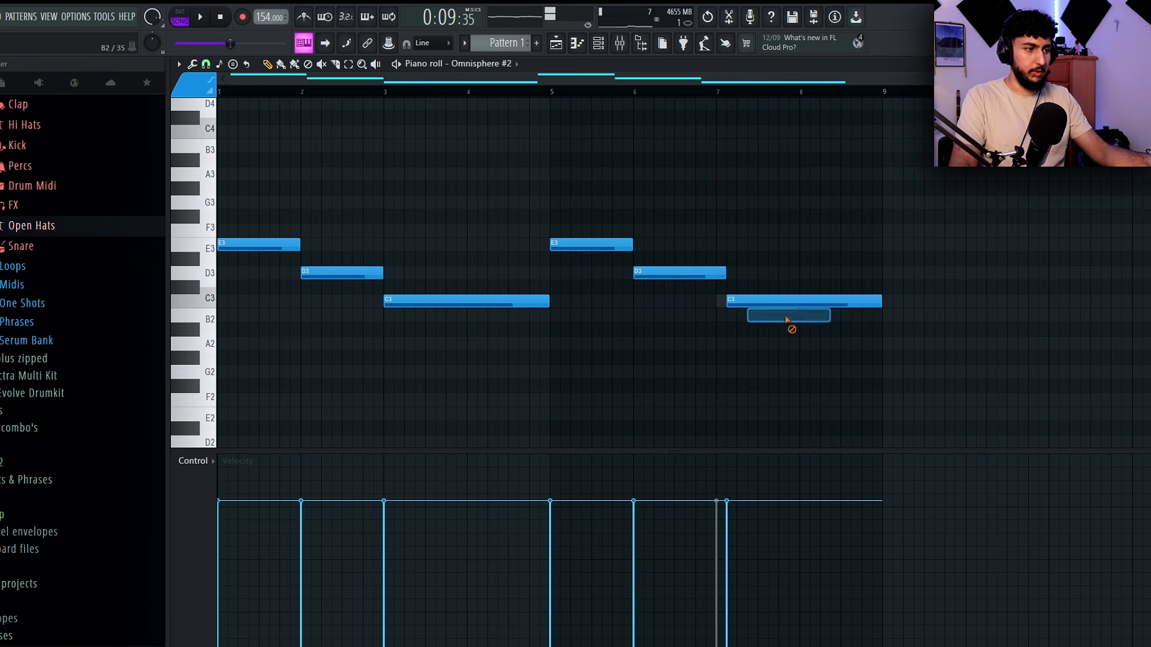
pyautogui.hotkey('ctrl', 'b')
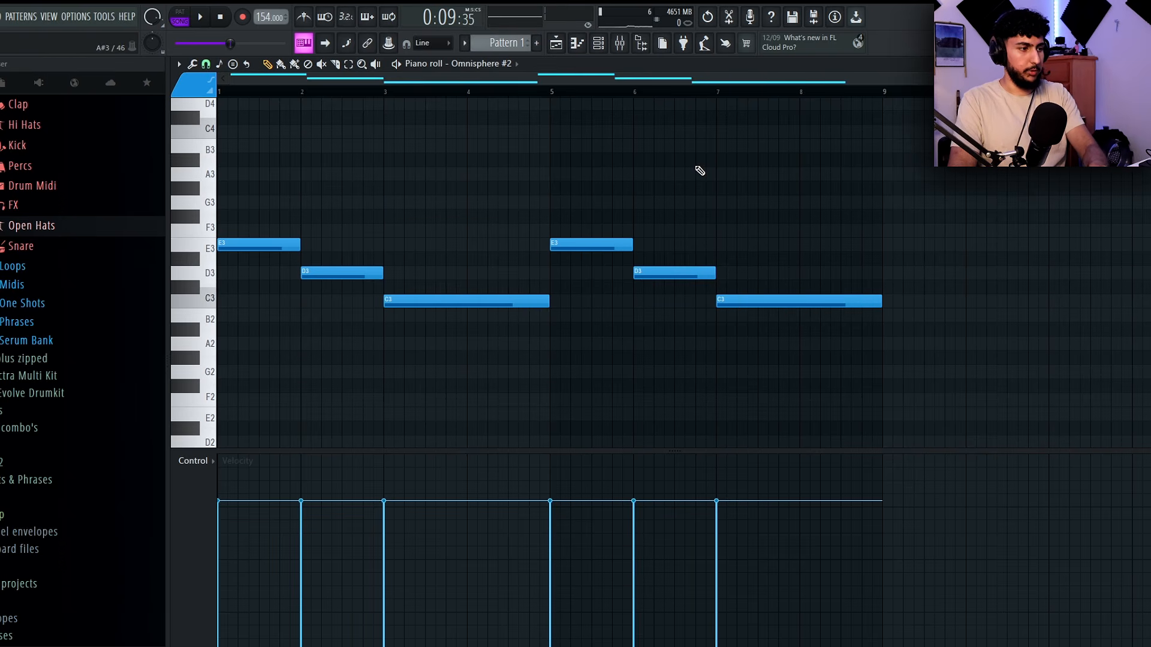
# Step: Transpose the string notes up two octaves and audition them with the loop
pyautogui.hotkey('ctrl', 'Up')
pyautogui.hotkey('ctrl', 'Up')
pyautogui.scroll(3, 846, 190)
pyautogui.press('space')
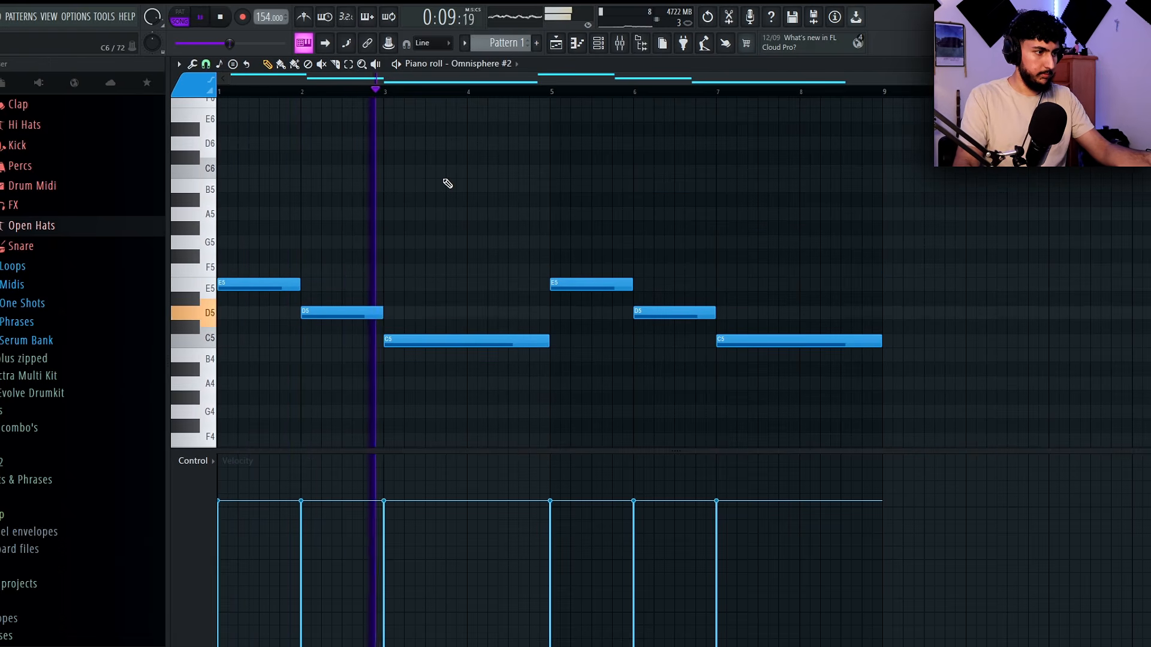
# Step: Replace the strings' long C5 note at bar 3 with a B5, A5, G5 run ending on a D6 note
pyautogui.moveTo(543, 340); pyautogui.dragTo(425, 190)
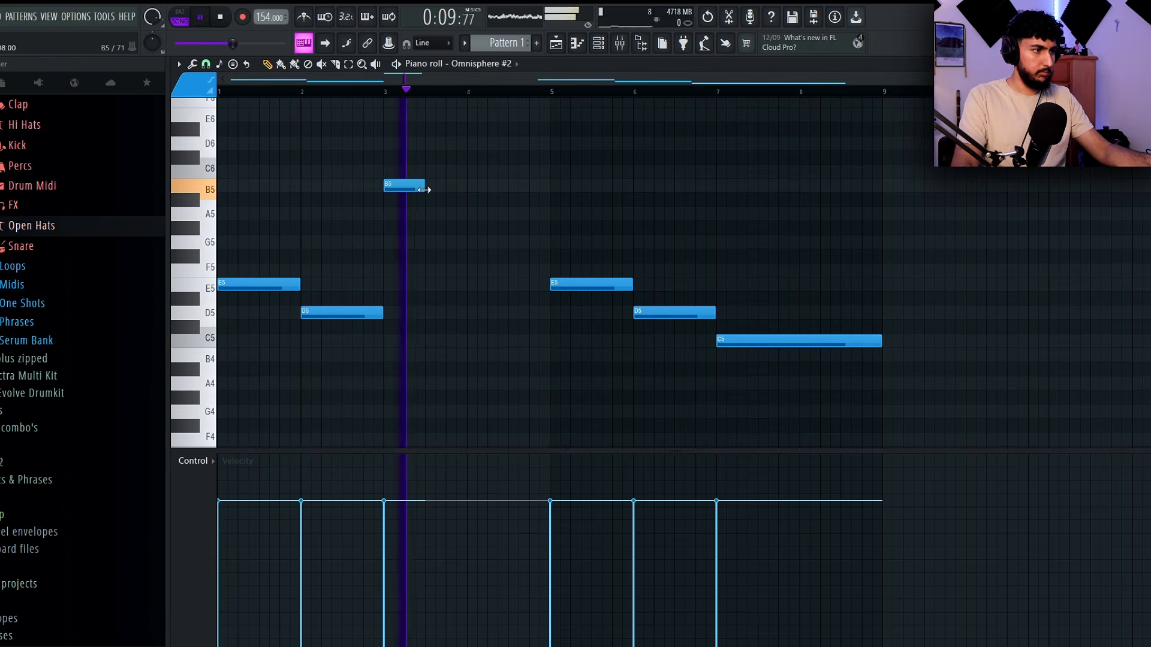
pyautogui.scroll(2, 410, 208)
pyautogui.click(419, 214)
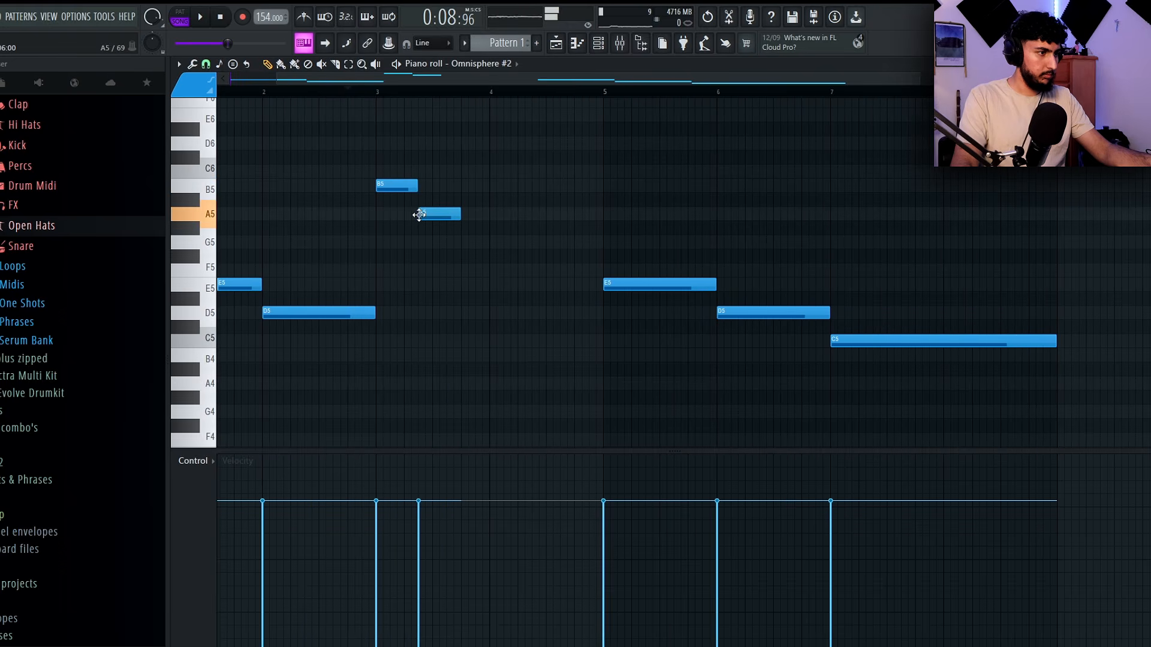
pyautogui.click(465, 243)
pyautogui.press('space')
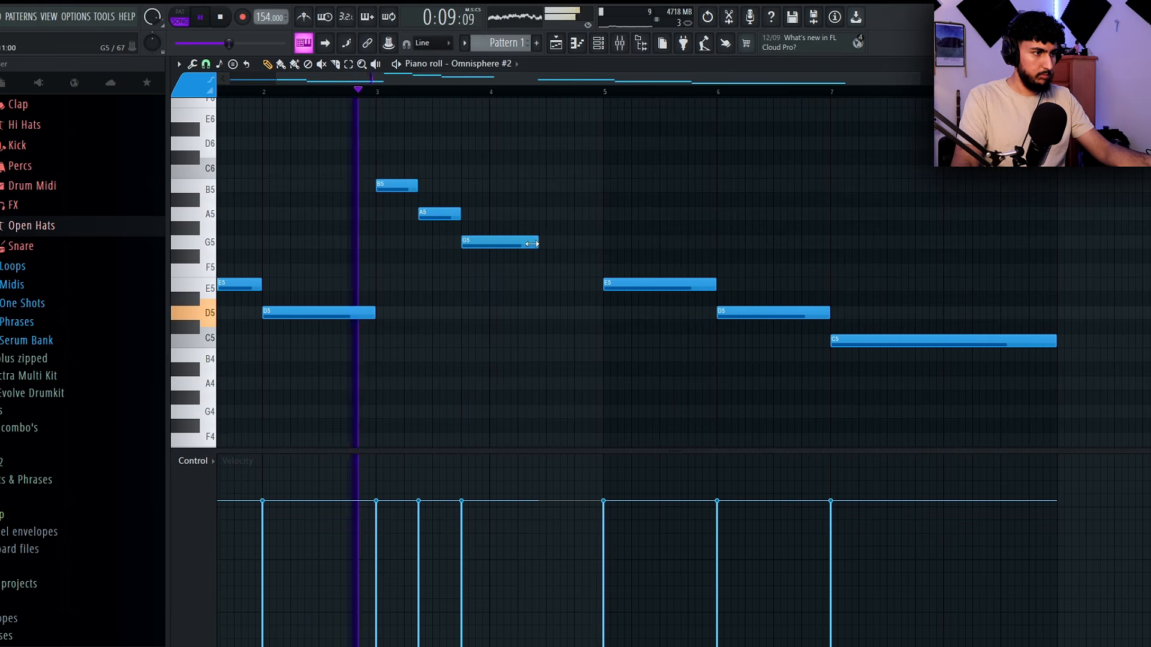
pyautogui.moveTo(572, 242); pyautogui.dragTo(593, 144)
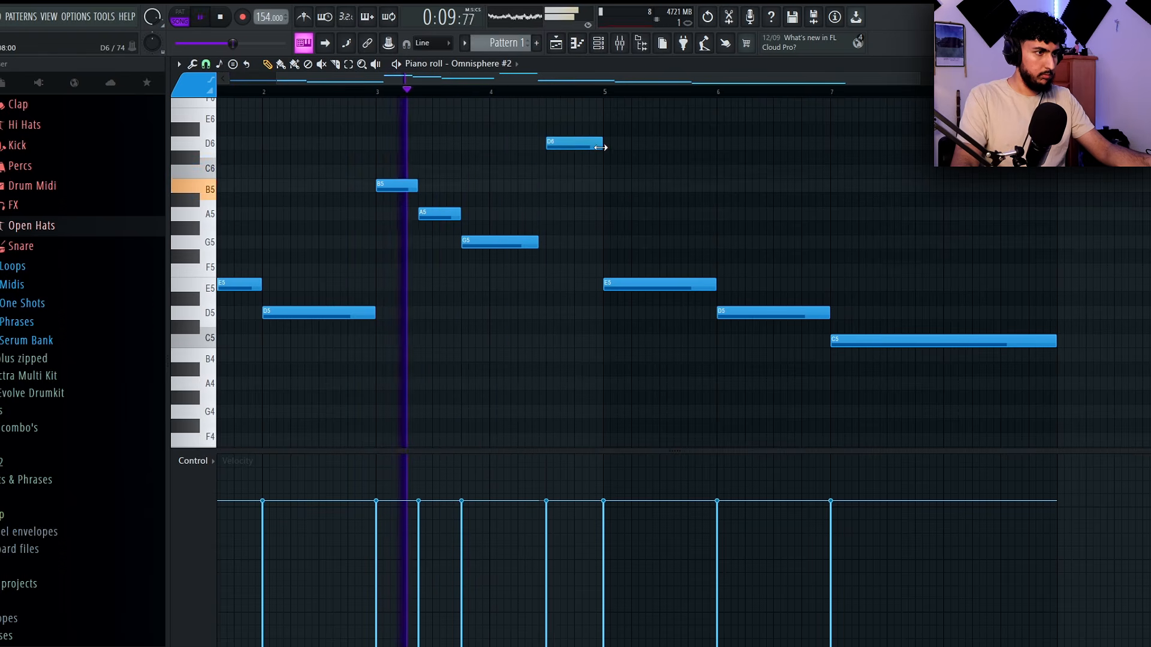
pyautogui.moveTo(536, 243); pyautogui.dragTo(546, 245)
# Step: Replace the string notes in bars 5 to 8 with a duplicate of the phrase from bars 1 to 4
pyautogui.moveTo(1074, 377); pyautogui.dragTo(653, 252)
pyautogui.press('Delete')
pyautogui.hotkey('ctrl', 'b')
pyautogui.scroll(-2, 830, 259)
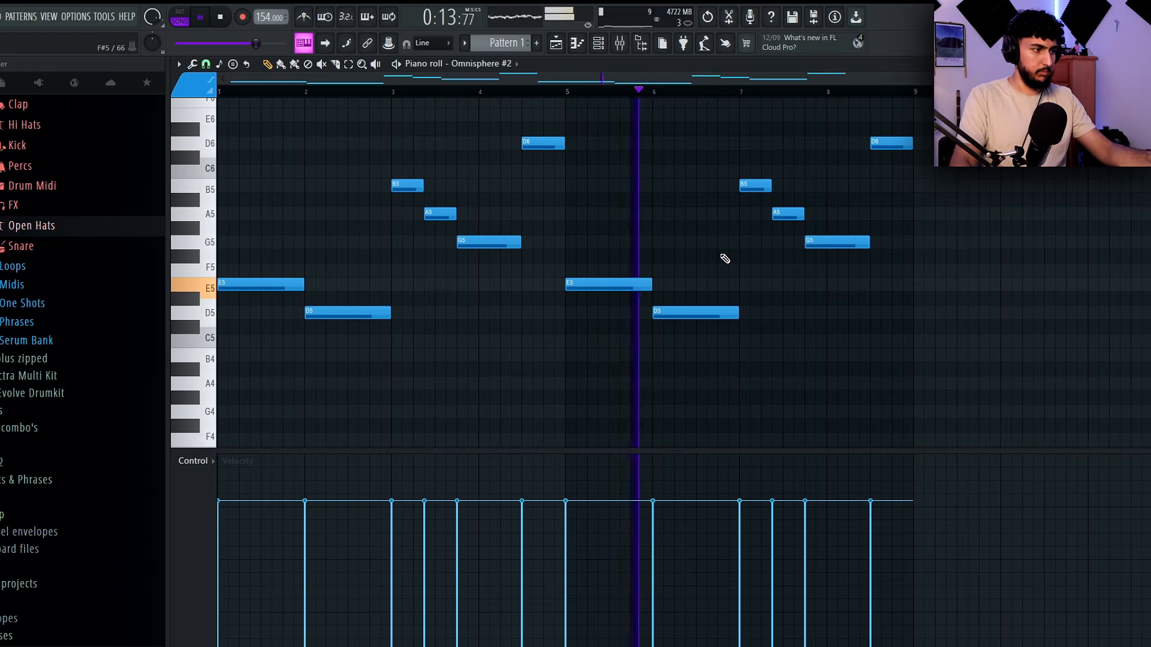
# Step: Harmonise the strings with B5 in bar 1 and A5 in bar 2, raising bar 2's D5 an octave to D6
pyautogui.scroll(1, 245, 283)
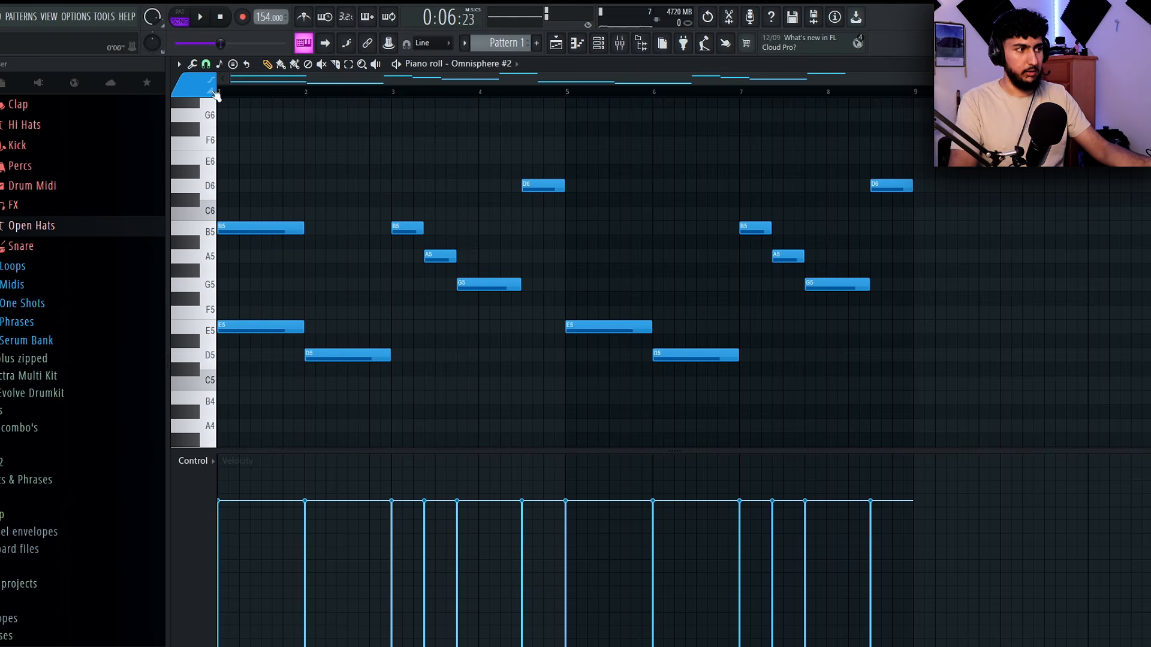
pyautogui.moveTo(325, 286)
pyautogui.mouseDown()
pyautogui.moveTo(320, 271)
pyautogui.moveTo(322, 285)
pyautogui.mouseUp()
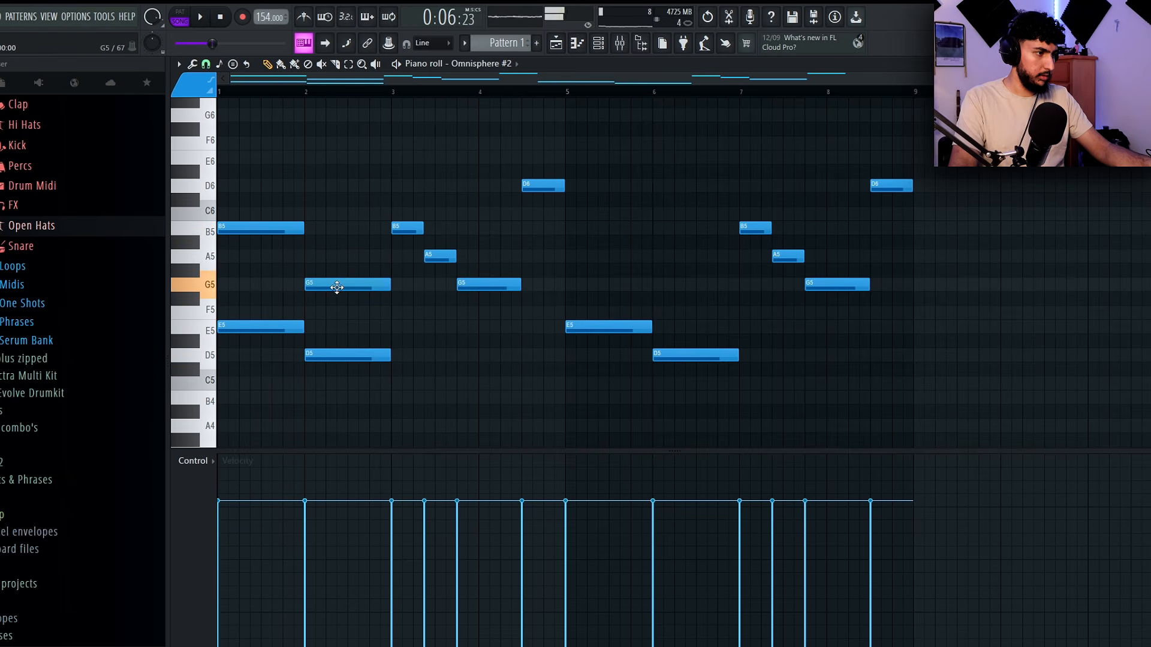
pyautogui.moveTo(365, 367); pyautogui.dragTo(366, 325)
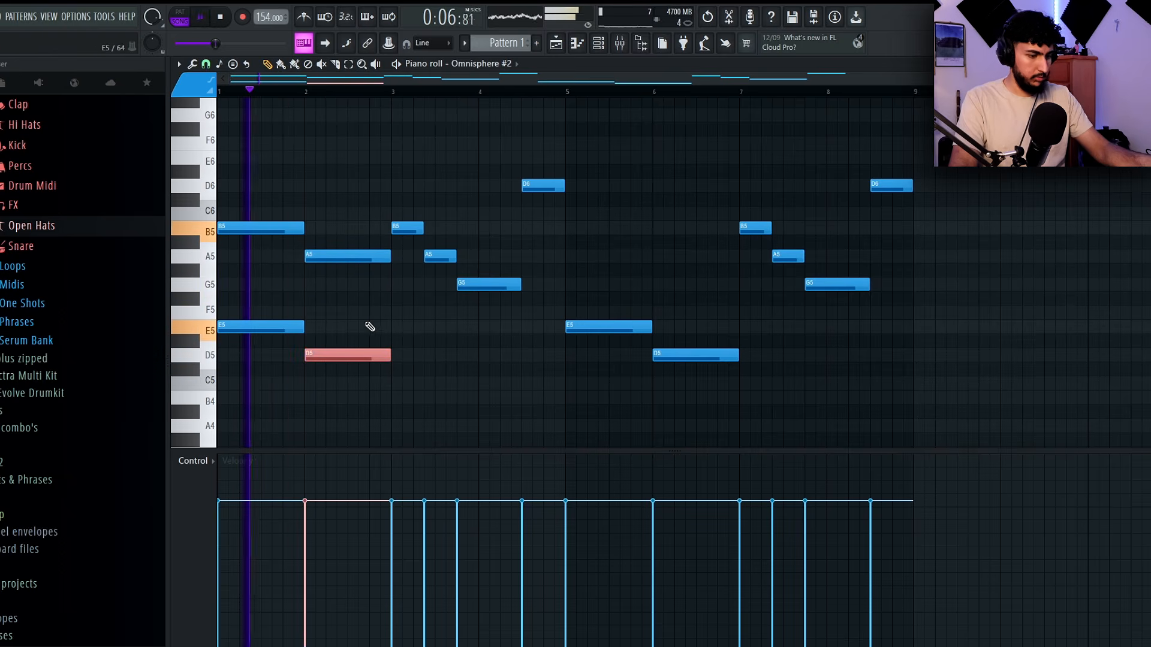
pyautogui.hotkey('ctrl', 'Up')
pyautogui.keyDown('ctrl'); pyautogui.click(500, 386); pyautogui.keyUp('ctrl')
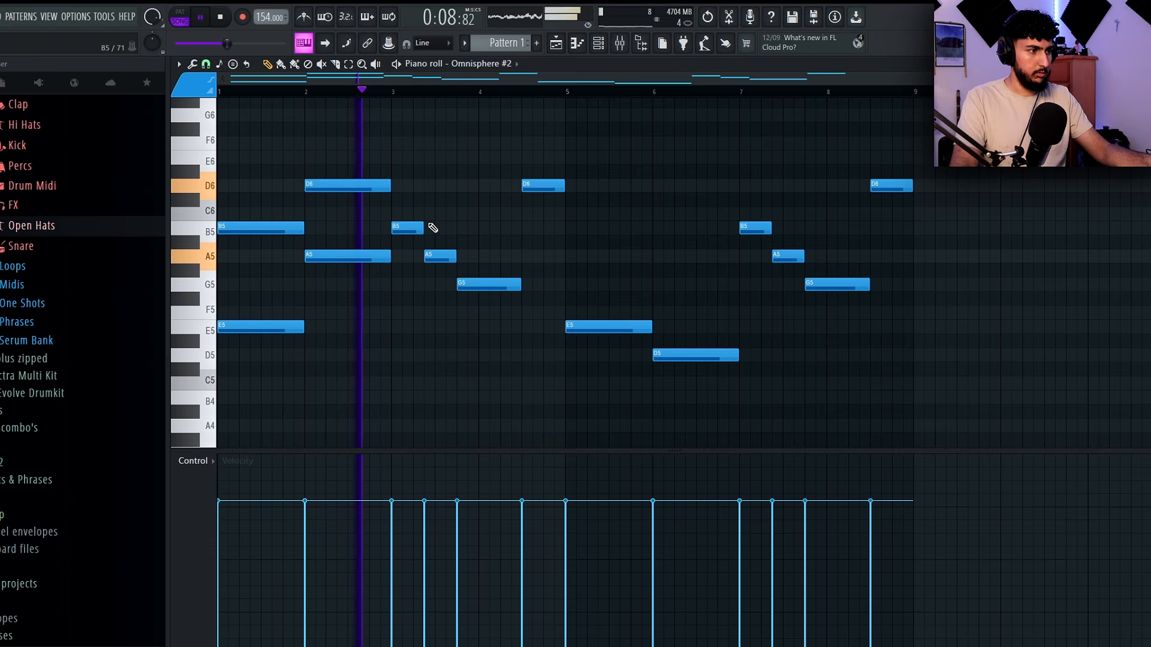
# Step: Harmonise the strings' bar 3 run with E6, D6 and C6 above it, and add G6 and F#6 in bar 4
pyautogui.press('space')
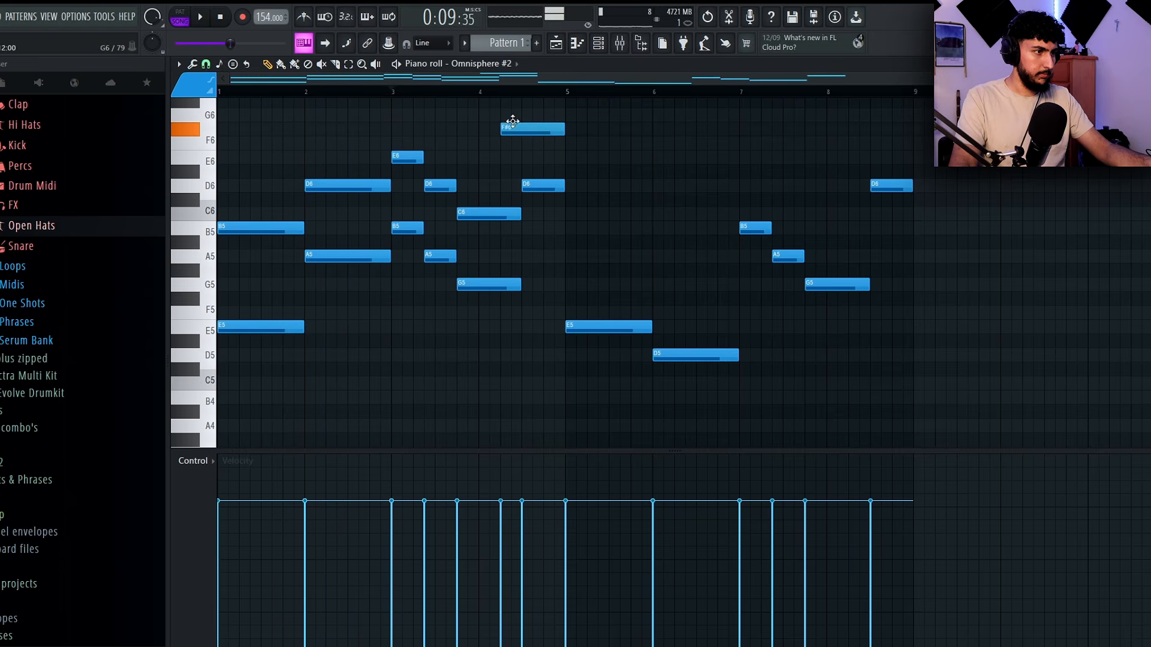
pyautogui.moveTo(513, 121); pyautogui.dragTo(531, 117)
pyautogui.press('space')
pyautogui.scroll(1, 560, 155)
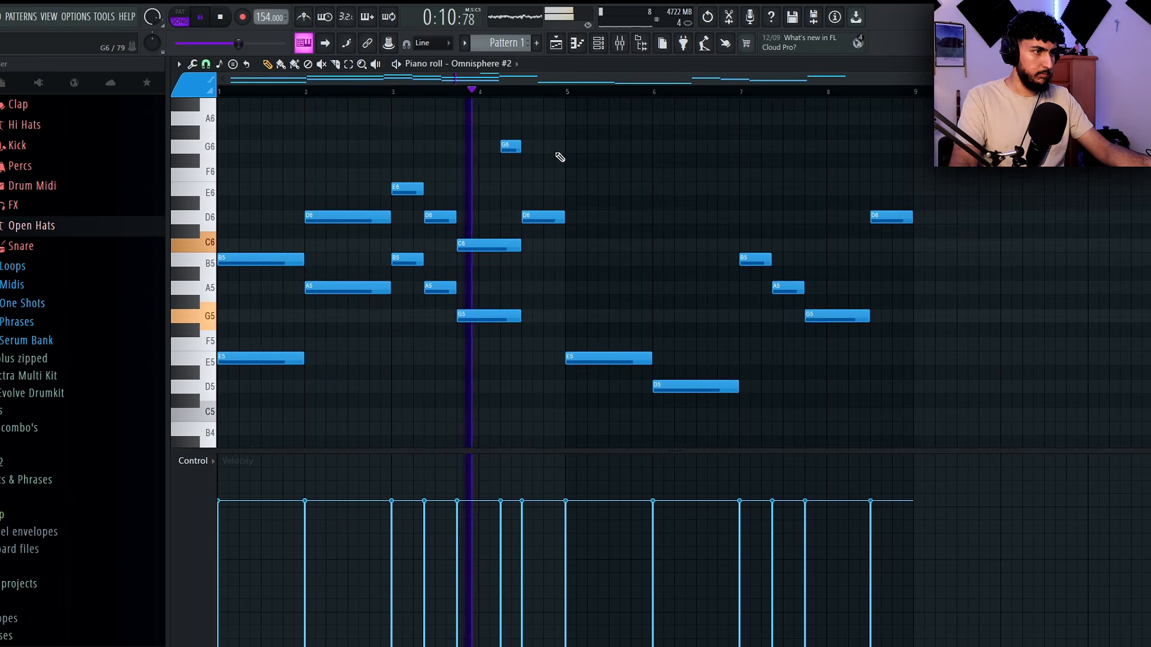
pyautogui.click(532, 284)
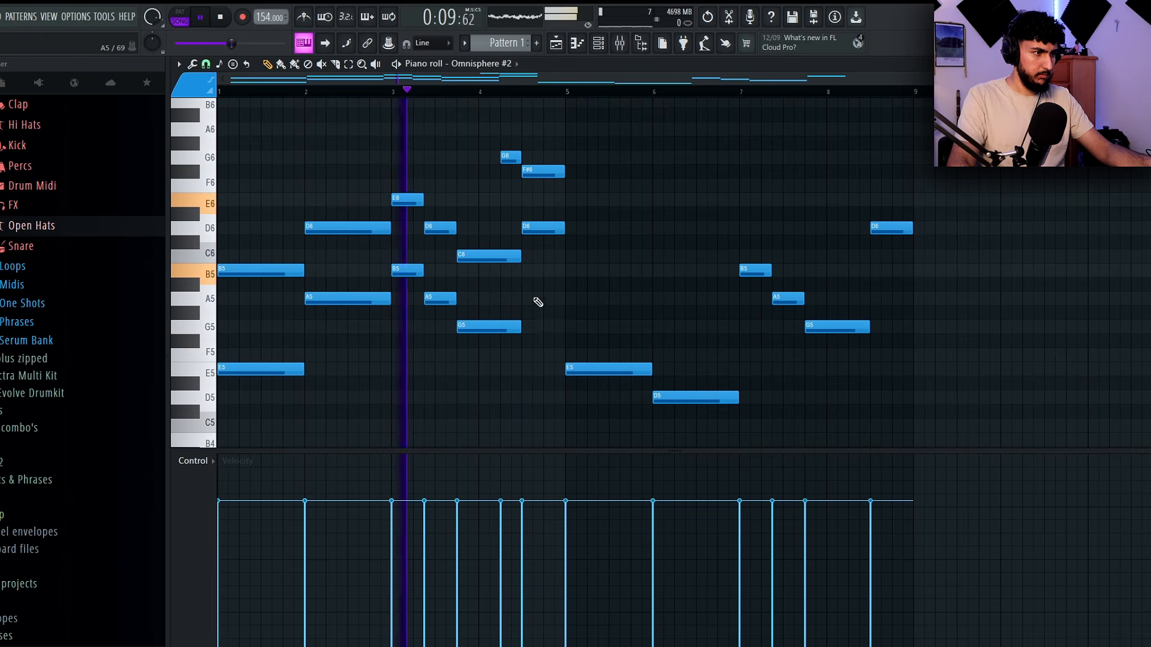
# Step: Lengthen bar 4's D6 string note to start with the G6, shorten the preceding C6 and G5, and even out G6 and F#6
pyautogui.moveTo(513, 355); pyautogui.dragTo(494, 263)
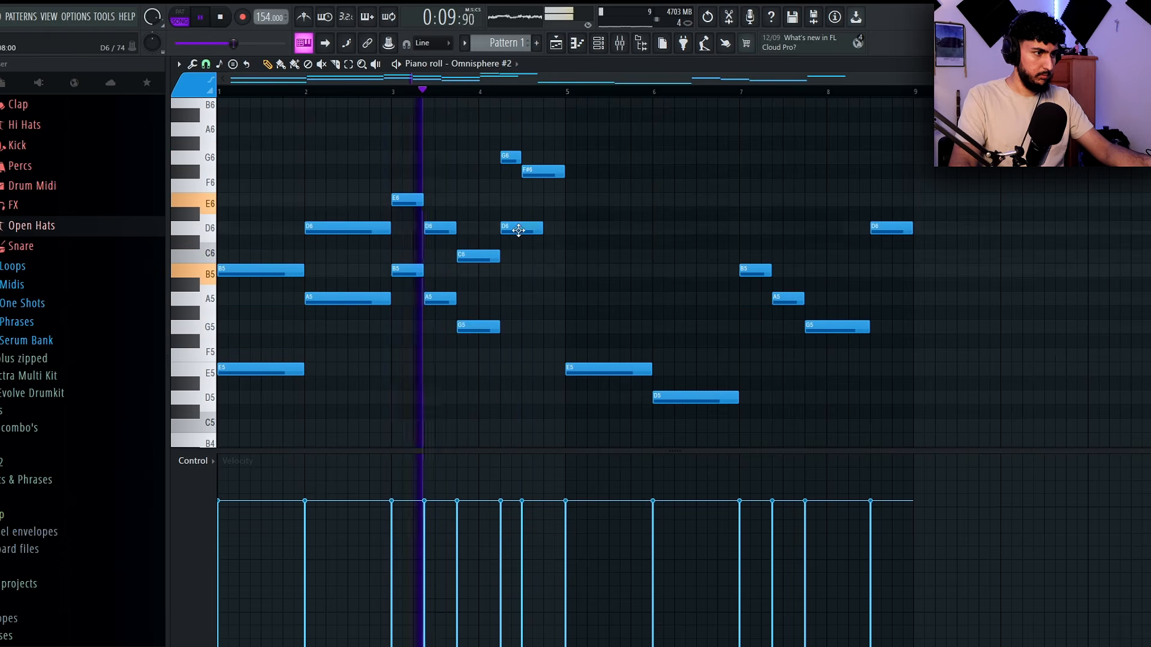
pyautogui.moveTo(540, 229); pyautogui.dragTo(556, 228)
pyautogui.moveTo(558, 185); pyautogui.dragTo(528, 153)
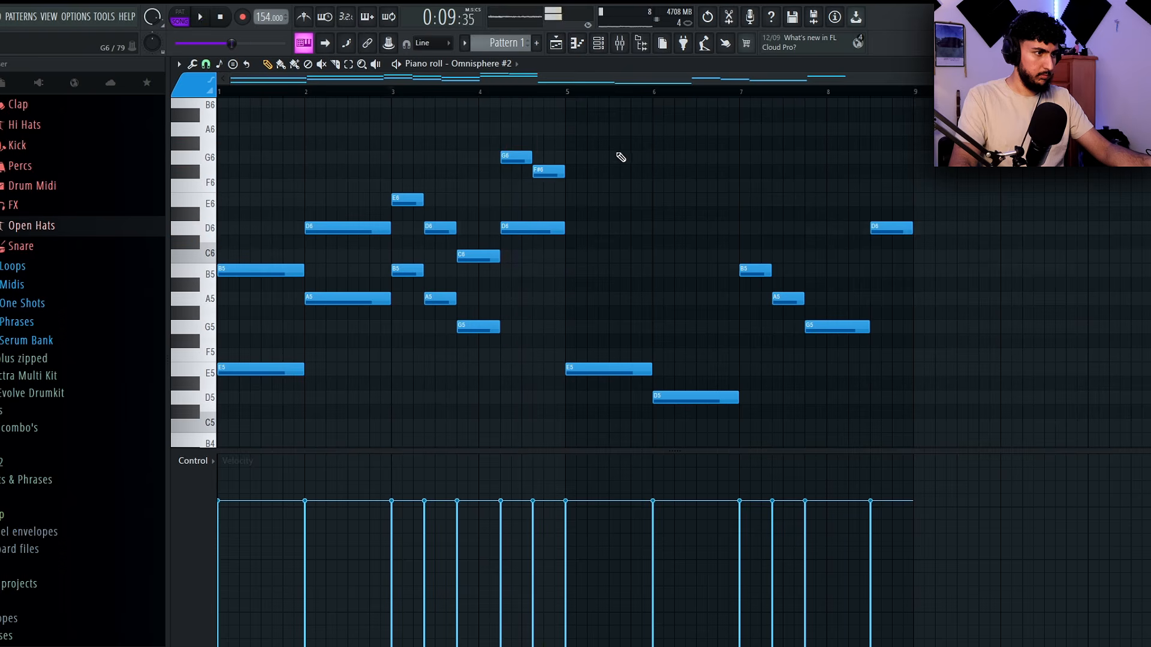
# Step: Replace the strings' bars 5 and 6 with a duplicate of bars 1 and 2, and clear the notes in bars 7 and 8
pyautogui.scroll(-1, 618, 157)
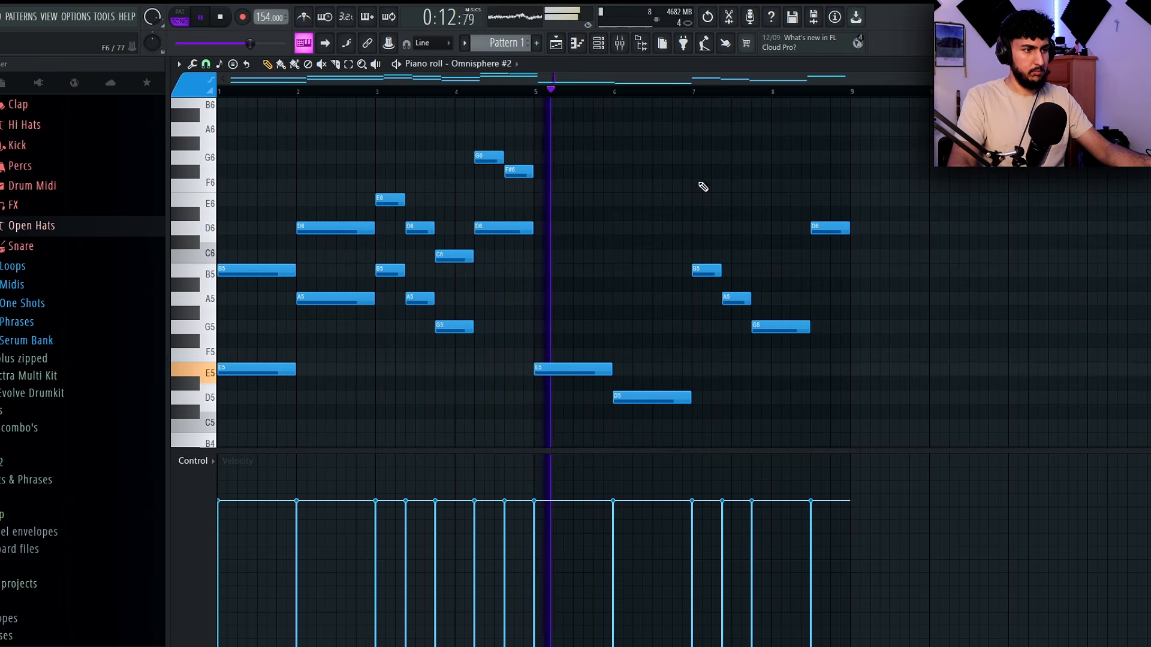
pyautogui.moveTo(979, 372); pyautogui.dragTo(711, 124)
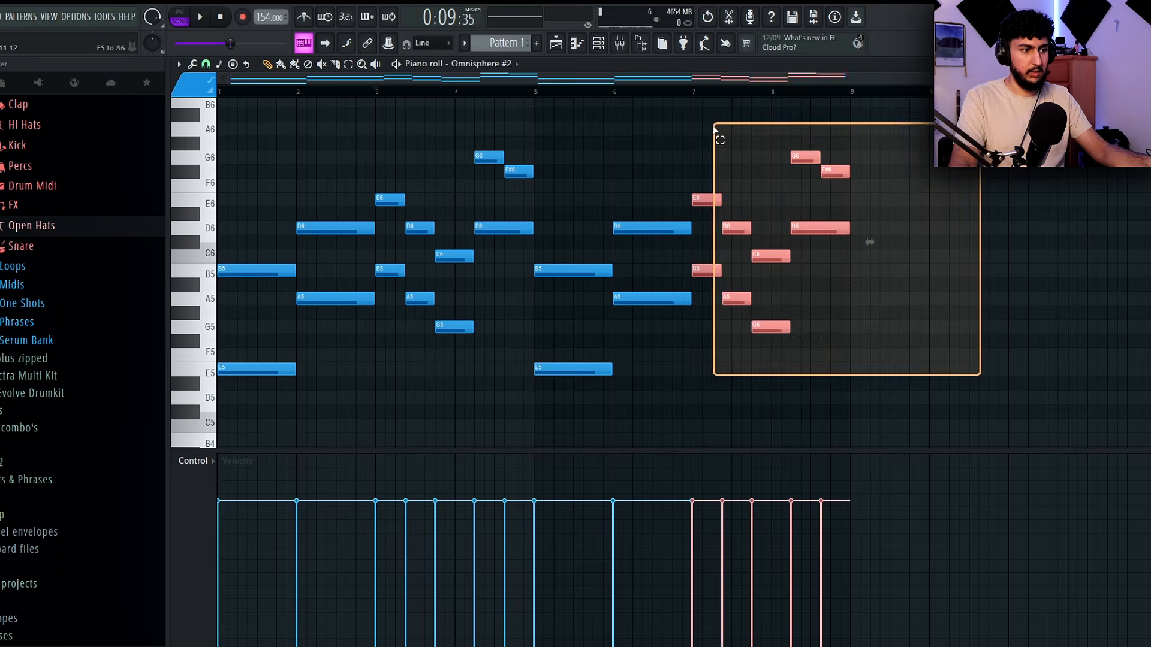
pyautogui.press('Delete')
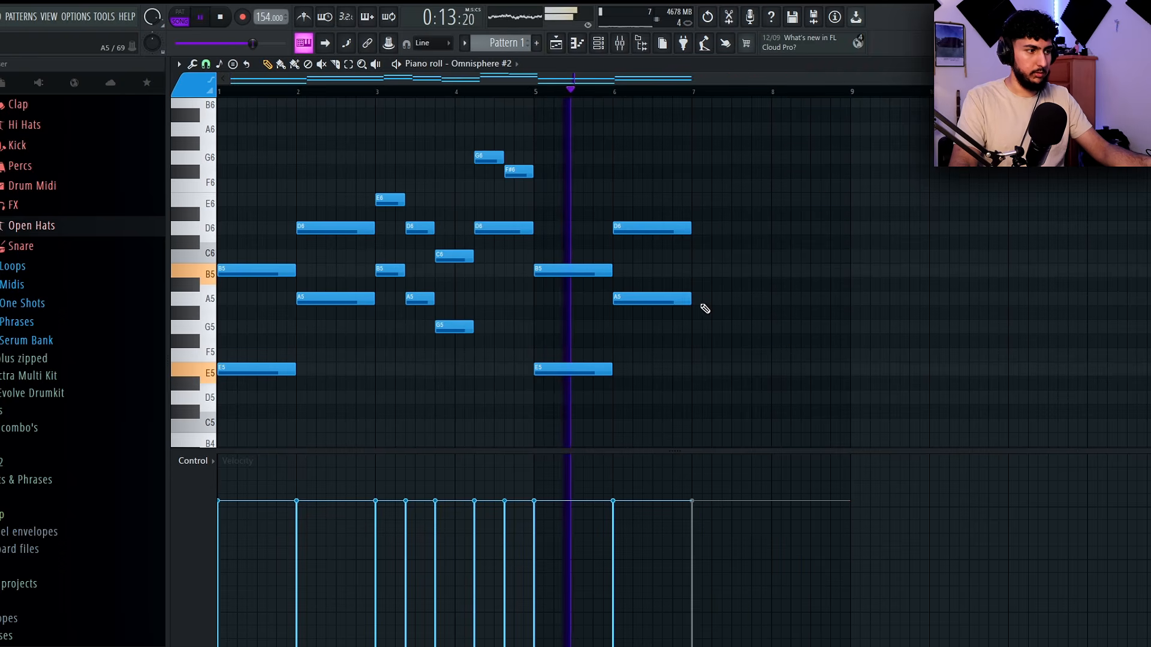
# Step: Add a one-bar B5 and E6 string chord in bar 7
pyautogui.press('space')
pyautogui.click(632, 401)
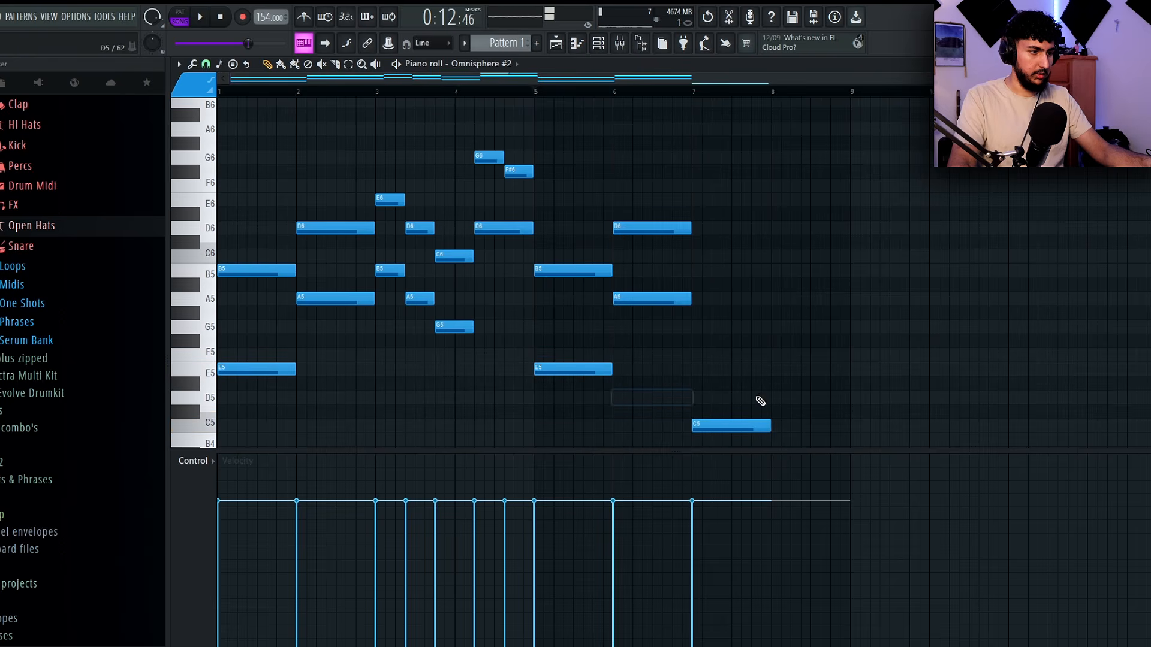
pyautogui.rightClick(639, 173)
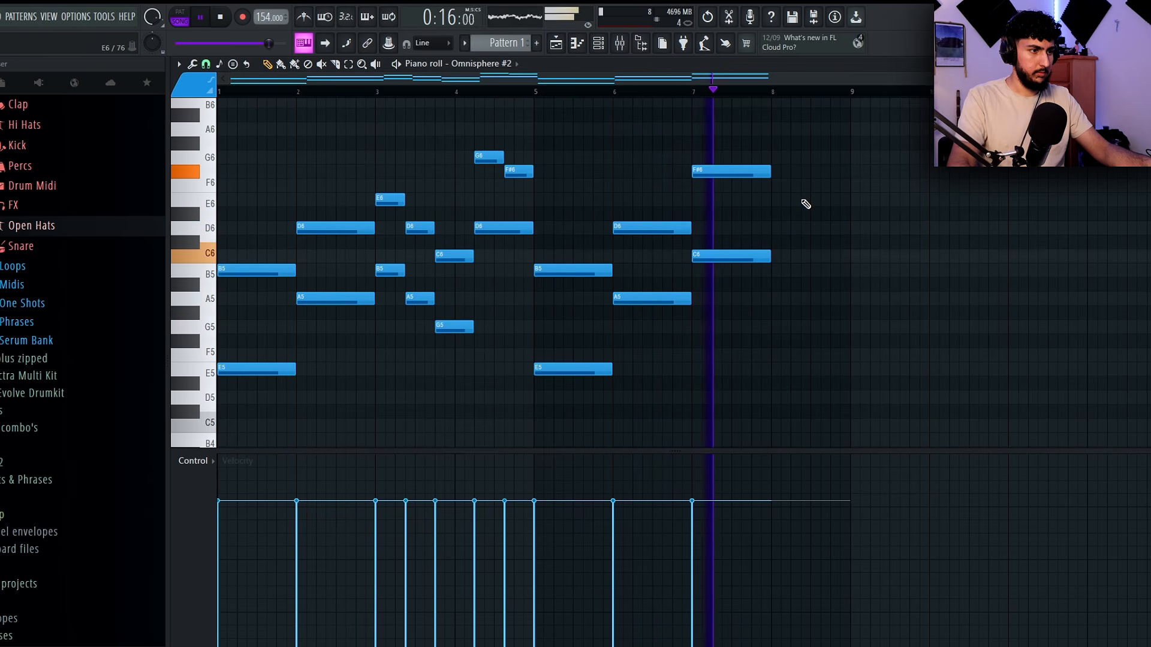
pyautogui.press('space')
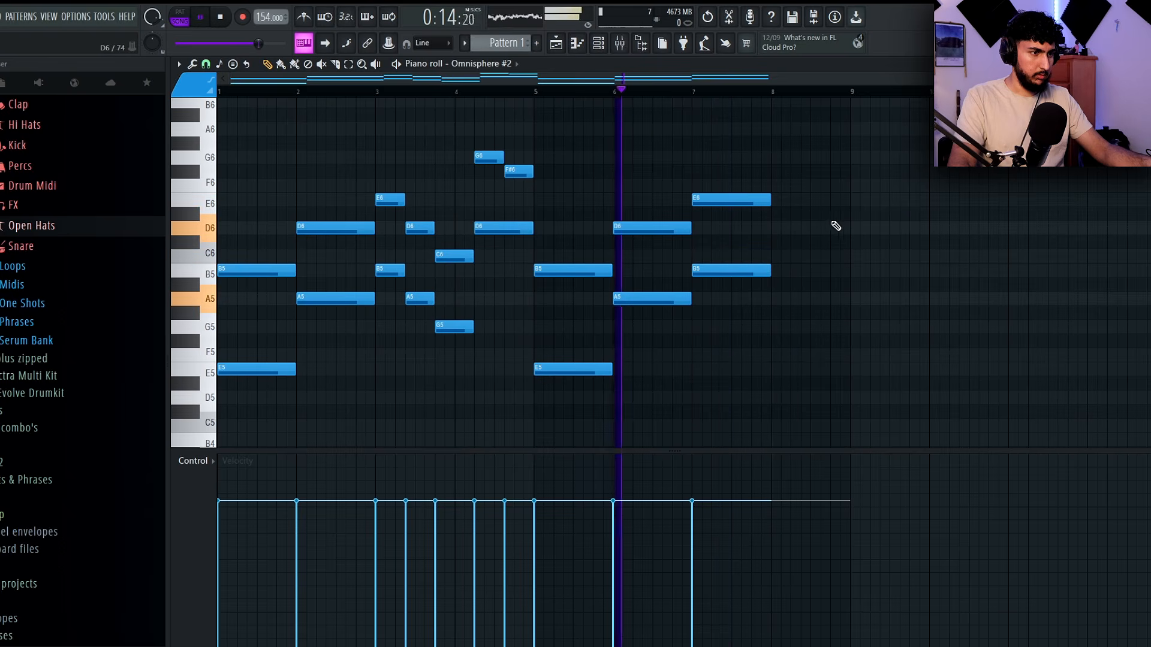
# Step: Fill bar 8 of the strings with a half-bar F#6 followed by a half-bar G6
pyautogui.moveTo(833, 214); pyautogui.dragTo(841, 157)
pyautogui.moveTo(877, 194); pyautogui.dragTo(806, 153)
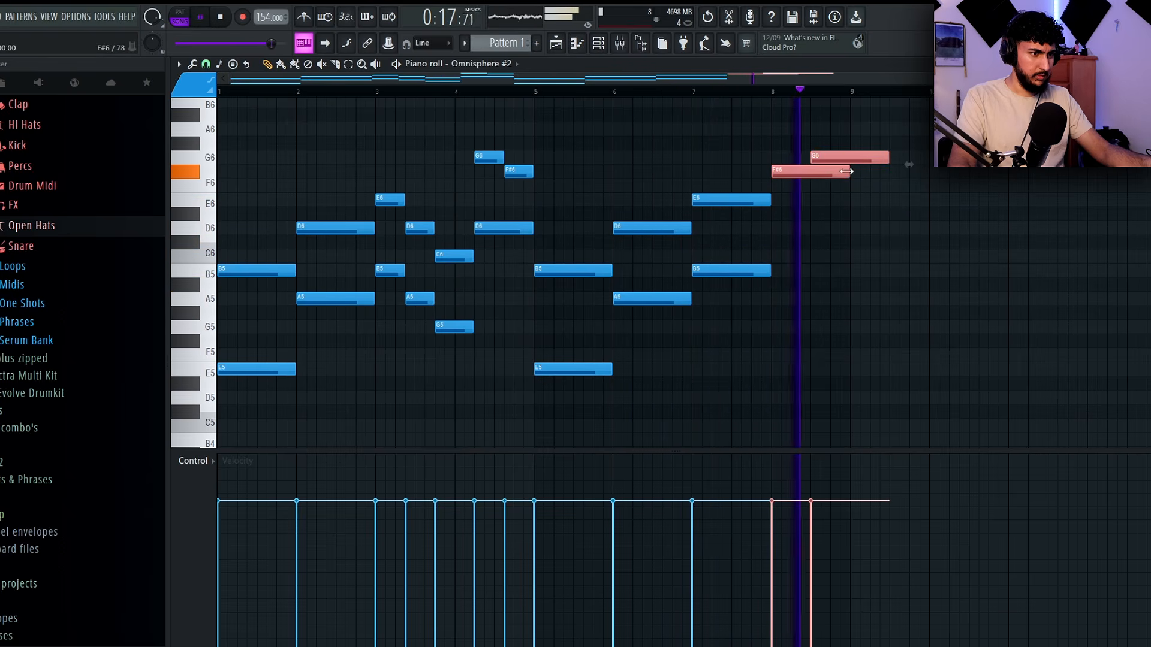
pyautogui.press('space')
pyautogui.hotkey('ctrl', 'z')
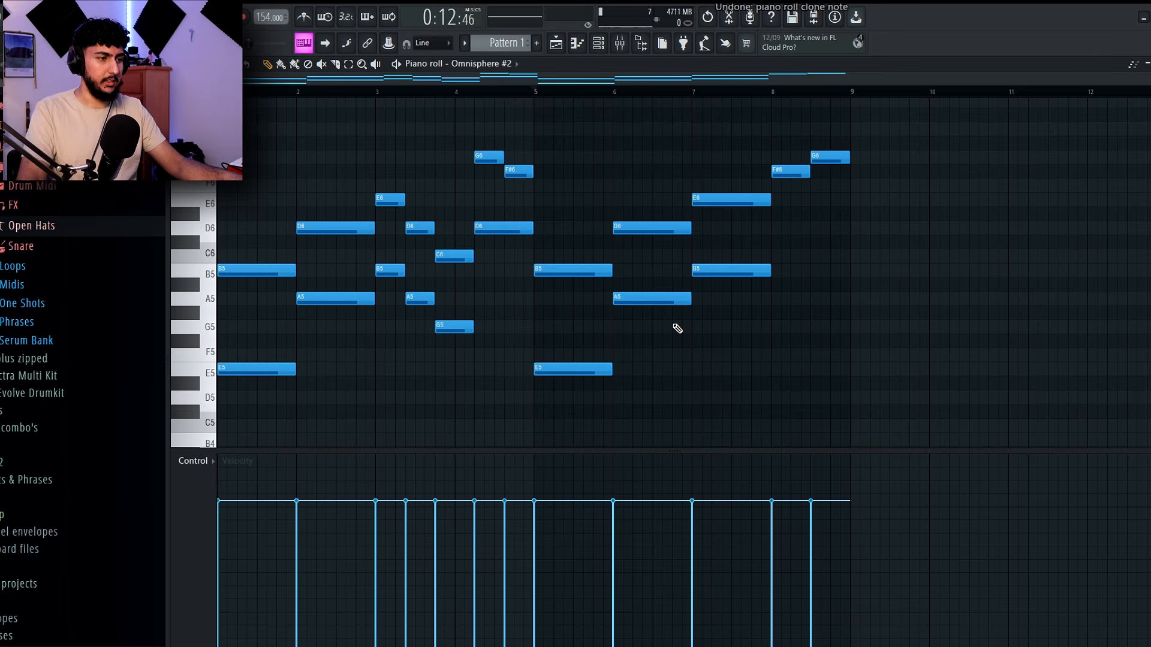
# Step: Add a higher string voice with G6 in bar 6 and B6 in bar 7, and audition it with the loop
pyautogui.moveTo(655, 292); pyautogui.dragTo(638, 147)
pyautogui.scroll(2, 917, 290)
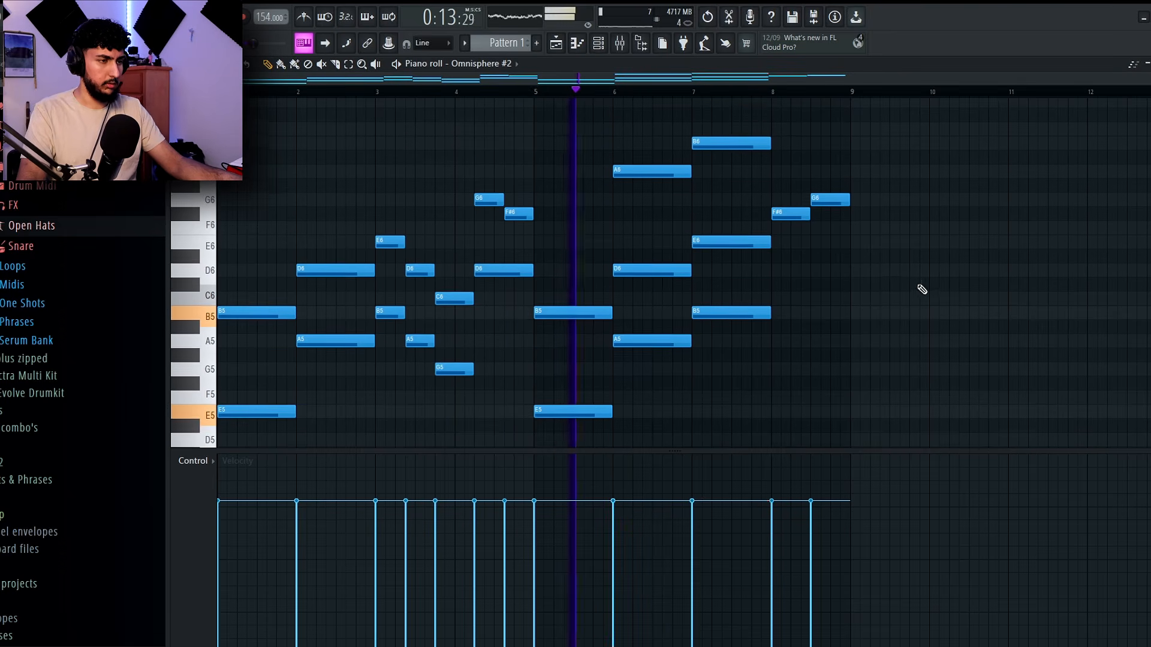
pyautogui.keyDown('ctrl'); pyautogui.rightClick(928, 291); pyautogui.keyUp('ctrl')
pyautogui.scroll(-1, 959, 293)
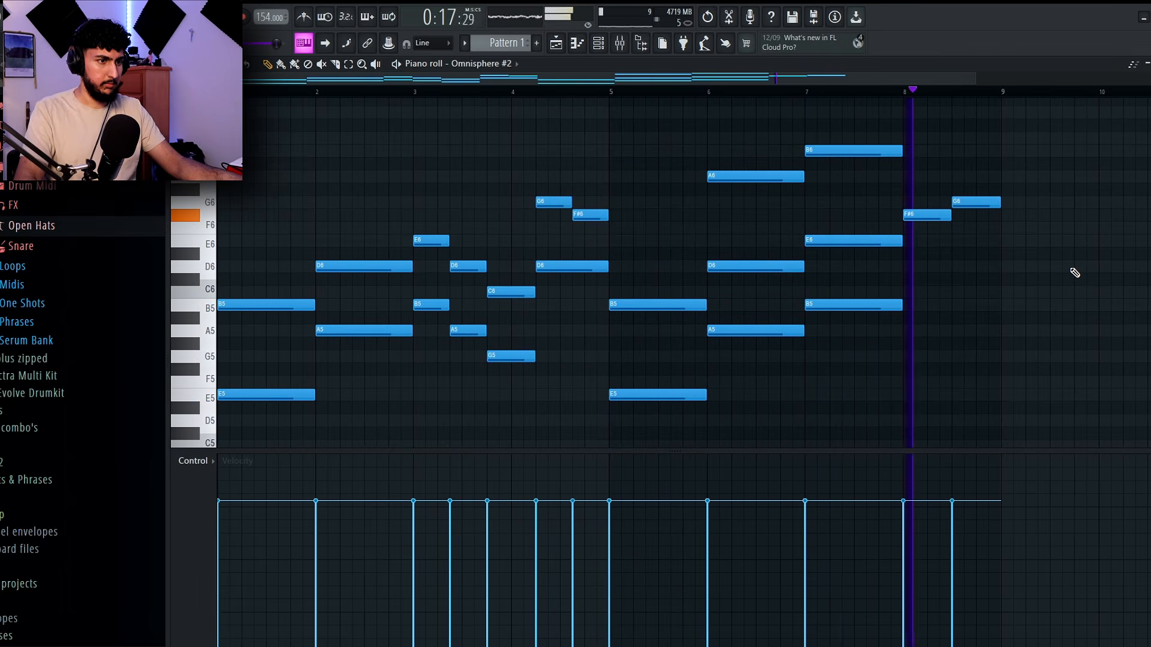
pyautogui.press('space')
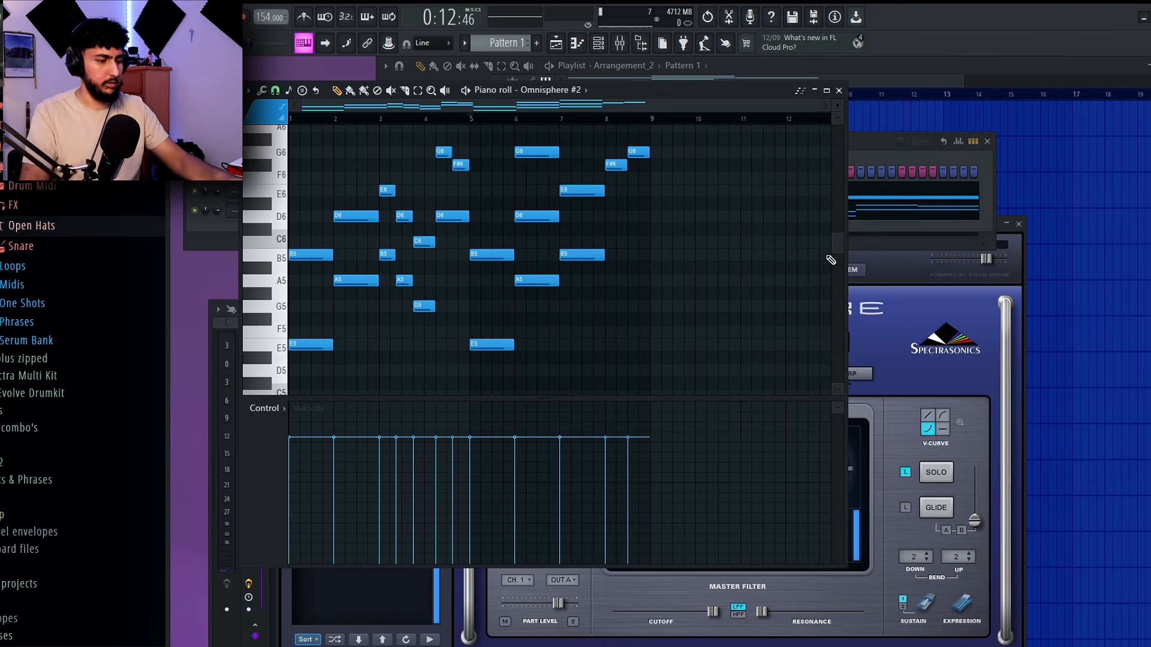
pyautogui.press('Return')
pyautogui.scroll(3, 778, 234)
pyautogui.press('space')
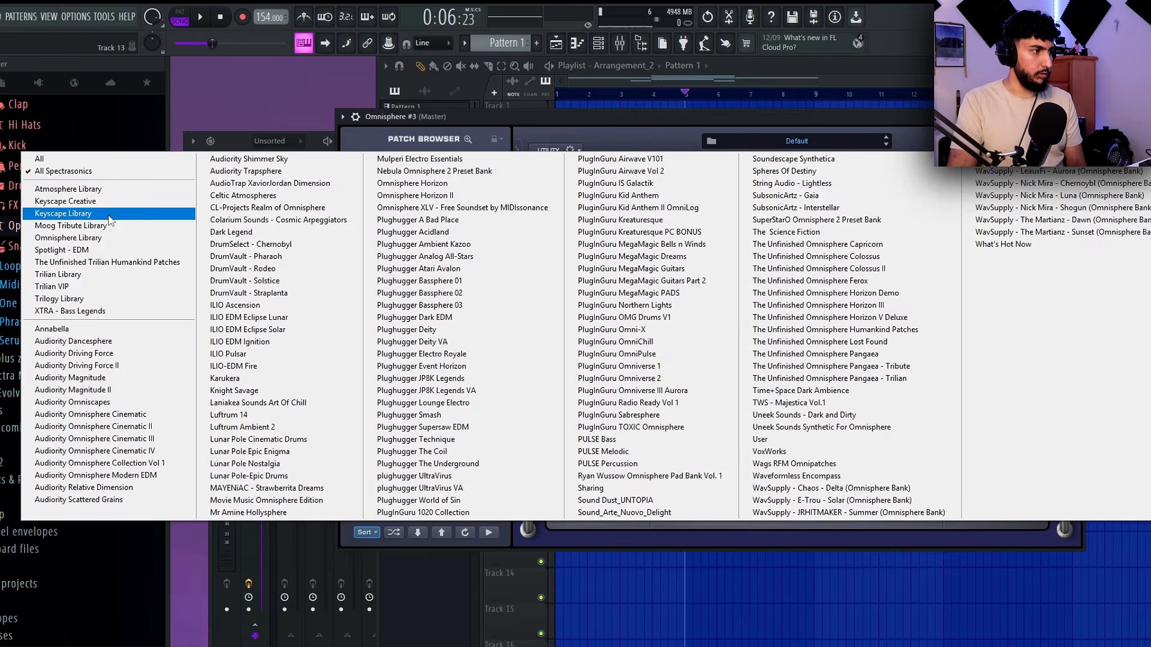
# Step: Load the Rhodes - LA Custom Chorus patch from the Keyscape Library into Omnisphere #3
pyautogui.click(108, 214)
pyautogui.scroll(-1, 462, 448)
pyautogui.click(448, 444)
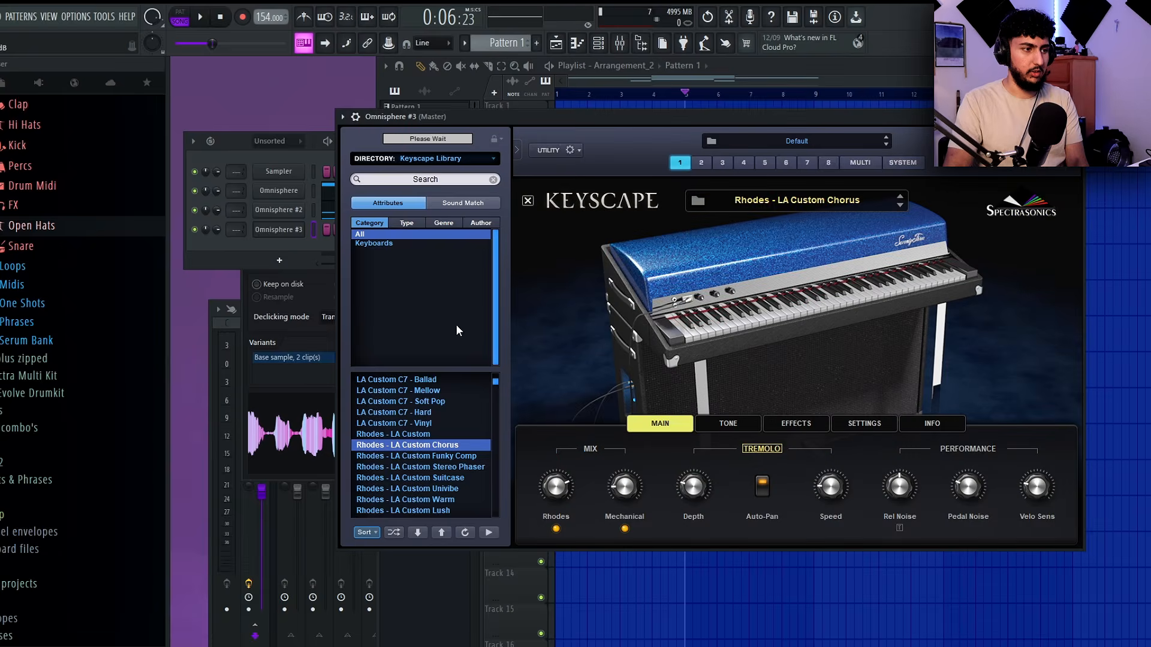
# Step: Write Rhodes chords of E5, G5, B5 in bar 1, G5, B5, D6 in bar 2, and B5, E6 from bar 3 into bar 4
pyautogui.click(340, 241)
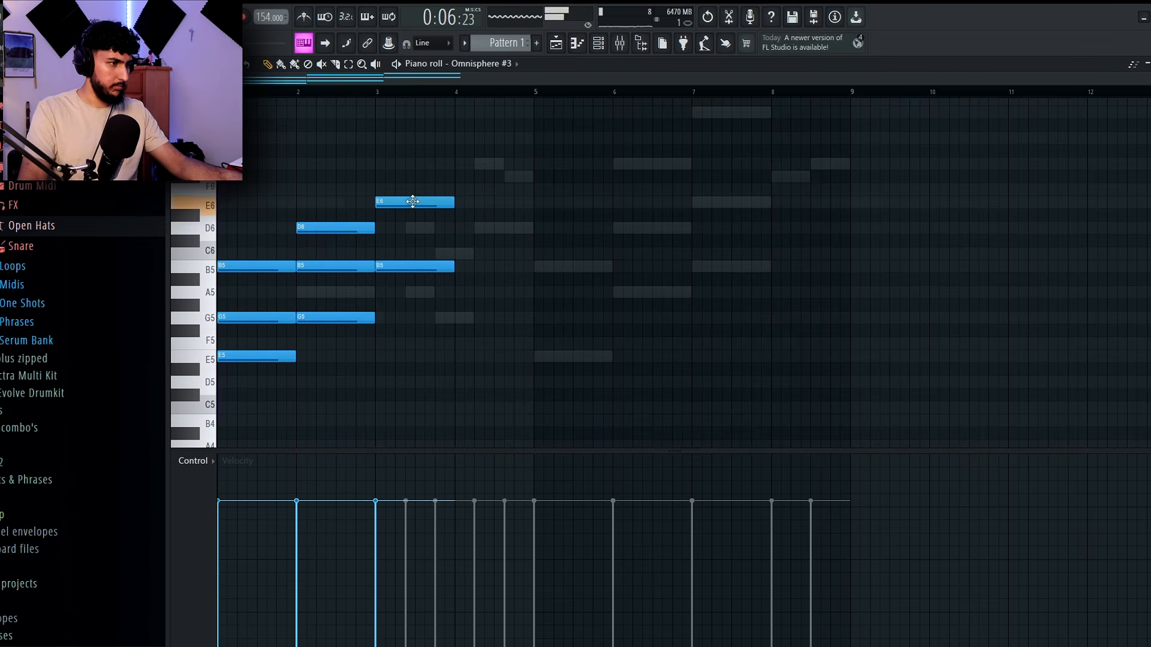
pyautogui.press('space')
pyautogui.moveTo(464, 296); pyautogui.dragTo(440, 203)
pyautogui.moveTo(454, 204); pyautogui.dragTo(494, 235)
# Step: Add a D6 and G6 Rhodes chord in bar 4 and trim it to end at bar 5
pyautogui.click(478, 228)
pyautogui.click(489, 163)
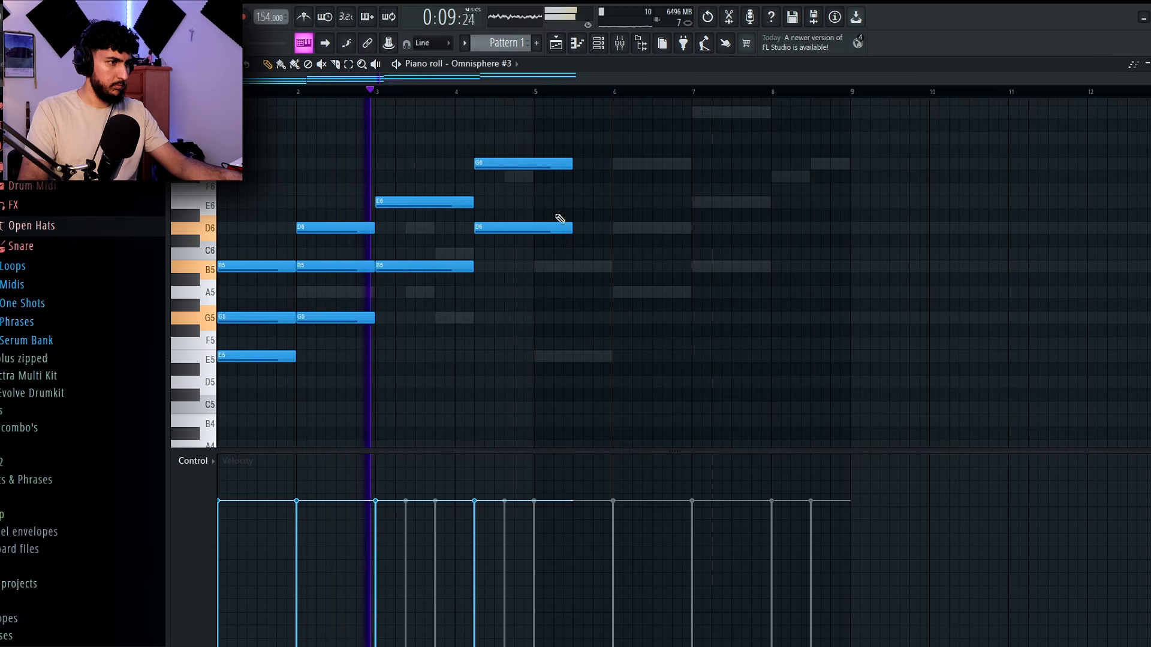
pyautogui.moveTo(511, 144); pyautogui.dragTo(586, 262)
pyautogui.moveTo(572, 167); pyautogui.dragTo(533, 167)
# Step: Duplicate the Rhodes' first four bars into bars 5 to 8 and add a G6 on top of bar 6's chord
pyautogui.keyDown('ctrl'); pyautogui.click(611, 174); pyautogui.keyUp('ctrl')
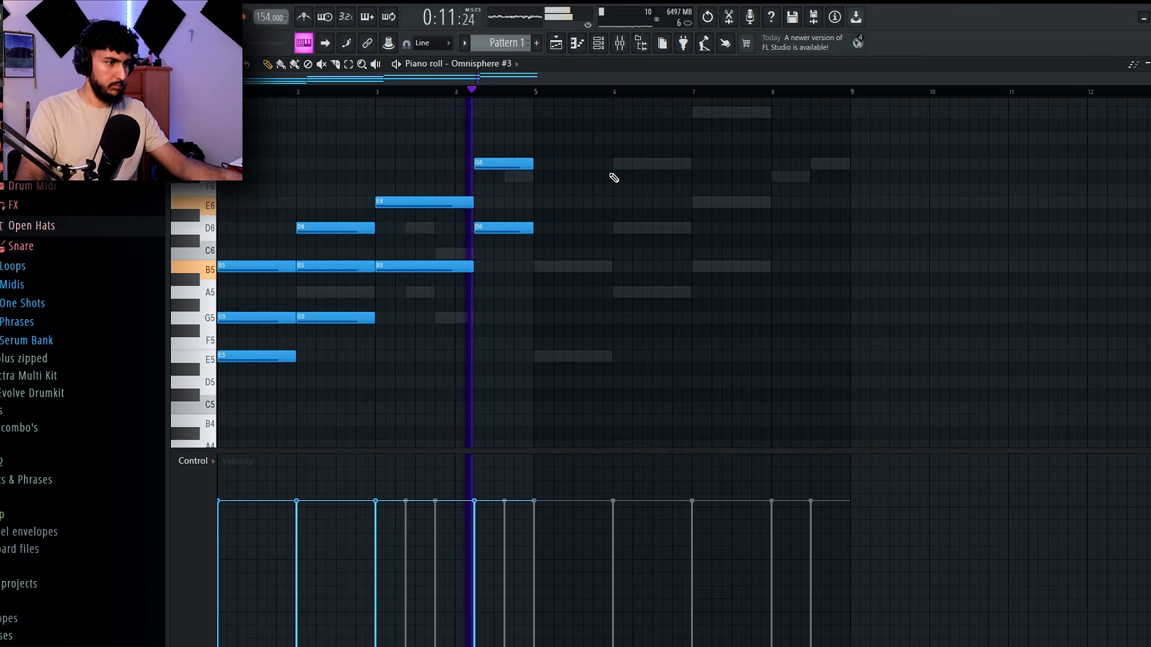
pyautogui.hotkey('ctrl', 'b')
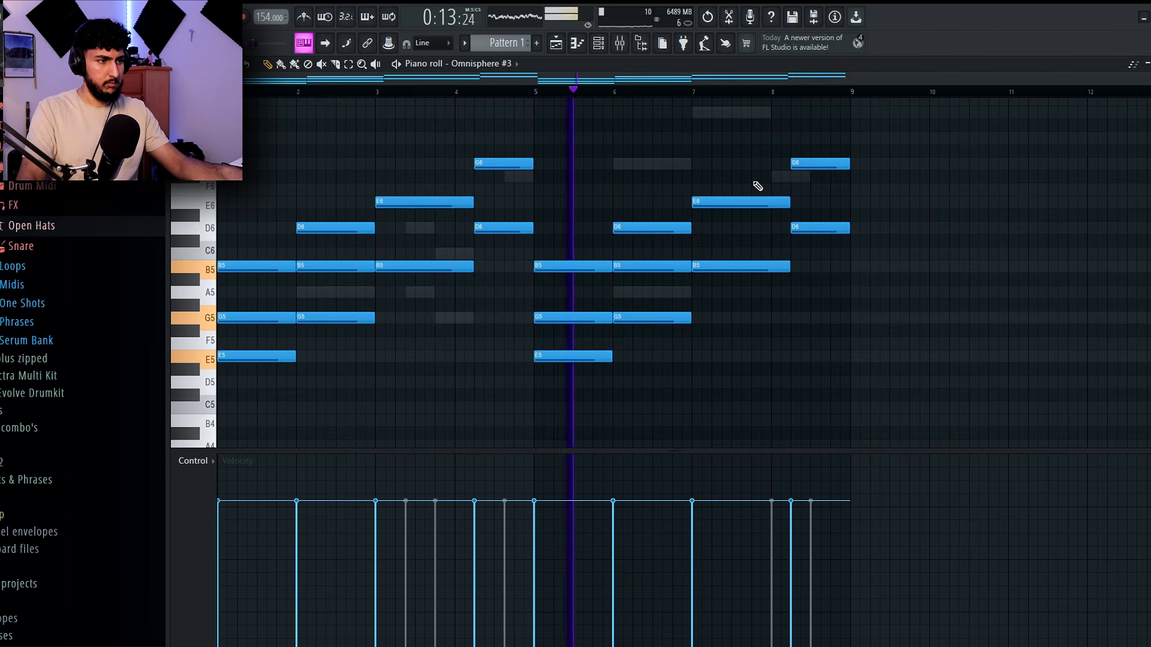
pyautogui.press('space')
pyautogui.click(614, 163)
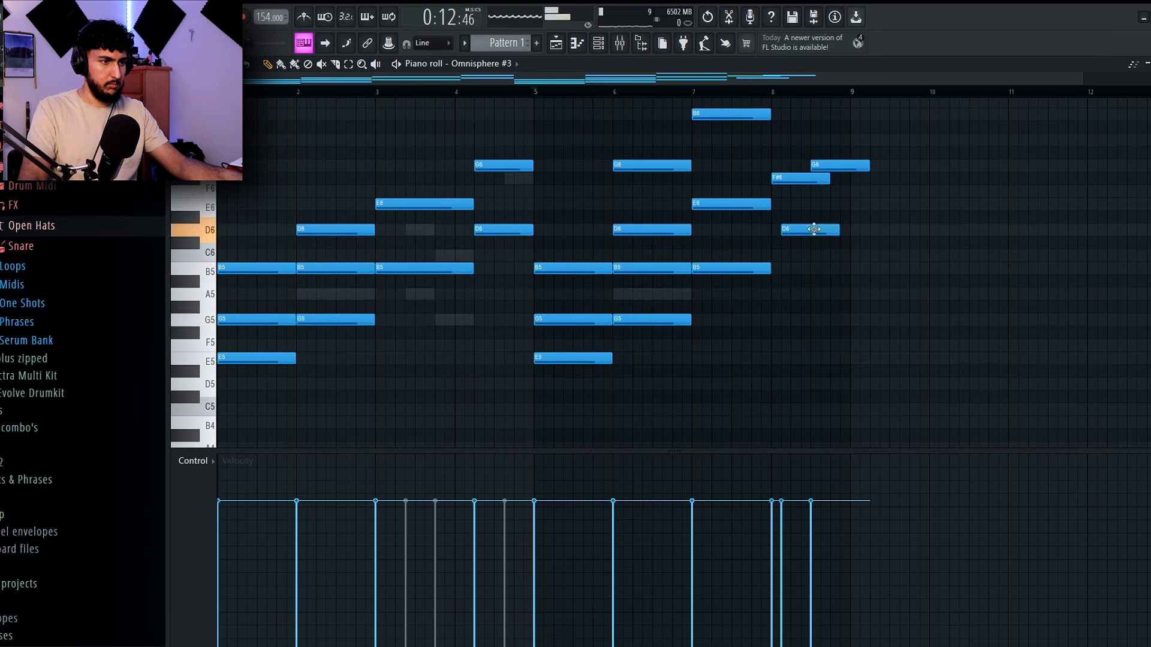
# Step: Reduce the Rhodes' bar 7 chord to B5 and E6, fill bar 8 with G5 and D6, and audition the part
pyautogui.press('space')
pyautogui.moveTo(814, 229); pyautogui.dragTo(850, 230)
pyautogui.moveTo(889, 166); pyautogui.dragTo(806, 174)
pyautogui.click(905, 204)
pyautogui.scroll(1, 931, 203)
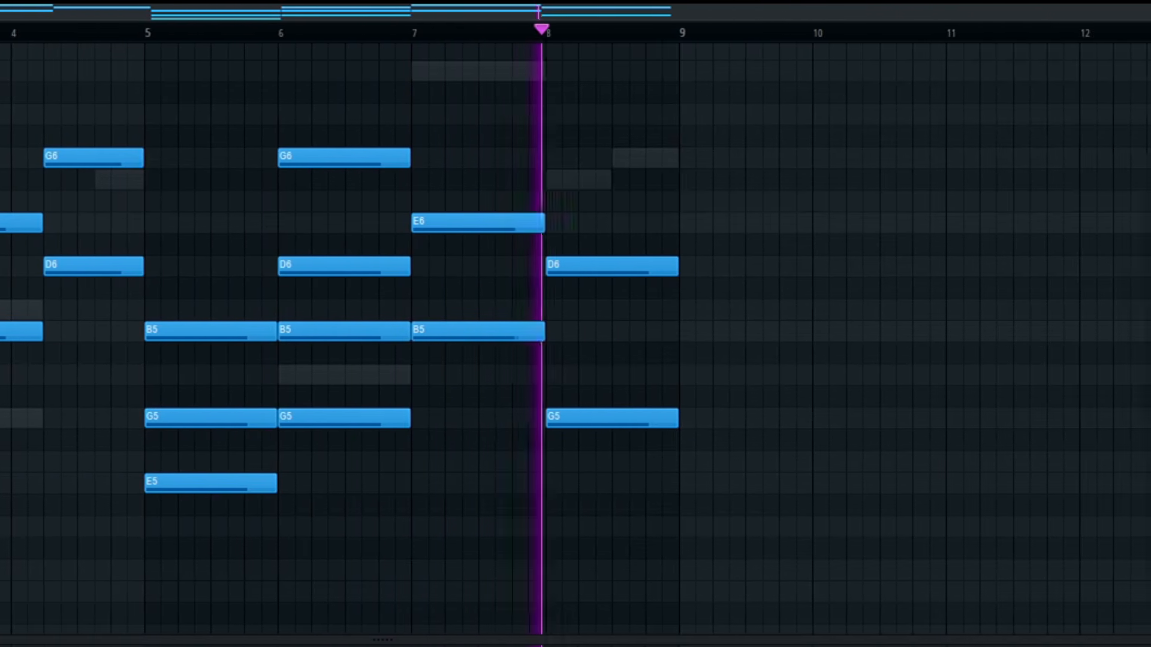
pyautogui.press('space')
pyautogui.press('Escape')
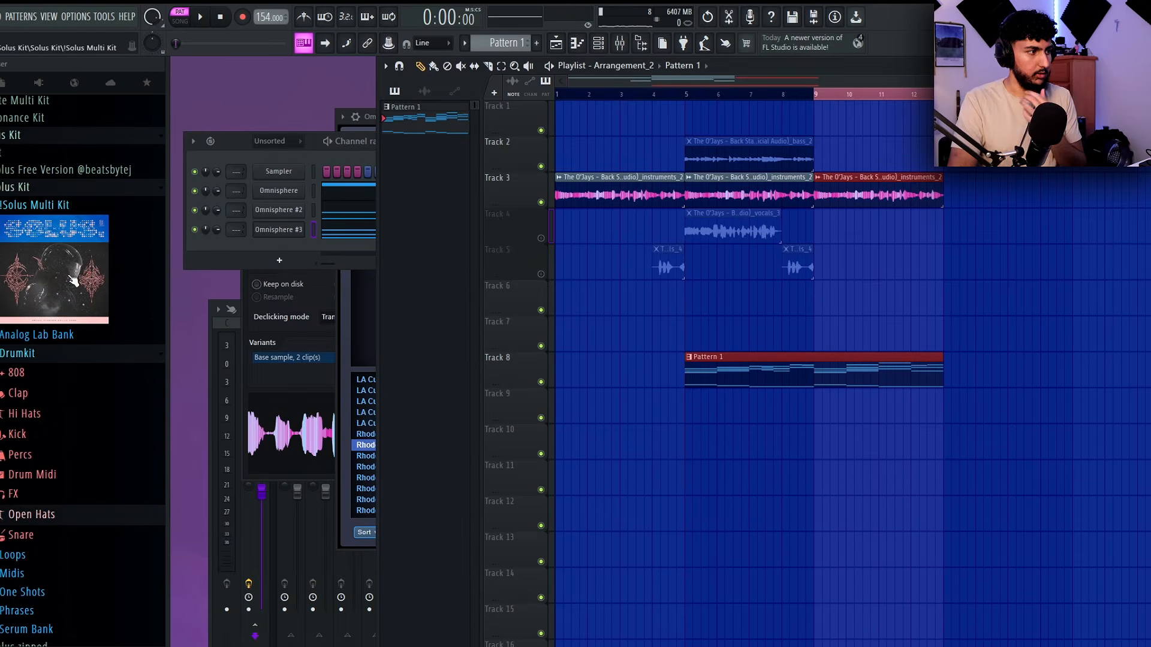
# Step: Open the One Shots folder of the Ignite Multi Kit in the browser
pyautogui.scroll(5, 69, 222)
pyautogui.click(45, 197)
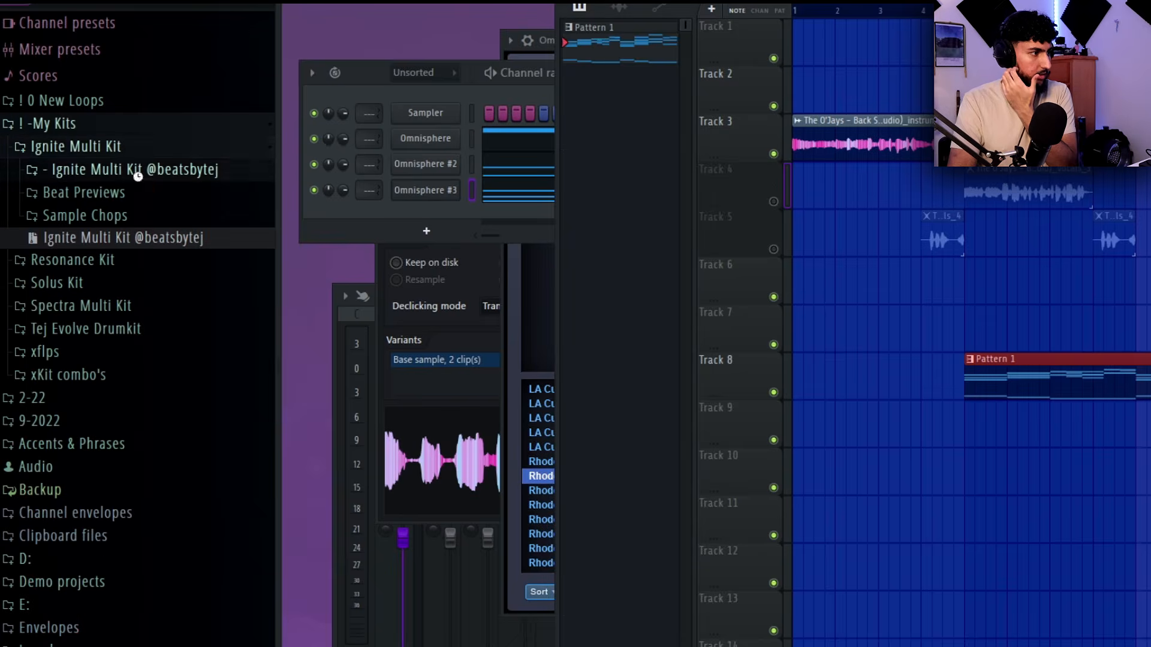
pyautogui.click(138, 173)
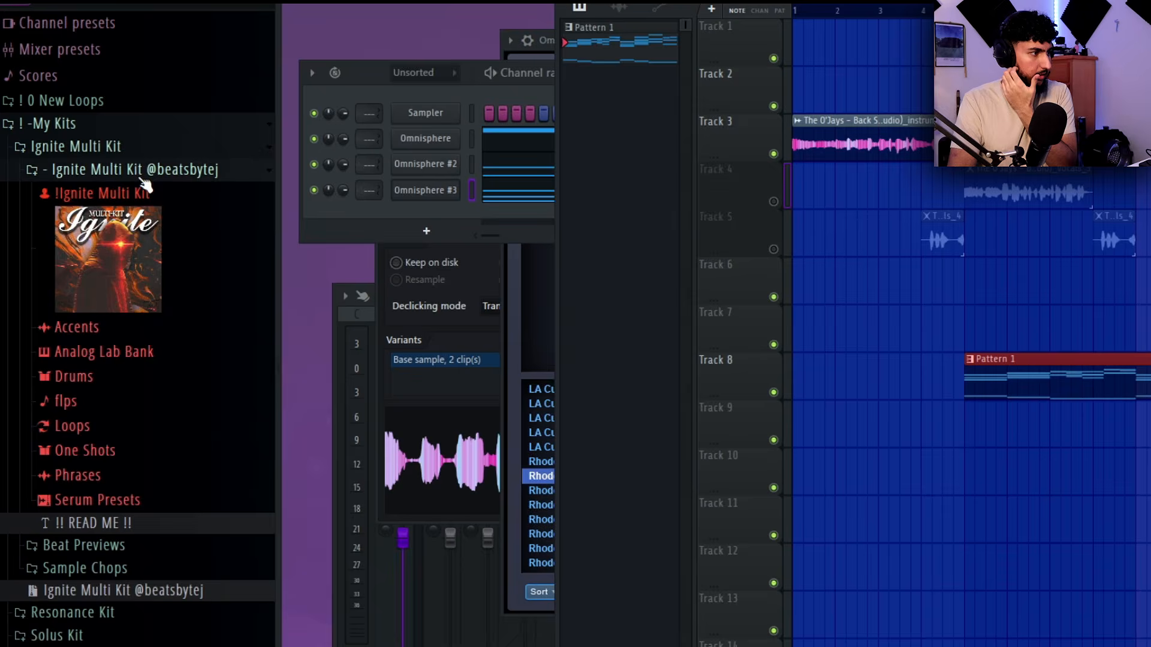
pyautogui.click(141, 376)
pyautogui.scroll(2, 133, 101)
pyautogui.click(128, 151)
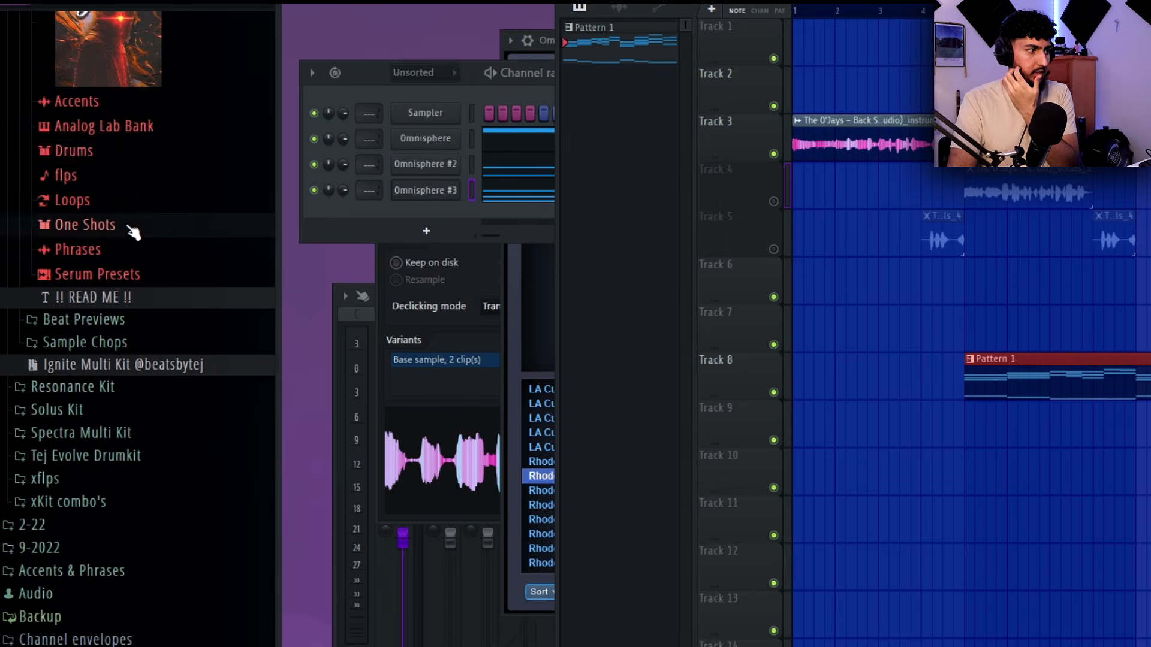
pyautogui.click(132, 227)
# Step: Load the BASS - Go-To Bass Guitar one-shot as a new channel and show its sample settings
pyautogui.click(176, 69)
pyautogui.moveTo(421, 207); pyautogui.dragTo(423, 210)
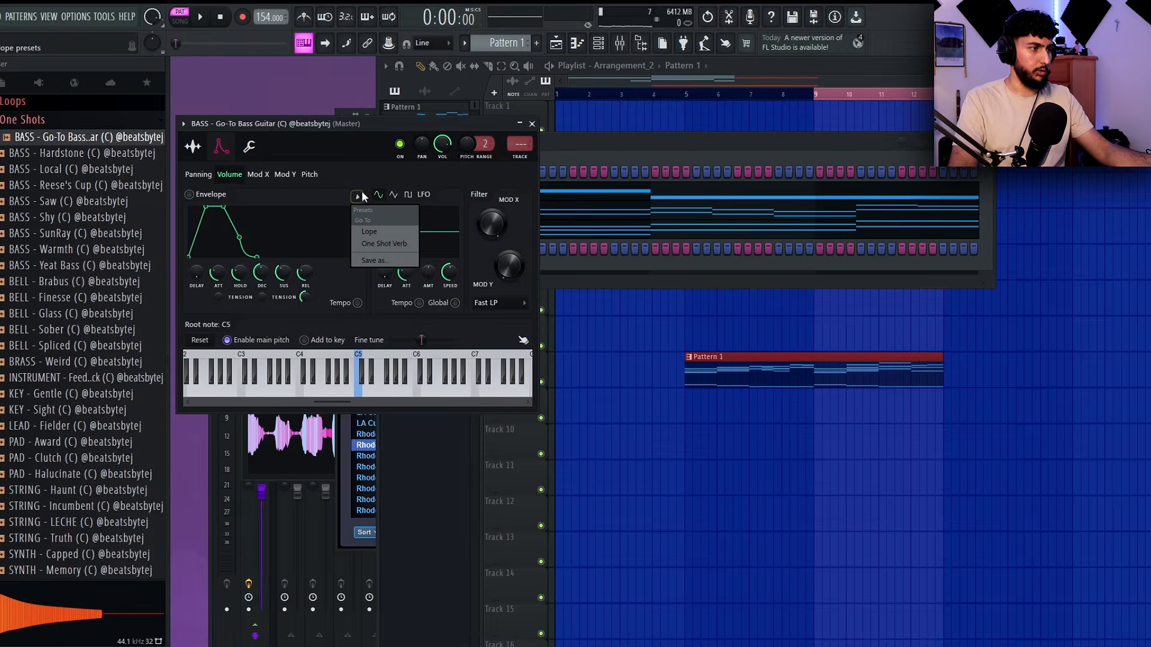
pyautogui.click(192, 147)
# Step: Copy the first Omnisphere channel's notes to the Go-To Bass Guitar channel and transpose them up one octave
pyautogui.click(624, 153)
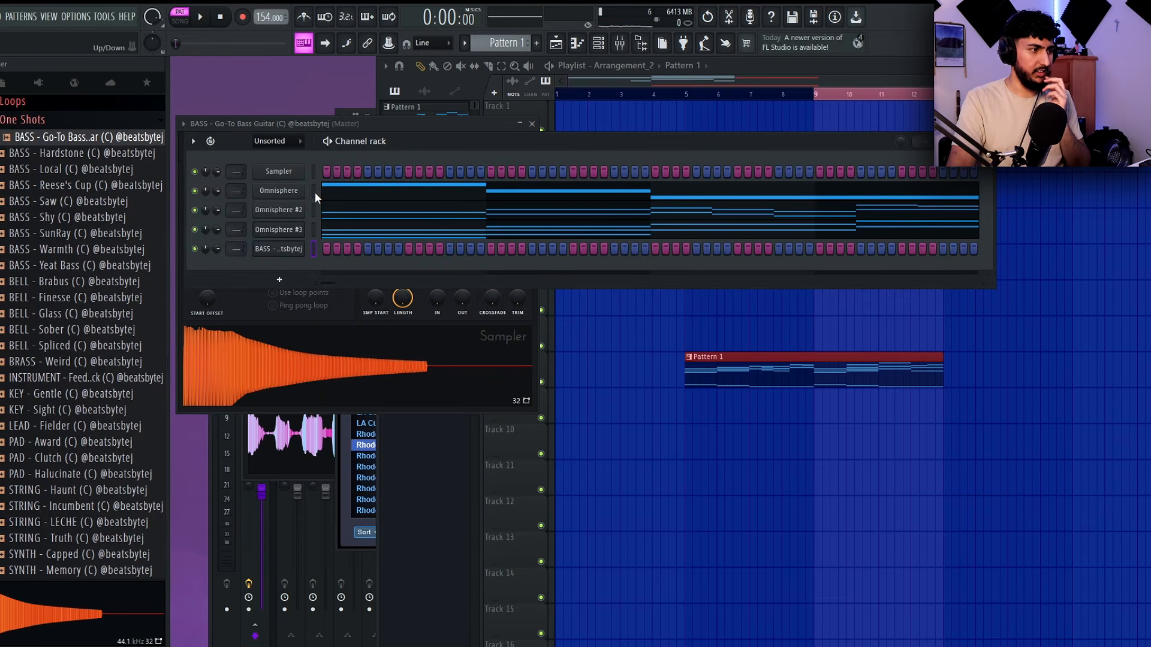
pyautogui.hotkey('ctrl', 'c')
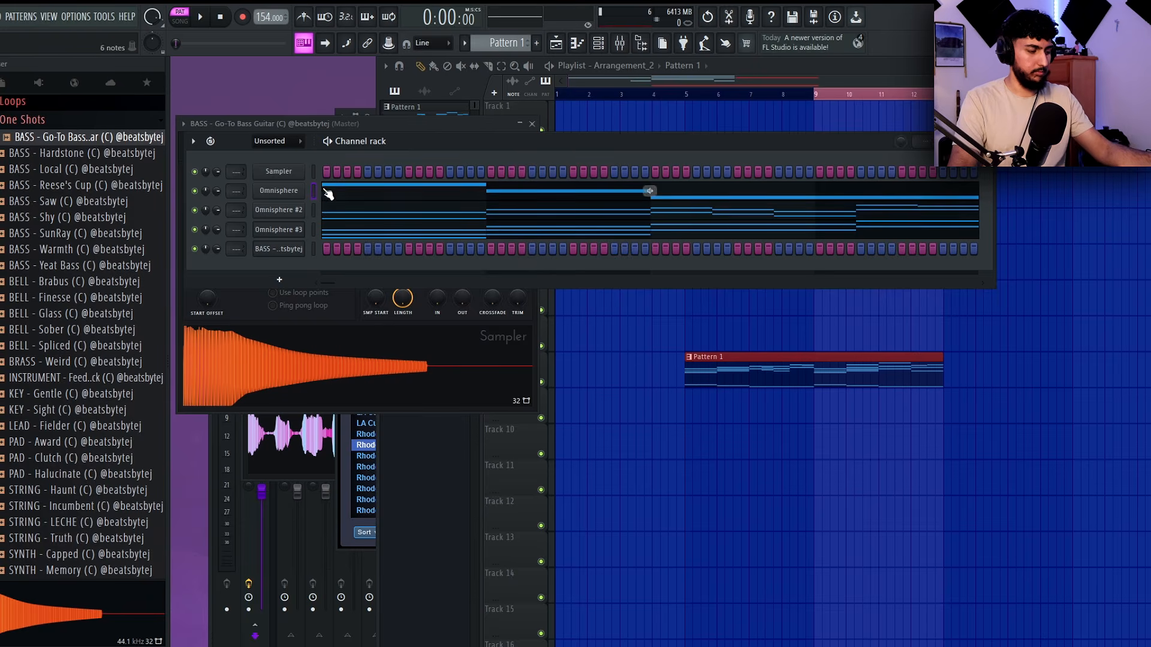
pyautogui.click(313, 248)
pyautogui.hotkey('ctrl', 'v')
pyautogui.click(354, 248)
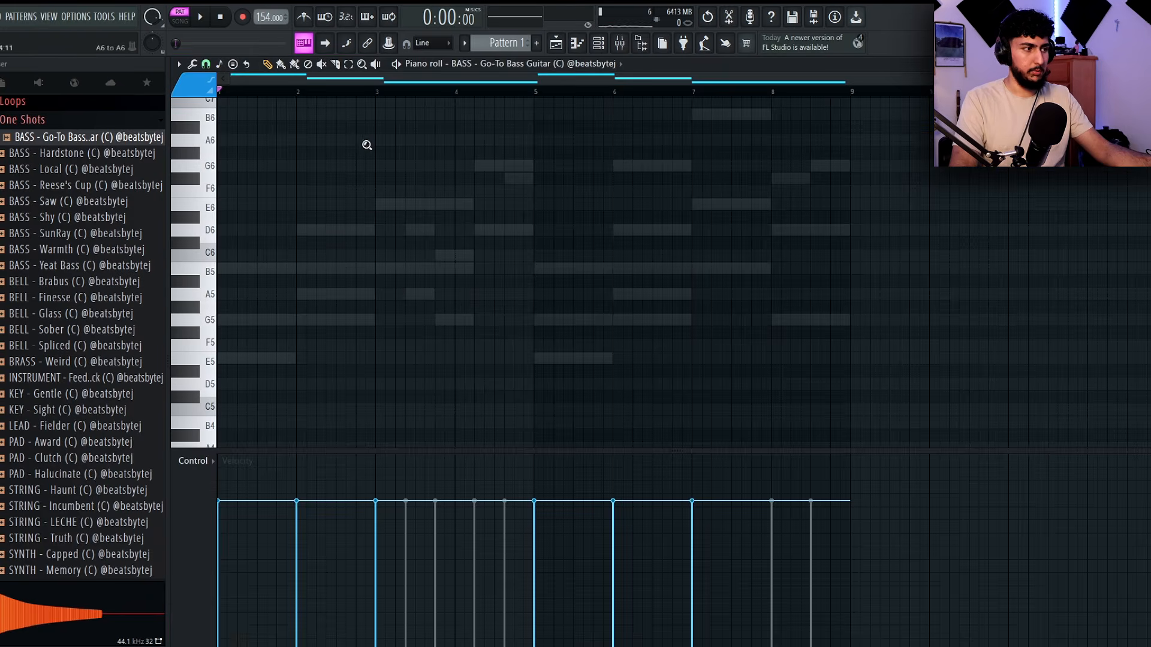
pyautogui.hotkey('ctrl', 'Up')
pyautogui.scroll(3, 426, 129)
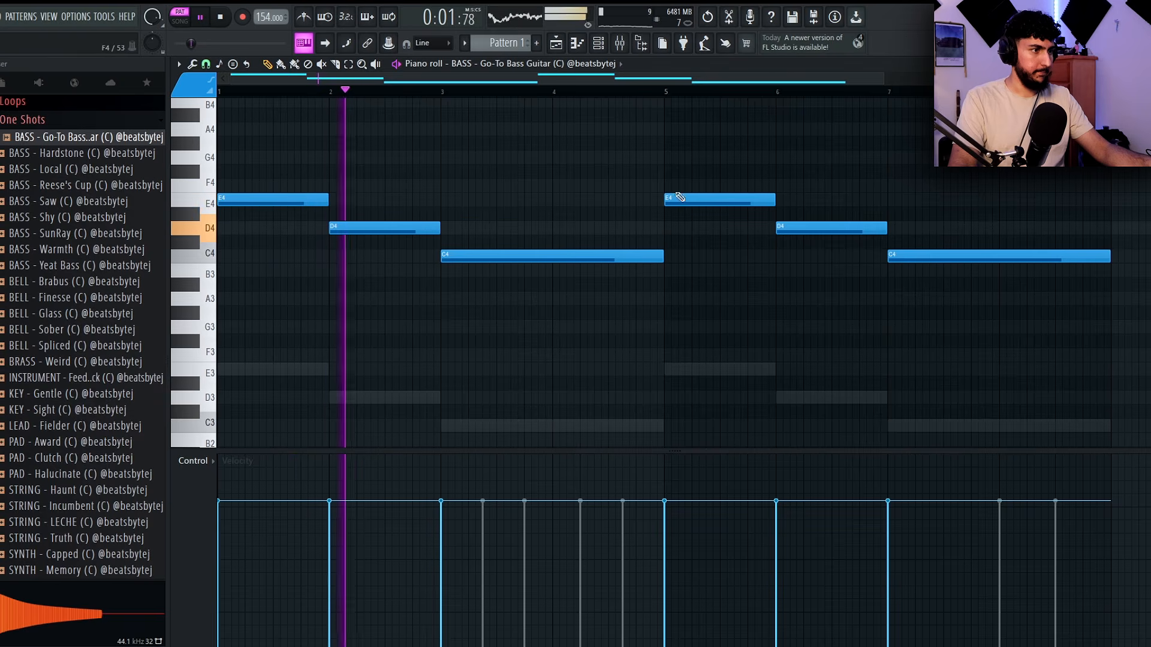
# Step: Shorten the bass's C4 at bar 3 to one bar and fill bar 4 with half-bar A3 and B3 notes
pyautogui.moveTo(660, 259); pyautogui.dragTo(551, 263)
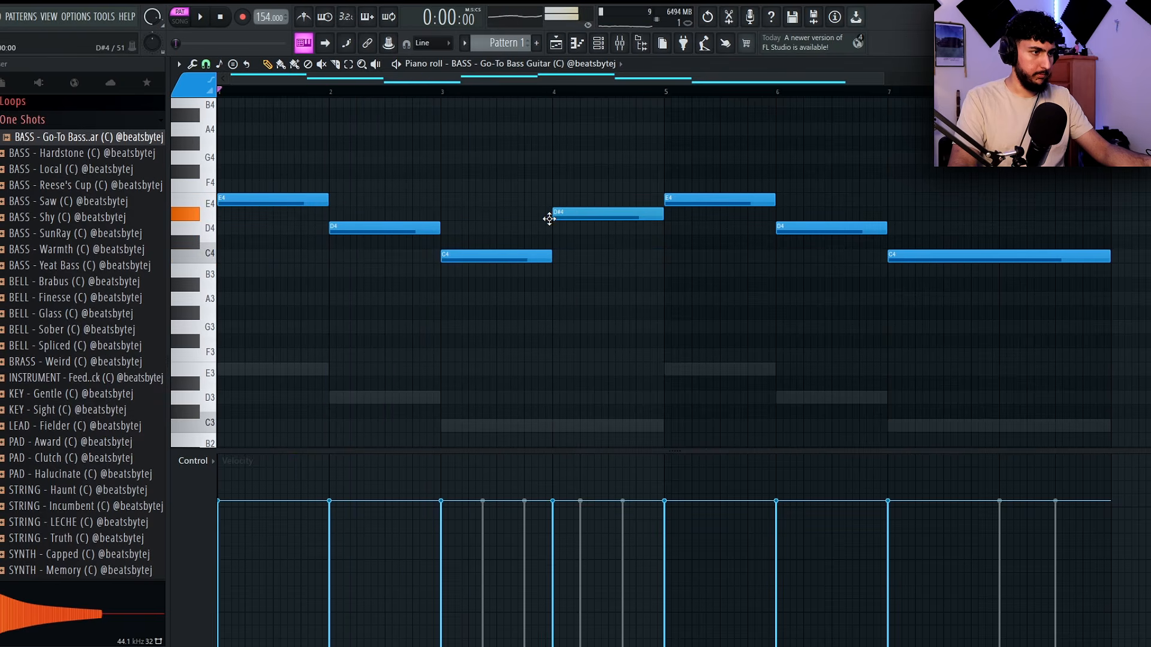
pyautogui.moveTo(571, 218); pyautogui.dragTo(570, 304)
pyautogui.click(617, 270)
pyautogui.moveTo(661, 300); pyautogui.dragTo(657, 303)
pyautogui.click(691, 312)
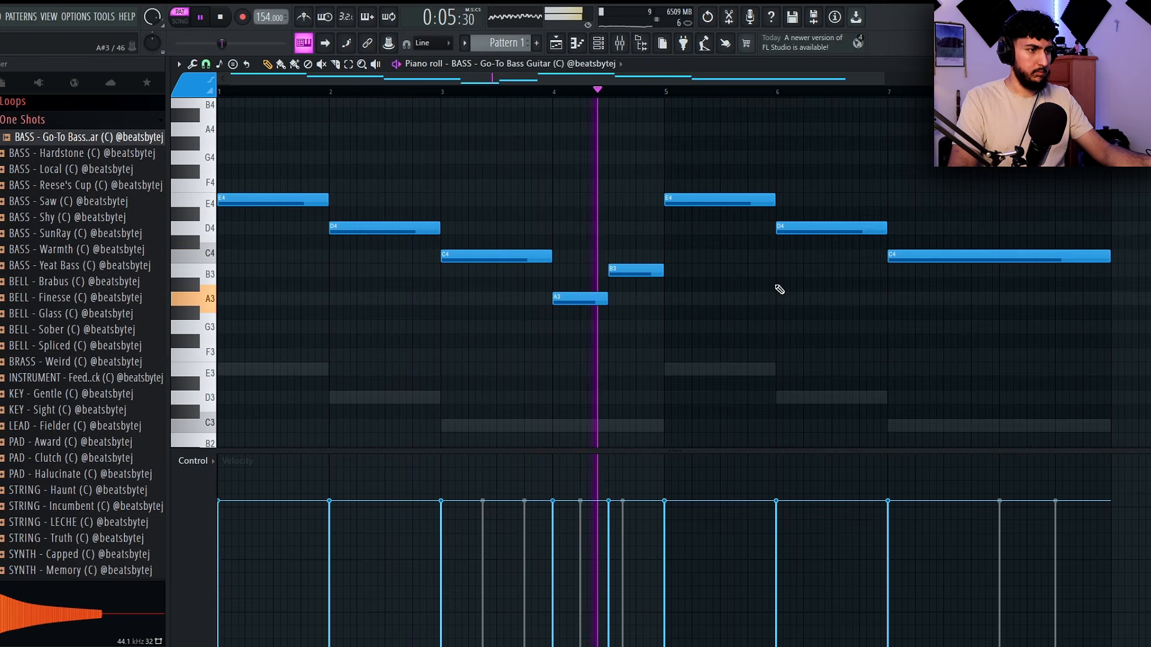
# Step: Replace the Go-To Bass Guitar notes in bars 5–8 with a copy of the bars 1–4 notes
pyautogui.moveTo(923, 284); pyautogui.dragTo(763, 177)
pyautogui.press('Delete')
pyautogui.hotkey('ctrl', 'b')
pyautogui.keyDown('ctrl'); pyautogui.click(830, 181); pyautogui.keyUp('ctrl')
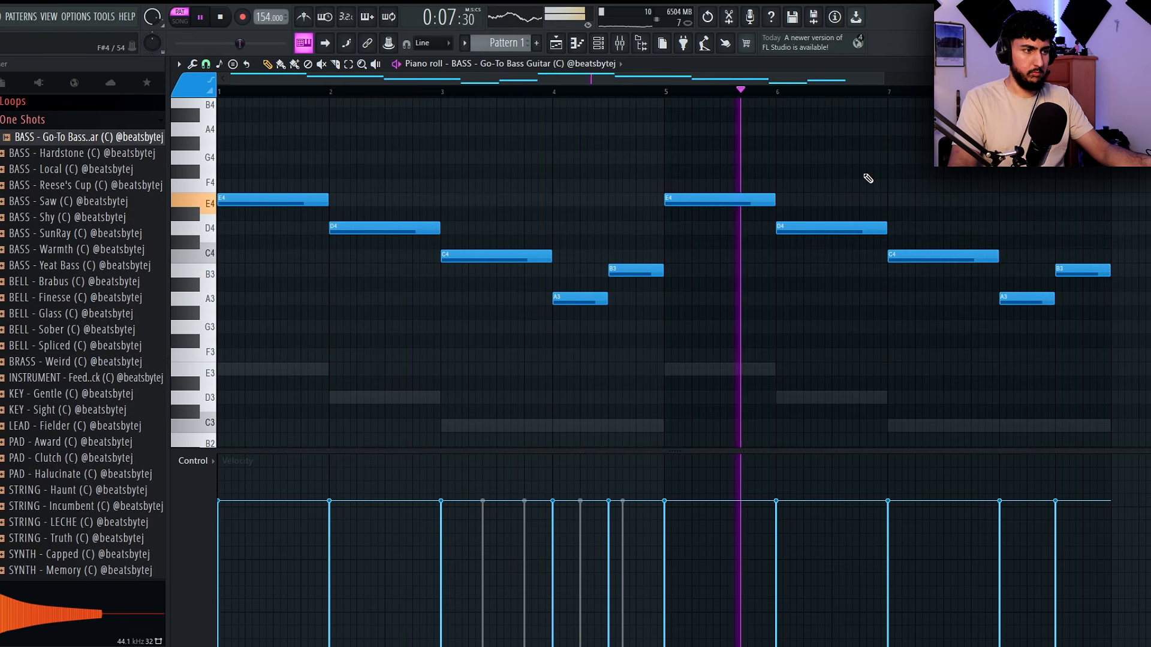
pyautogui.scroll(-1, 868, 178)
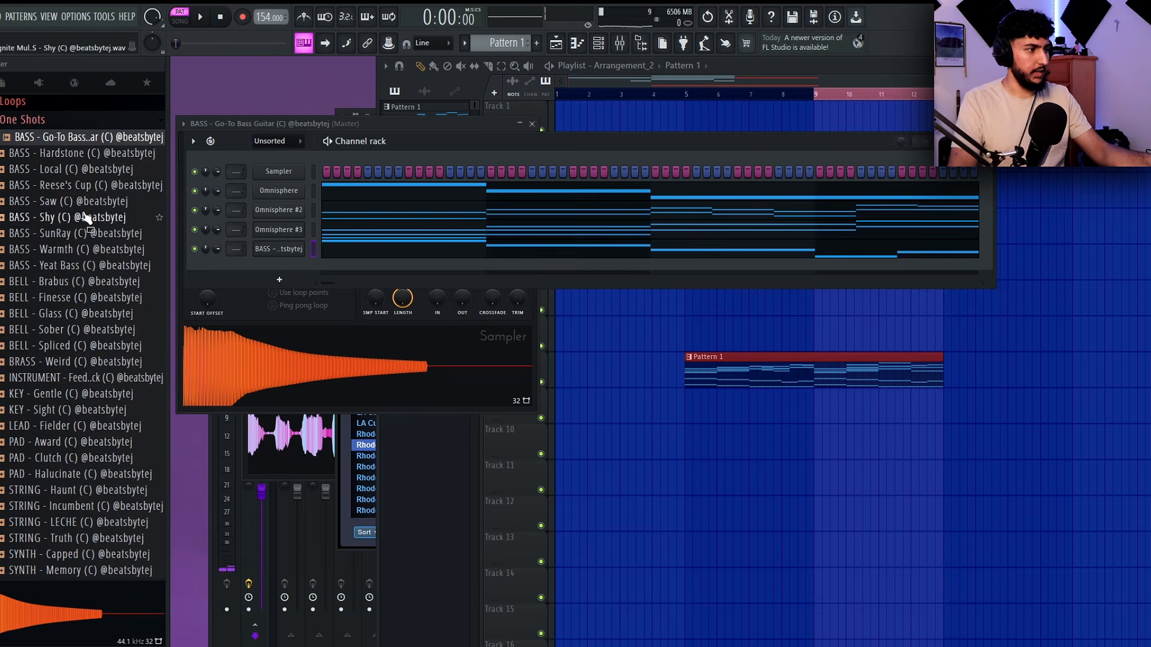
# Step: Audition the kit's bass one-shots and load BASS - Yeat Bass as a new channel
pyautogui.click(90, 185)
pyautogui.click(97, 170)
pyautogui.click(106, 155)
pyautogui.click(97, 170)
pyautogui.click(96, 187)
pyautogui.click(98, 203)
pyautogui.click(99, 218)
pyautogui.click(123, 250)
pyautogui.click(120, 268)
pyautogui.moveTo(101, 273); pyautogui.dragTo(286, 273)
# Step: Place a one-bar C5 at bar 3 for the Yeat Bass, repeat it at bar 7, and raise both notes to full velocity
pyautogui.press('space')
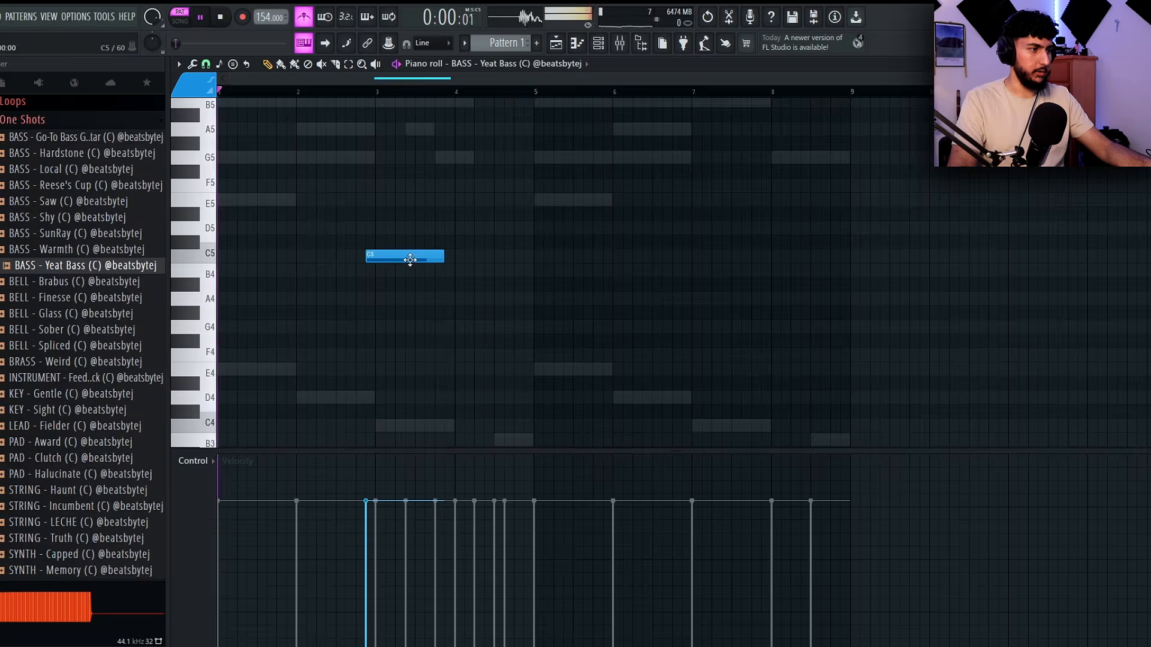
pyautogui.moveTo(408, 260); pyautogui.dragTo(421, 257)
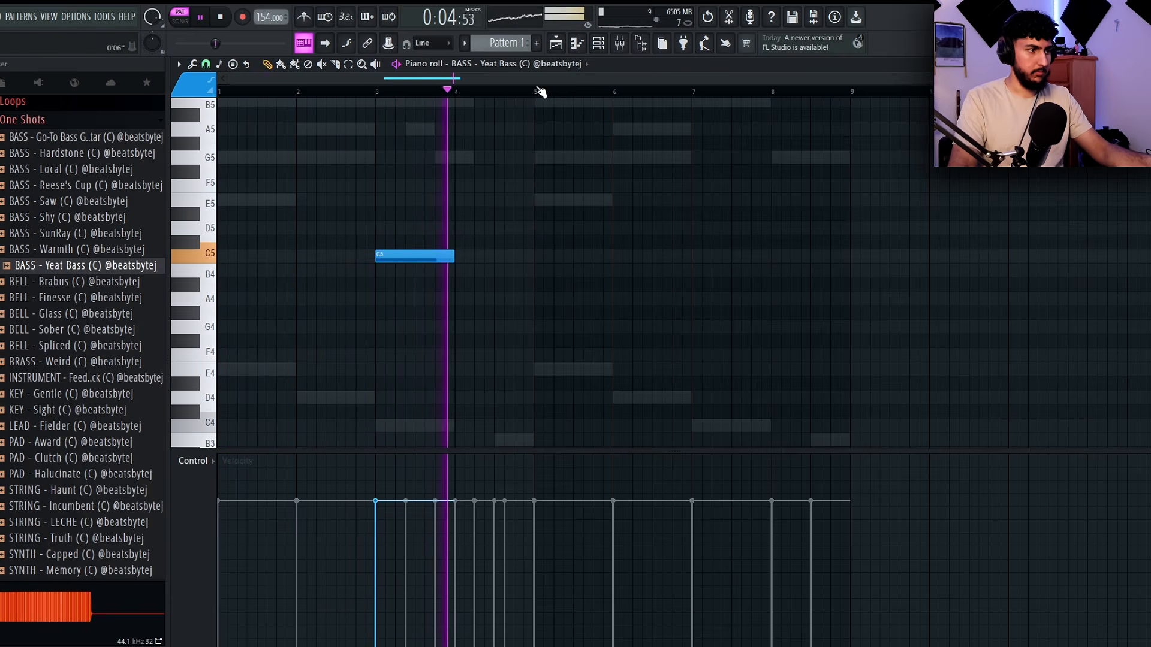
pyautogui.moveTo(542, 90); pyautogui.dragTo(219, 90)
pyautogui.hotkey('ctrl', 'b')
pyautogui.hotkey('ctrl', 'd')
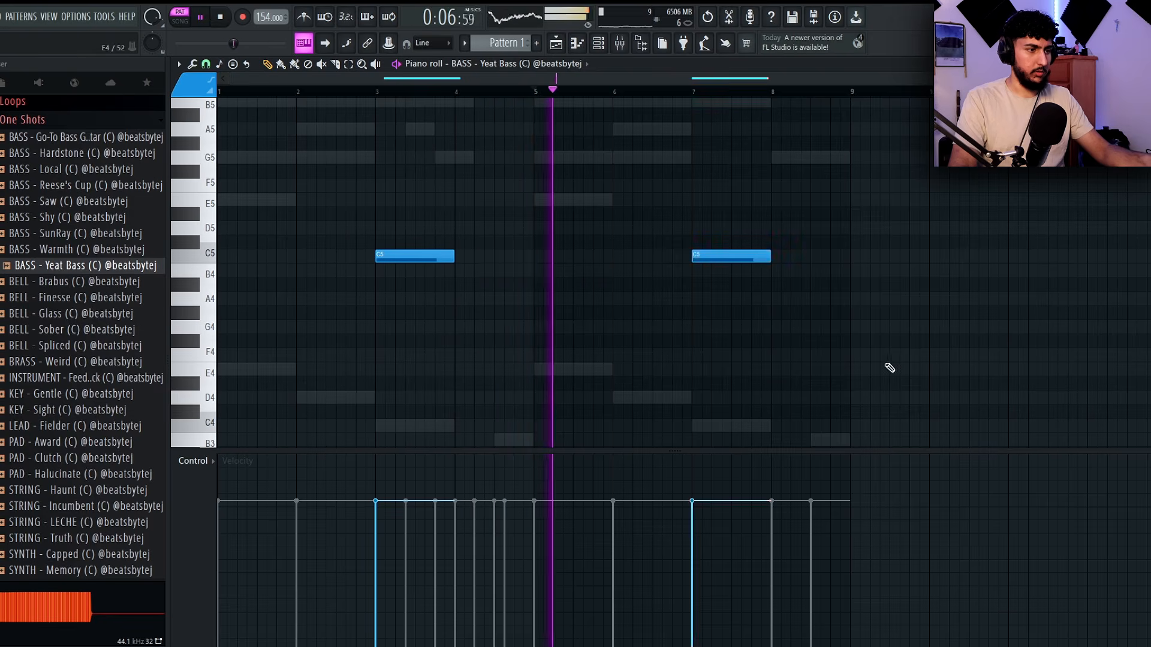
pyautogui.hotkey('ctrl', 'a')
pyautogui.scroll(3, 691, 259)
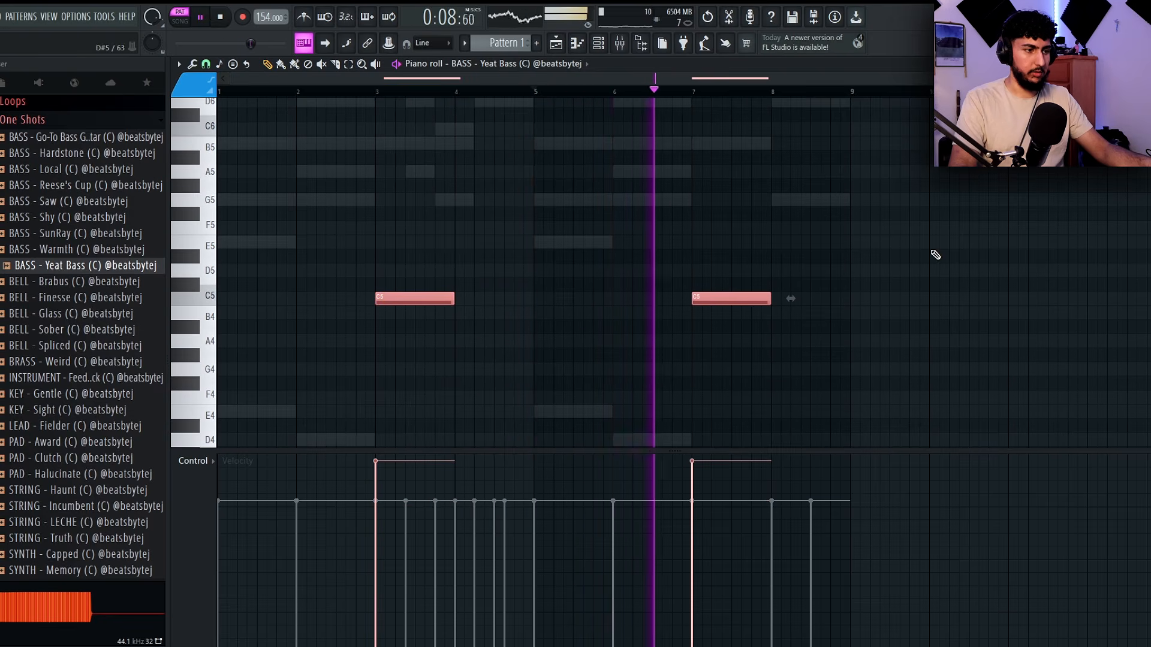
pyautogui.hotkey('ctrl', 'd')
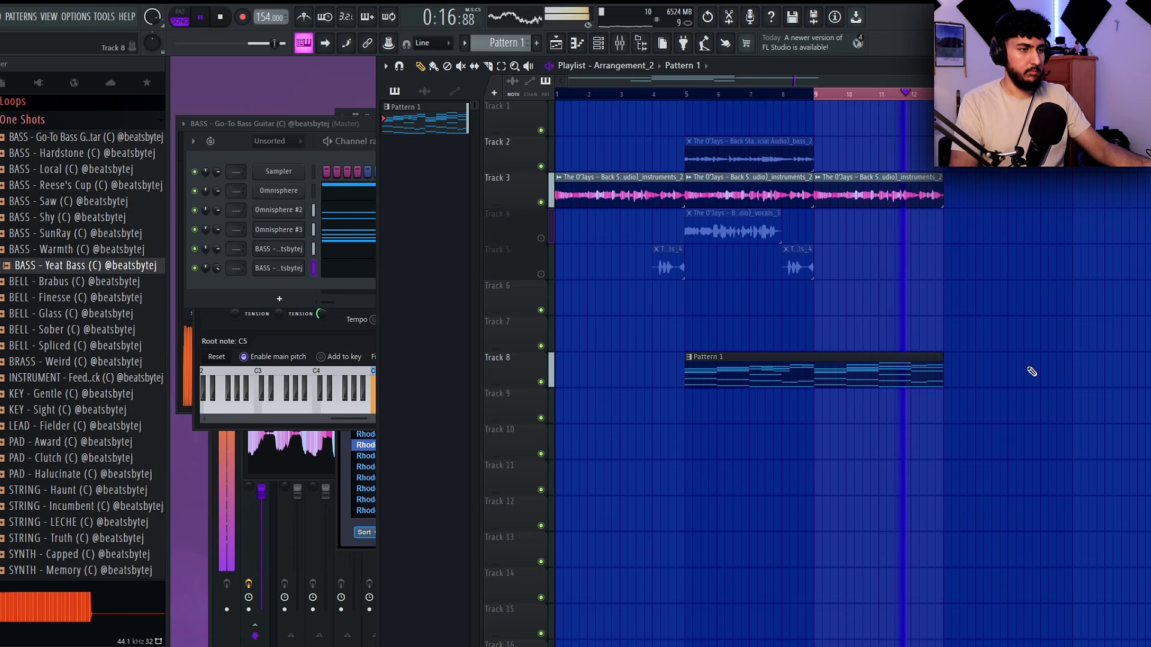
# Step: Set the playlist's loop range from bar 5 to bar 13 and solo Track 8
pyautogui.press('space')
pyautogui.moveTo(690, 96); pyautogui.dragTo(943, 99)
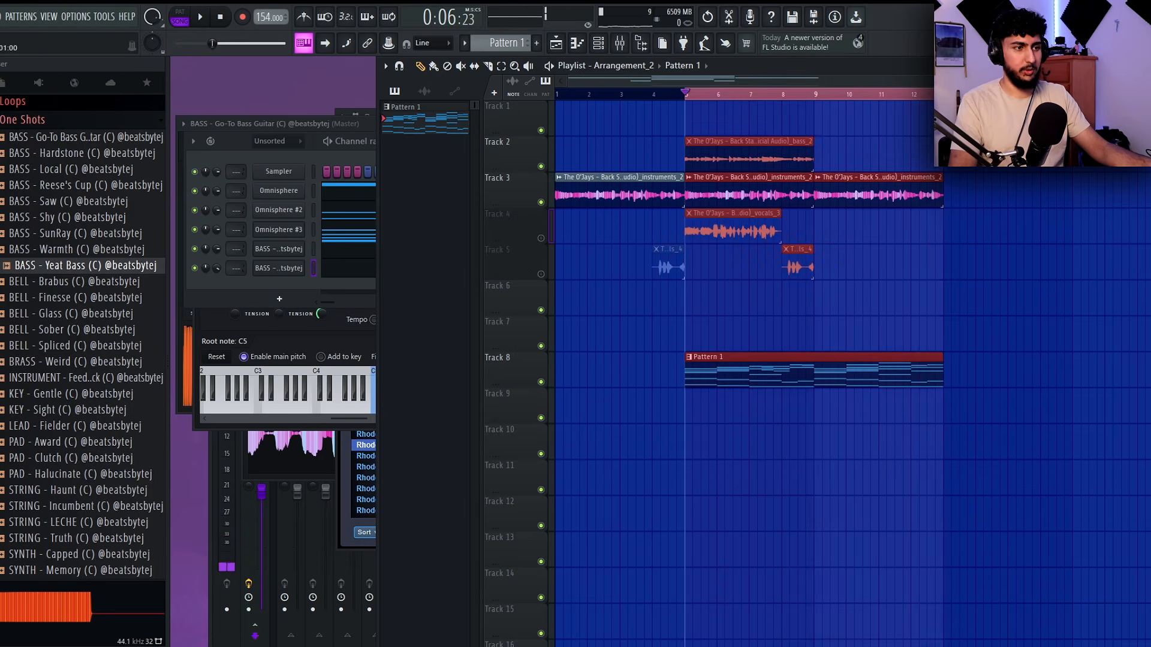
pyautogui.rightClick(540, 382)
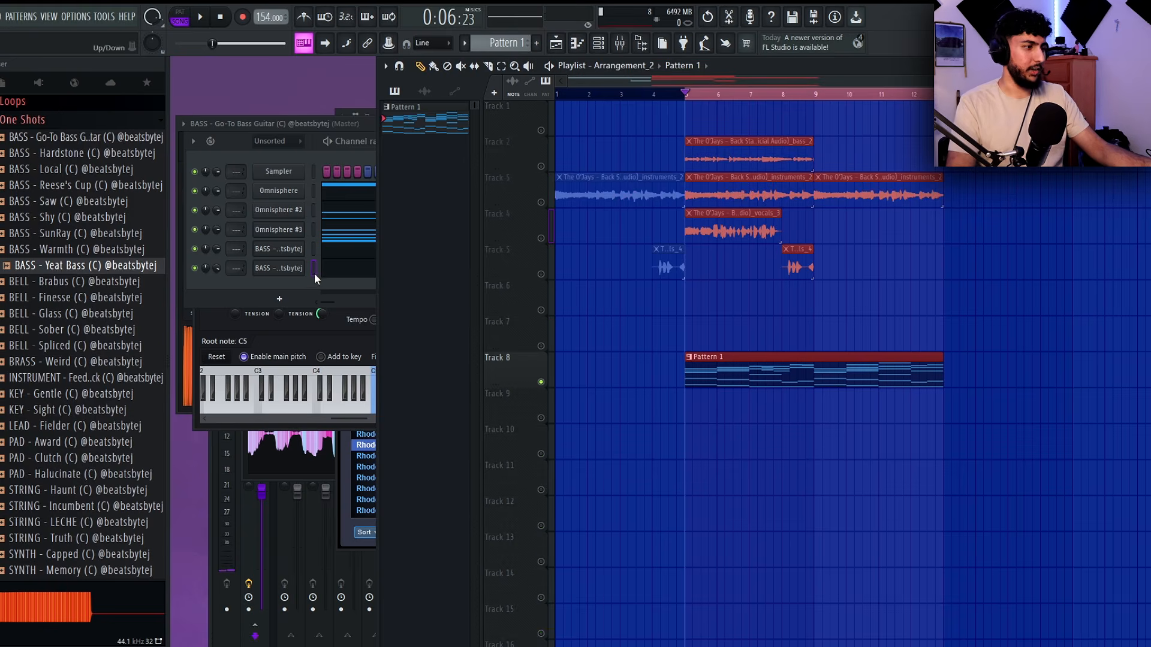
pyautogui.click(219, 294)
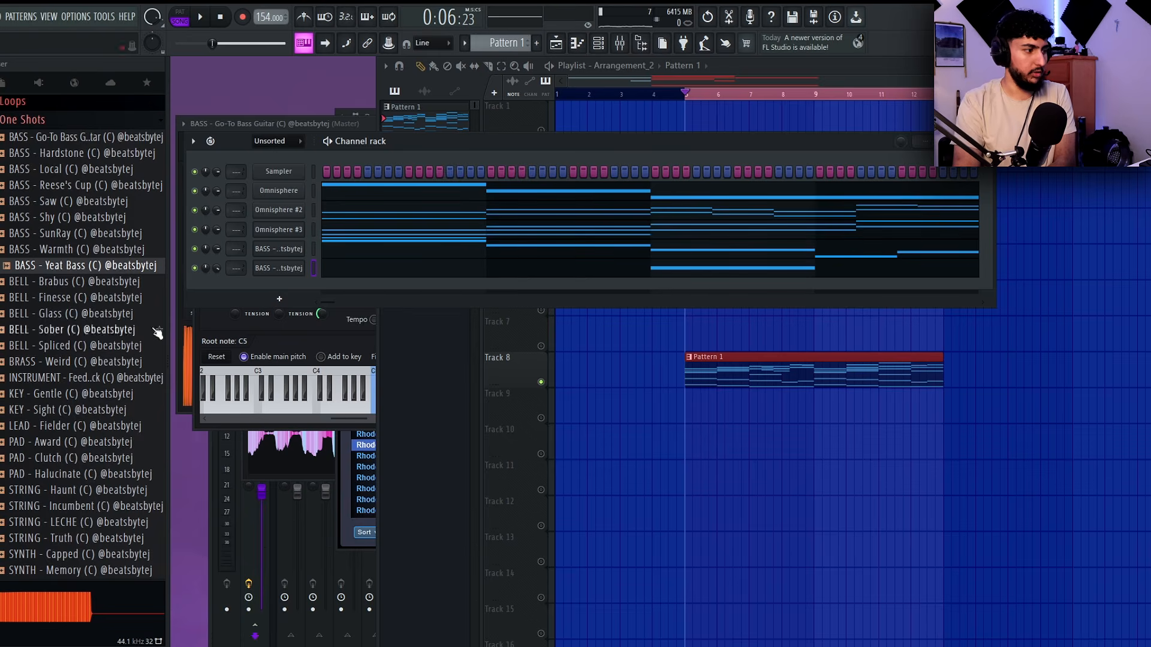
# Step: Audition the lead, pad and string one-shots and load STRING - Incumbent as a new channel
pyautogui.scroll(-2, 113, 223)
pyautogui.scroll(2, 117, 230)
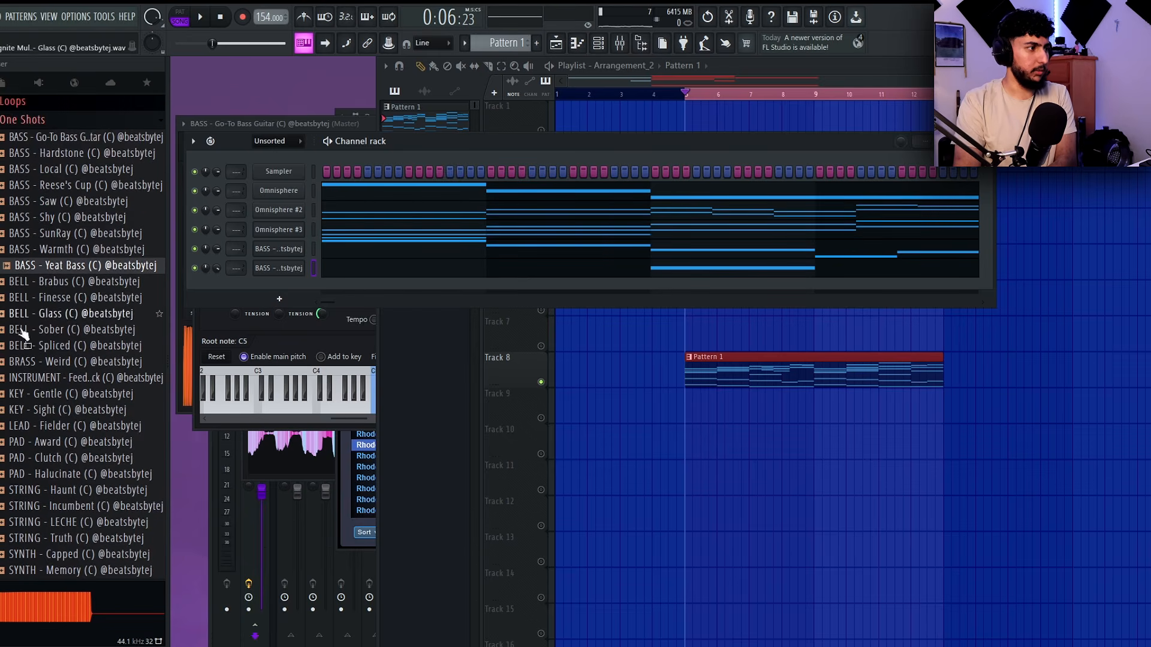
pyautogui.click(69, 425)
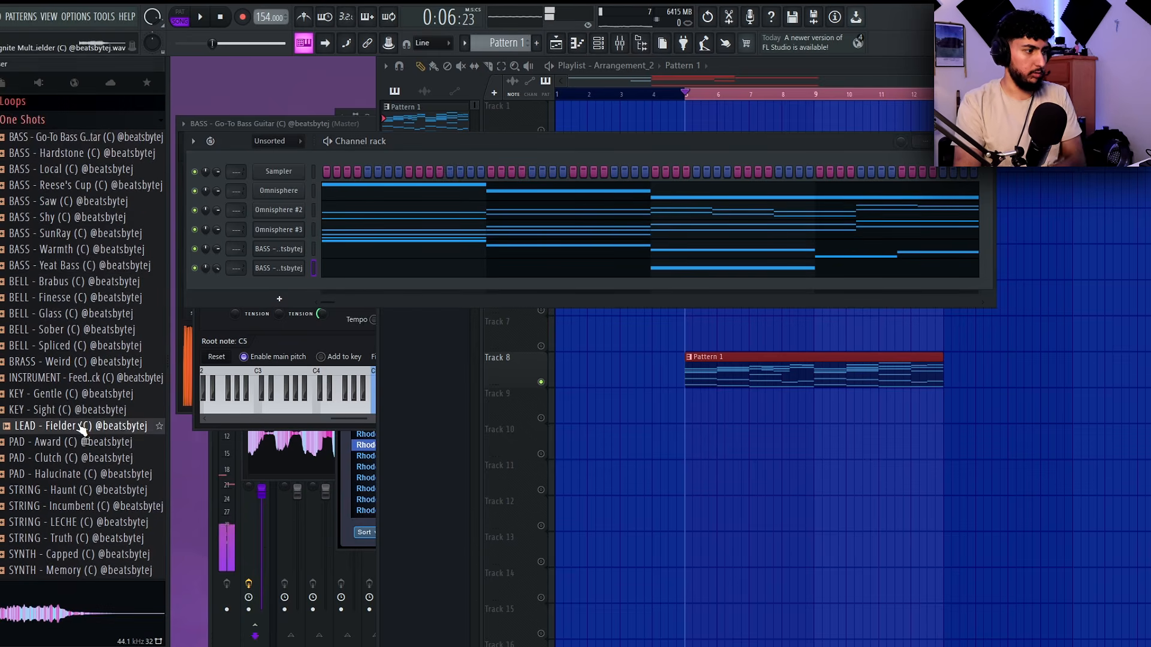
pyautogui.press('Down')
pyautogui.press('Down')
pyautogui.press('Down')
pyautogui.press('Down')
pyautogui.press('Down')
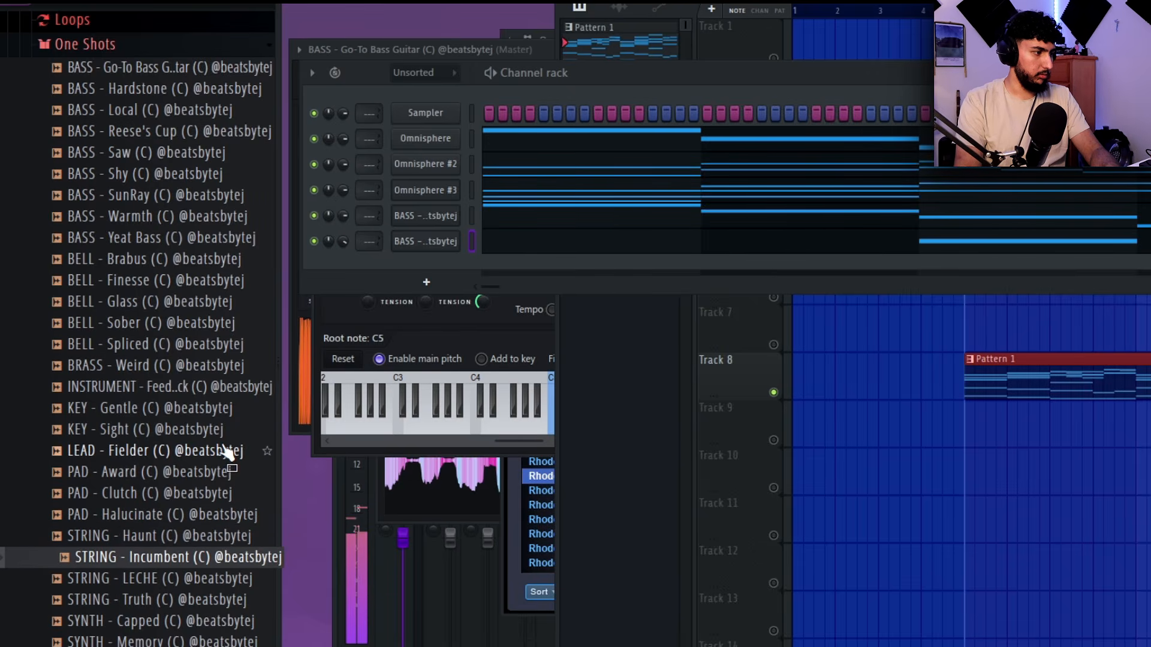
pyautogui.moveTo(138, 563); pyautogui.dragTo(440, 288)
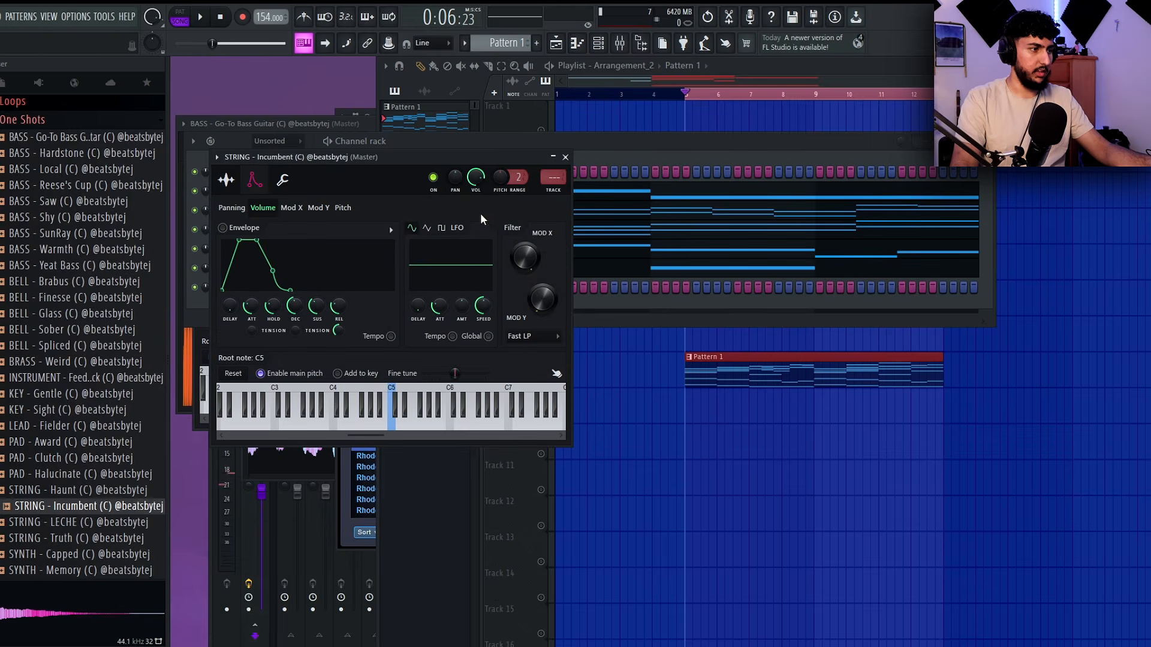
# Step: Change the STRING - Incumbent volume envelope to a full-hold shape without attack or decay, and close its settings
pyautogui.click(390, 230)
pyautogui.click(417, 265)
pyautogui.click(661, 148)
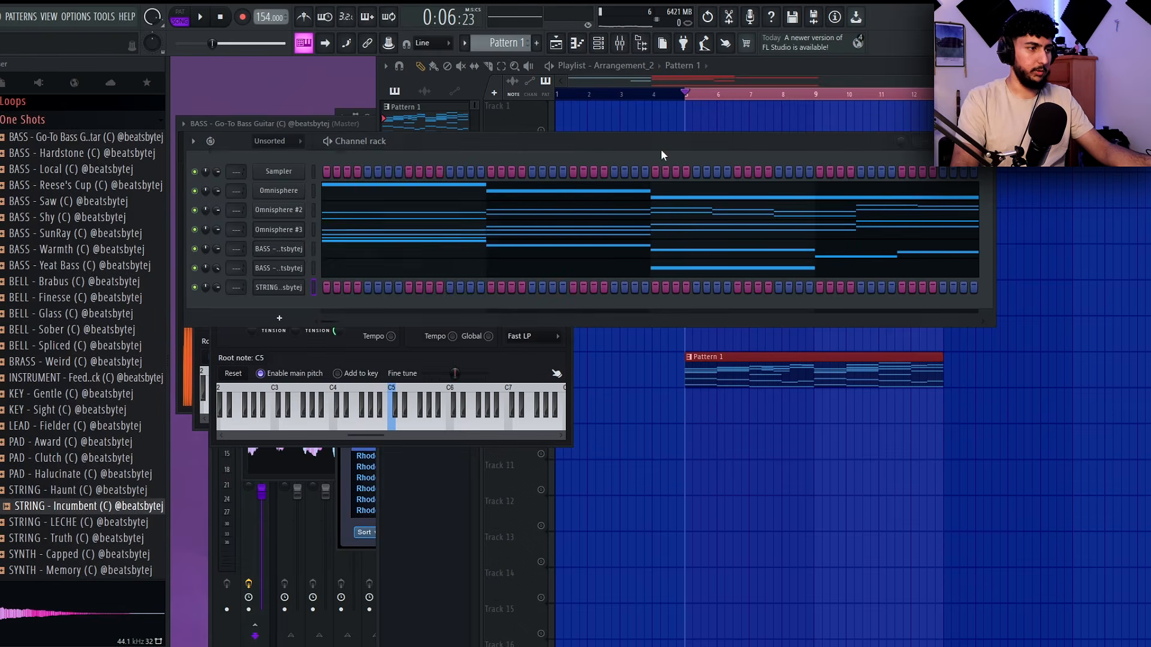
# Step: Place a one-bar E4 at bar 1 in the STRING - Incumbent piano roll and repeat it at bar 5
pyautogui.rightClick(294, 285)
pyautogui.click(349, 283)
pyautogui.press('space')
pyautogui.scroll(3, 431, 296)
pyautogui.press('space')
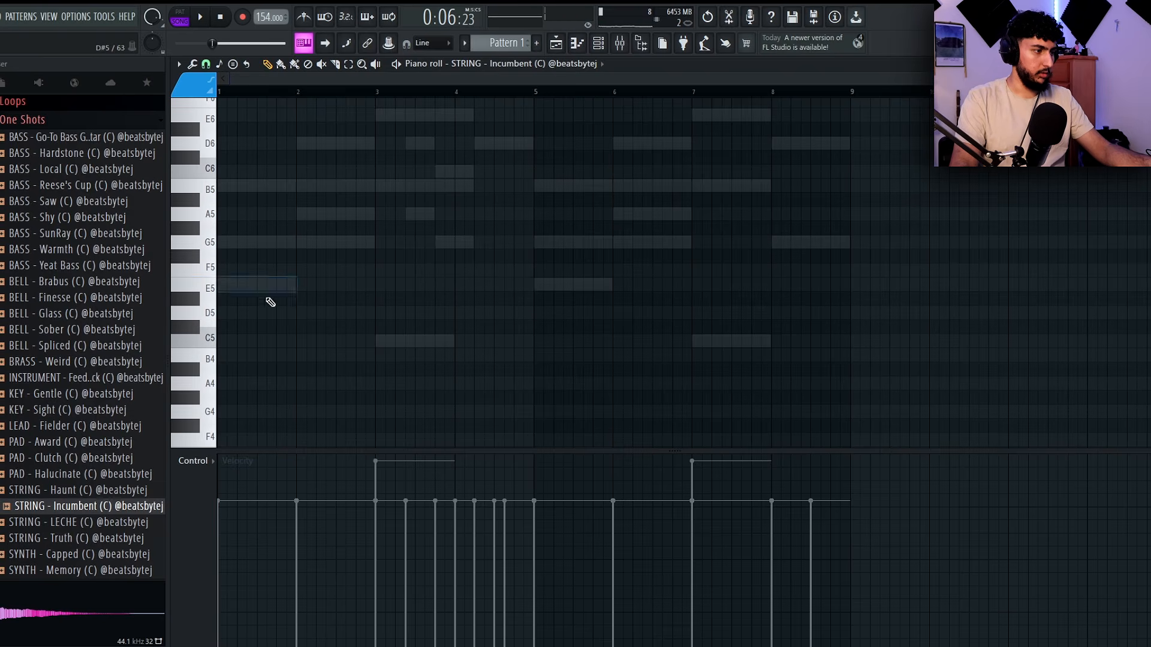
pyautogui.scroll(-6, 269, 298)
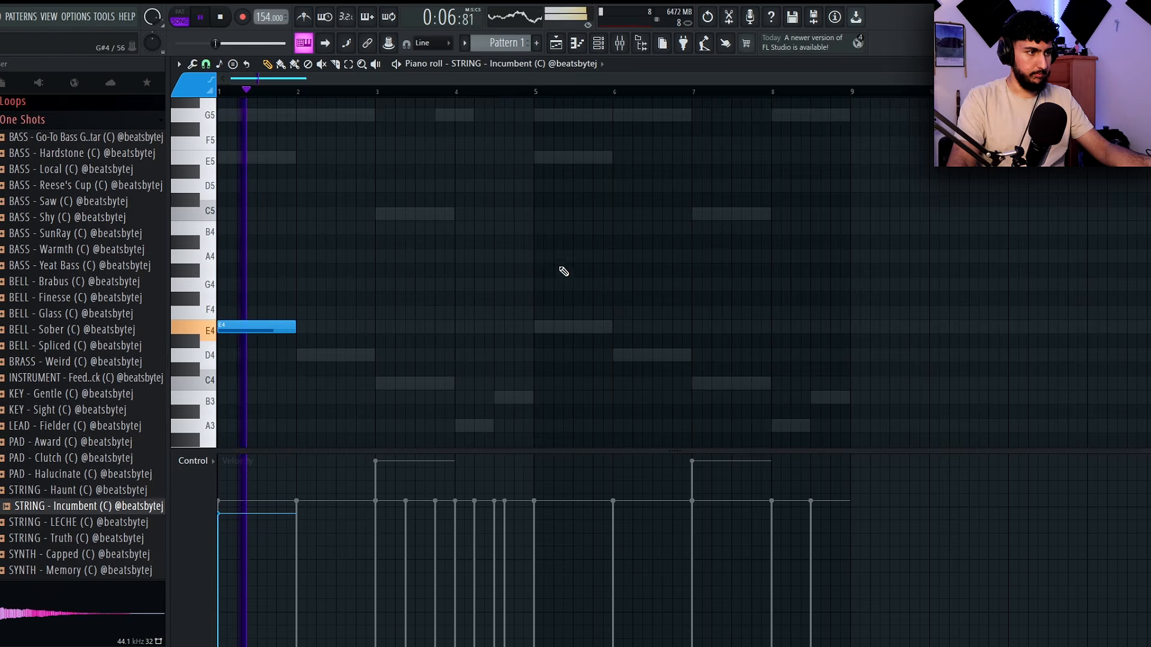
pyautogui.moveTo(535, 94); pyautogui.dragTo(118, 148)
pyautogui.hotkey('ctrl', 'b')
pyautogui.hotkey('ctrl', 'd')
pyautogui.press('space')
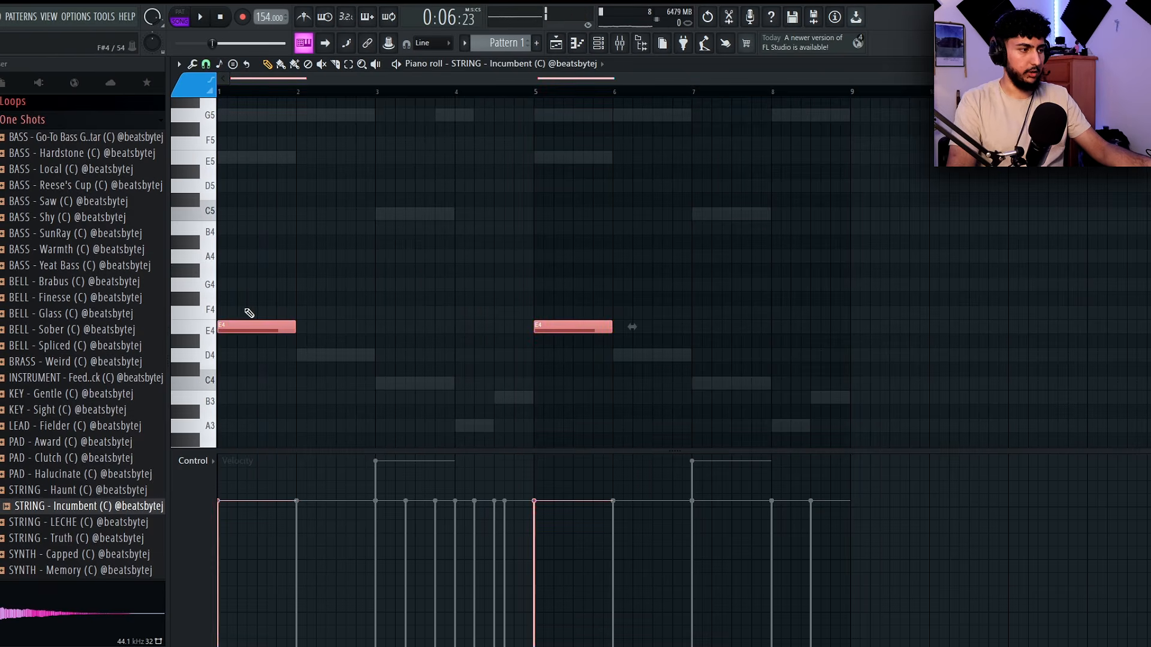
# Step: Play the loop while reviewing the STRING - Incumbent channel's settings and notes
pyautogui.click(1140, 64)
pyautogui.click(275, 288)
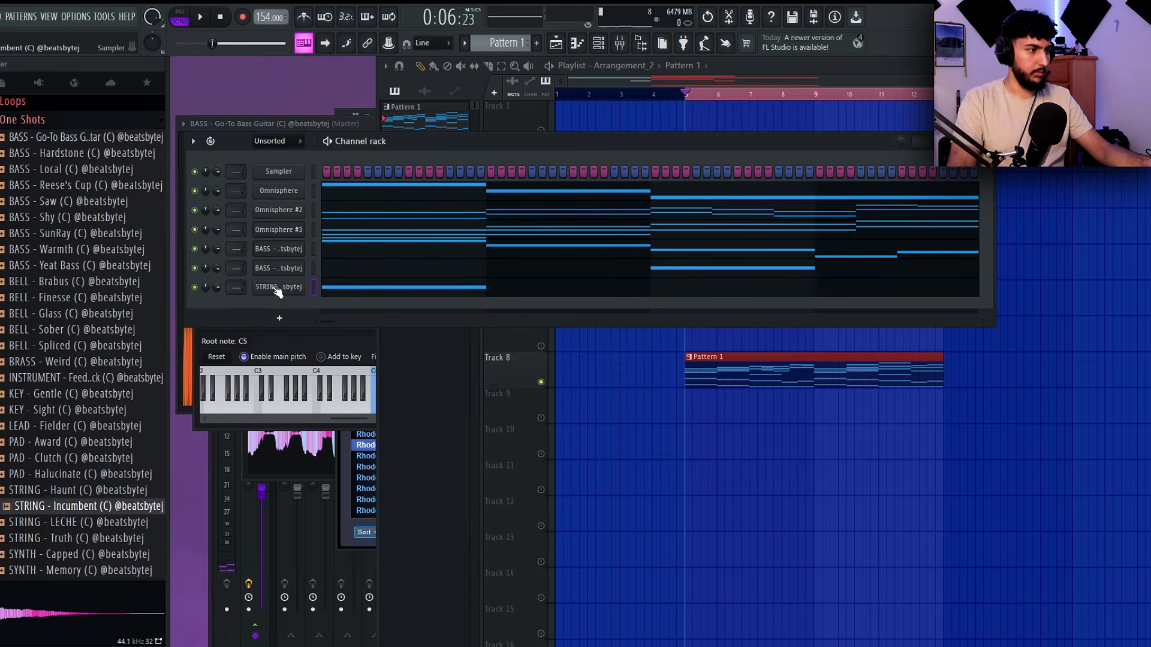
pyautogui.click(294, 288)
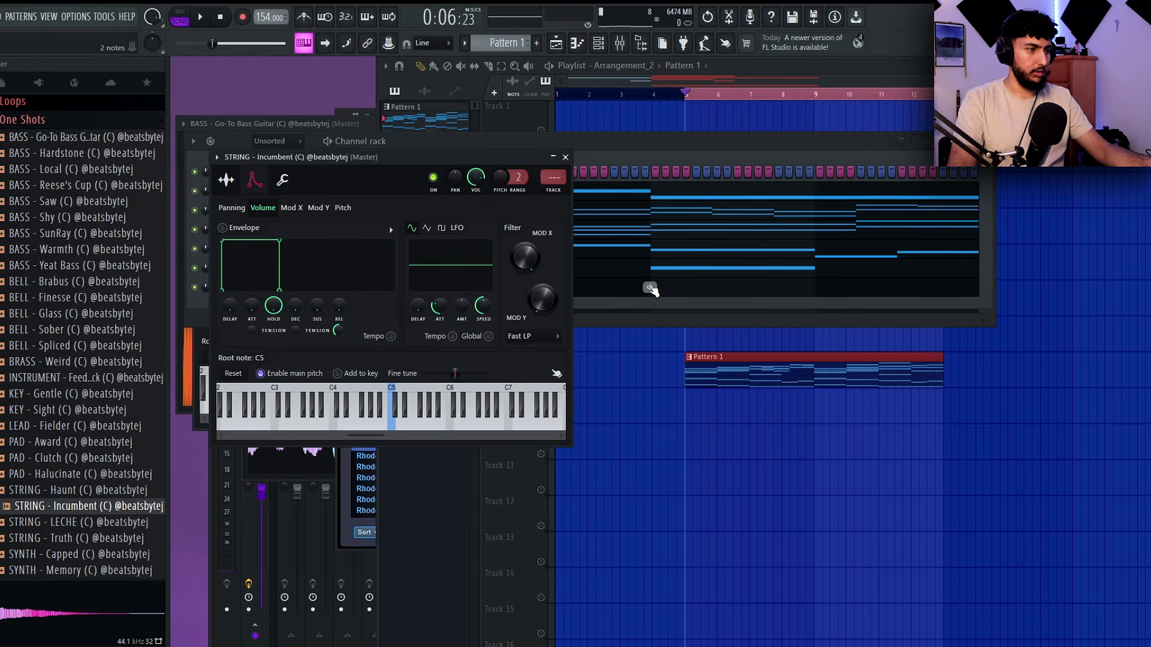
pyautogui.click(651, 288)
pyautogui.press('space')
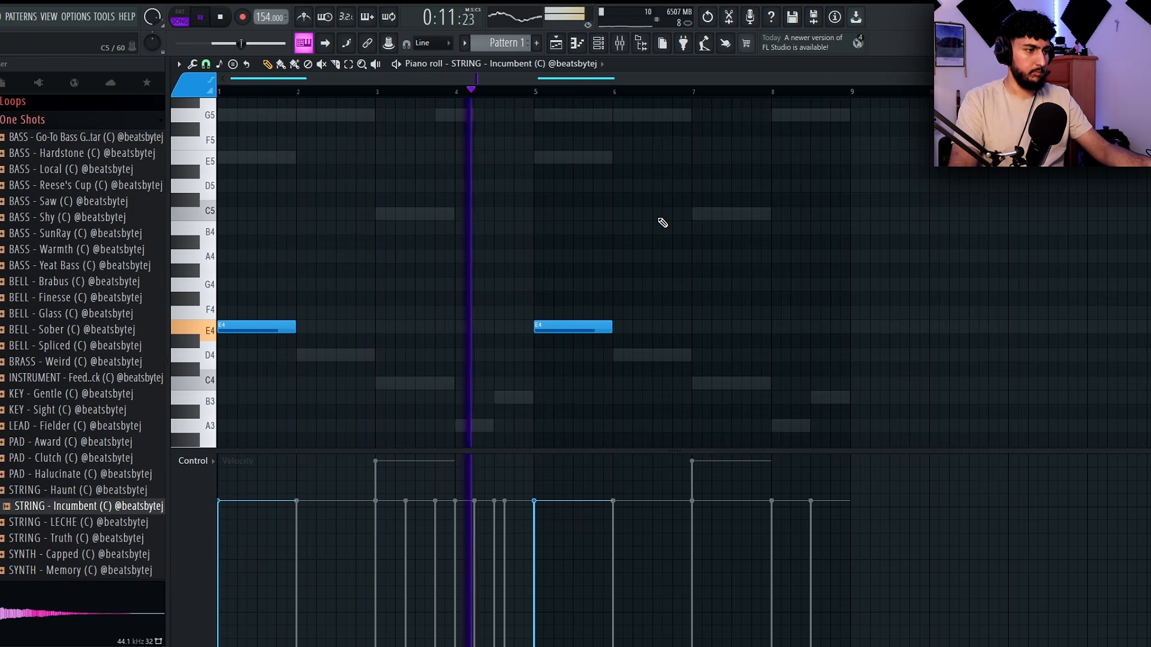
pyautogui.scroll(-2, 689, 222)
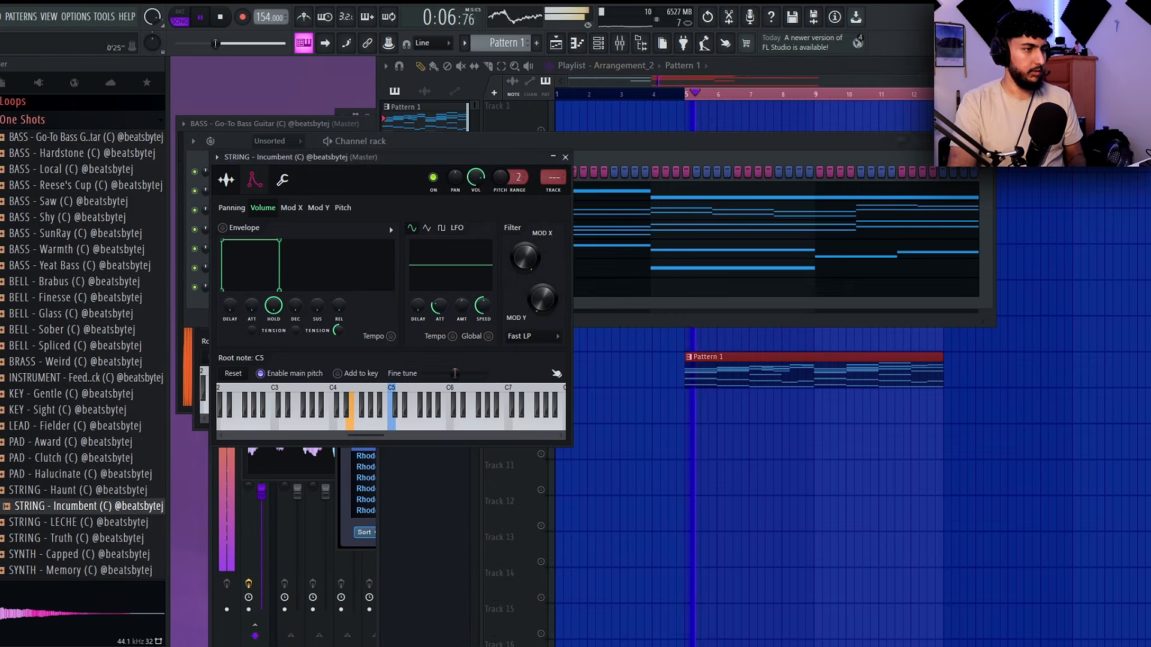
pyautogui.click(566, 159)
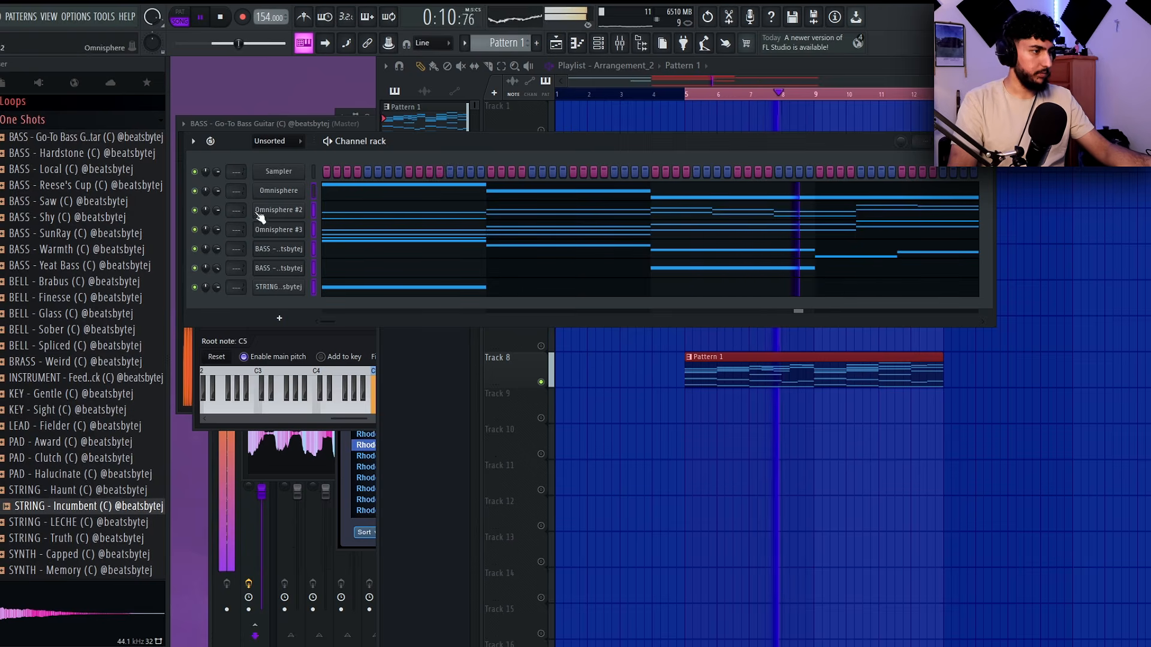
# Step: Check the Omnisphere #2 Noir Strings patch while the loop plays, and stop playback
pyautogui.click(290, 252)
pyautogui.click(290, 252)
pyautogui.click(290, 211)
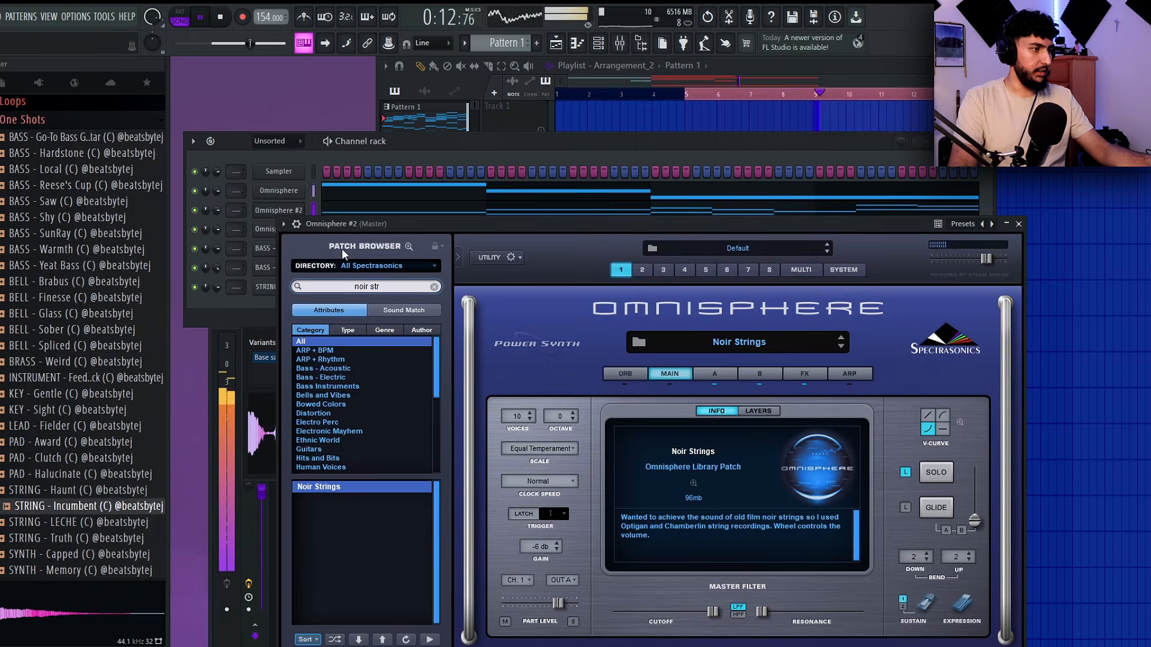
pyautogui.click(278, 214)
pyautogui.press('space')
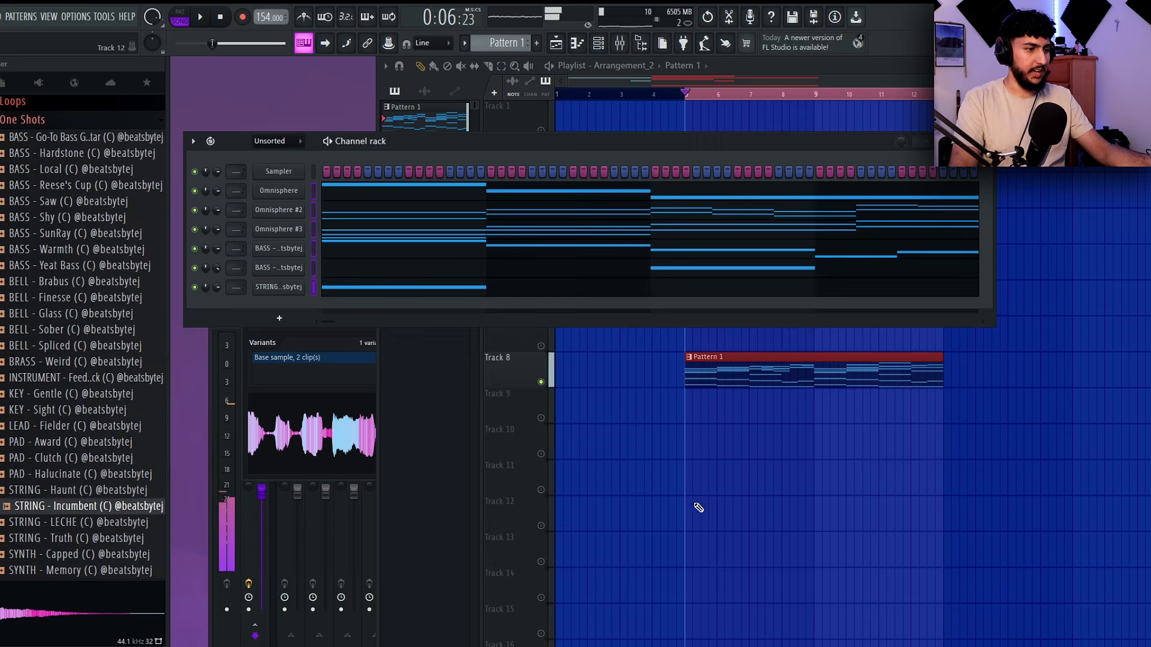
# Step: Re-enable all the playlist tracks and play the loop with the sample stems
pyautogui.click(777, 122)
pyautogui.rightClick(542, 202)
pyautogui.rightClick(542, 202)
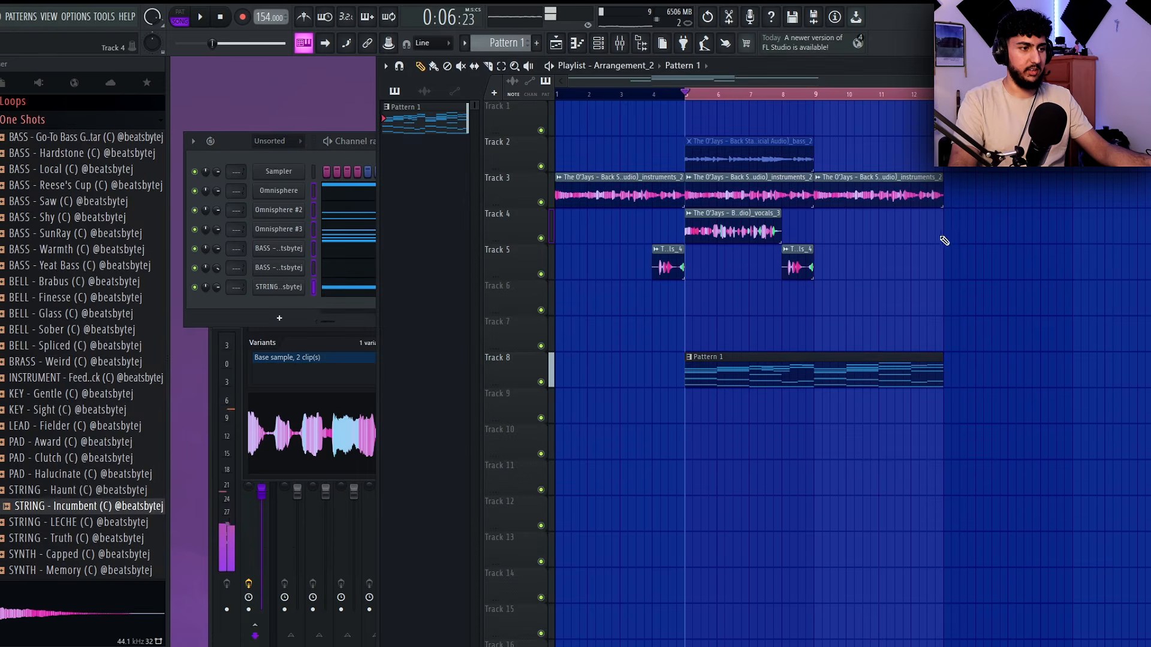
pyautogui.press('space')
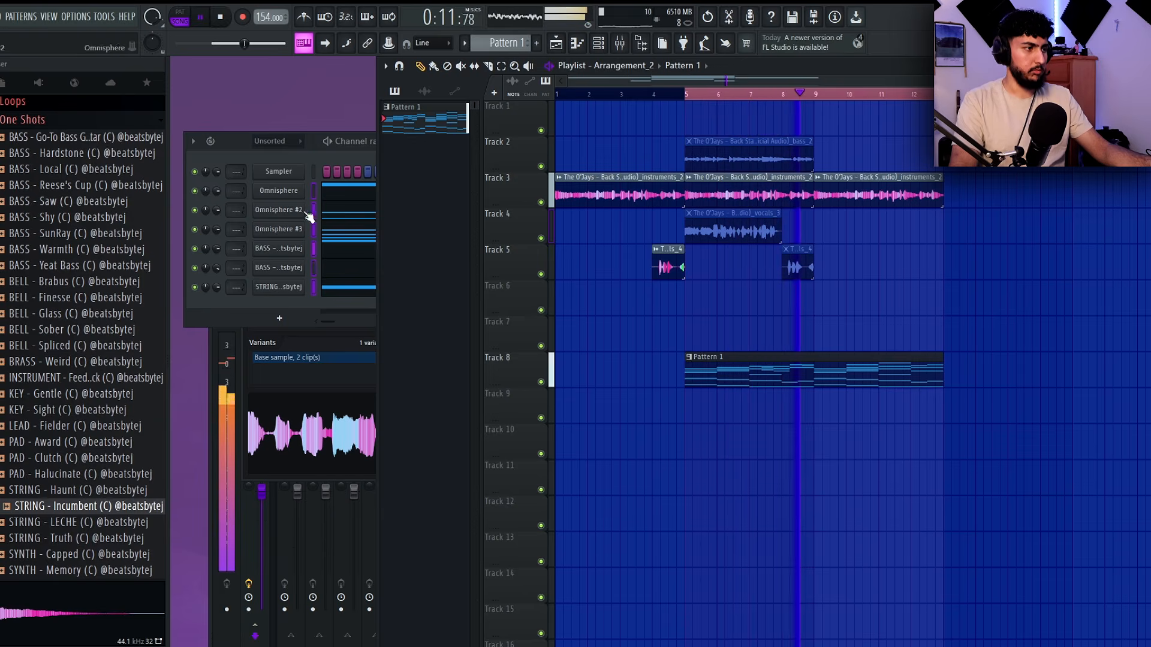
# Step: Route the selected Omnisphere, bass and string channels to consecutive mixer inserts 14 to 19
pyautogui.press('F9')
pyautogui.click(653, 394)
pyautogui.hotkey('ctrl', 'shift', 'l')
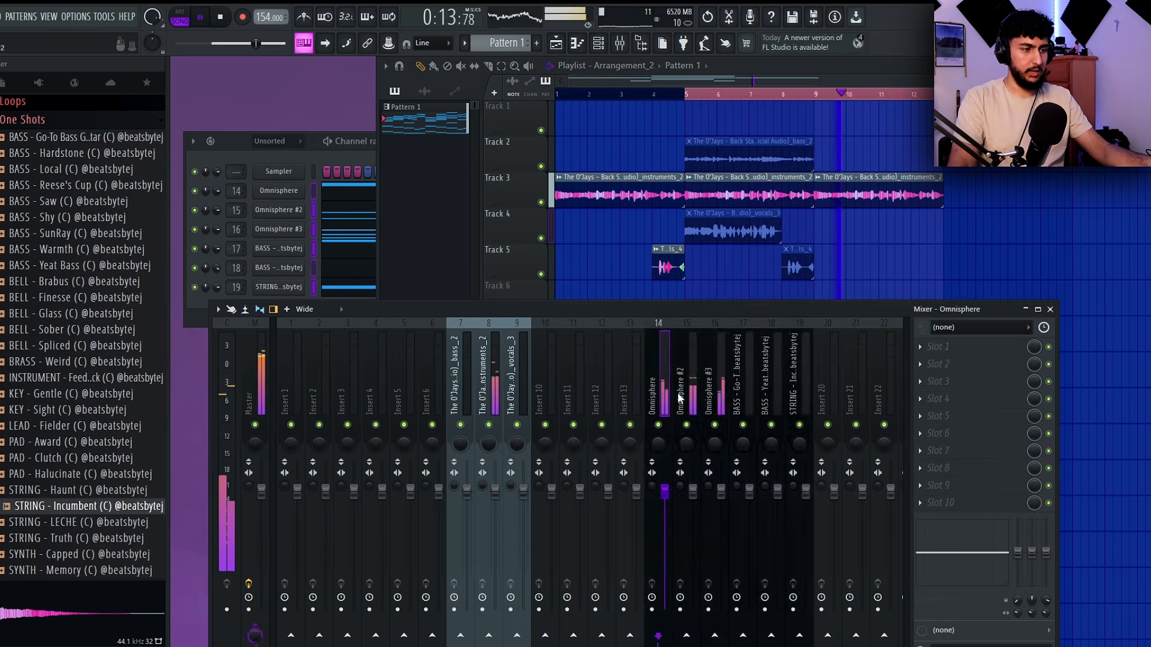
pyautogui.press('F9')
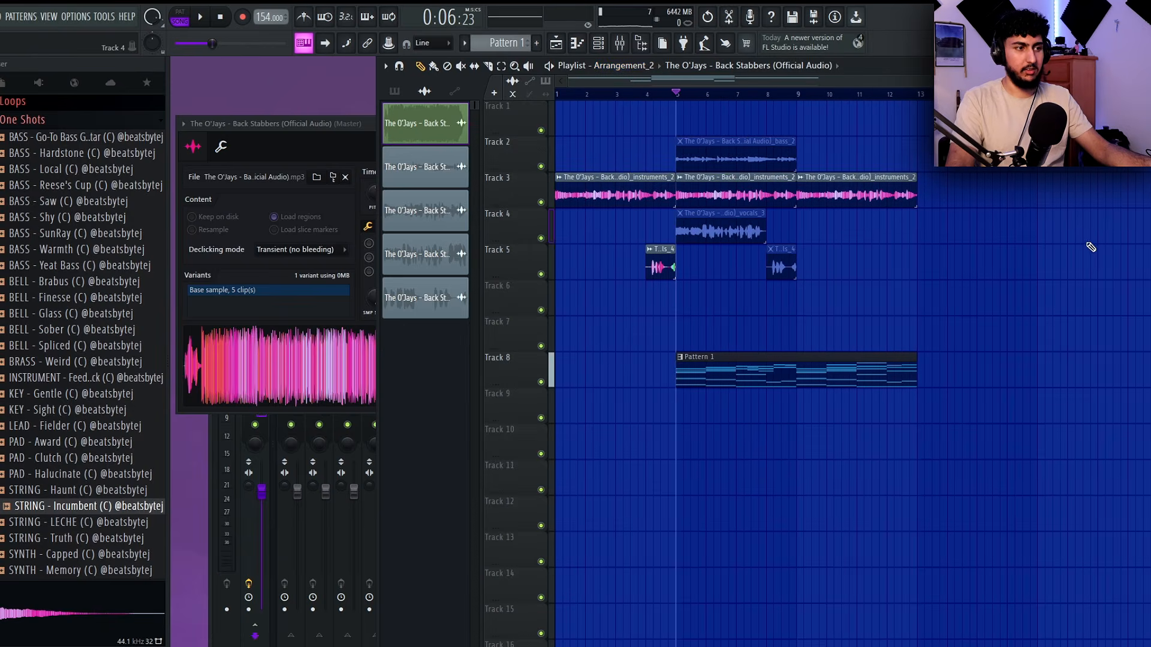
# Step: Close the sample's channel settings and expand the Resonance Multi Kit folder in the browser
pyautogui.press('Escape')
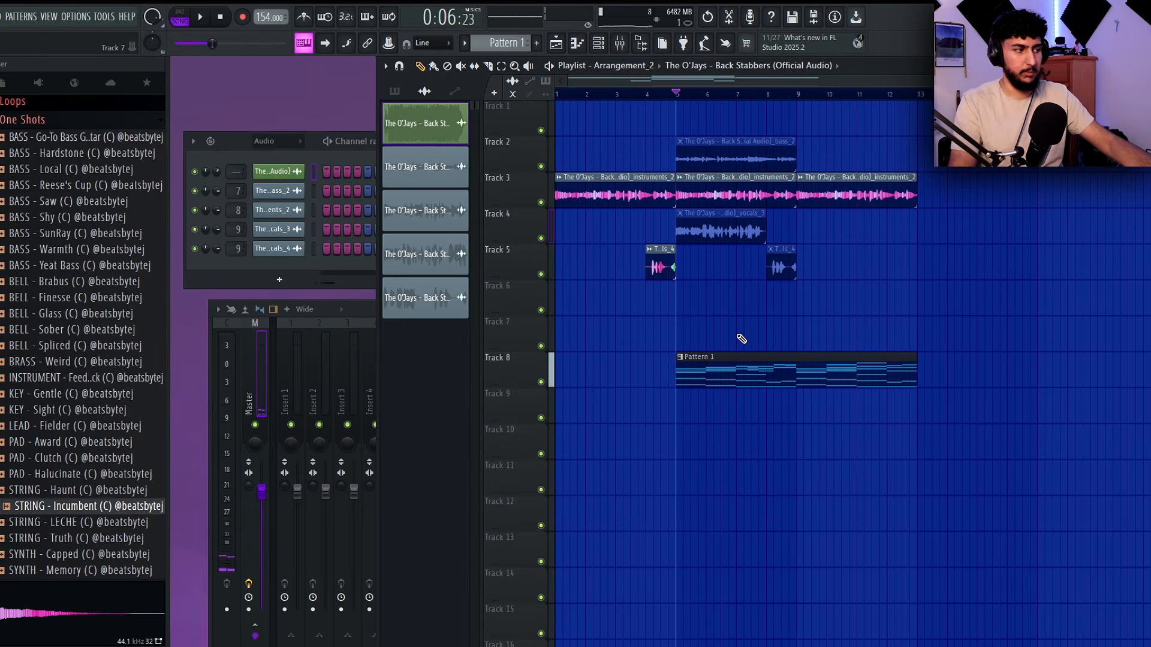
pyautogui.scroll(10, 33, 294)
pyautogui.scroll(-3, 48, 265)
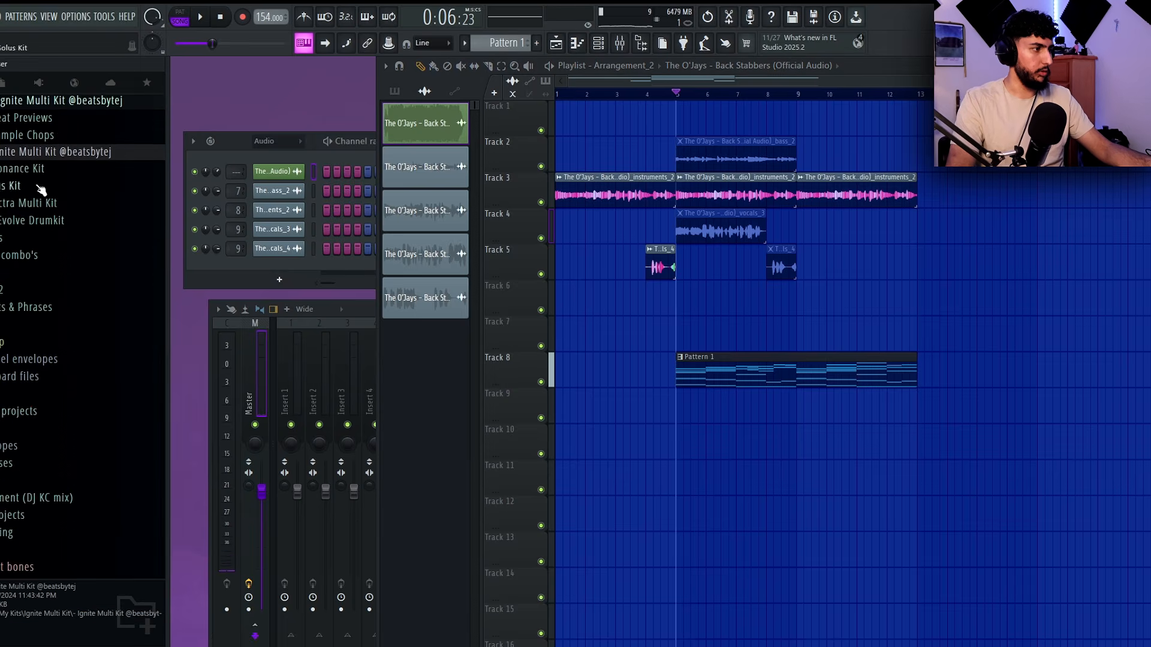
pyautogui.click(46, 170)
pyautogui.click(48, 187)
pyautogui.scroll(-2, 46, 266)
pyautogui.click(54, 136)
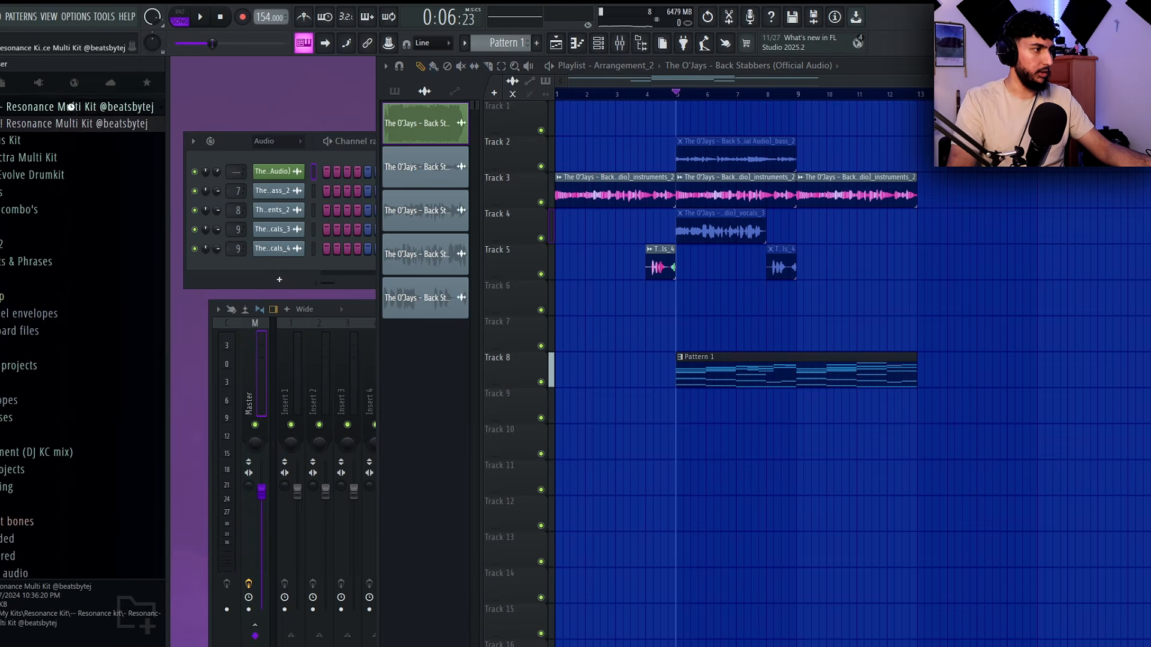
pyautogui.click(51, 299)
pyautogui.click(60, 301)
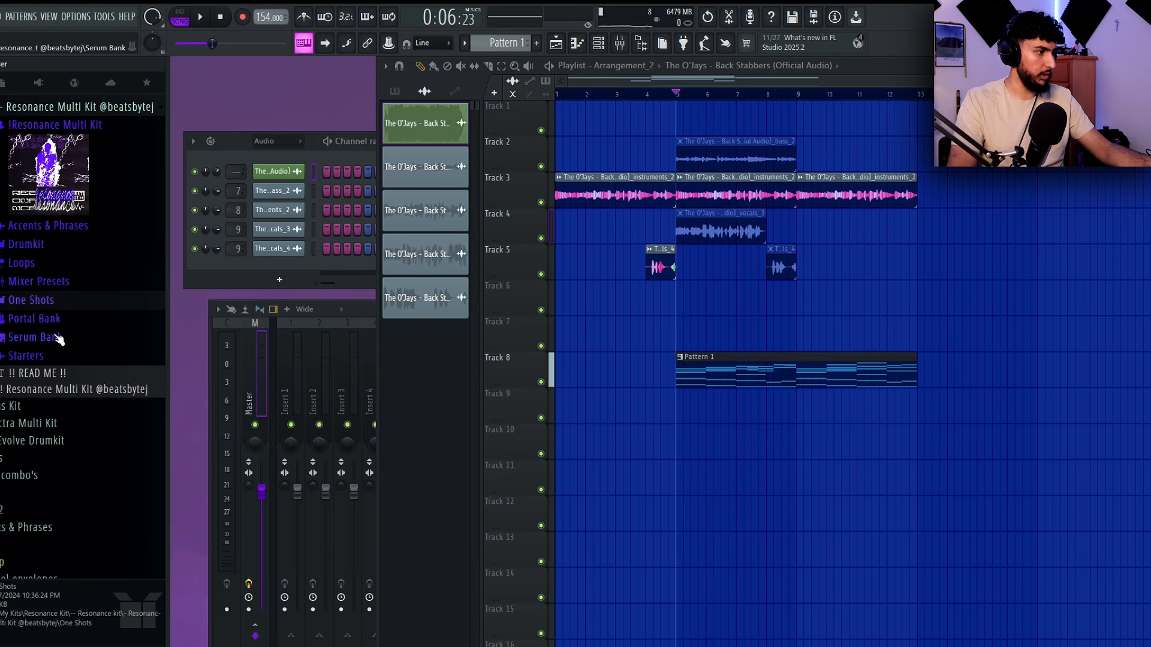
# Step: Place Riser Crash (163 bpm) from the Drumkit's FX & Risers folder on Track 7 from bar 3, with its peak at bar 5
pyautogui.click(27, 244)
pyautogui.click(43, 366)
pyautogui.click(43, 366)
pyautogui.click(36, 381)
pyautogui.moveTo(96, 324); pyautogui.dragTo(636, 331)
pyautogui.scroll(3, 637, 331)
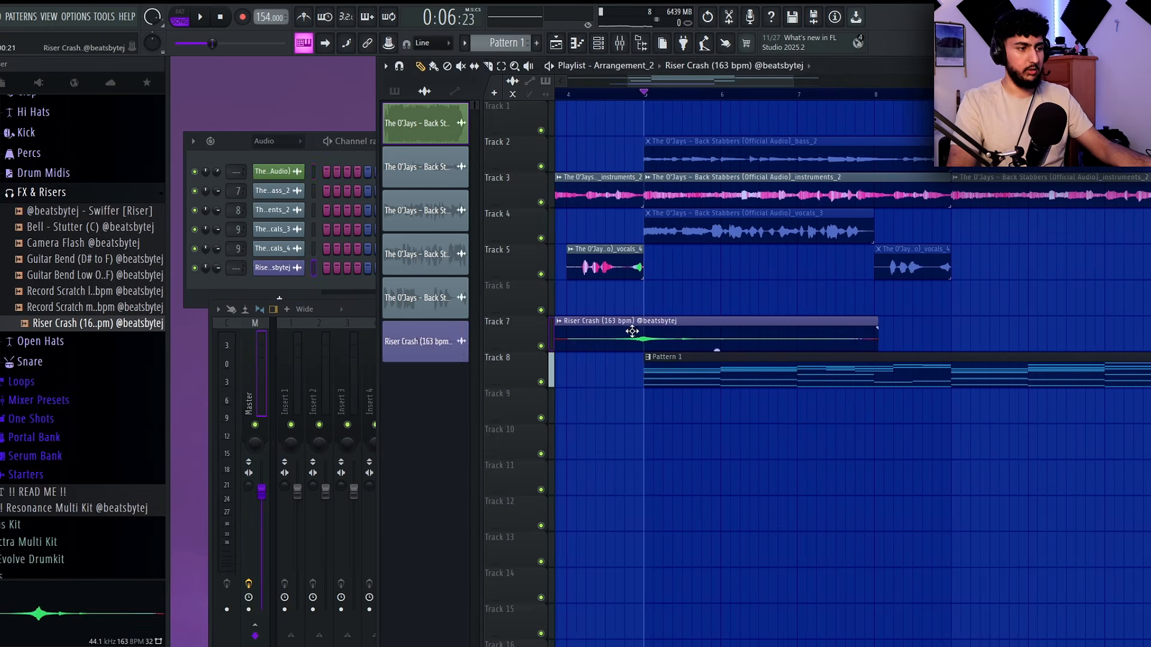
# Step: Place [FX] Go To Drum Fill from the Solus Kit's Drumkit FX folder on Track 9 ahead of bar 5
pyautogui.scroll(-4, 758, 385)
pyautogui.scroll(-5, 36, 305)
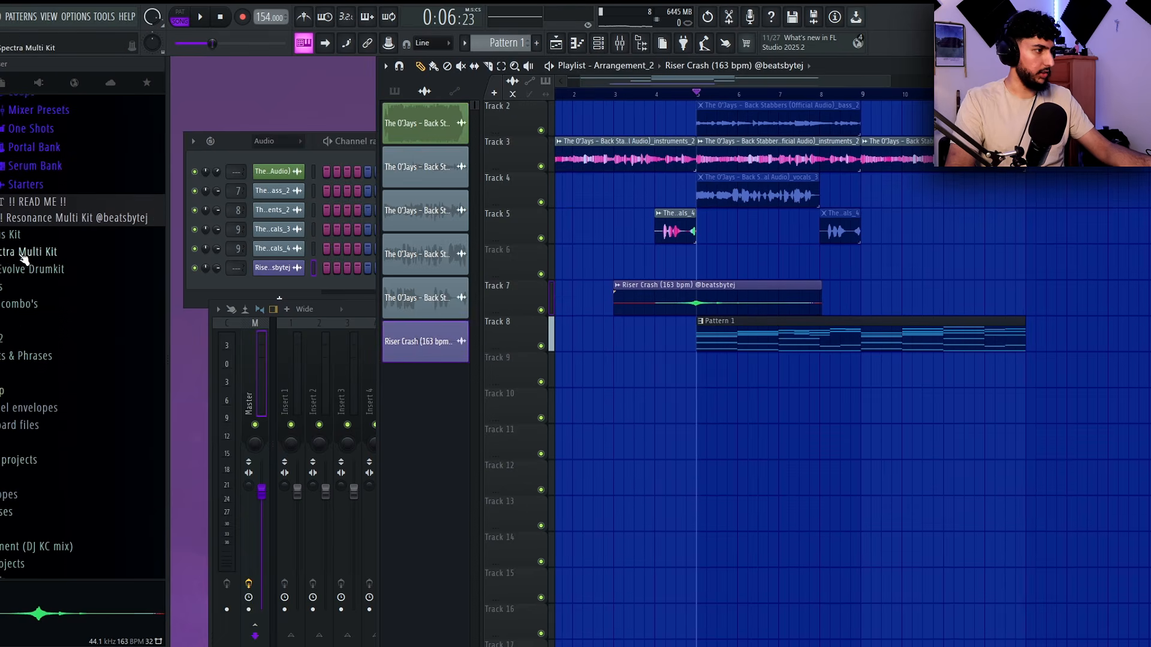
pyautogui.click(37, 237)
pyautogui.scroll(-4, 46, 305)
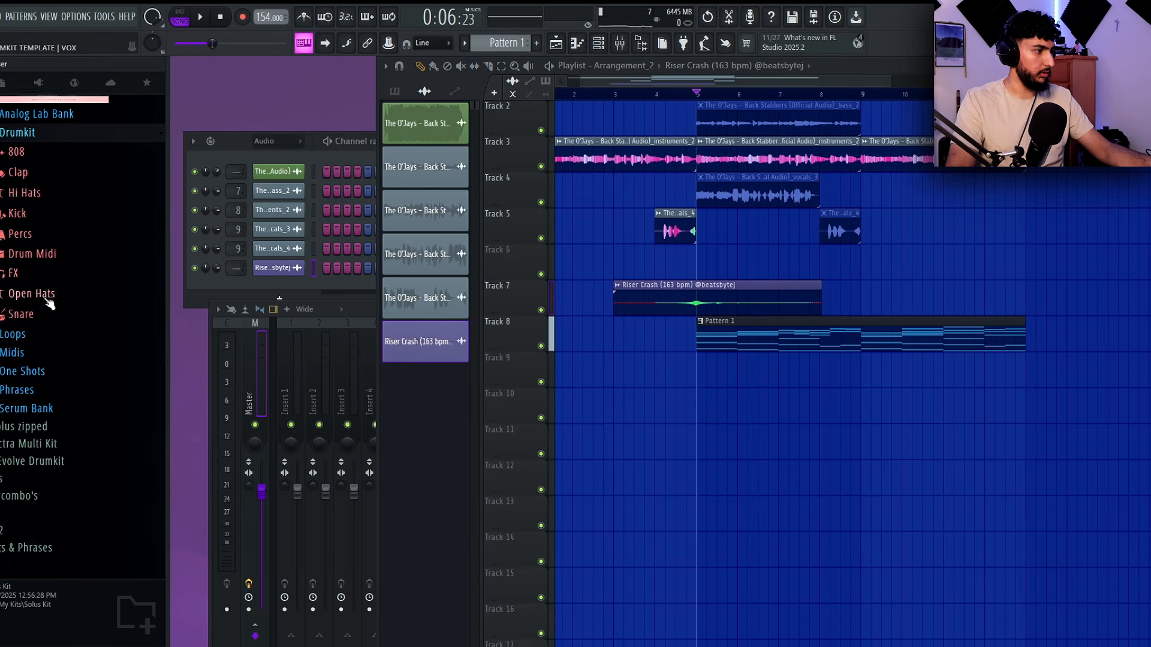
pyautogui.click(45, 271)
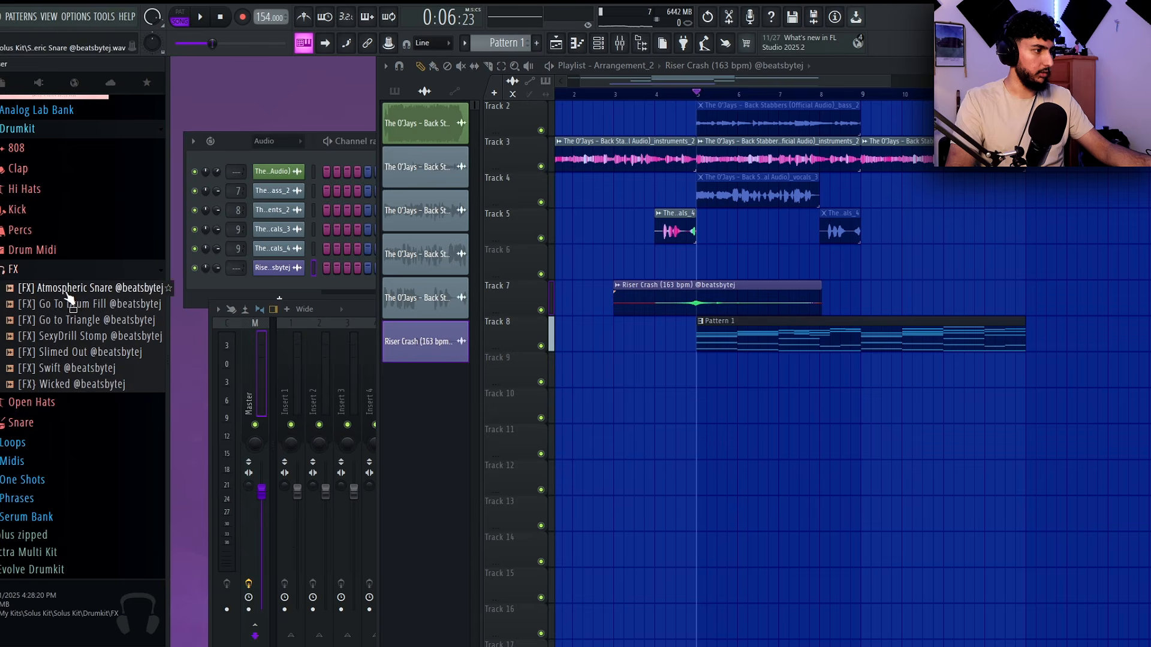
pyautogui.moveTo(60, 304); pyautogui.dragTo(691, 371)
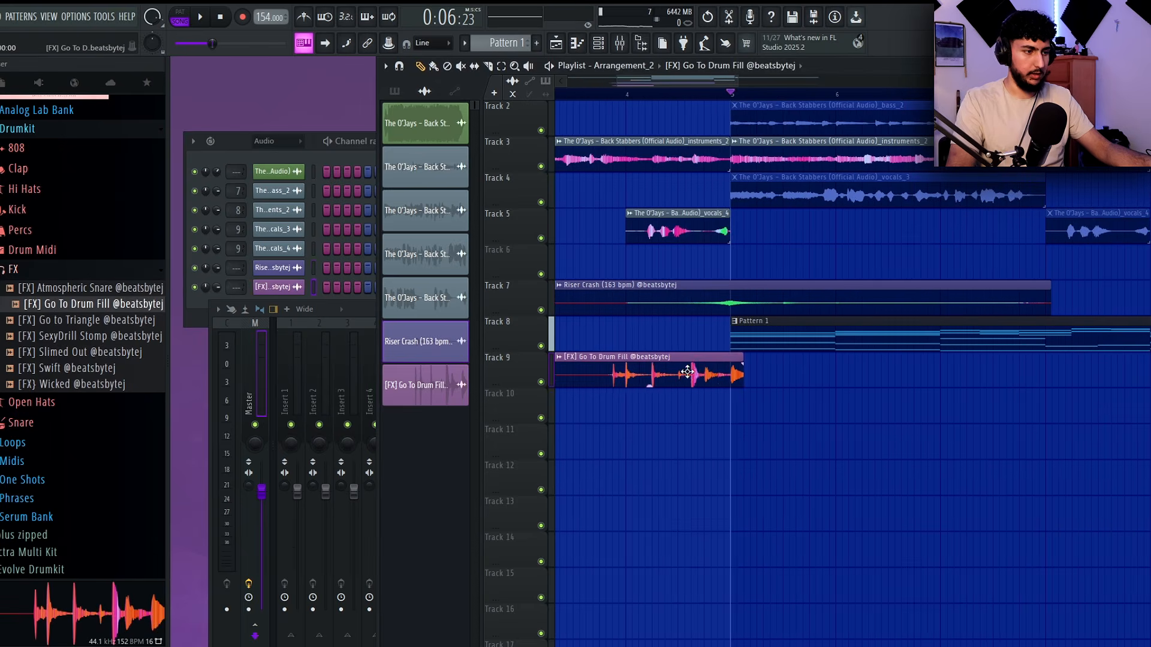
# Step: Align the drum fill clip's end with bar 5 and trim its start to partway through bar 4
pyautogui.press('space')
pyautogui.moveTo(771, 296); pyautogui.dragTo(850, 263)
pyautogui.scroll(3, 786, 357)
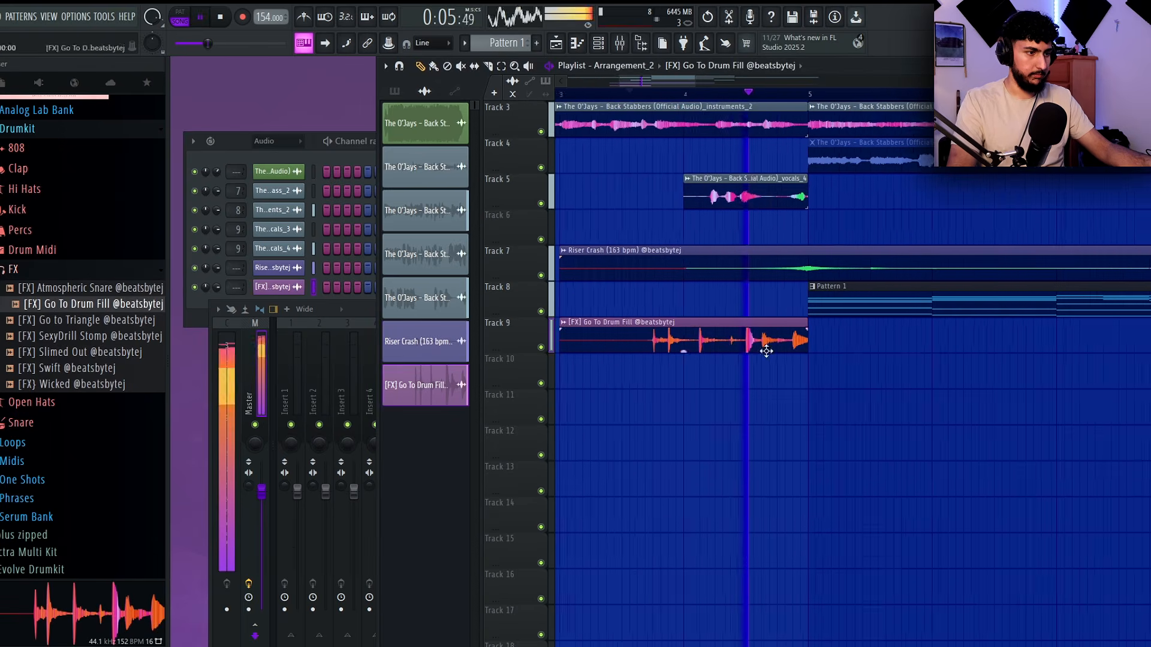
pyautogui.press('space')
pyautogui.moveTo(621, 330); pyautogui.dragTo(848, 328)
pyautogui.moveTo(983, 181); pyautogui.dragTo(800, 230)
pyautogui.scroll(-2, 801, 231)
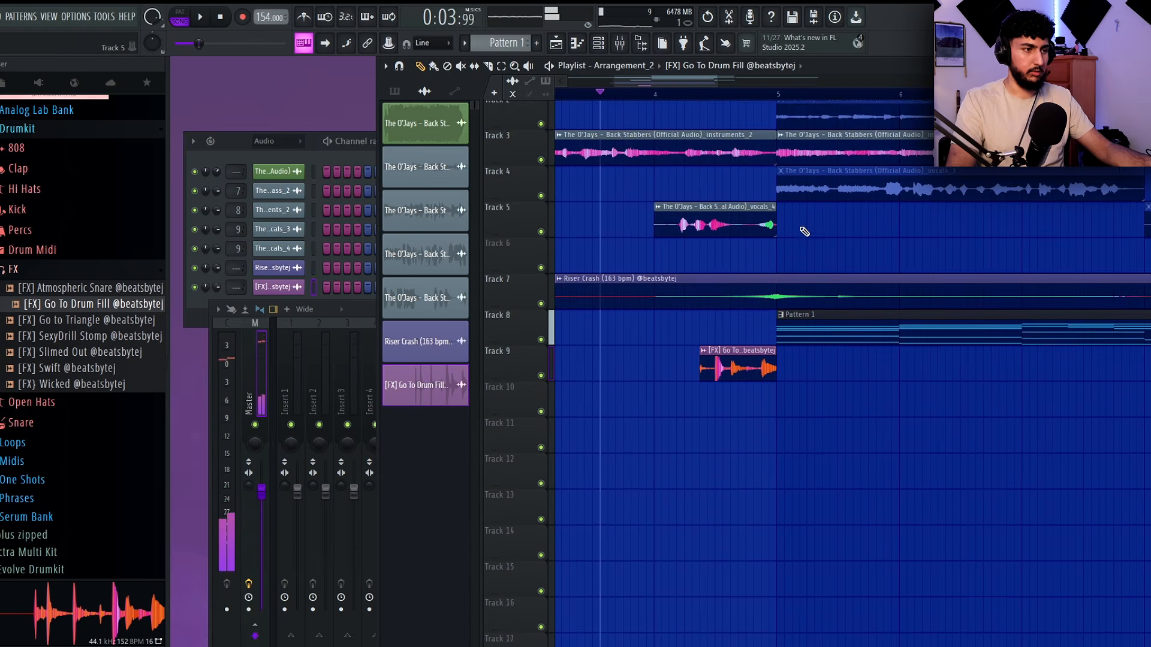
# Step: Play the intro into bar 5 to check the riser and drum fill transition
pyautogui.scroll(-1, 695, 226)
pyautogui.moveTo(842, 289); pyautogui.dragTo(873, 270)
pyautogui.press('space')
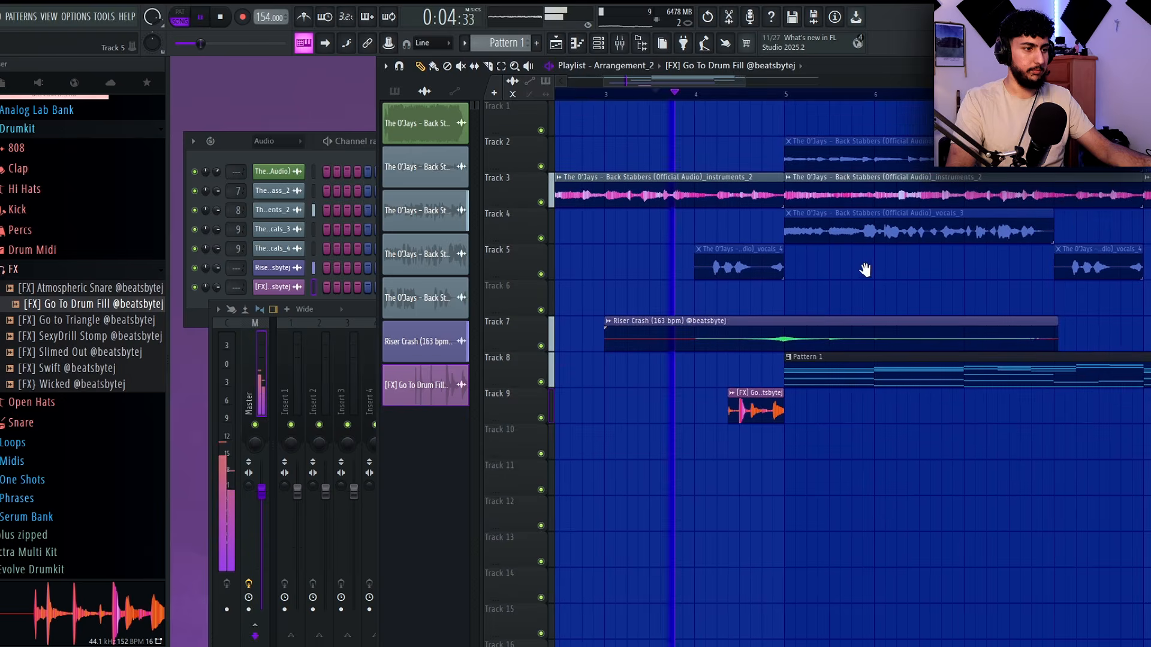
pyautogui.scroll(-2, 871, 294)
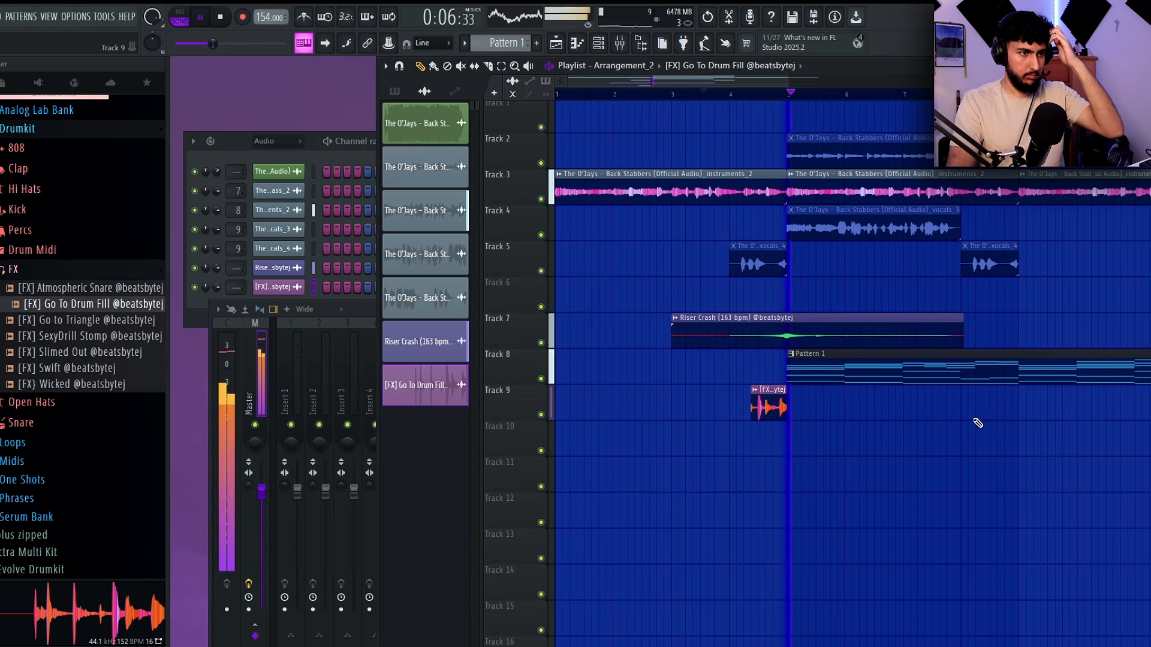
pyautogui.click(283, 149)
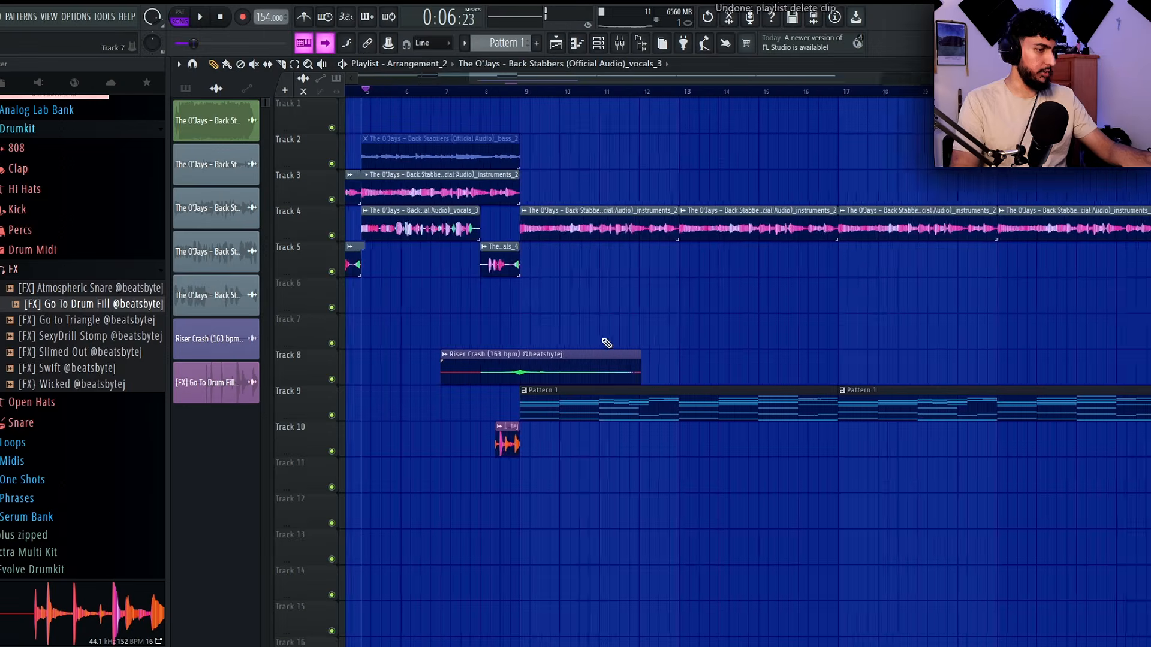
pyautogui.scroll(-2, 469, 446)
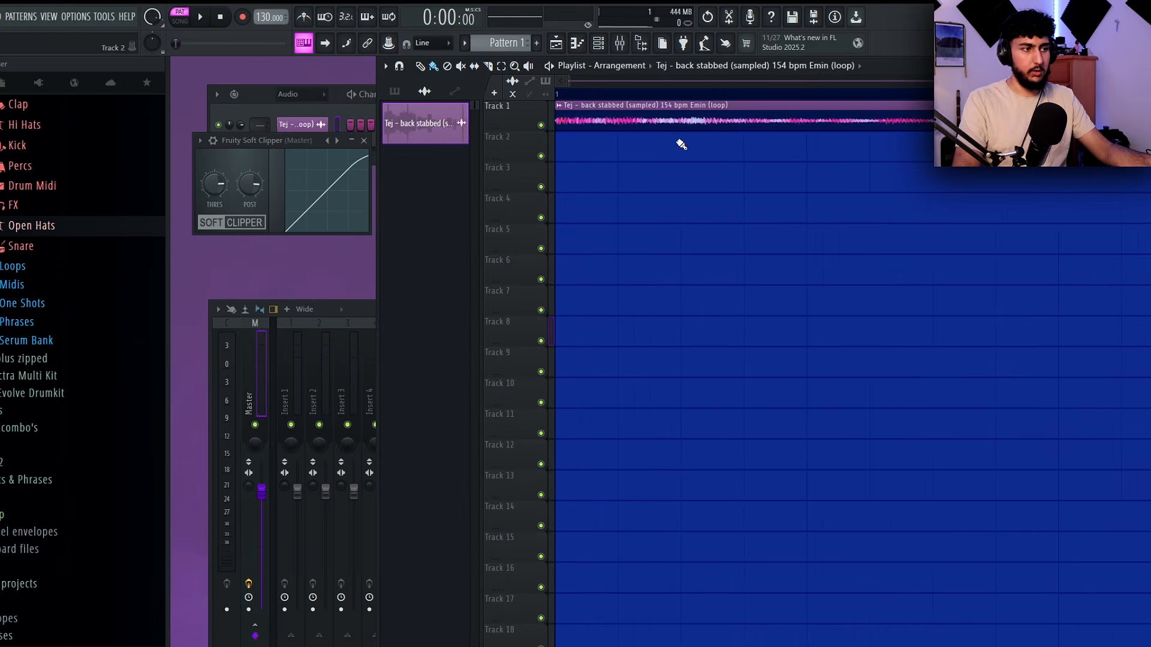
# Step: Switch playback to song mode and set the project tempo to 154 BPM for the "back stabbed" loop
pyautogui.scroll(-5, 681, 144)
pyautogui.click(180, 17)
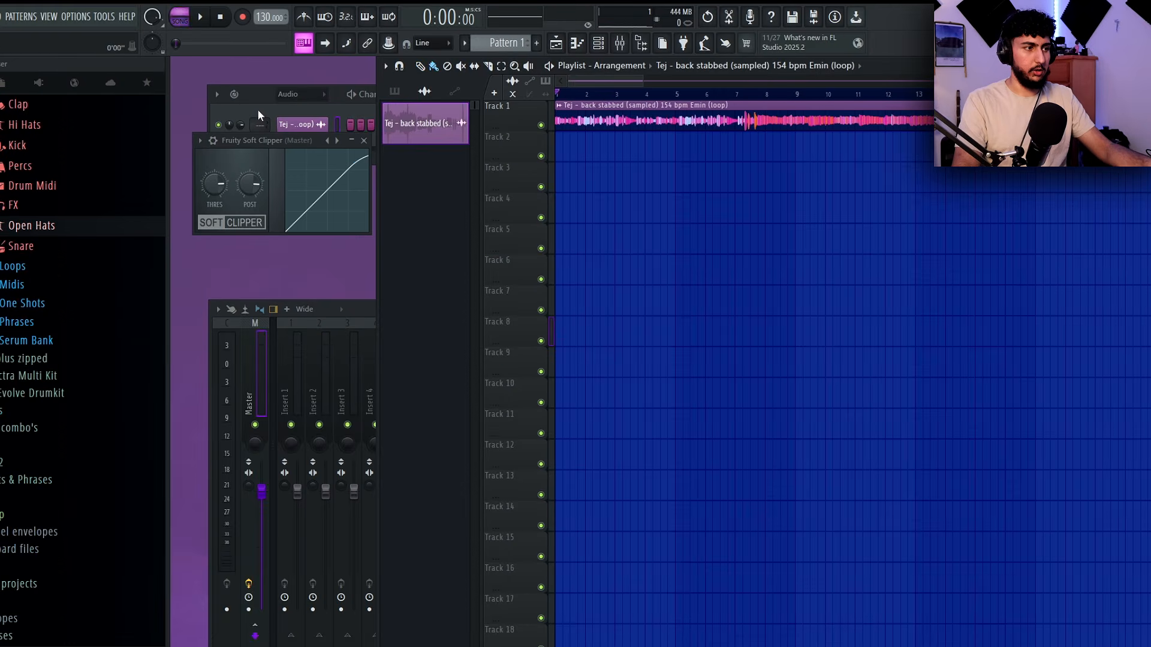
pyautogui.scroll(-2, 601, 108)
pyautogui.doubleClick(267, 17)
pyautogui.write('154')
pyautogui.press('Return')
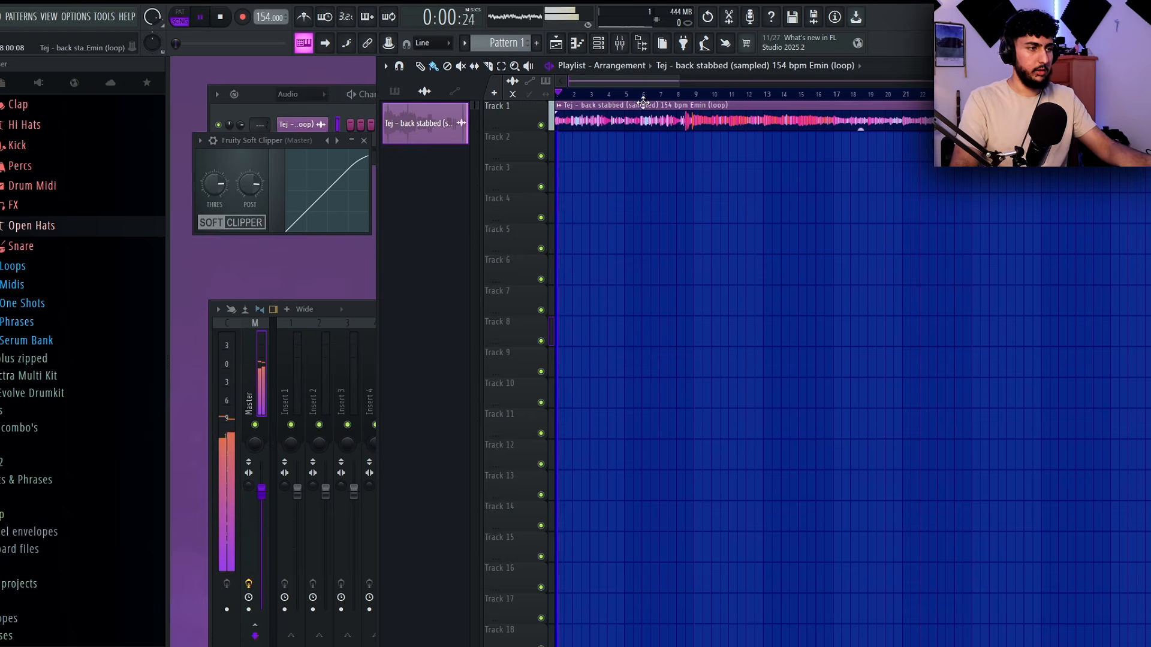
# Step: Play the "back stabbed" loop from about bar 8, open its channel settings, and set the playhead near bar 9
pyautogui.click(675, 96)
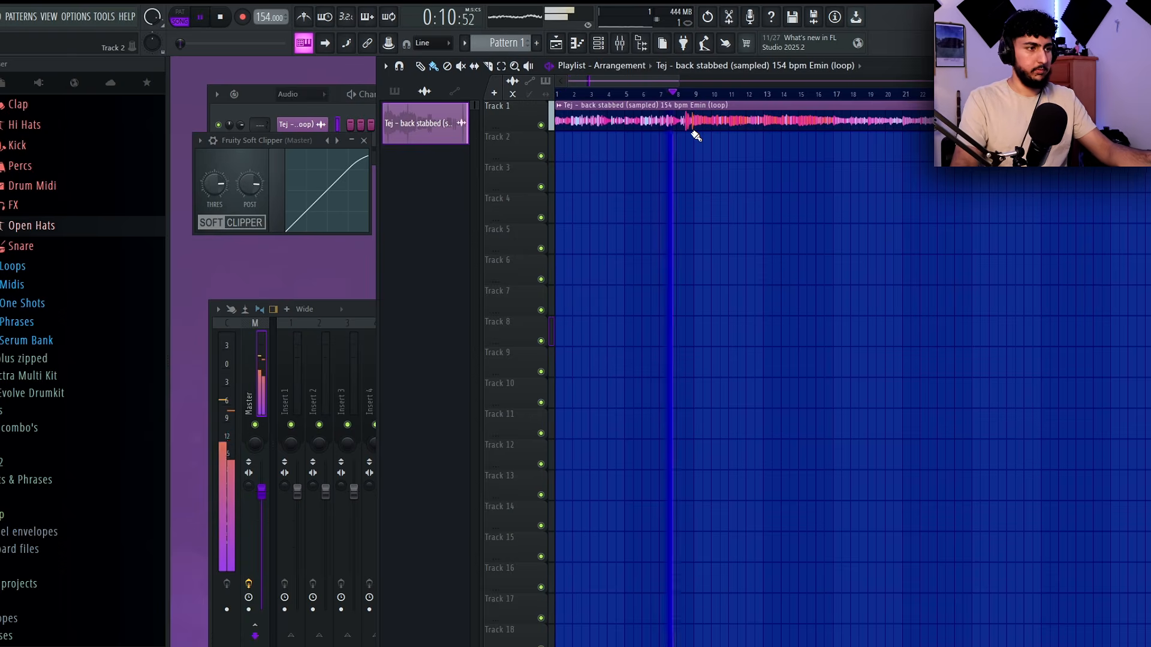
pyautogui.doubleClick(727, 120)
pyautogui.click(605, 305)
pyautogui.click(618, 346)
pyautogui.rightClick(689, 332)
pyautogui.scroll(-3, 789, 214)
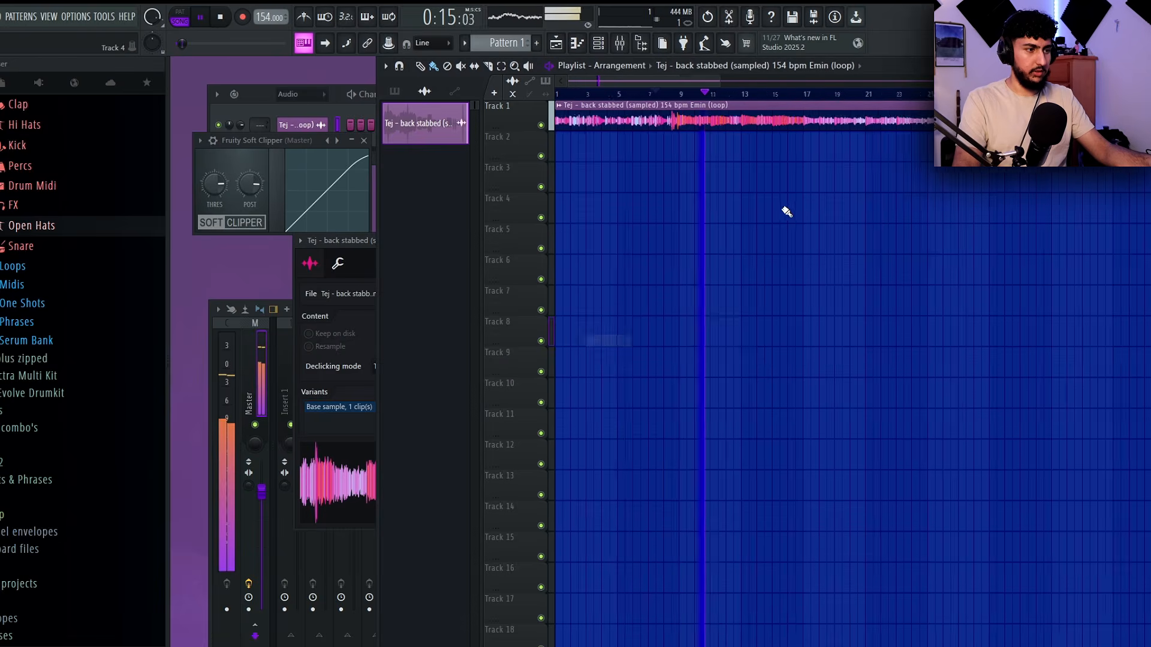
pyautogui.press('space')
pyautogui.moveTo(658, 94); pyautogui.dragTo(736, 105)
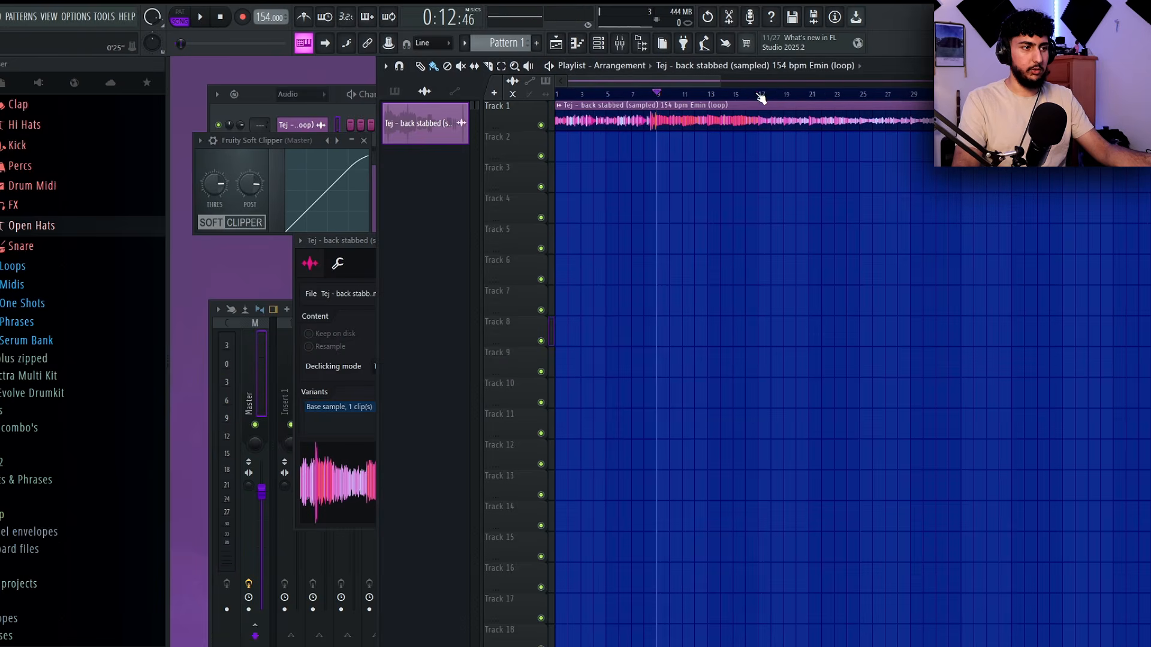
# Step: Show all channels in the channel rack and route the "back stabbed" loop to mixer insert 5
pyautogui.click(301, 103)
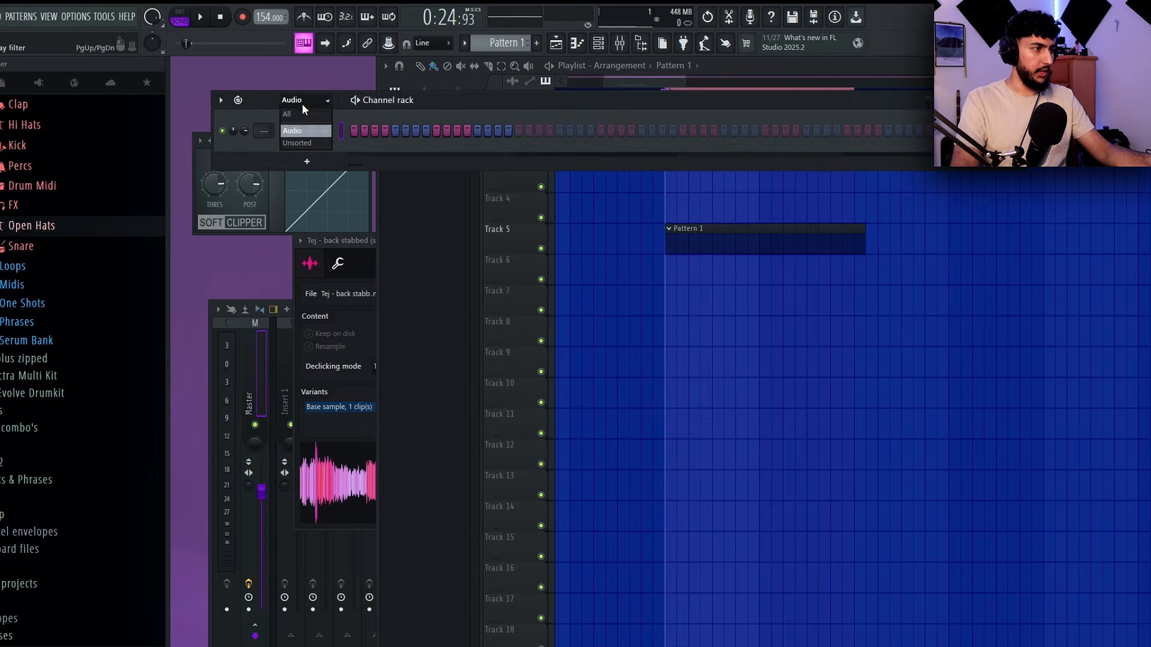
pyautogui.click(303, 114)
pyautogui.moveTo(476, 99); pyautogui.dragTo(513, 176)
pyautogui.click(364, 141)
pyautogui.click(364, 141)
pyautogui.hotkey('ctrl', 'l')
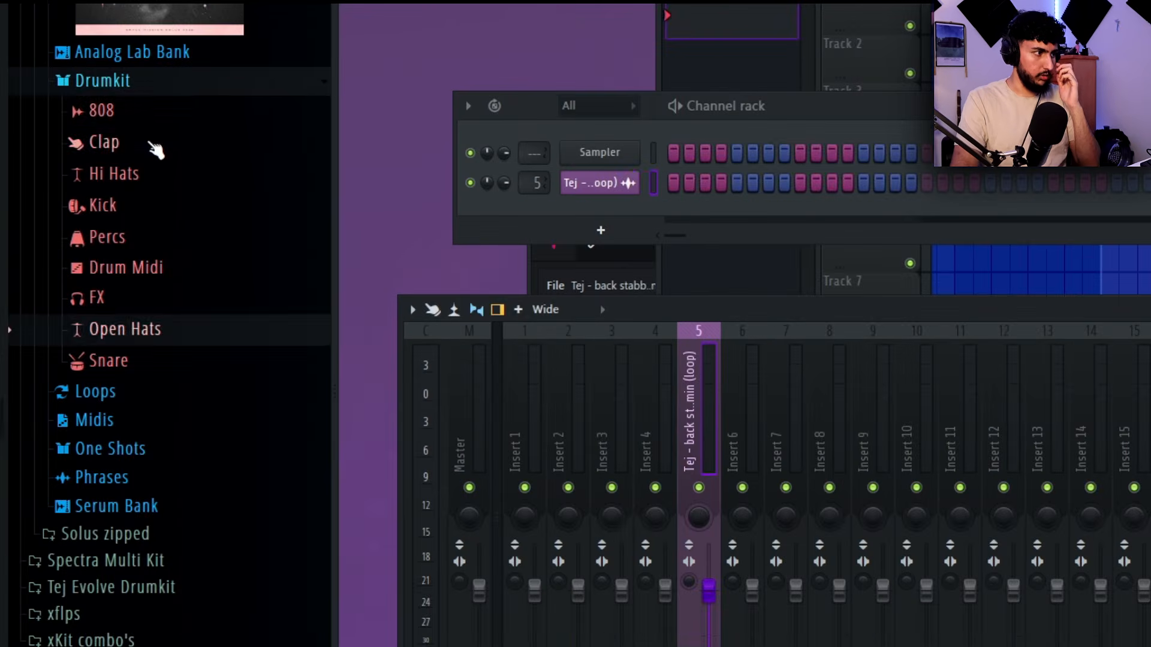
# Step: Audition the Drumkit's 808 samples and add [808] Infinite Spinz as a new channel
pyautogui.click(136, 114)
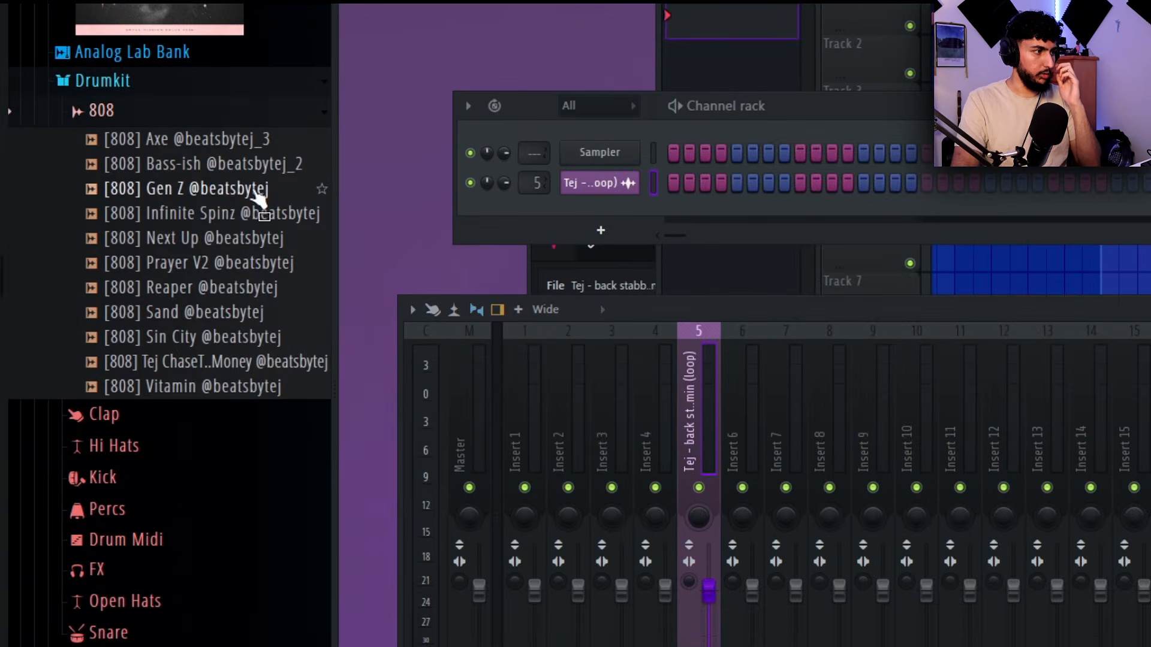
pyautogui.click(221, 217)
pyautogui.click(211, 238)
pyautogui.click(212, 264)
pyautogui.click(208, 288)
pyautogui.click(228, 191)
pyautogui.click(231, 214)
pyautogui.moveTo(232, 216); pyautogui.dragTo(596, 214)
pyautogui.click(188, 111)
# Step: Audition the Drumkit's kick samples and add [KICK] Lights as a new channel
pyautogui.scroll(-4, 186, 120)
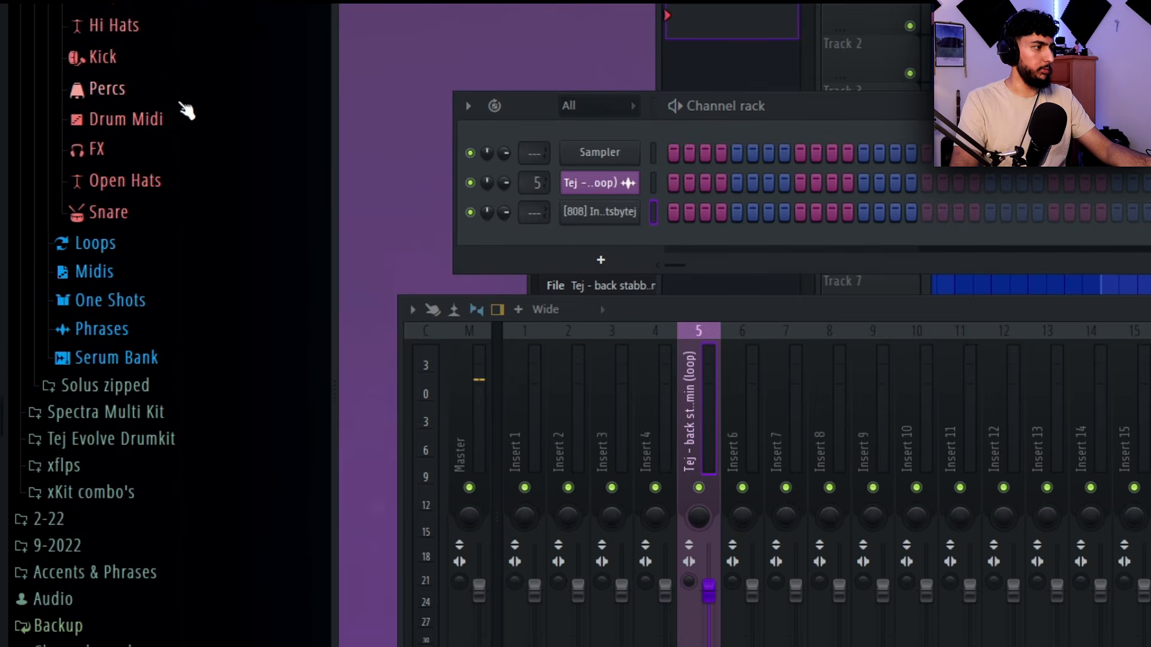
pyautogui.scroll(4, 211, 217)
pyautogui.click(171, 208)
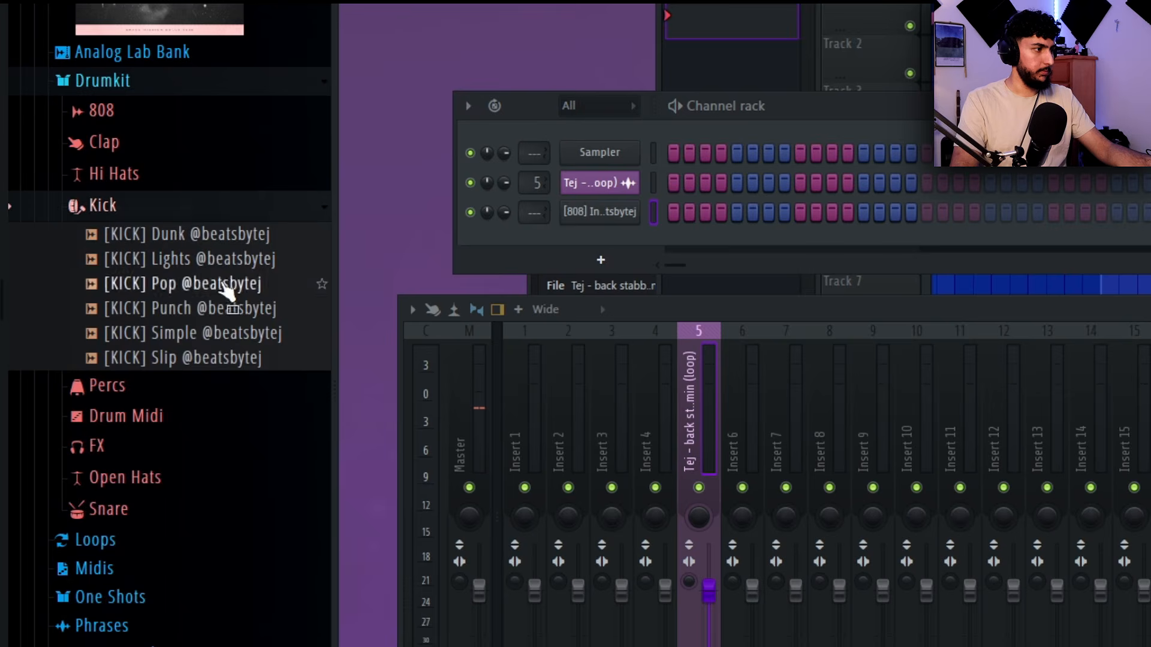
pyautogui.click(200, 309)
pyautogui.click(147, 260)
pyautogui.moveTo(147, 260); pyautogui.dragTo(579, 247)
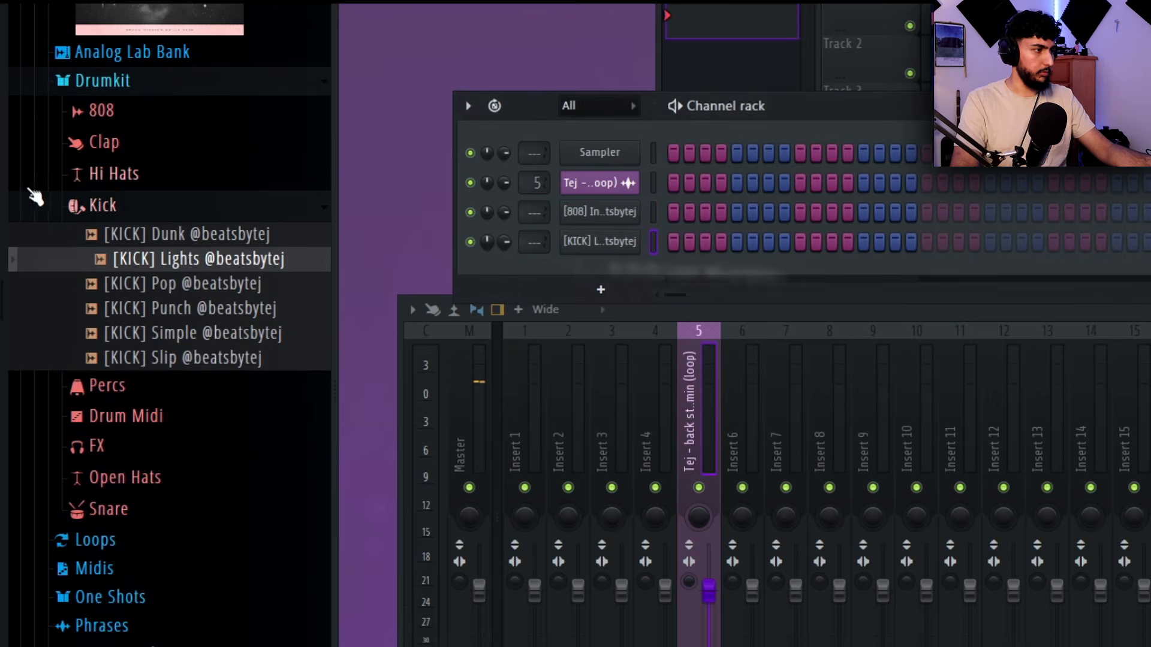
pyautogui.click(33, 200)
# Step: Audition the Drumkit's hi-hat samples and add [HI HAT] Cart as a new channel
pyautogui.click(175, 177)
pyautogui.click(191, 252)
pyautogui.click(209, 234)
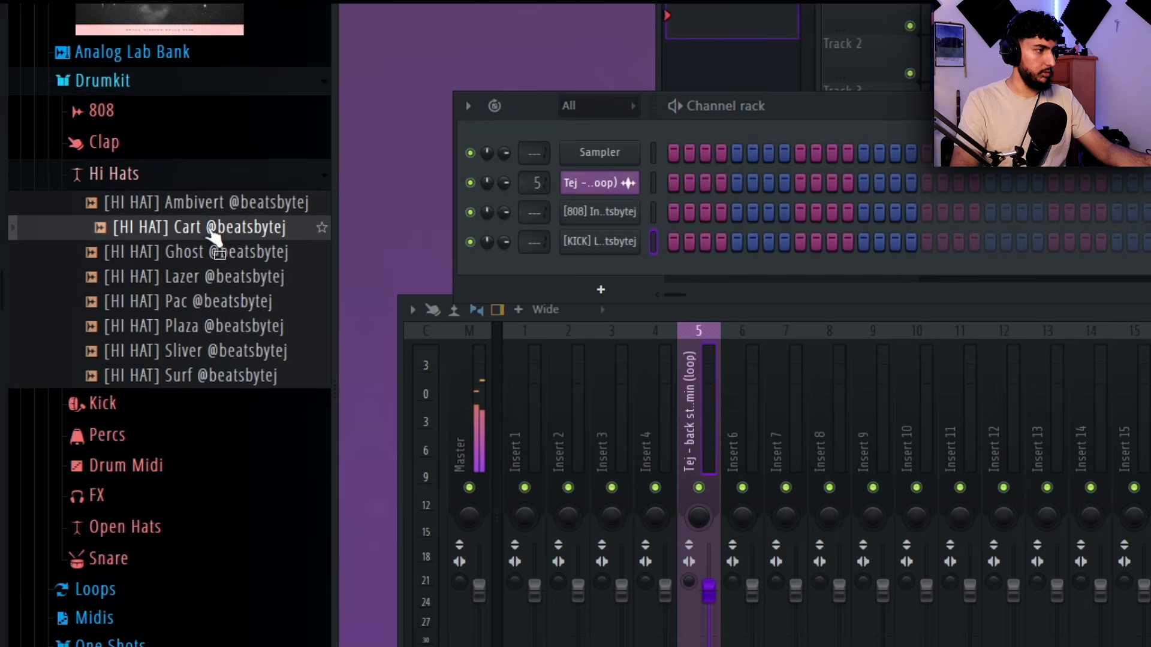
pyautogui.moveTo(643, 276); pyautogui.dragTo(644, 275)
pyautogui.click(123, 174)
# Step: Audition the Drumkit's open hats and add [OPEN HAT] Last Time as a new channel
pyautogui.scroll(-2, 161, 168)
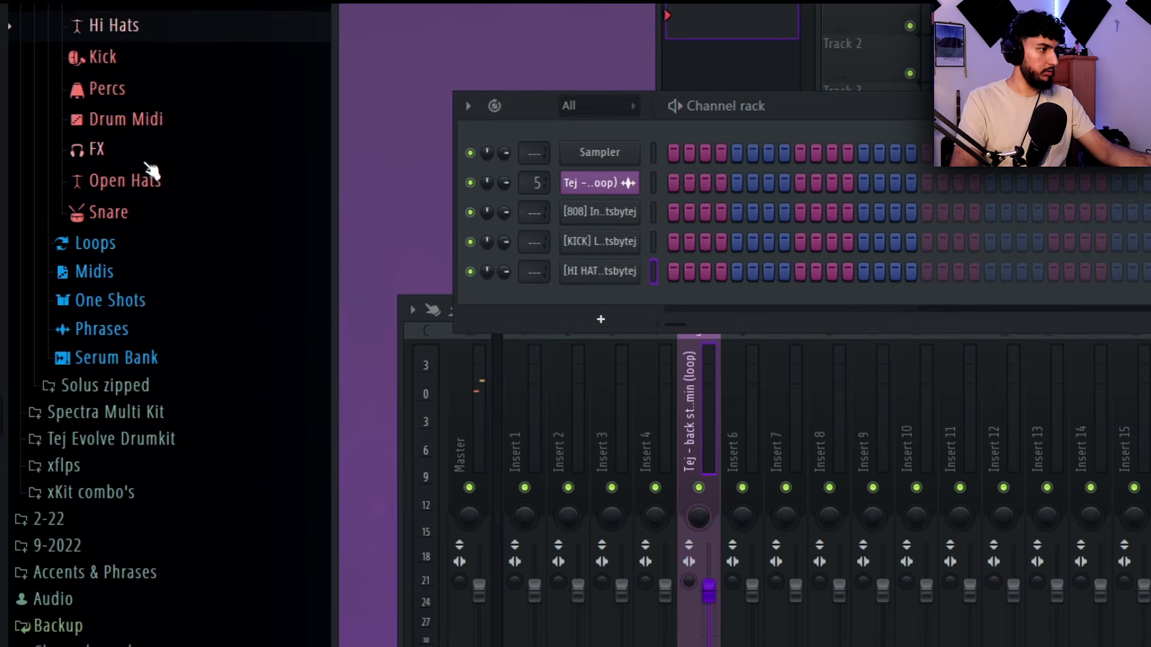
pyautogui.click(126, 180)
pyautogui.click(227, 334)
pyautogui.click(227, 285)
pyautogui.moveTo(227, 284); pyautogui.dragTo(624, 300)
pyautogui.click(119, 187)
# Step: Audition the Drumkit's snare samples and add [SNARE] Trap Jump as a new channel
pyautogui.click(120, 212)
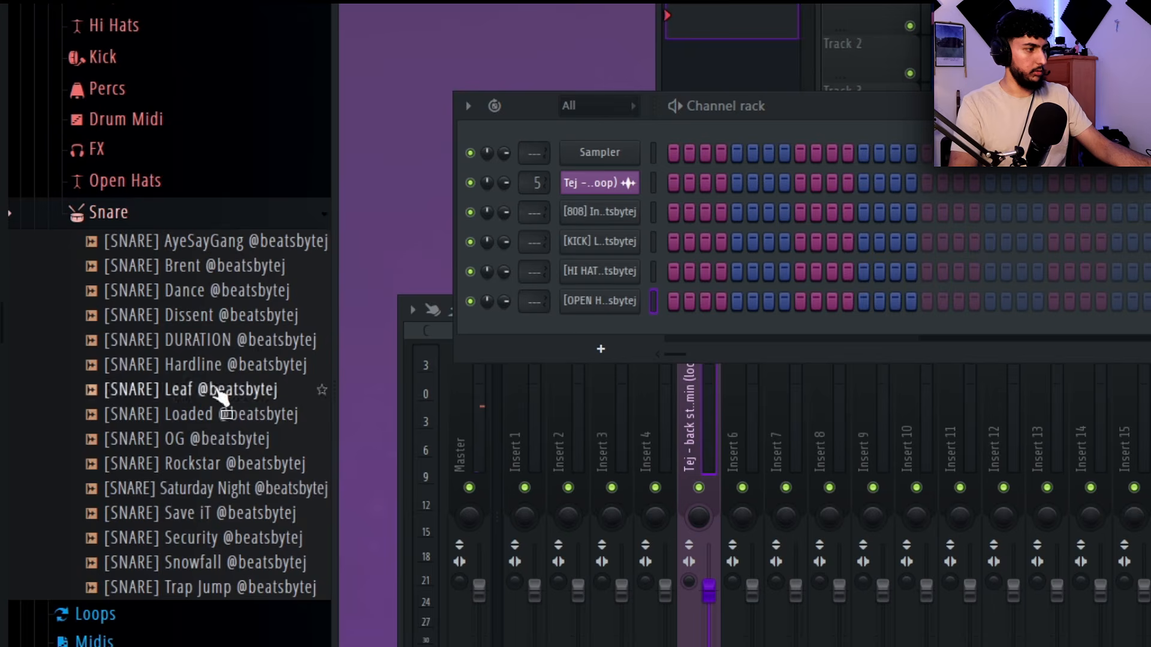
pyautogui.click(210, 589)
pyautogui.click(199, 514)
pyautogui.click(199, 540)
pyautogui.click(199, 570)
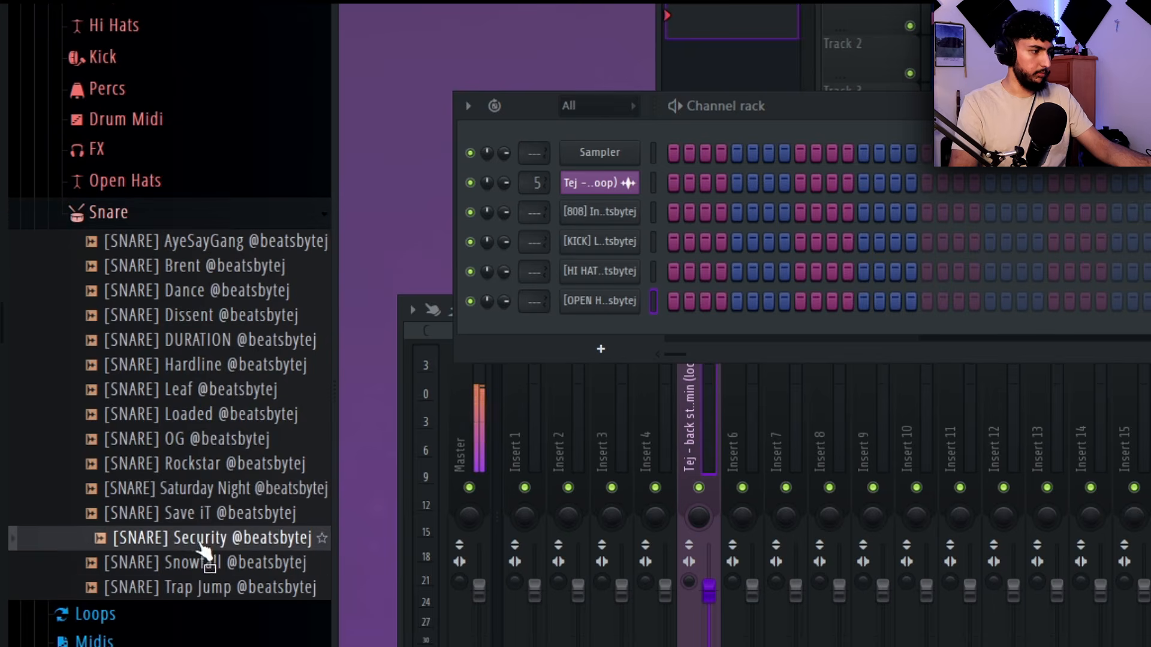
pyautogui.click(205, 589)
pyautogui.moveTo(706, 457); pyautogui.dragTo(593, 320)
# Step: Audition the Drumkit's FX samples and add [FX] Go to Triangle as a new channel
pyautogui.click(101, 155)
pyautogui.scroll(2, 149, 218)
pyautogui.scroll(-2, 171, 324)
pyautogui.click(173, 301)
pyautogui.click(180, 277)
pyautogui.click(185, 253)
pyautogui.click(186, 229)
pyautogui.moveTo(190, 228); pyautogui.dragTo(619, 348)
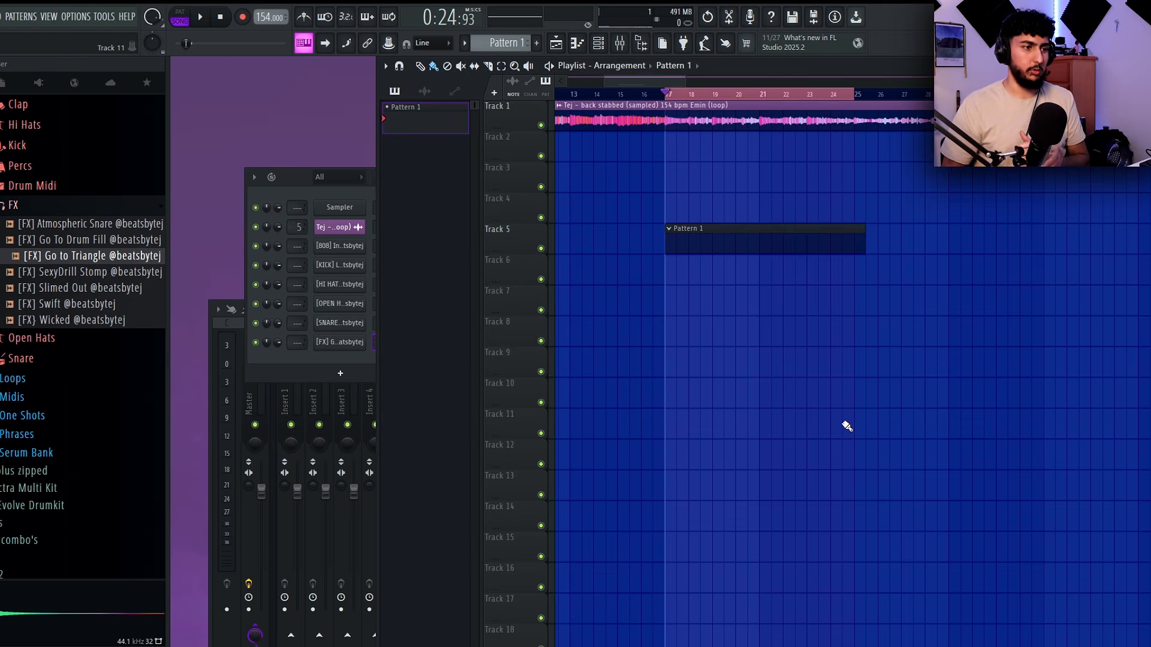
# Step: Open the Trap Jump snare in the piano roll and place a C5 note on beat 3 of bar 1
pyautogui.click(292, 179)
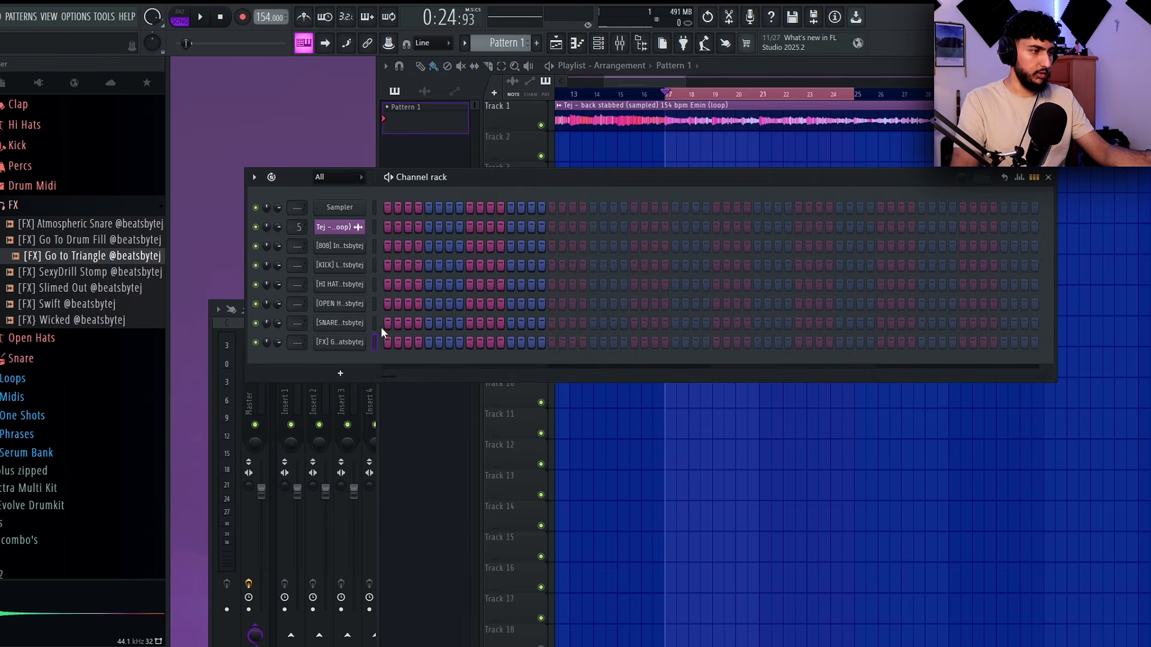
pyautogui.click(360, 324)
pyautogui.press('F6')
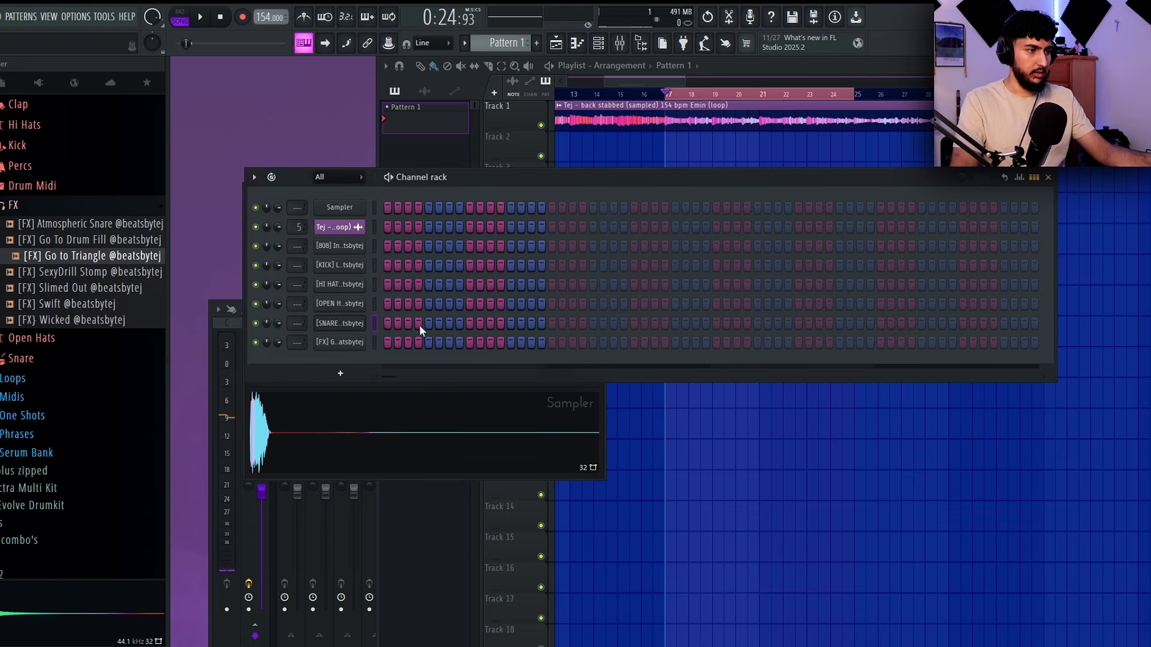
pyautogui.rightClick(360, 323)
pyautogui.click(391, 324)
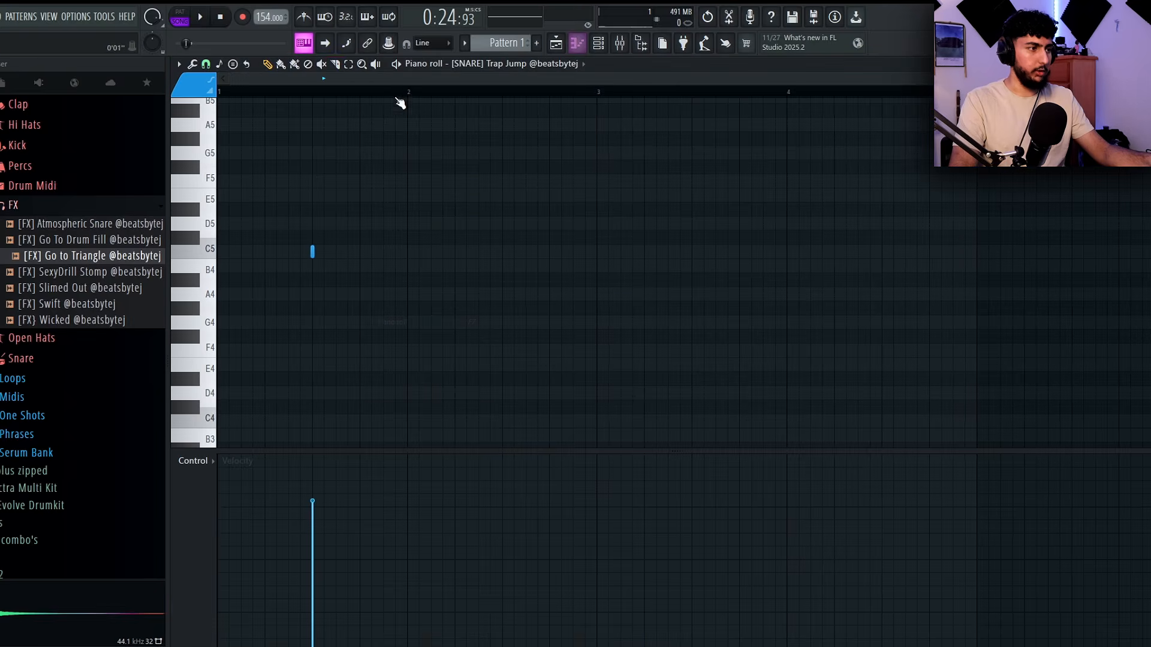
# Step: Duplicate the snare note onto beat 3 of every bar through bar 8 and play it with the loop
pyautogui.hotkey('ctrl', 'b')
pyautogui.hotkey('ctrl', 'b')
pyautogui.hotkey('ctrl', 'b')
pyautogui.hotkey('ctrl', 'b')
pyautogui.hotkey('ctrl', 'b')
pyautogui.hotkey('ctrl', 'b')
pyautogui.hotkey('ctrl', 'b')
pyautogui.hotkey('ctrl', 'b')
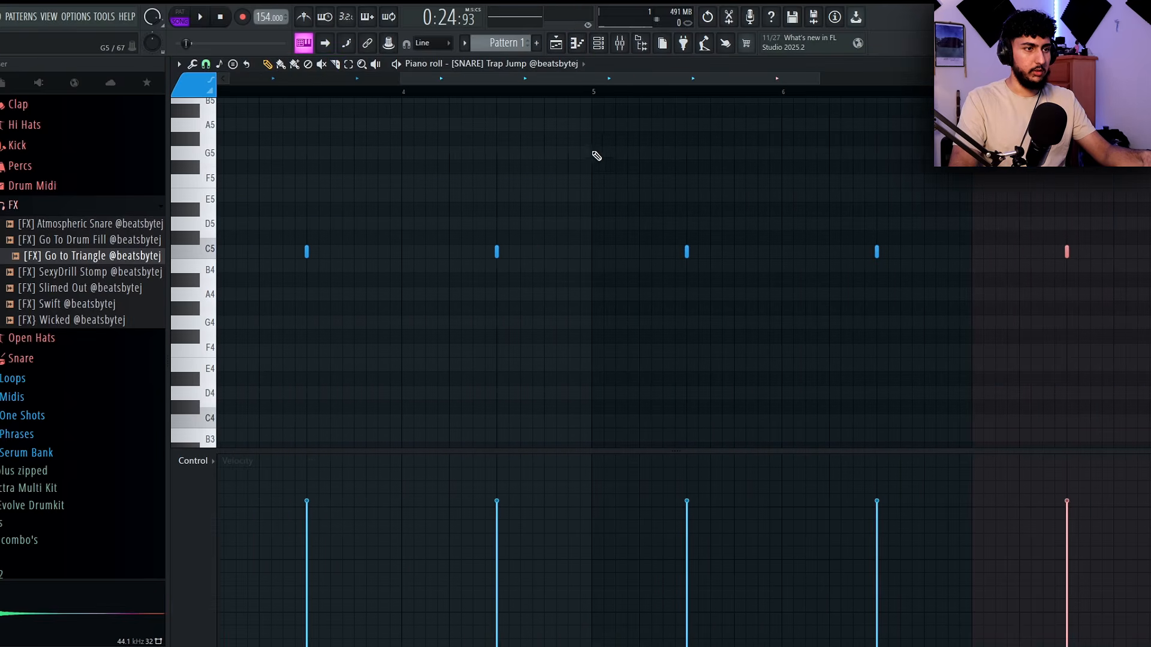
pyautogui.keyDown('ctrl'); pyautogui.rightClick(650, 167); pyautogui.keyUp('ctrl')
pyautogui.press('space')
pyautogui.scroll(-1, 841, 181)
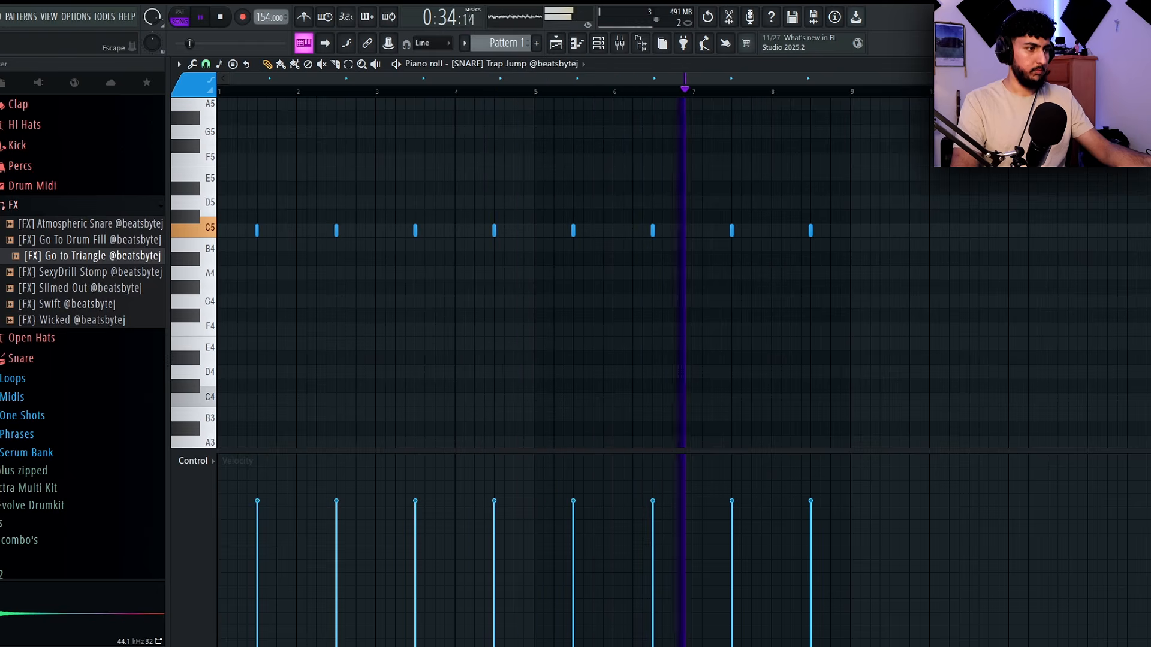
# Step: Return to the channel rack and fill the hi-hat channel on every second step
pyautogui.click(1141, 64)
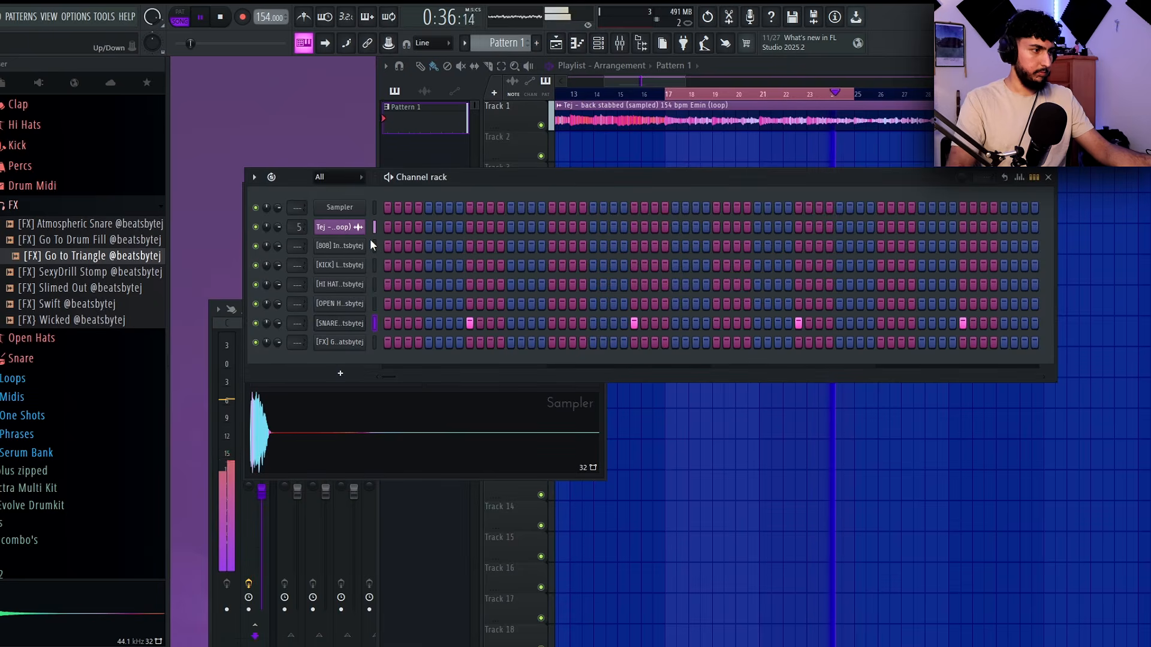
pyautogui.rightClick(359, 286)
pyautogui.click(515, 325)
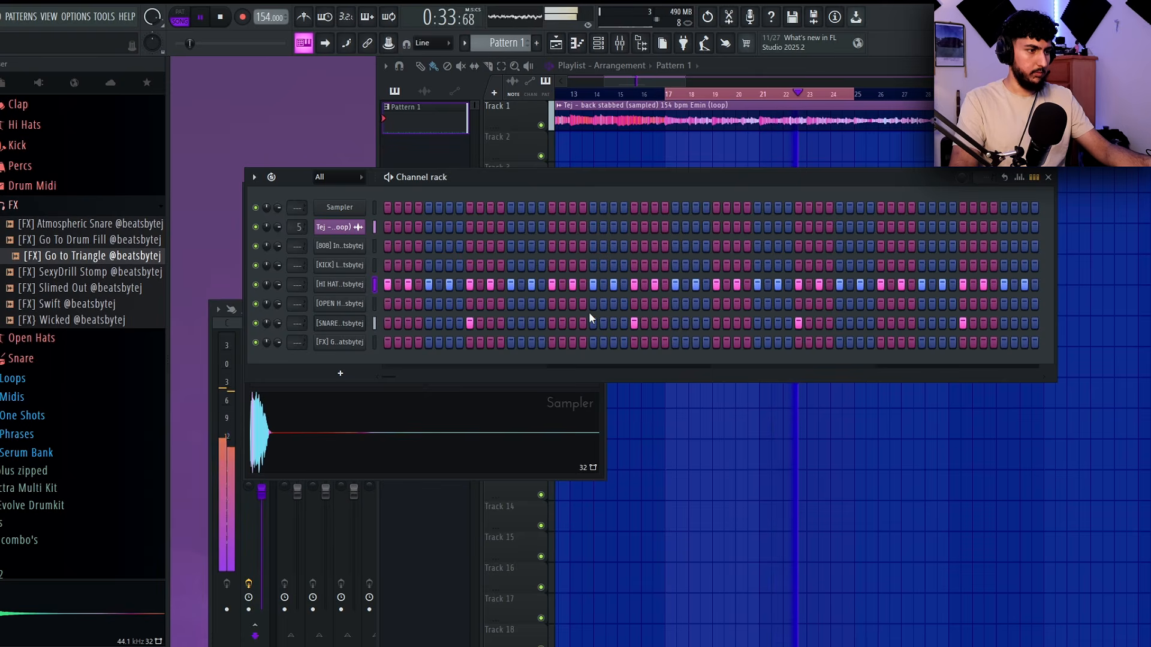
# Step: Open the Last Time open hat in the piano roll and place C5 notes on beat 2 of bars 2 and 6
pyautogui.rightClick(364, 303)
pyautogui.click(397, 304)
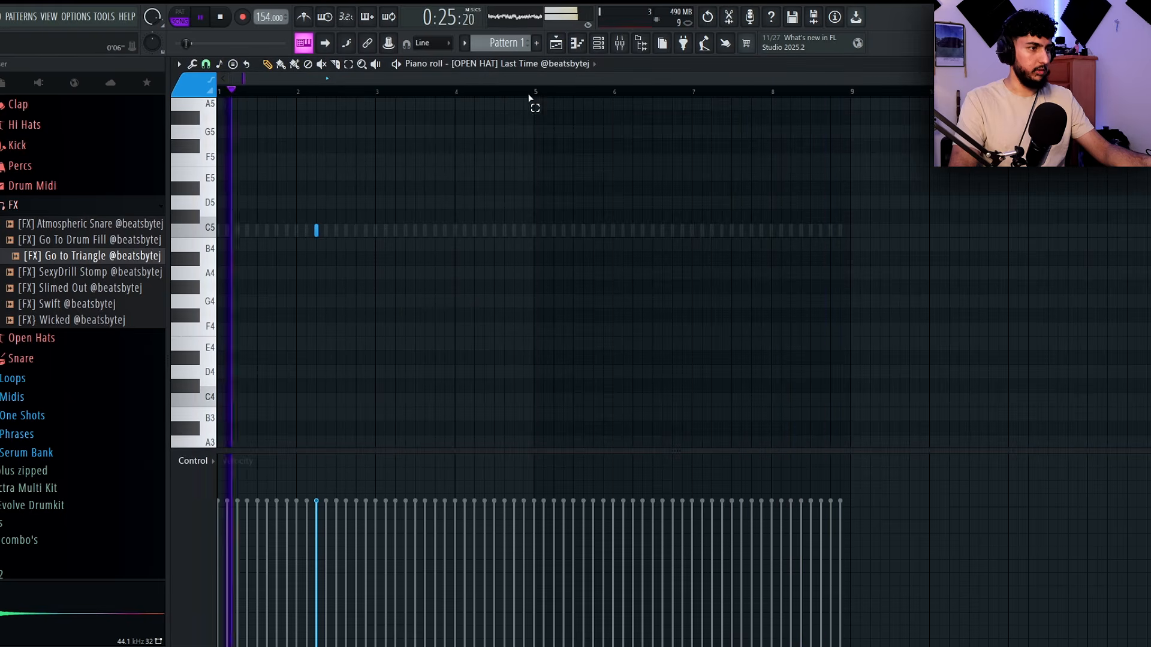
pyautogui.click(633, 230)
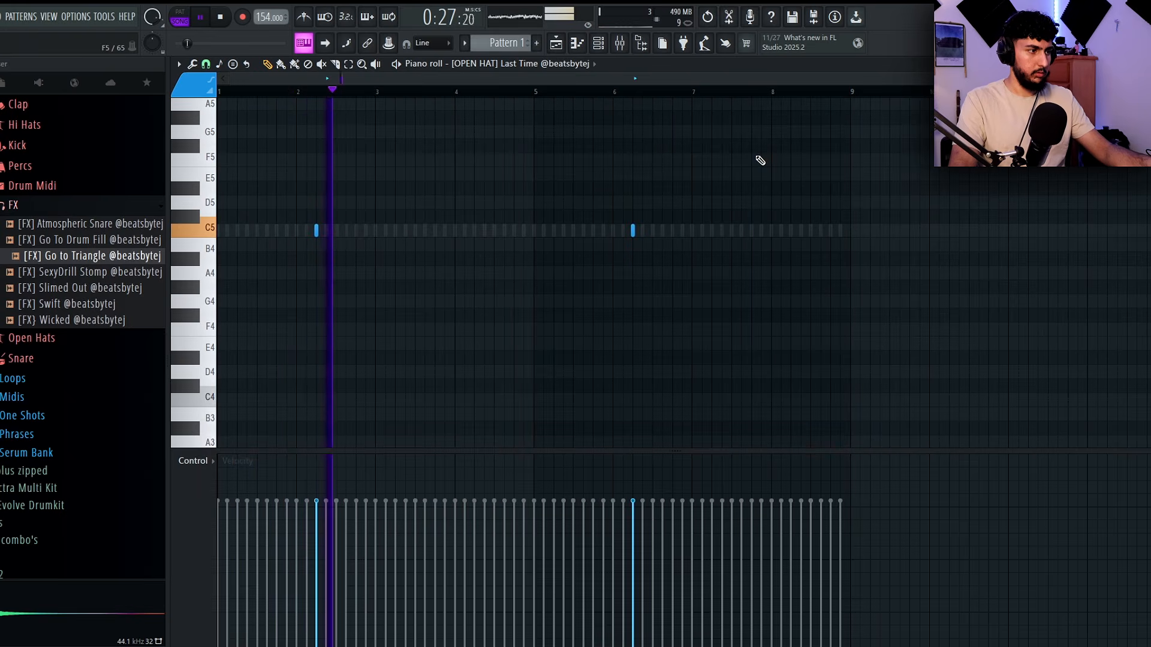
# Step: Open the Go to Triangle FX in the piano roll and leave a single C5 note on beat 2 of bar 8
pyautogui.click(1142, 64)
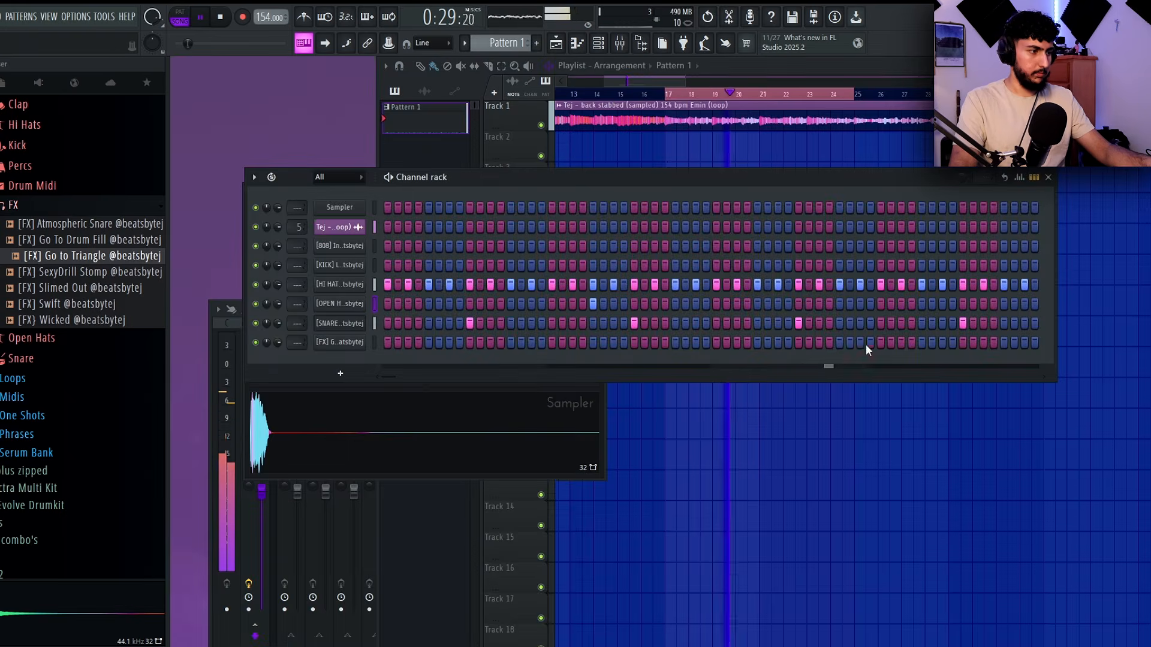
pyautogui.click(1003, 343)
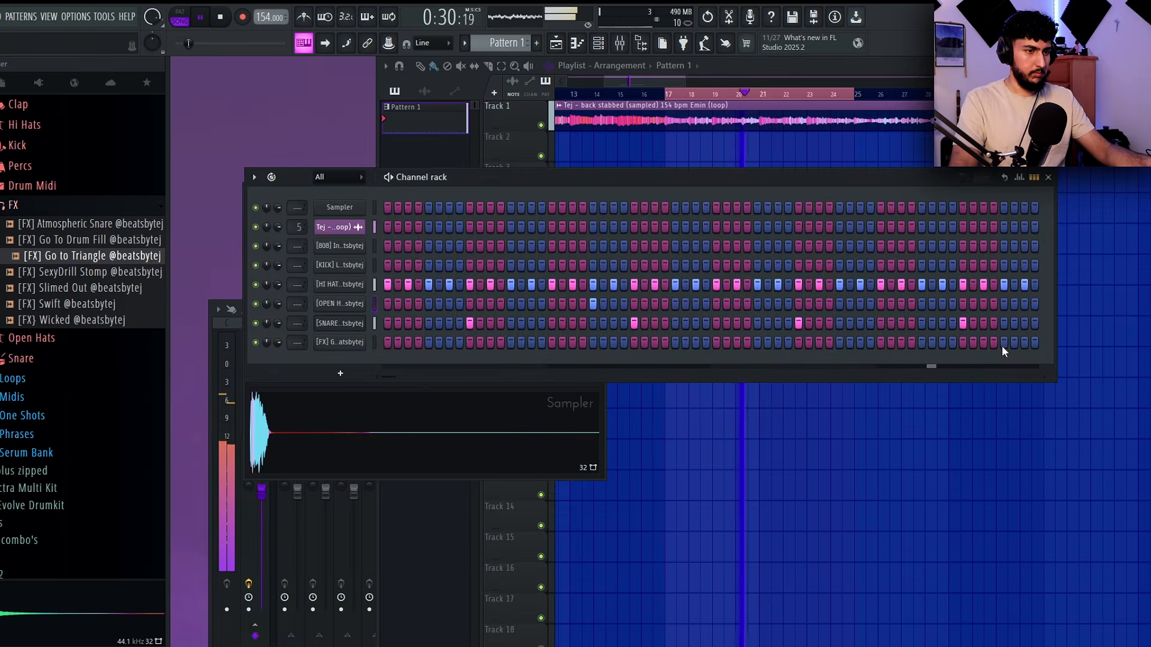
pyautogui.rightClick(377, 340)
pyautogui.click(401, 335)
pyautogui.moveTo(514, 232); pyautogui.dragTo(474, 231)
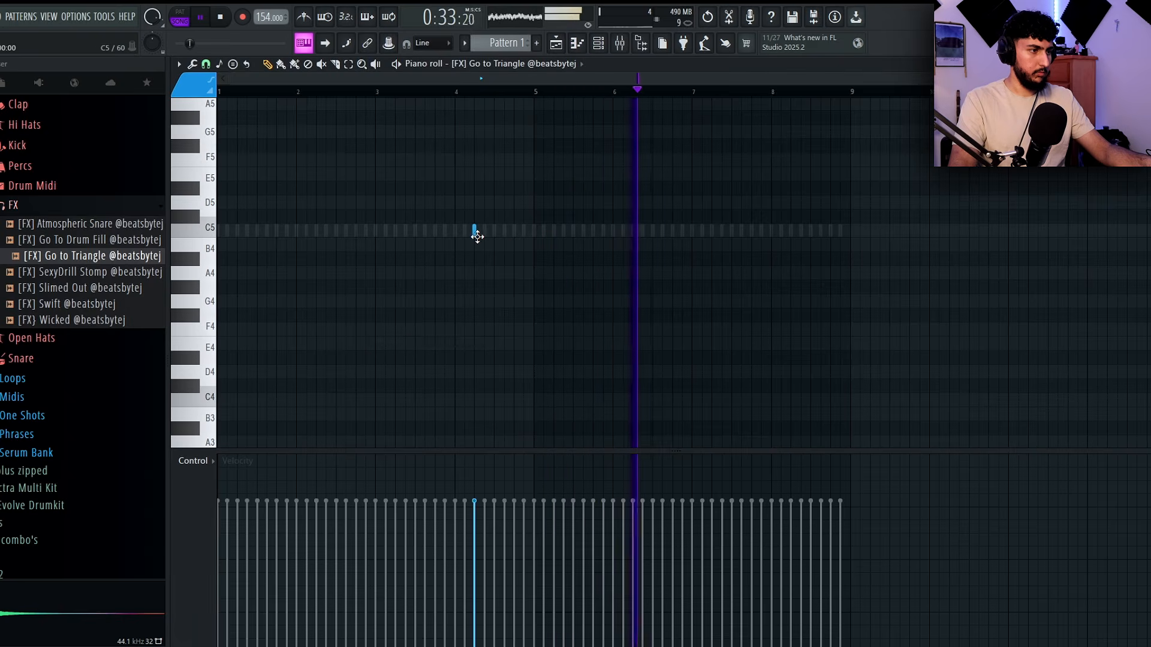
pyautogui.hotkey('ctrl', 'b')
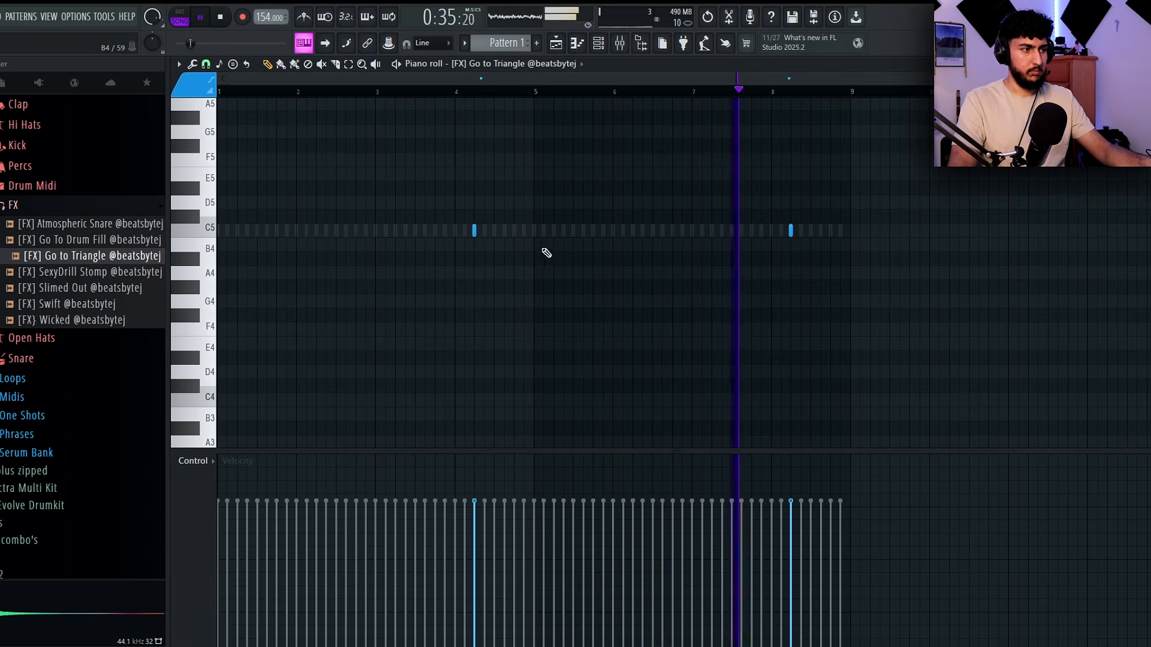
pyautogui.rightClick(474, 231)
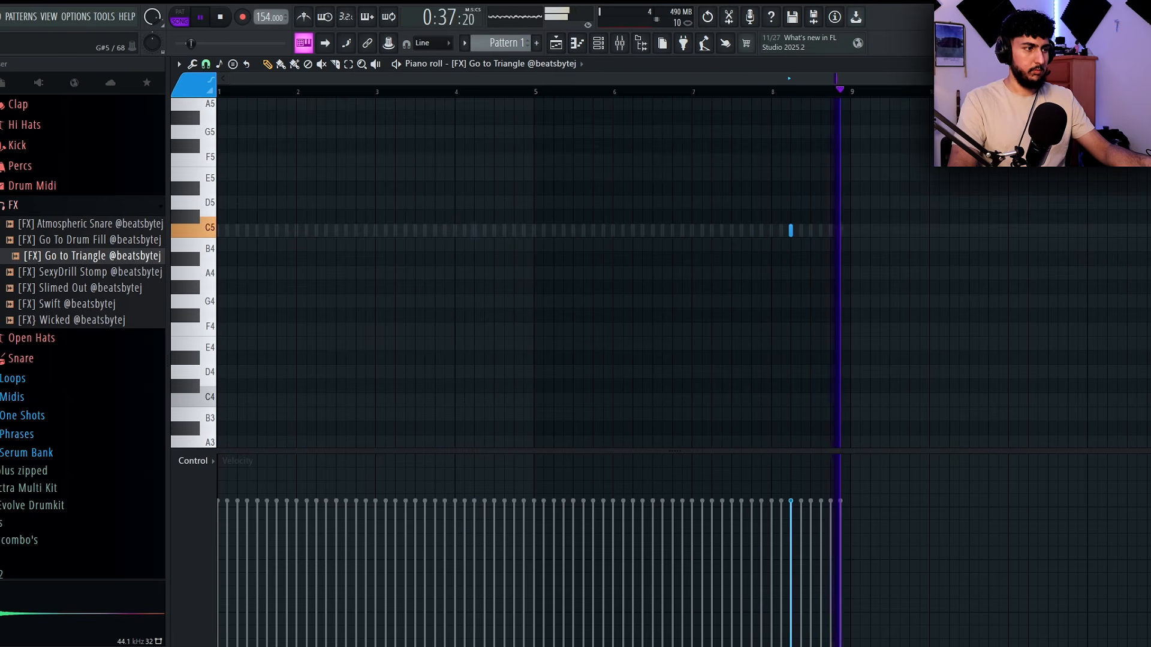
pyautogui.click(1142, 64)
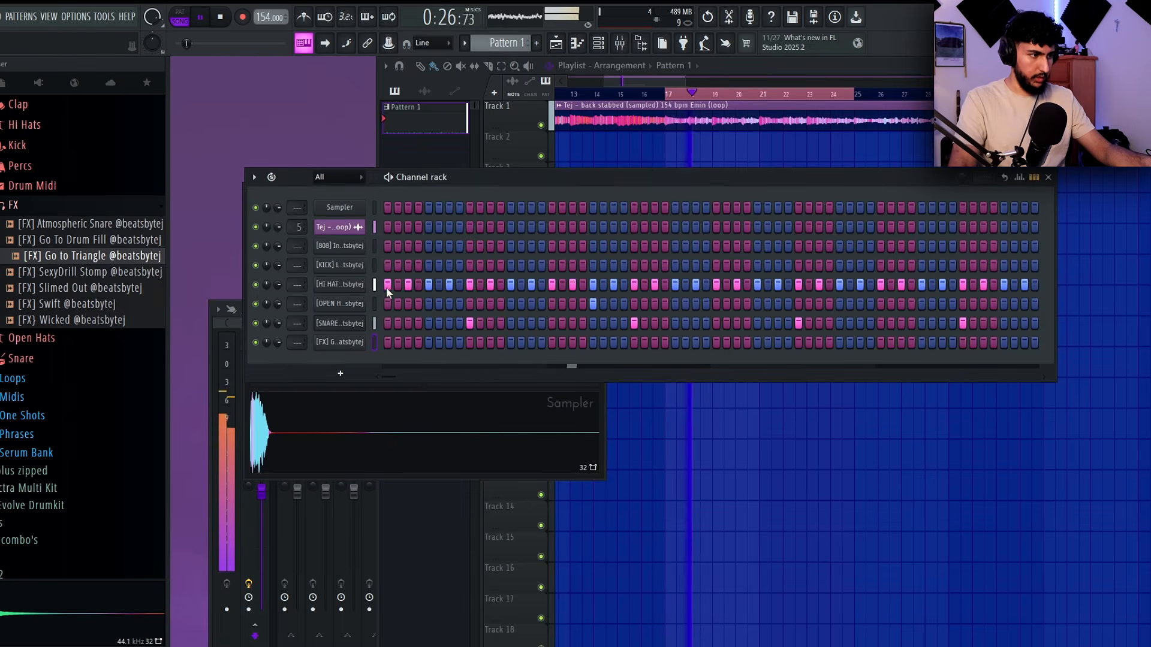
# Step: Program the Lights kick on steps 1, 7, 13 and 15 of bar 1 in the channel rack
pyautogui.click(361, 321)
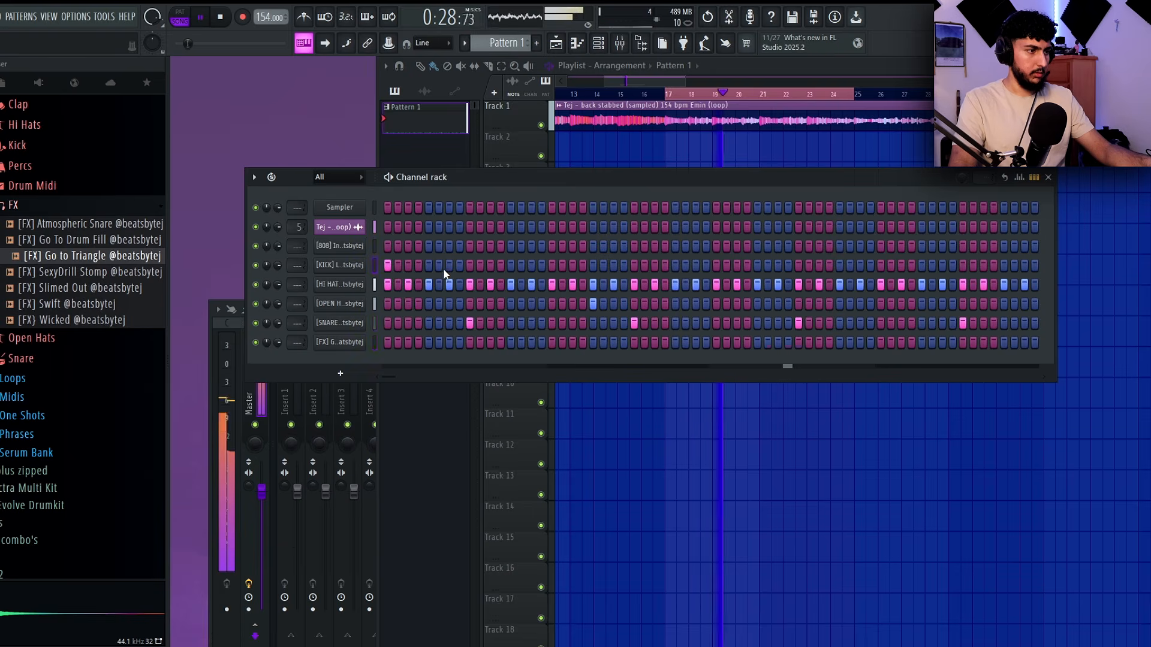
pyautogui.press('space')
pyautogui.press('space')
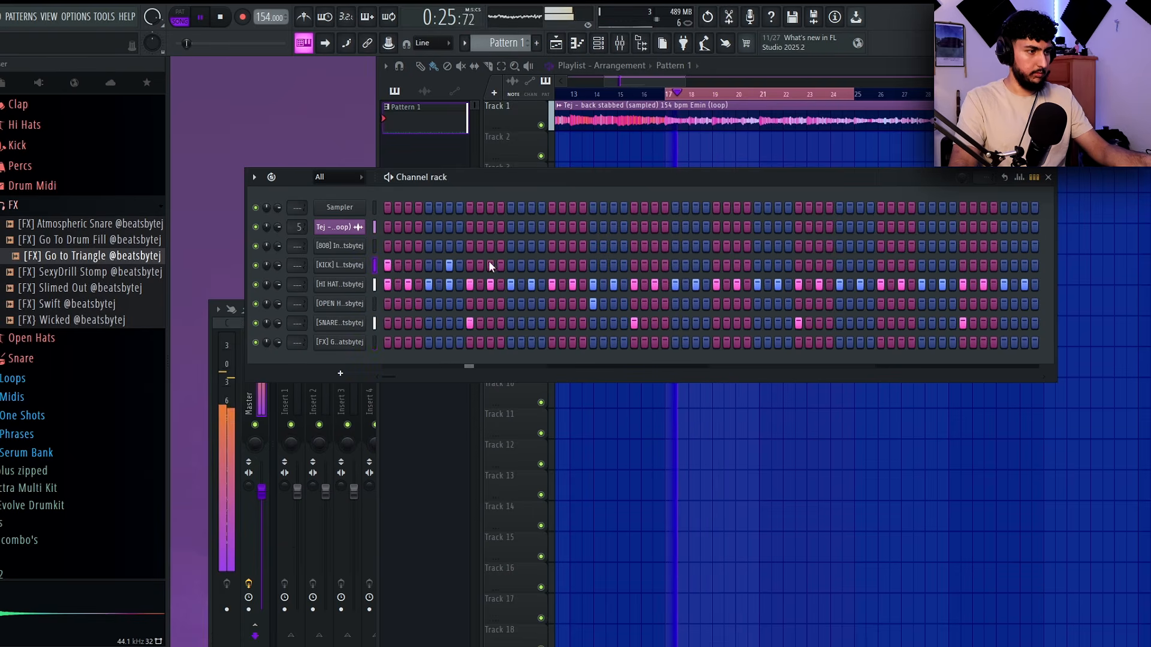
pyautogui.click(530, 265)
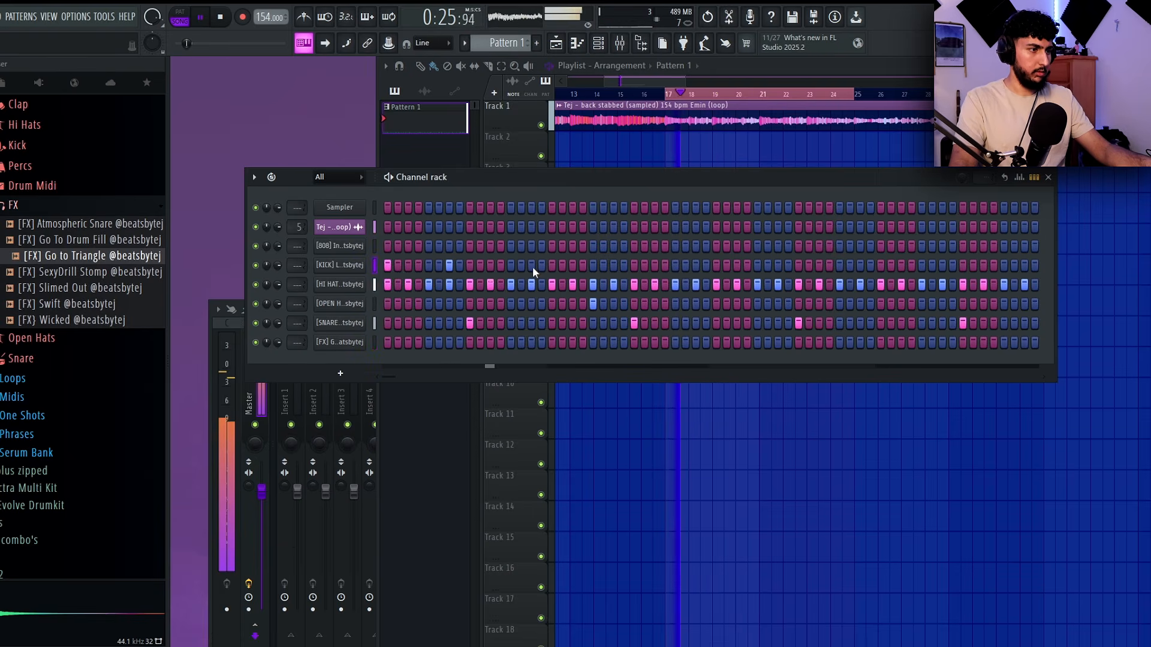
# Step: Open the kick in the piano roll and add C5 notes on steps 1, 7 and 13 of bar 3 and step 11 of bar 4
pyautogui.rightClick(350, 265)
pyautogui.click(384, 263)
pyautogui.scroll(2, 323, 249)
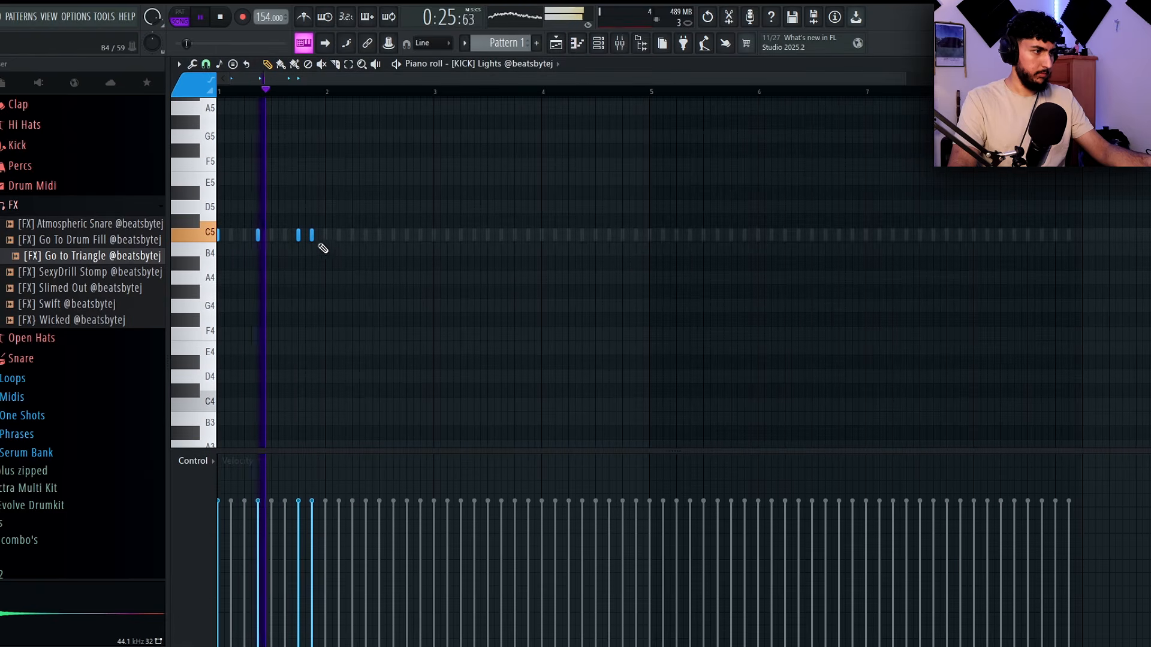
pyautogui.click(431, 237)
pyautogui.click(474, 237)
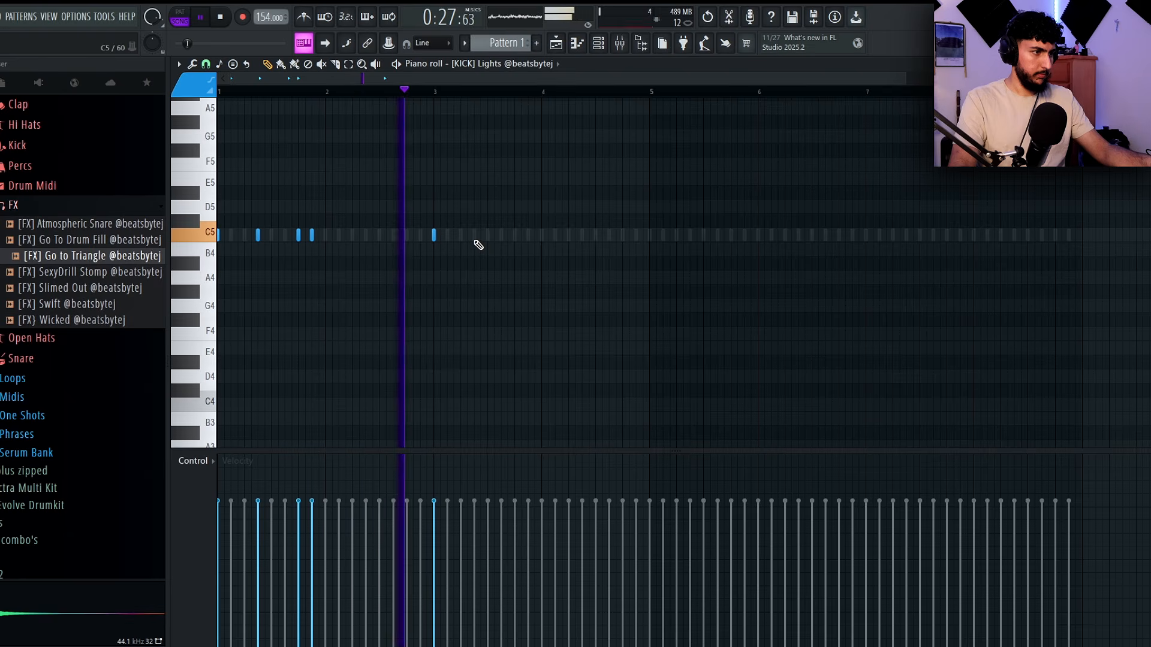
pyautogui.click(515, 237)
pyautogui.click(610, 237)
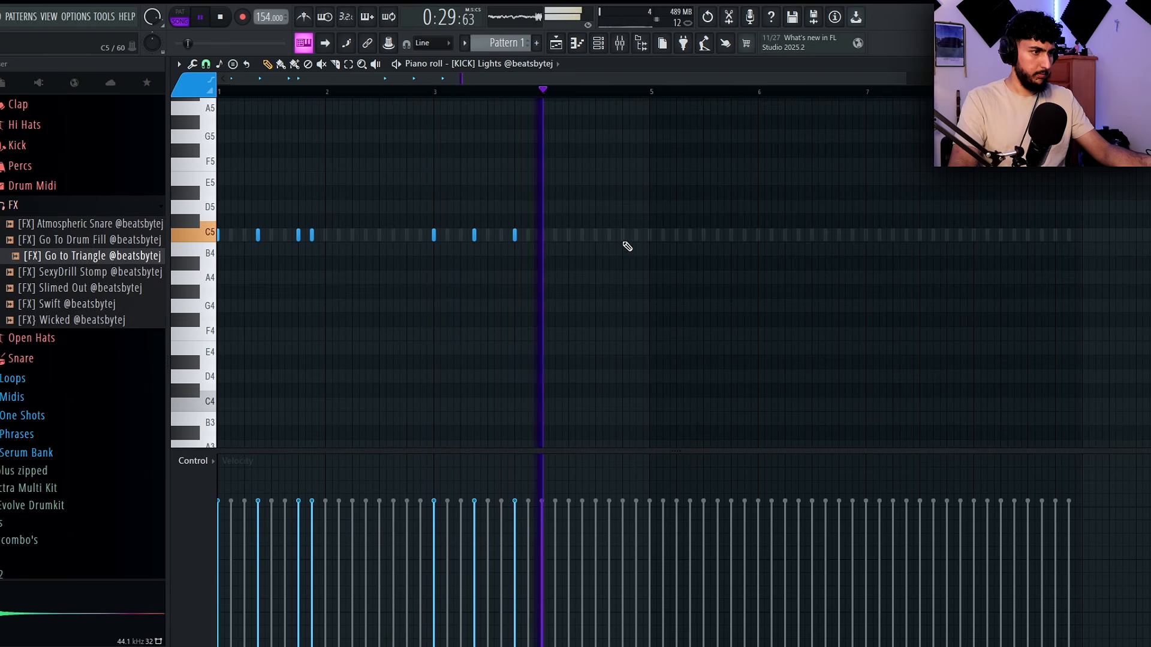
# Step: Duplicate the four-bar kick pattern through bar 8 and raise the velocity of all kick notes
pyautogui.hotkey('ctrl', 'a')
pyautogui.hotkey('ctrl', 'b')
pyautogui.keyDown('ctrl'); pyautogui.click(689, 146); pyautogui.keyUp('ctrl')
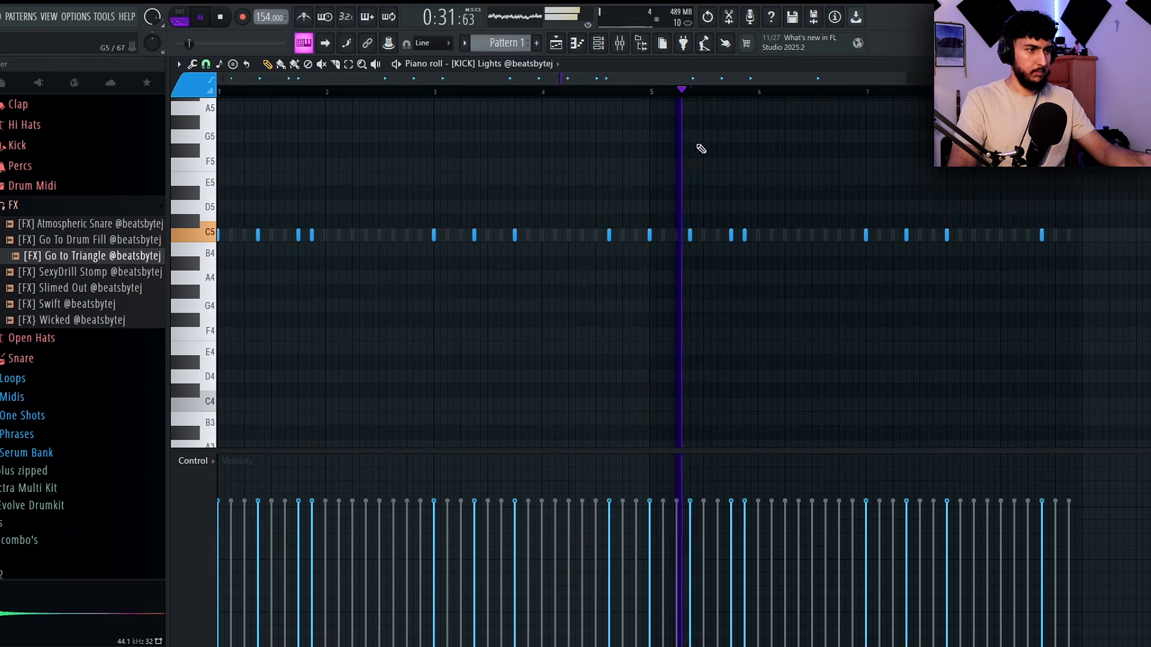
pyautogui.scroll(-2, 843, 177)
pyautogui.hotkey('ctrl', 'a')
pyautogui.scroll(3, 408, 172)
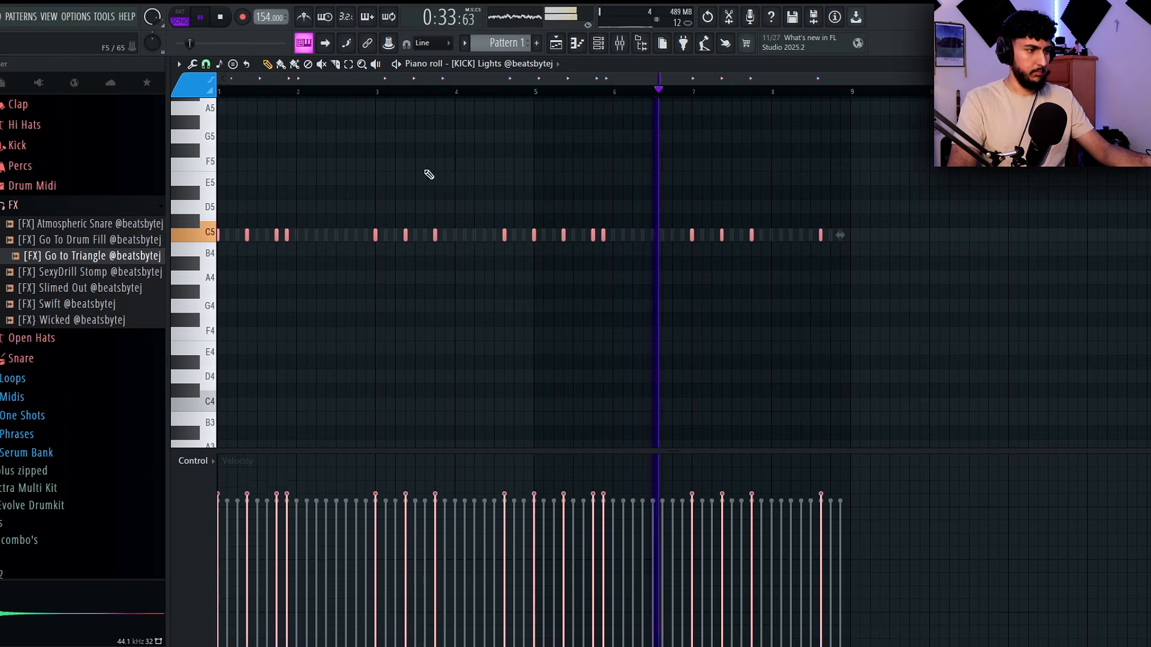
pyautogui.hotkey('ctrl', 'd')
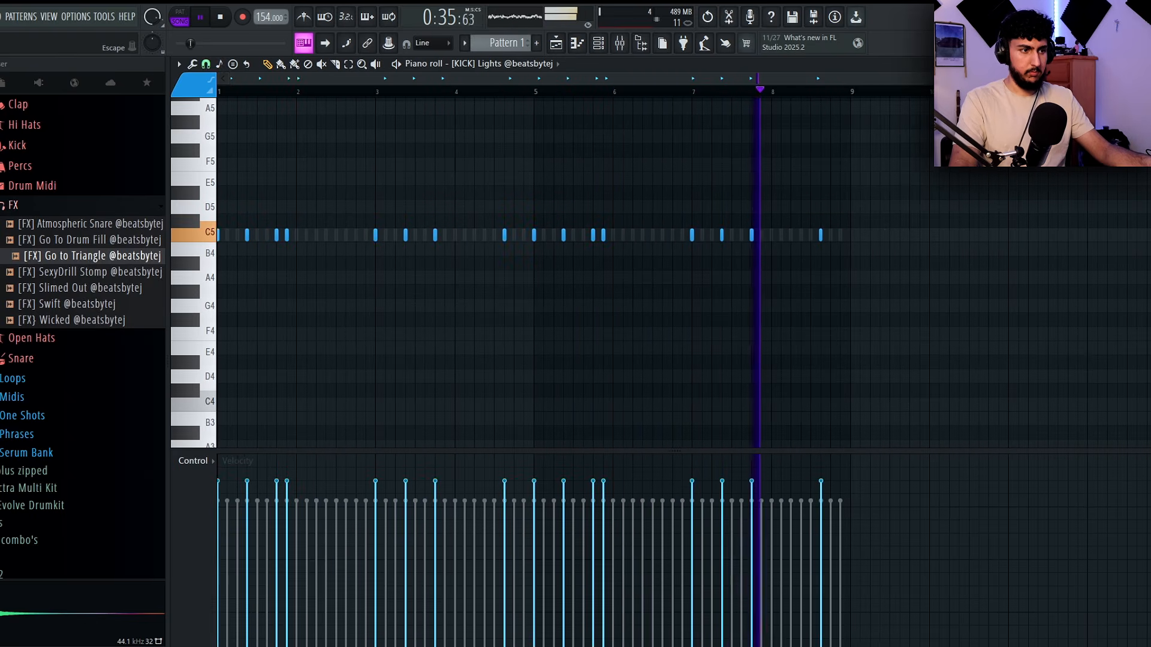
pyautogui.press('Escape')
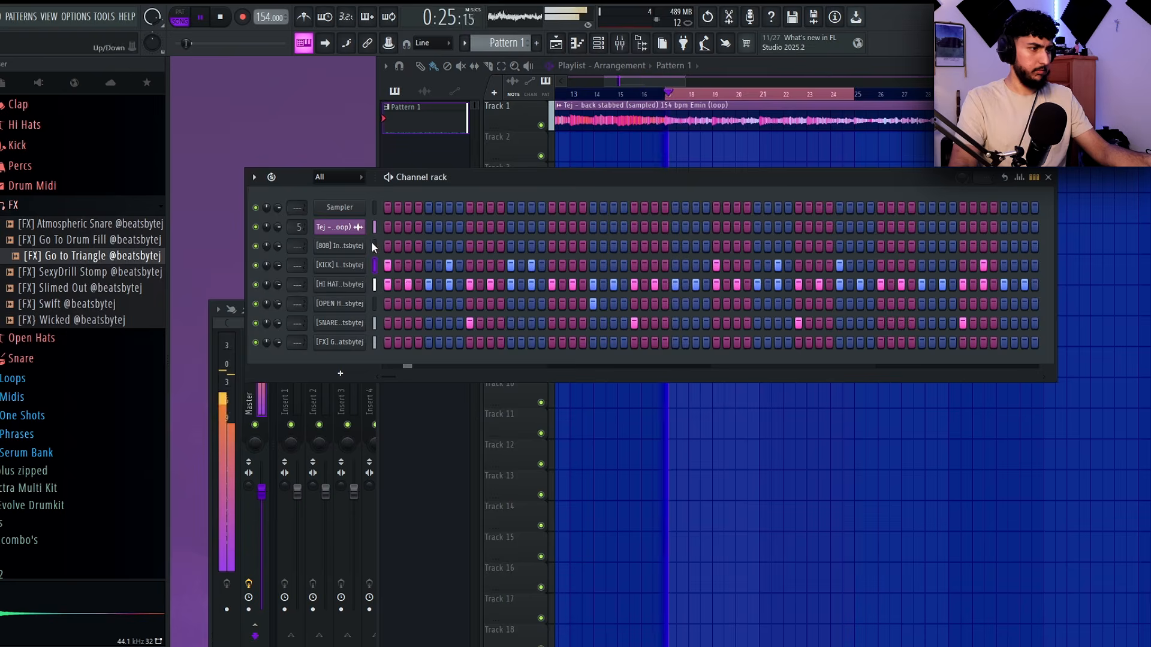
# Step: Check the sample and volume envelope settings of the Infinite Spinz 808
pyautogui.click(360, 245)
pyautogui.click(220, 150)
pyautogui.click(372, 233)
pyautogui.click(194, 147)
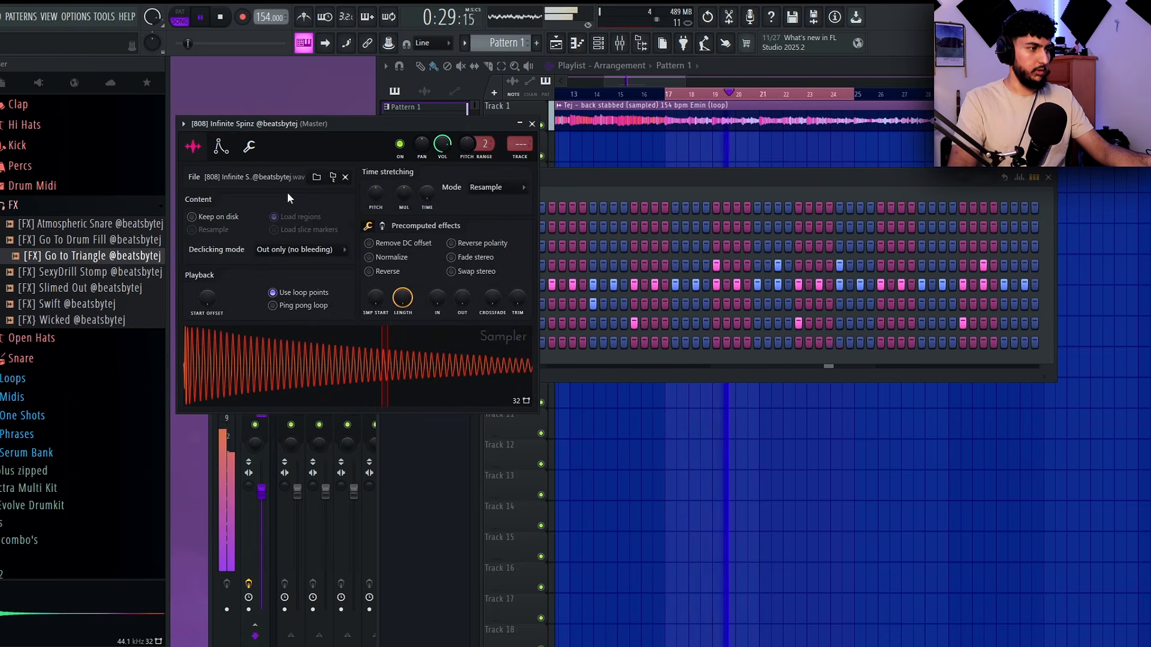
pyautogui.click(222, 149)
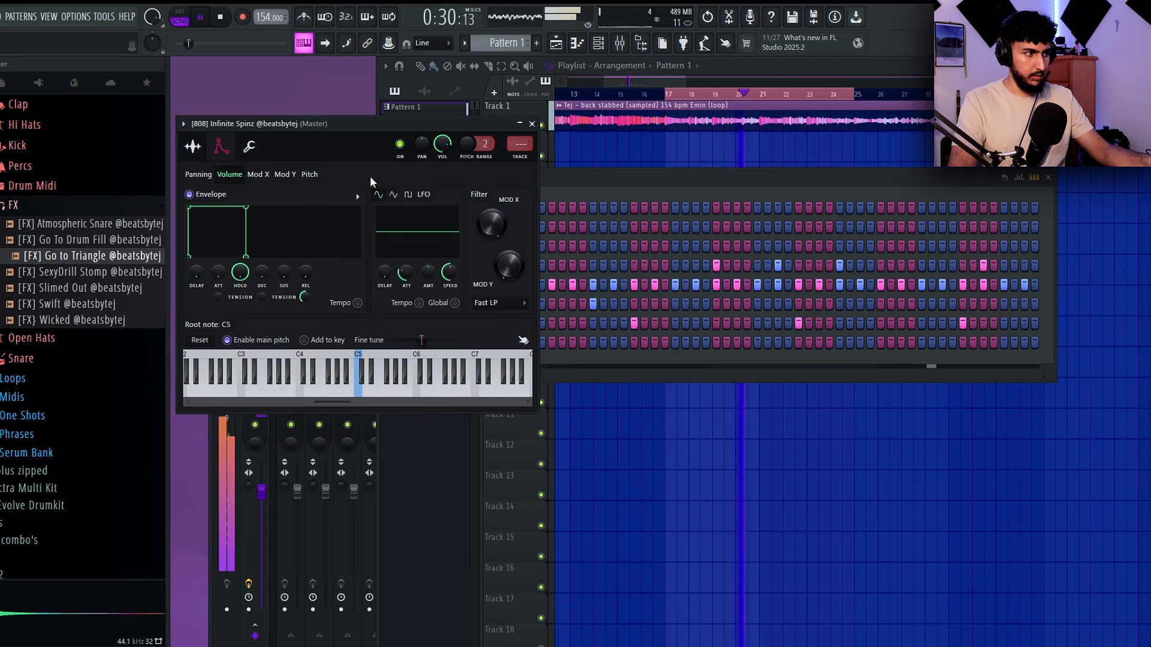
# Step: In the 808's piano roll, enter E5 in bar 1, D5 in bar 2 and a long C5 over bars 3 and 4, and duplicate the phrase
pyautogui.click(611, 190)
pyautogui.rightClick(361, 247)
pyautogui.click(384, 252)
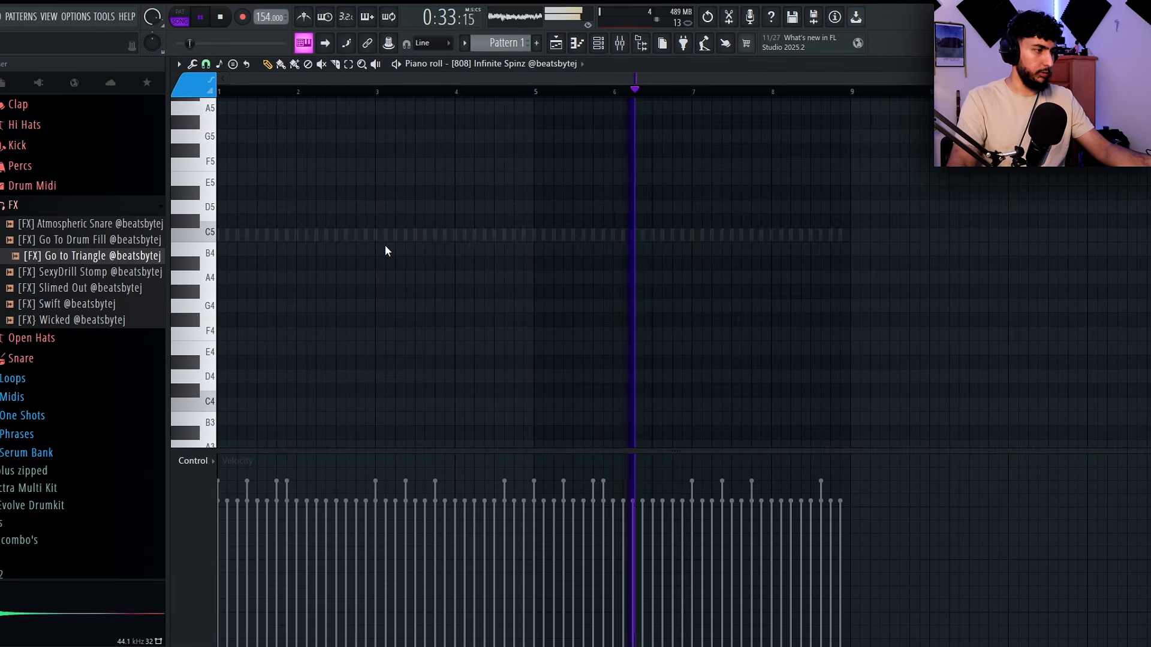
pyautogui.press('space')
pyautogui.scroll(3, 386, 240)
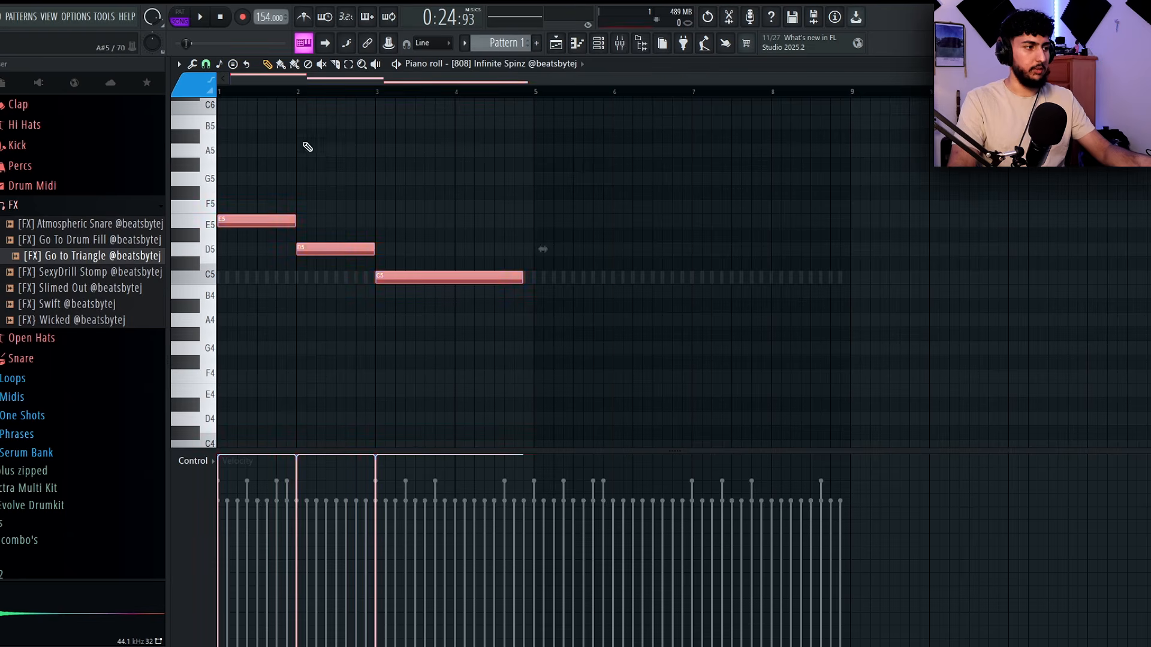
pyautogui.hotkey('ctrl', 'b')
pyautogui.rightClick(469, 188)
pyautogui.scroll(3, 404, 198)
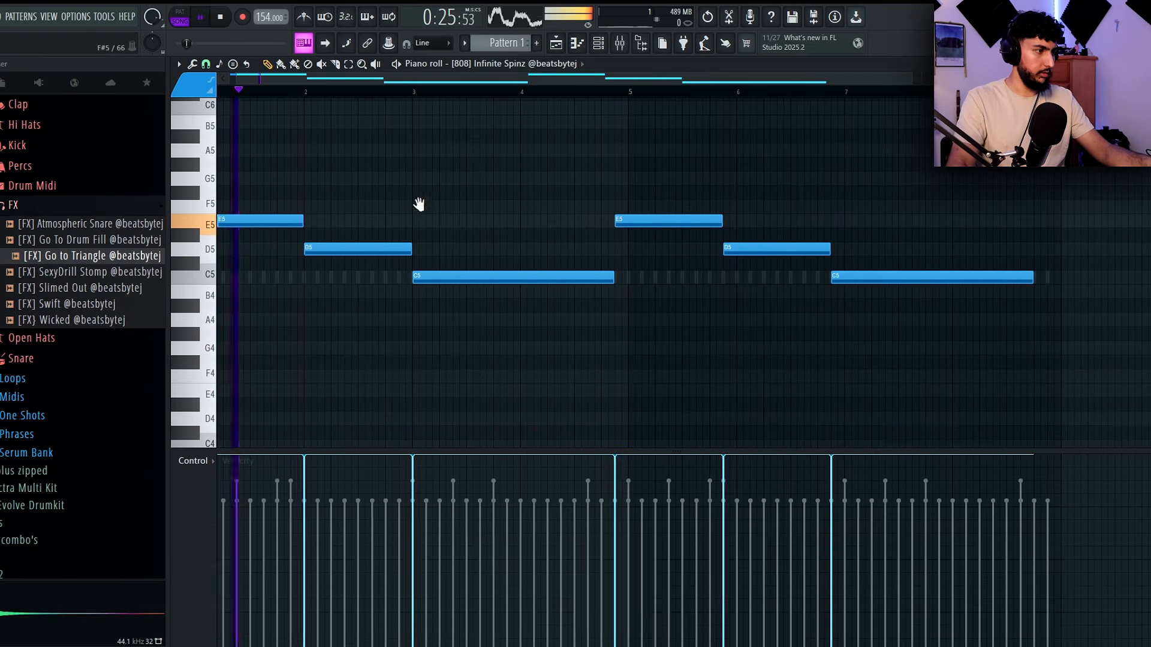
# Step: Break up the first 808 notes so E5 retriggers on step 7 of bar 1 and D5 on steps 11 and 15 of bar 2
pyautogui.click(372, 264)
pyautogui.moveTo(395, 265); pyautogui.dragTo(388, 264)
pyautogui.press('space')
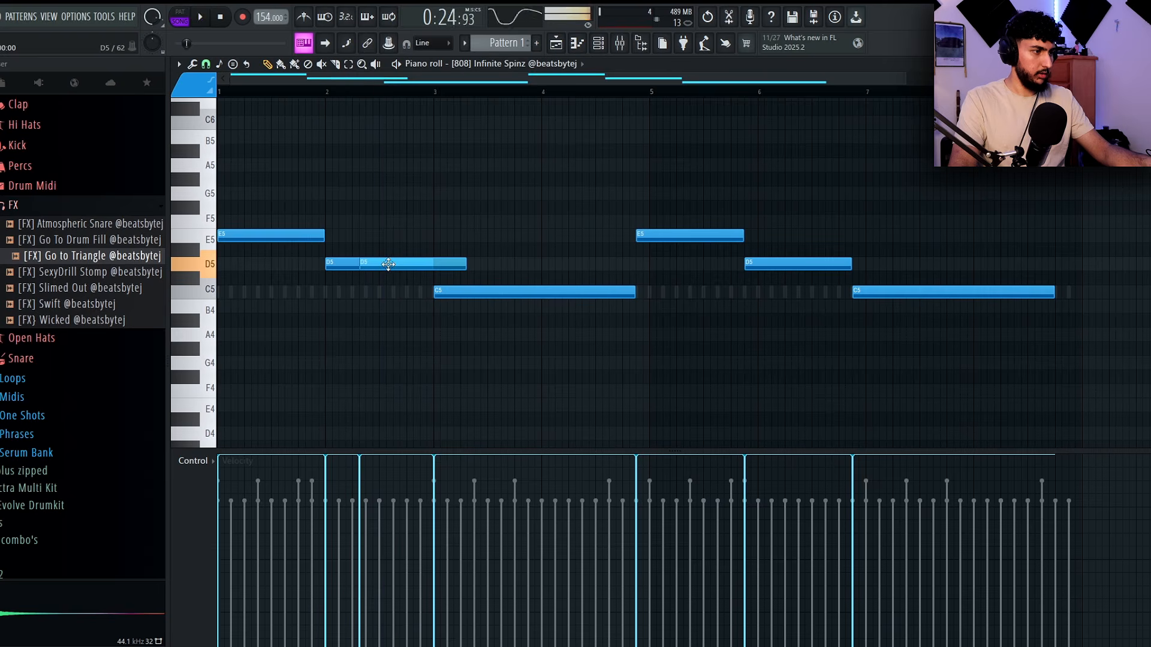
pyautogui.rightClick(390, 264)
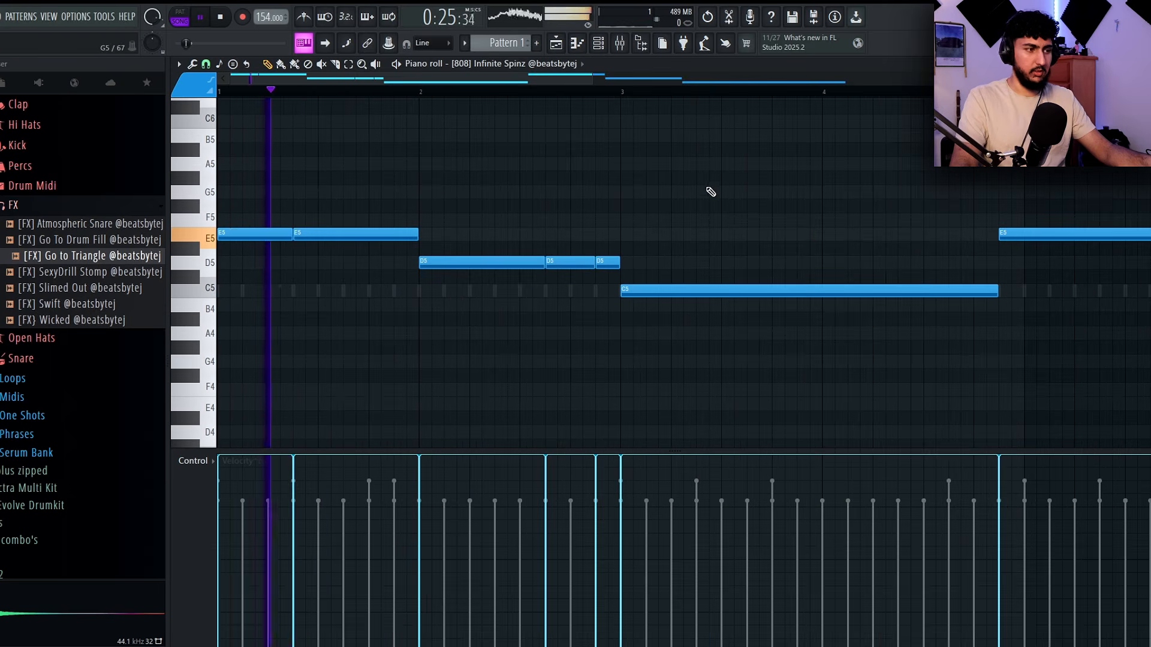
pyautogui.scroll(-1, 743, 190)
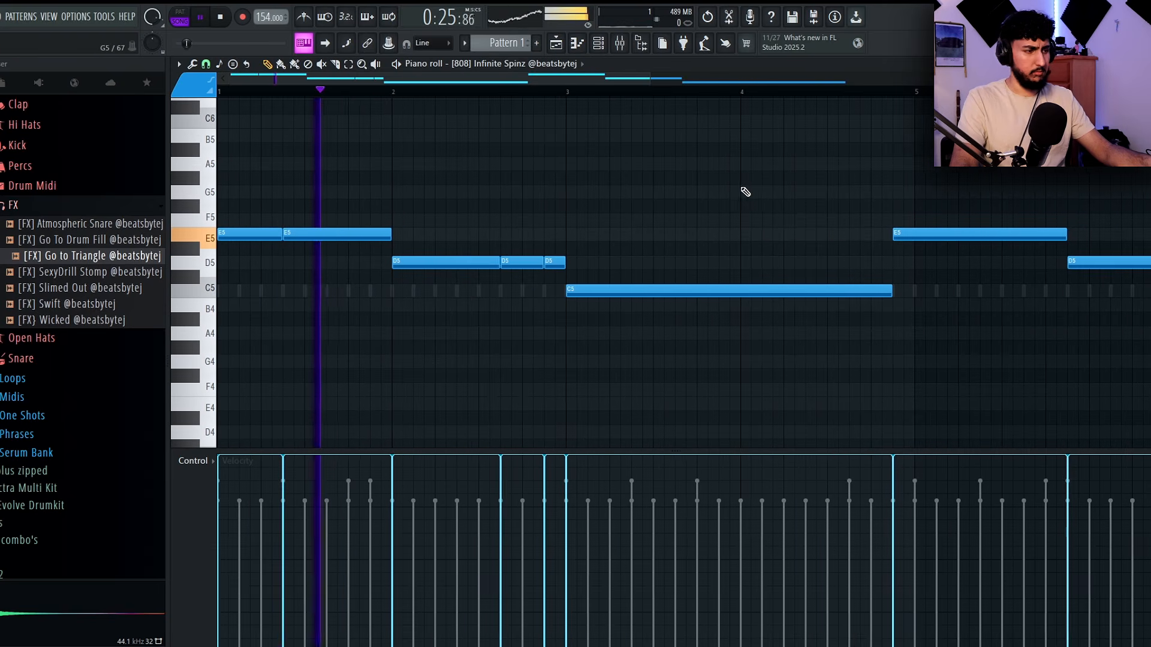
# Step: Split the C5 at steps 7 and 13 of bar 3, end bar 4 with a D5 from beat 3, and repeat the 808 pattern through bar 8
pyautogui.moveTo(606, 292); pyautogui.dragTo(677, 254)
pyautogui.hotkey('ctrl', 'l')
pyautogui.press('space')
pyautogui.press('space')
pyautogui.rightClick(621, 287)
pyautogui.moveTo(579, 286); pyautogui.dragTo(775, 259)
pyautogui.hotkey('ctrl', 'l')
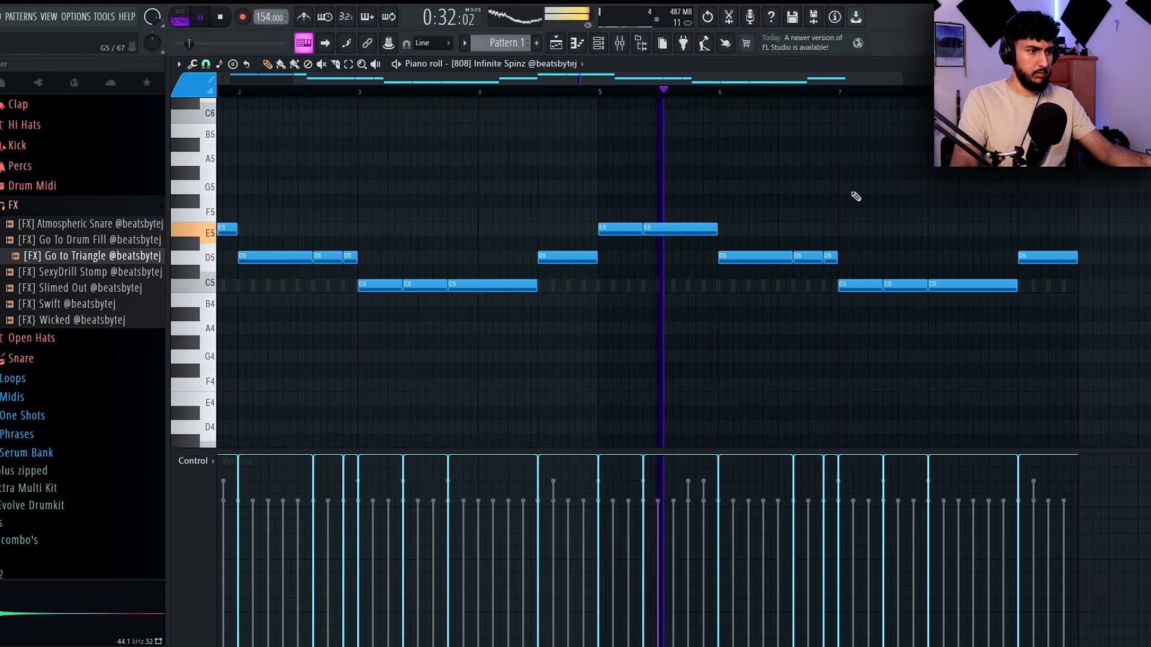
# Step: Try removing the 808's C5 note on step 13 of bar 7 and extending the preceding C5 over the gap
pyautogui.scroll(-2, 857, 195)
pyautogui.scroll(-1, 882, 192)
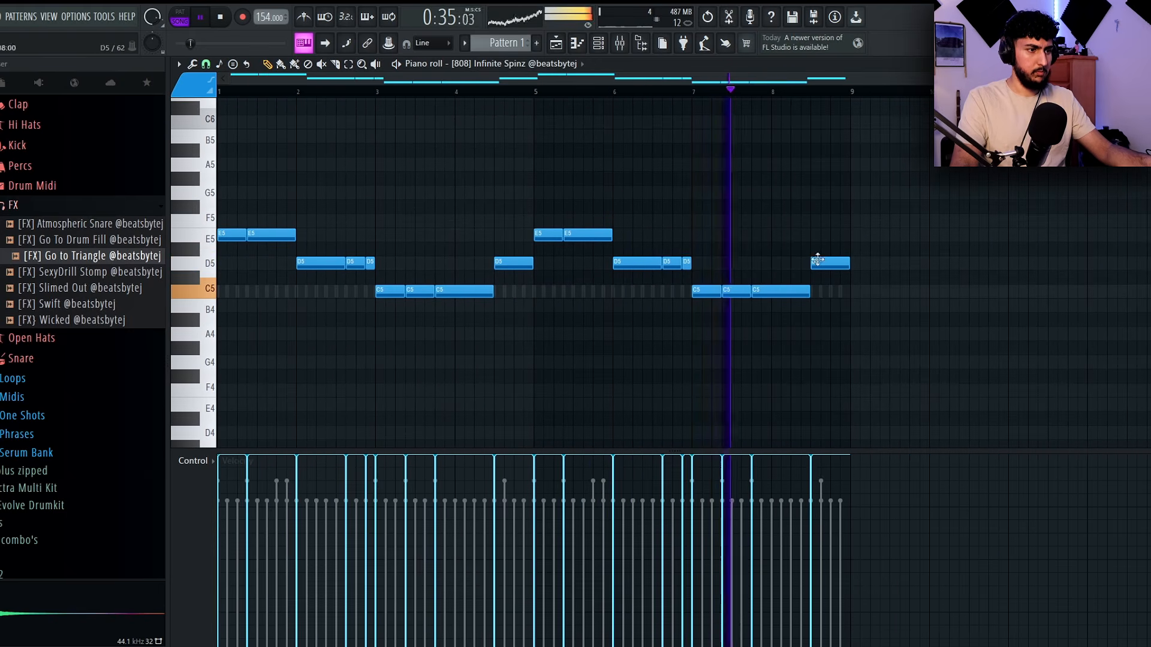
pyautogui.rightClick(781, 292)
pyautogui.hotkey('ctrl', 'l')
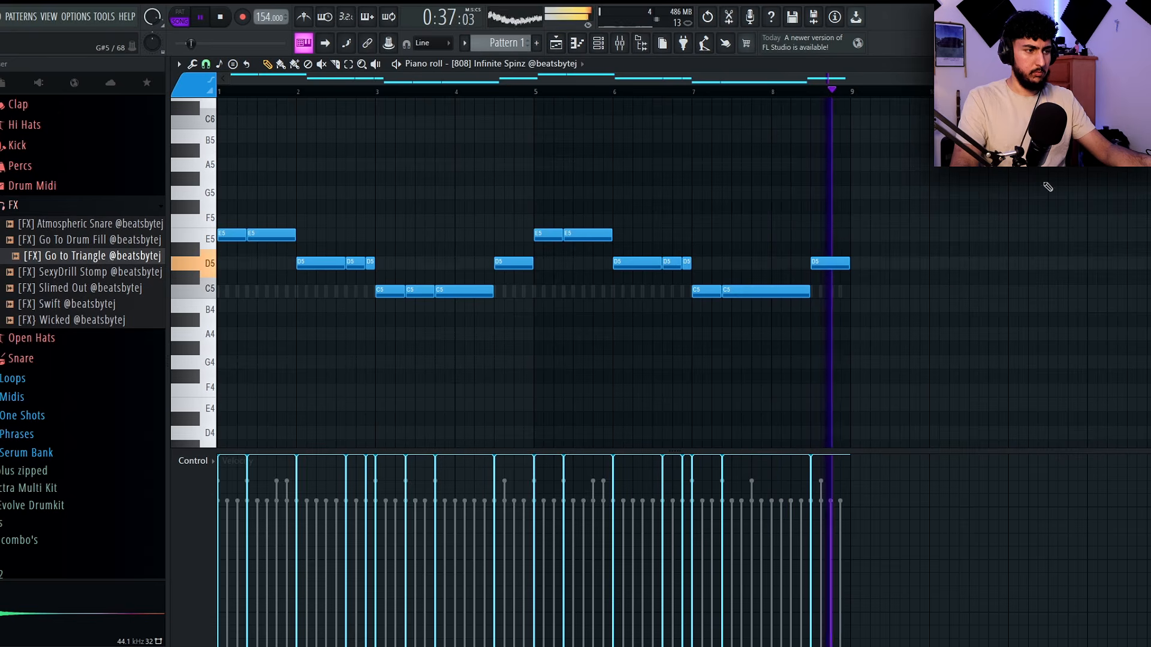
pyautogui.hotkey('ctrl', 'z')
pyautogui.hotkey('ctrl', 'z')
# Step: Open the Cart hi-hat in the piano roll and set the snap to 1/3 step
pyautogui.press('Escape')
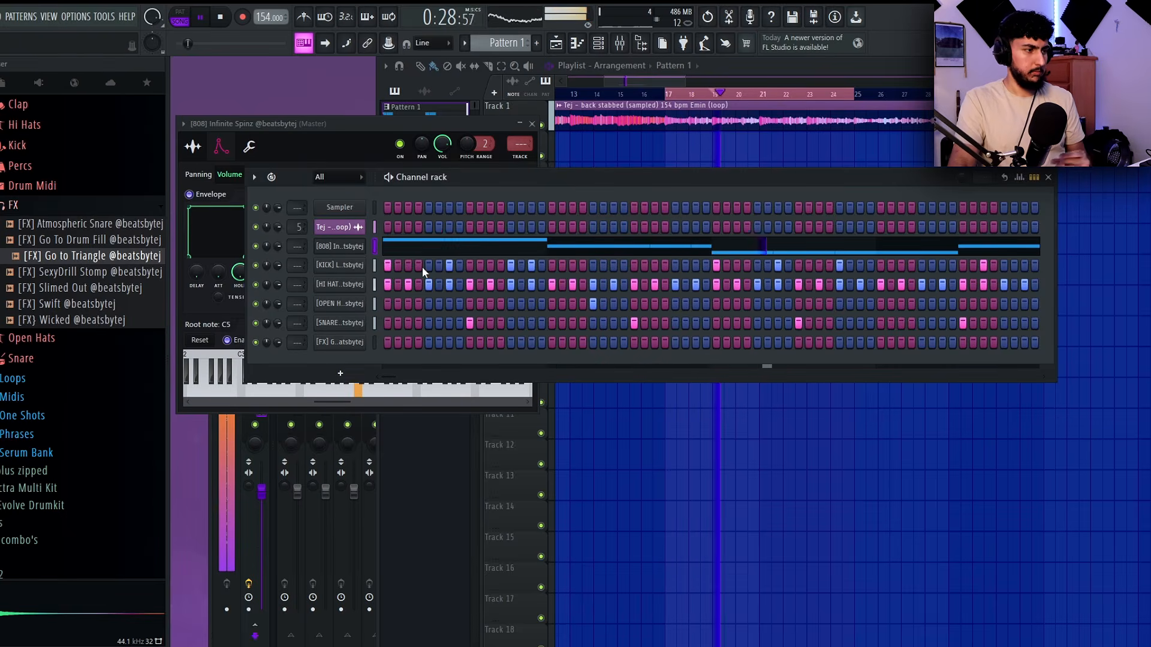
pyautogui.rightClick(362, 282)
pyautogui.click(377, 284)
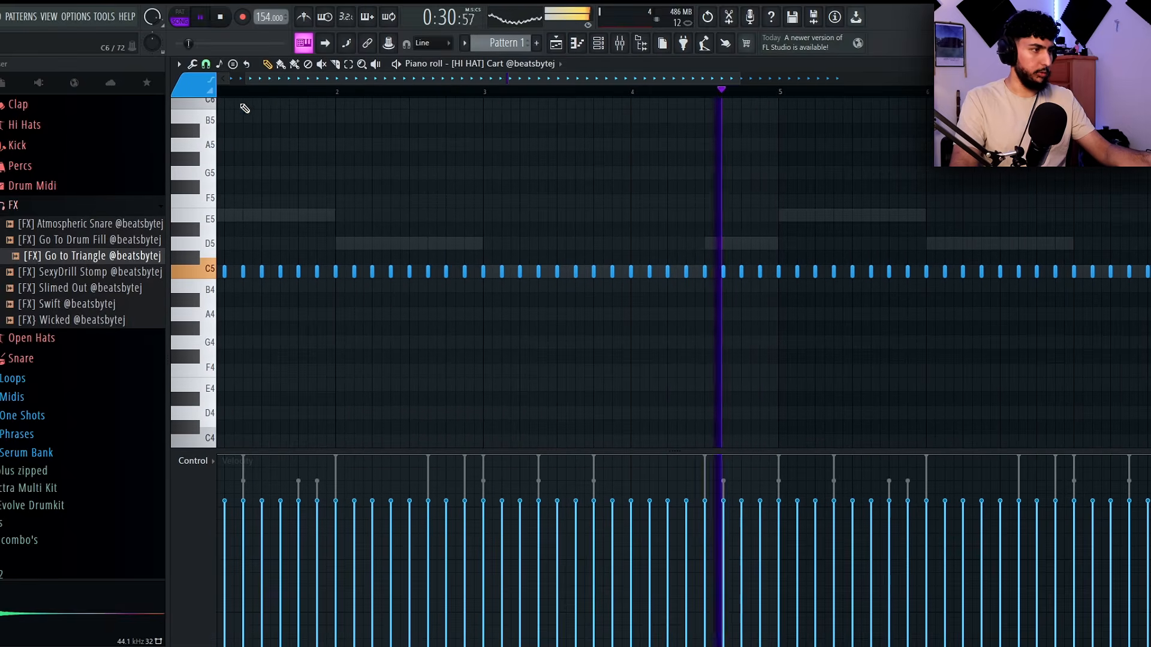
pyautogui.click(206, 64)
pyautogui.click(235, 161)
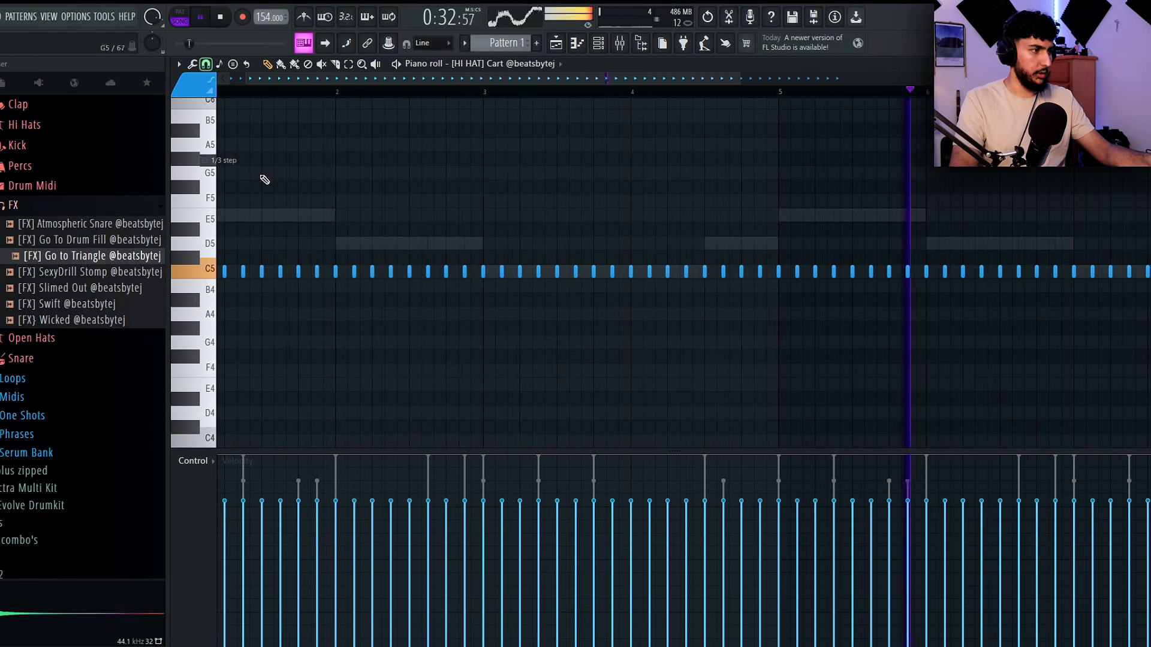
# Step: Paint a fast hi-hat roll of C5 notes spaced 1/3 step apart from beat 4 of bar 2
pyautogui.rightClick(395, 188)
pyautogui.click(412, 232)
pyautogui.scroll(2, 422, 198)
pyautogui.moveTo(394, 201); pyautogui.dragTo(520, 211)
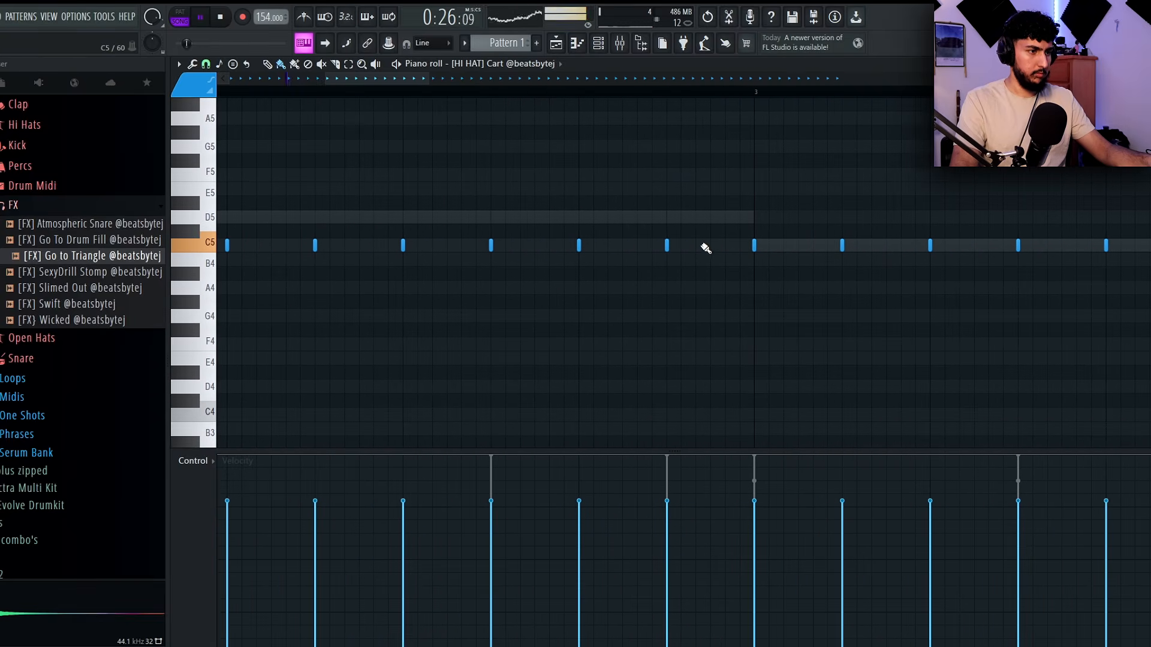
pyautogui.moveTo(686, 246); pyautogui.dragTo(729, 247)
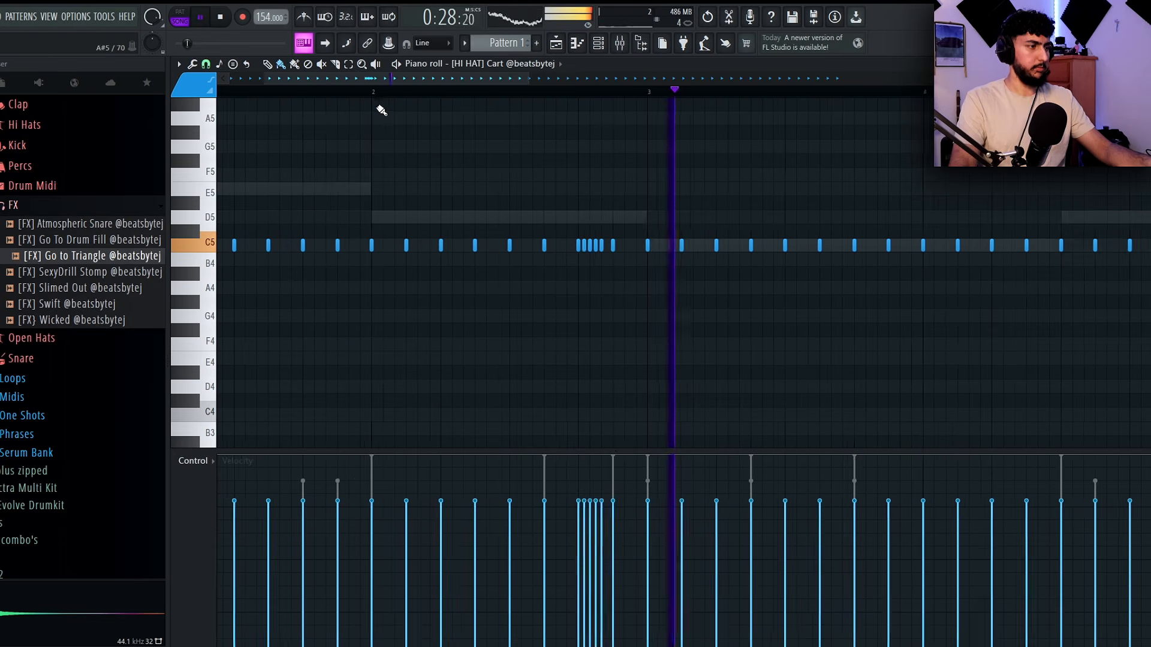
# Step: Add a fast hi-hat roll of C5 notes spaced 1/3 step apart on beat 4 of bar 4
pyautogui.scroll(-2, 379, 104)
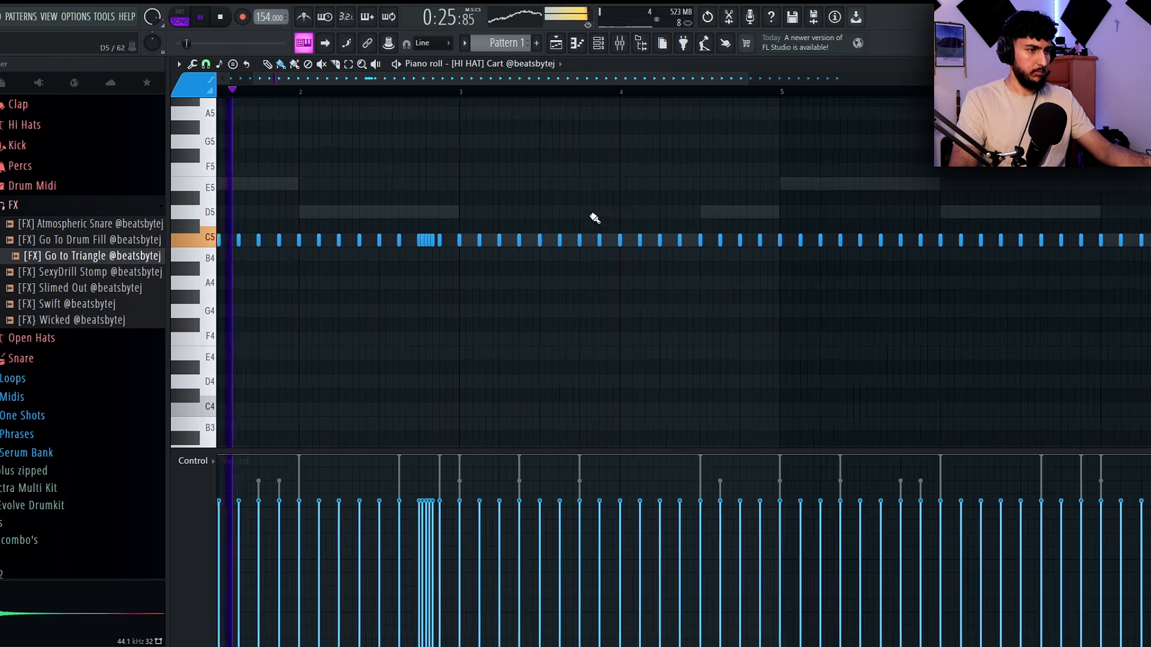
pyautogui.scroll(2, 585, 216)
pyautogui.scroll(-3, 642, 251)
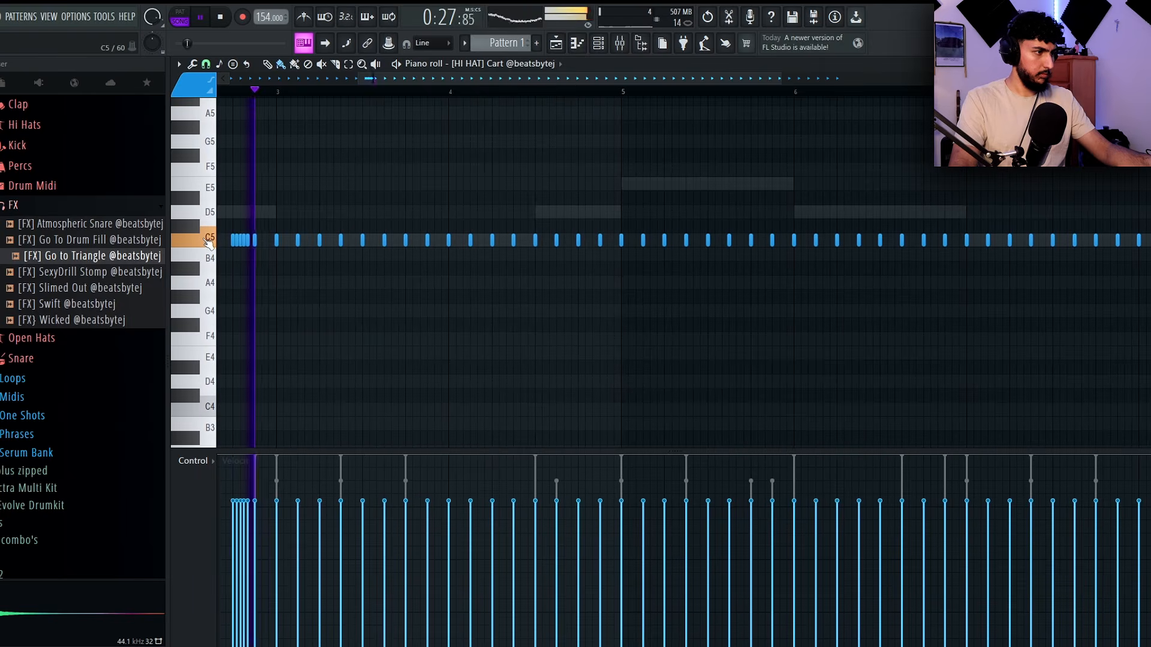
pyautogui.scroll(4, 580, 238)
pyautogui.scroll(1, 605, 251)
pyautogui.click(596, 240)
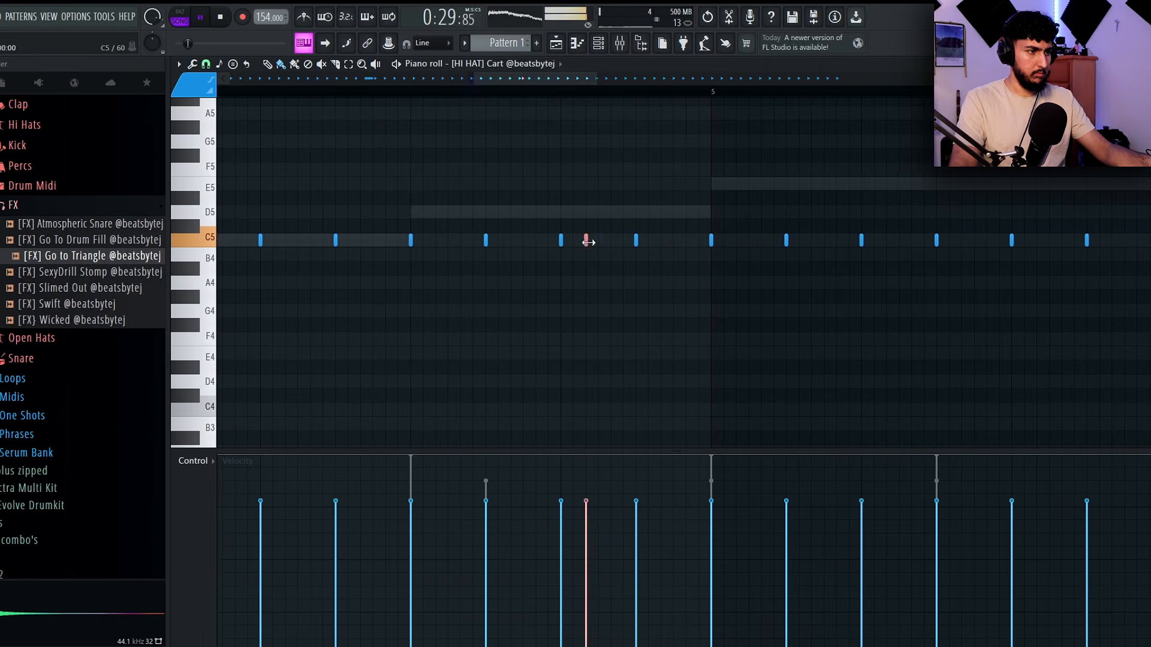
# Step: Delete the hi-hat notes from bar 5 through bar 8, keeping only the one on the first step of bar 5
pyautogui.scroll(-3, 690, 252)
pyautogui.moveTo(973, 292); pyautogui.dragTo(568, 219)
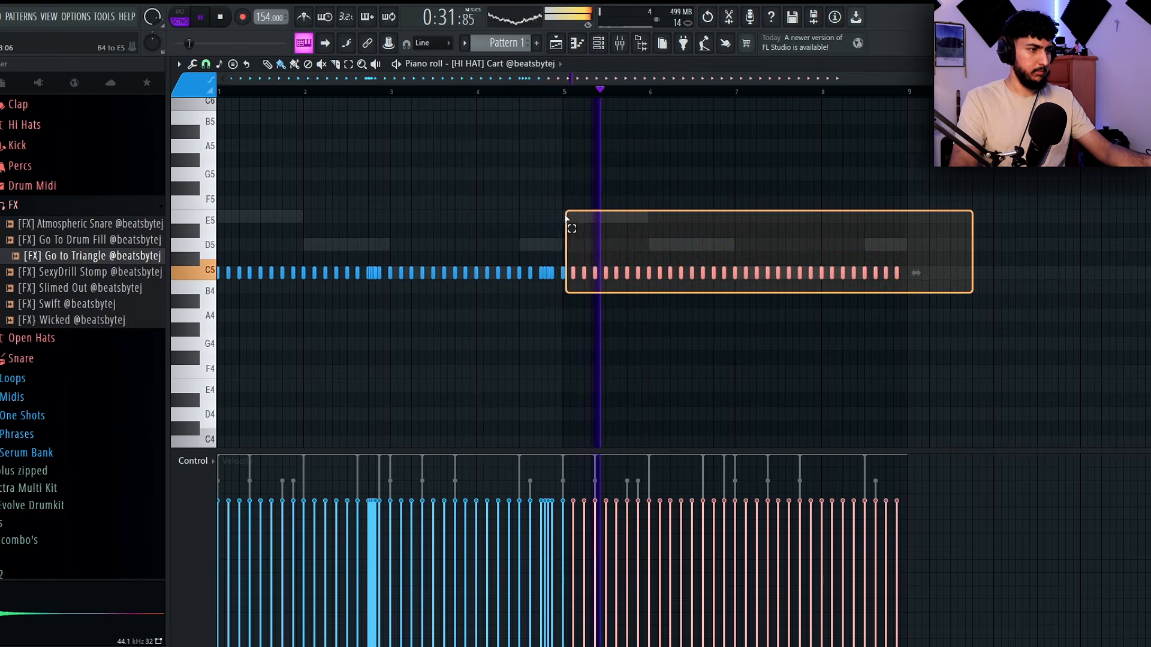
pyautogui.press('Delete')
pyautogui.rightClick(609, 209)
pyautogui.press('Escape')
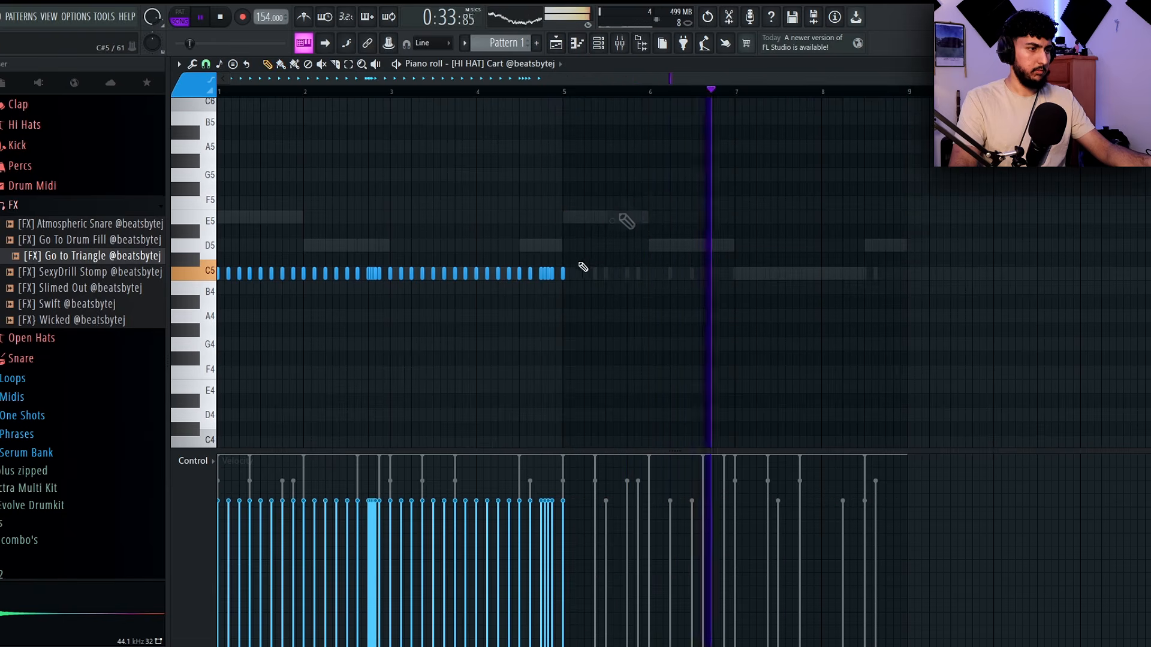
# Step: Try duplicating all hi-hat notes into bars 5 to 8, and undo the duplication
pyautogui.hotkey('ctrl', 'a')
pyautogui.hotkey('ctrl', 'b')
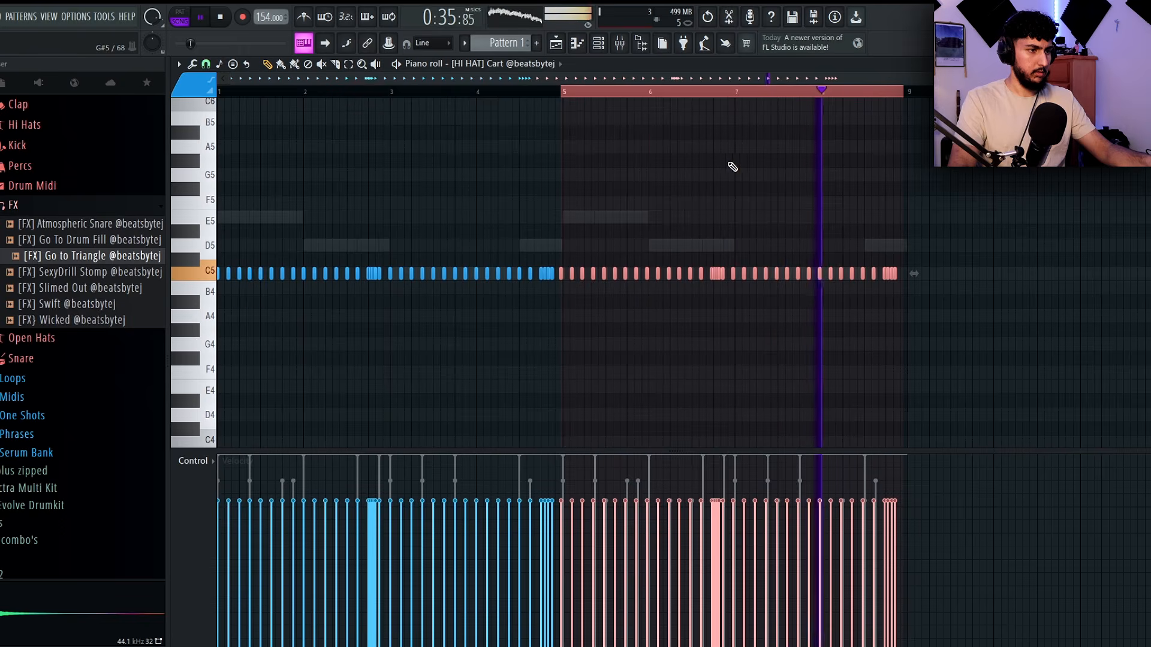
pyautogui.hotkey('ctrl', 'z')
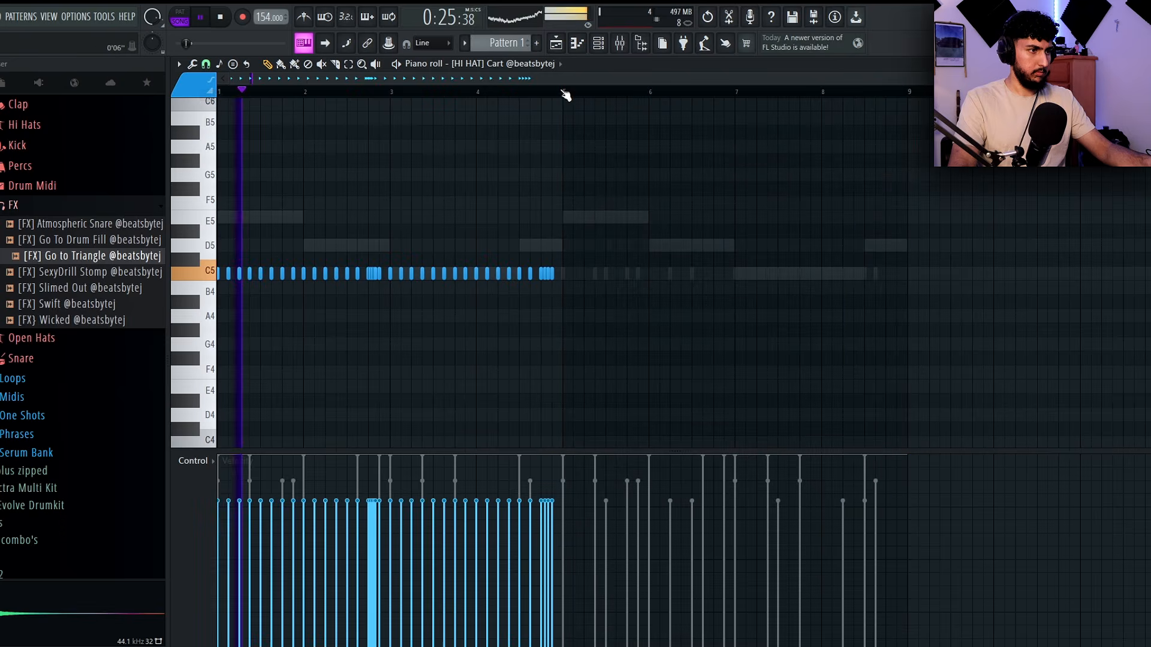
# Step: Repeat the four-bar hi-hat pattern with its rolls across bars 5 to 8
pyautogui.hotkey('ctrl', 'a')
pyautogui.hotkey('ctrl', 'b')
pyautogui.hotkey('ctrl', 'd')
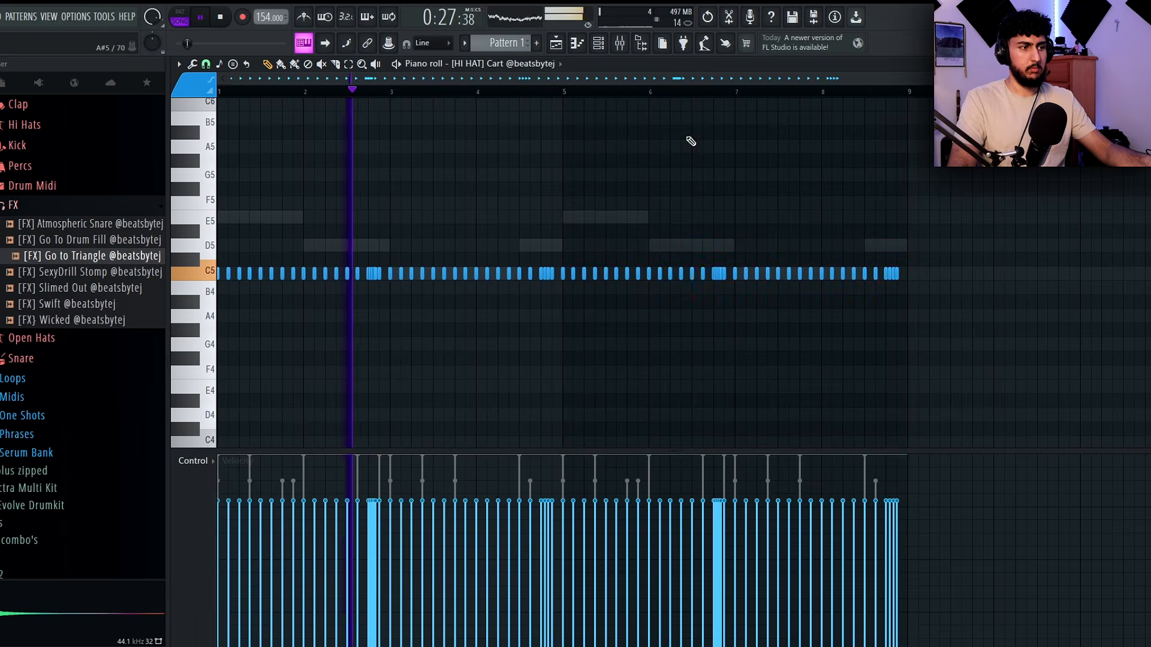
pyautogui.scroll(1, 720, 147)
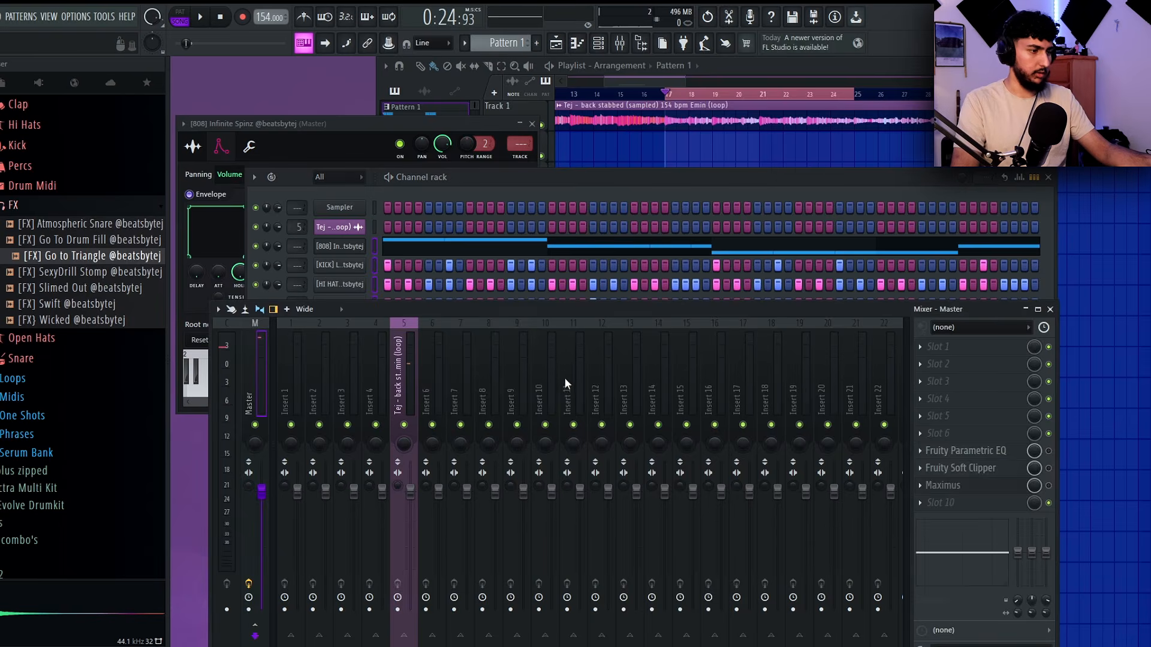
# Step: Route the 808, kick, hi-hat, open hat, snare and FX channels to mixer tracks 10 to 15, and lower the 808, kick and hi-hat faders
pyautogui.hotkey('ctrl', 'l')
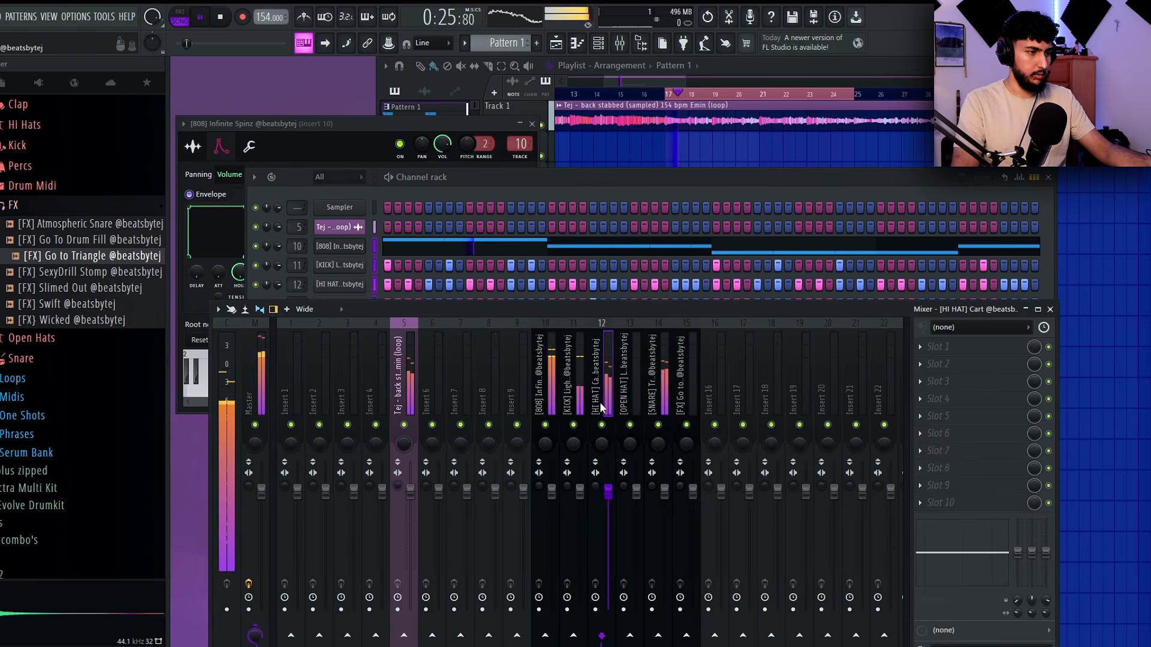
pyautogui.click(580, 494)
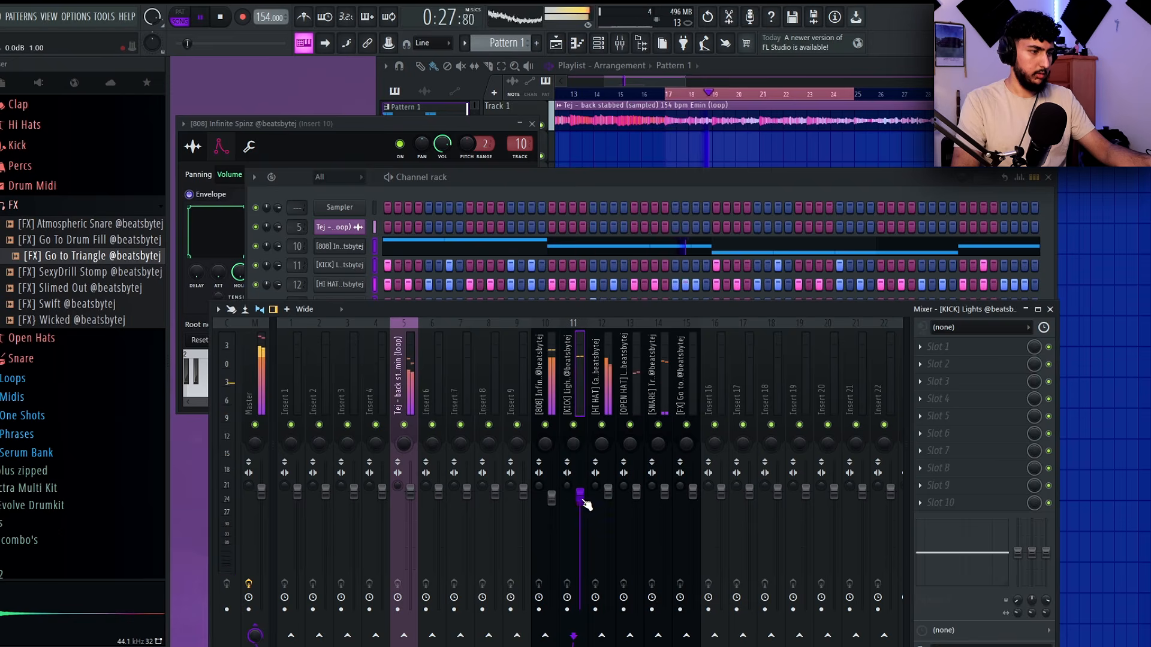
pyautogui.click(605, 492)
pyautogui.moveTo(608, 495); pyautogui.dragTo(607, 503)
# Step: Raise the snare's mixer level, lower the open hat and FX levels, and pan the FX track slightly off centre
pyautogui.click(665, 491)
pyautogui.click(635, 393)
pyautogui.click(687, 401)
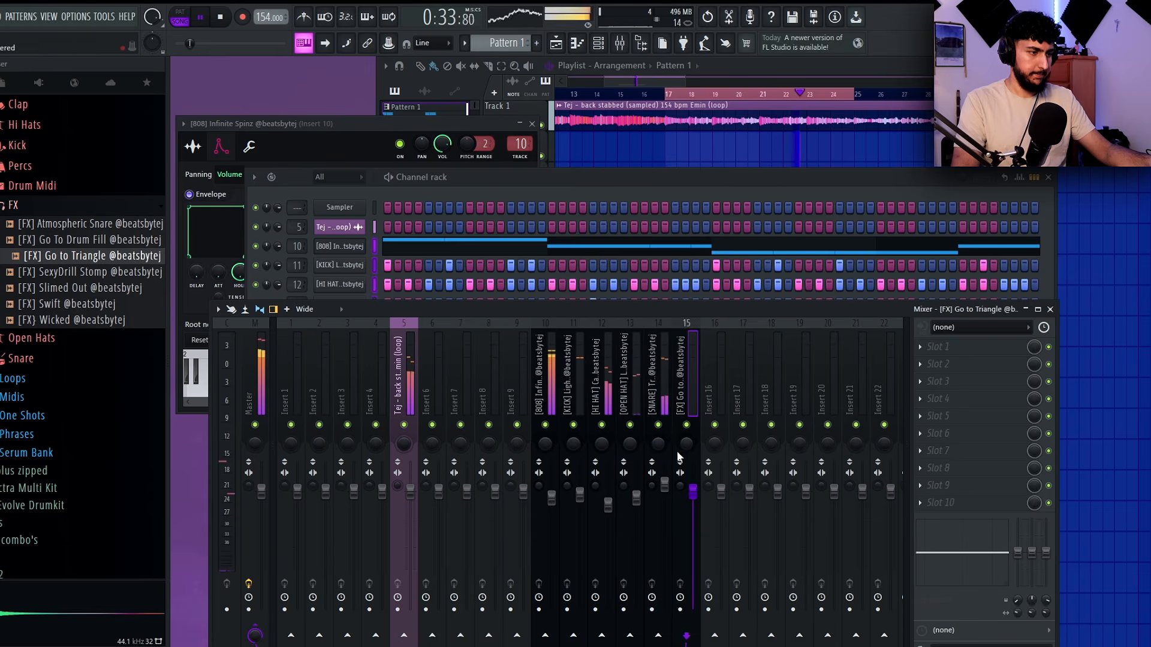
pyautogui.scroll(5, 692, 445)
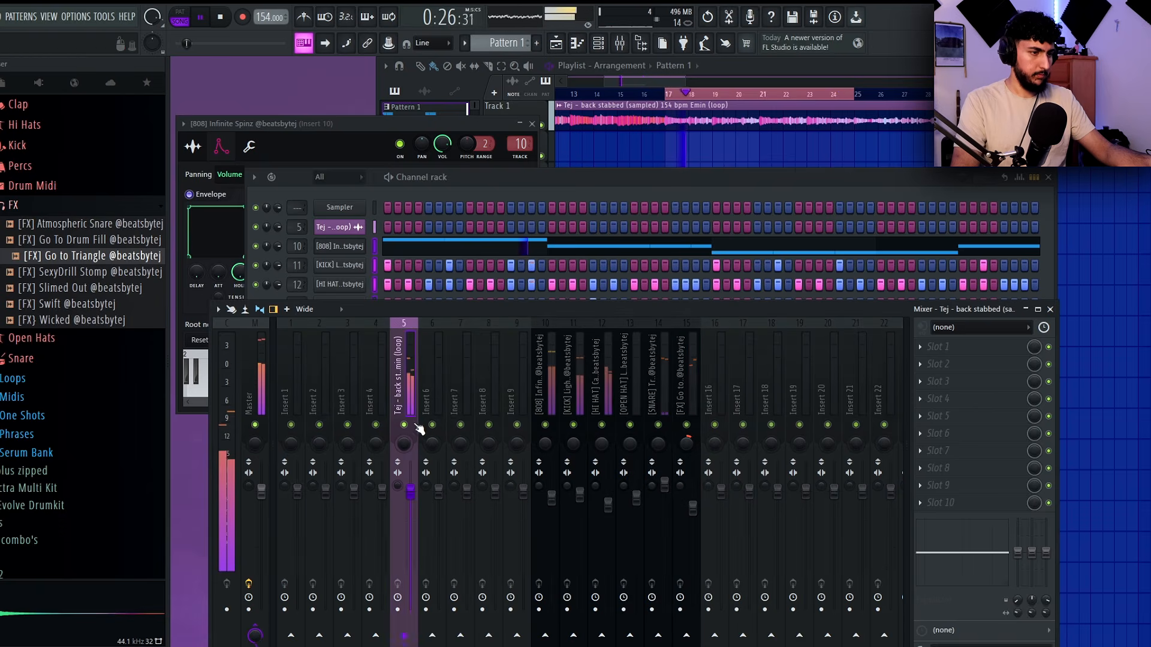
# Step: Add Fruity Parametric EQ 2 in slot 3 of the sample loop's track, with small cuts on band 3 in the mids and band 2 in the low mids
pyautogui.click(947, 347)
pyautogui.click(657, 638)
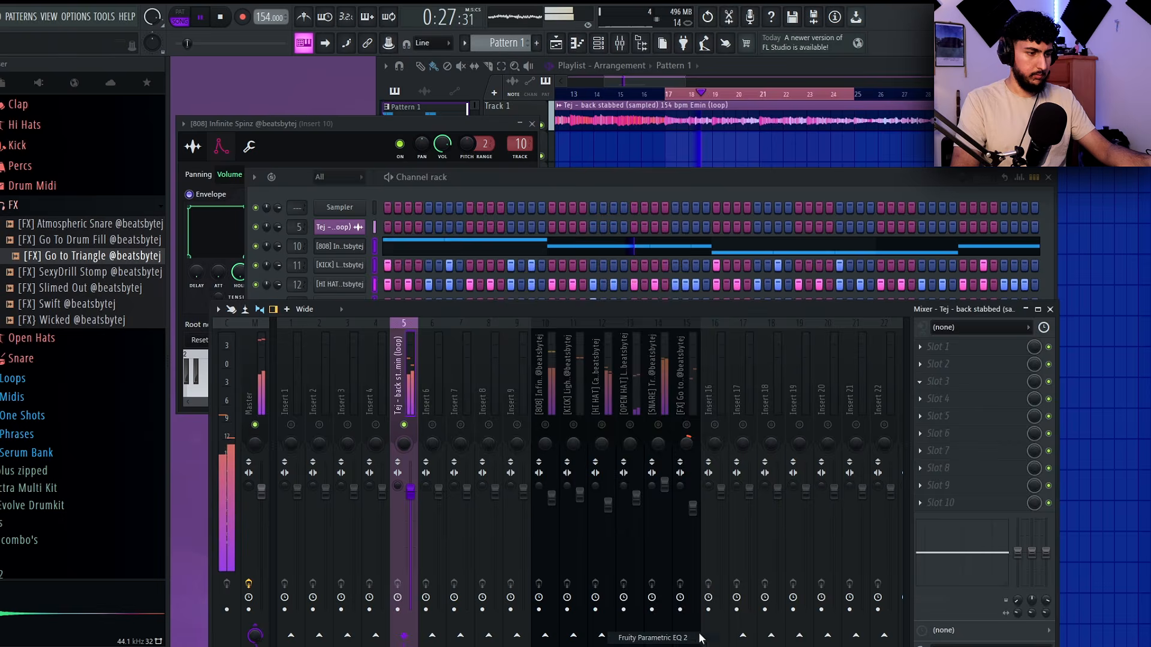
pyautogui.moveTo(412, 333); pyautogui.dragTo(449, 277)
pyautogui.moveTo(668, 284); pyautogui.dragTo(663, 351)
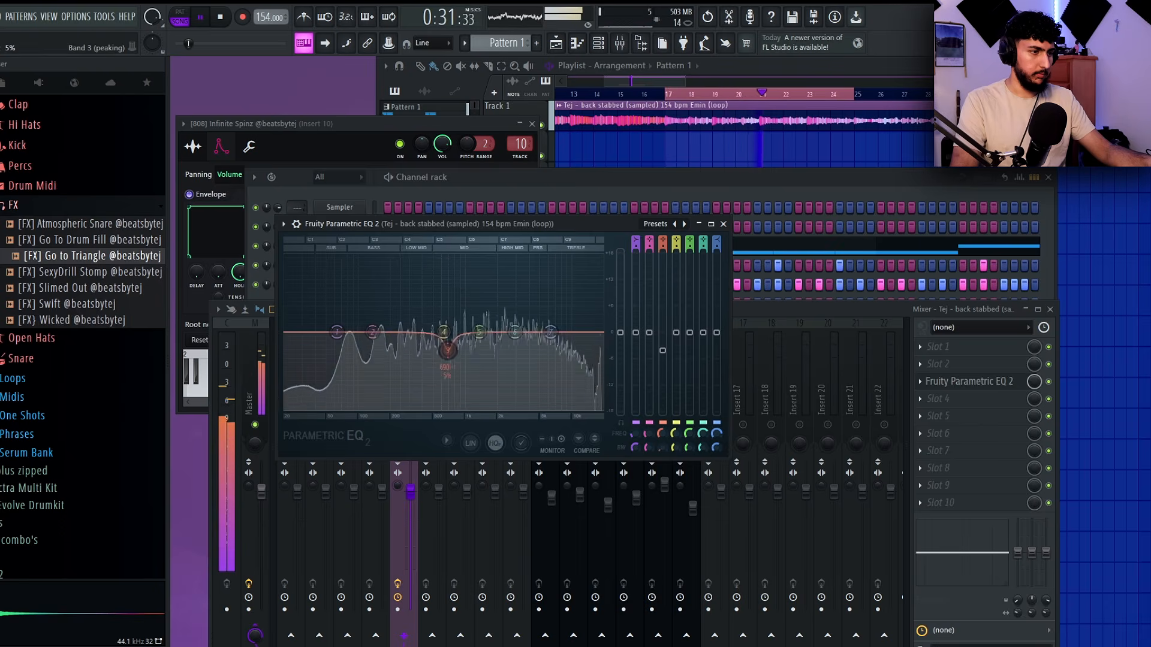
pyautogui.moveTo(373, 332); pyautogui.dragTo(412, 288)
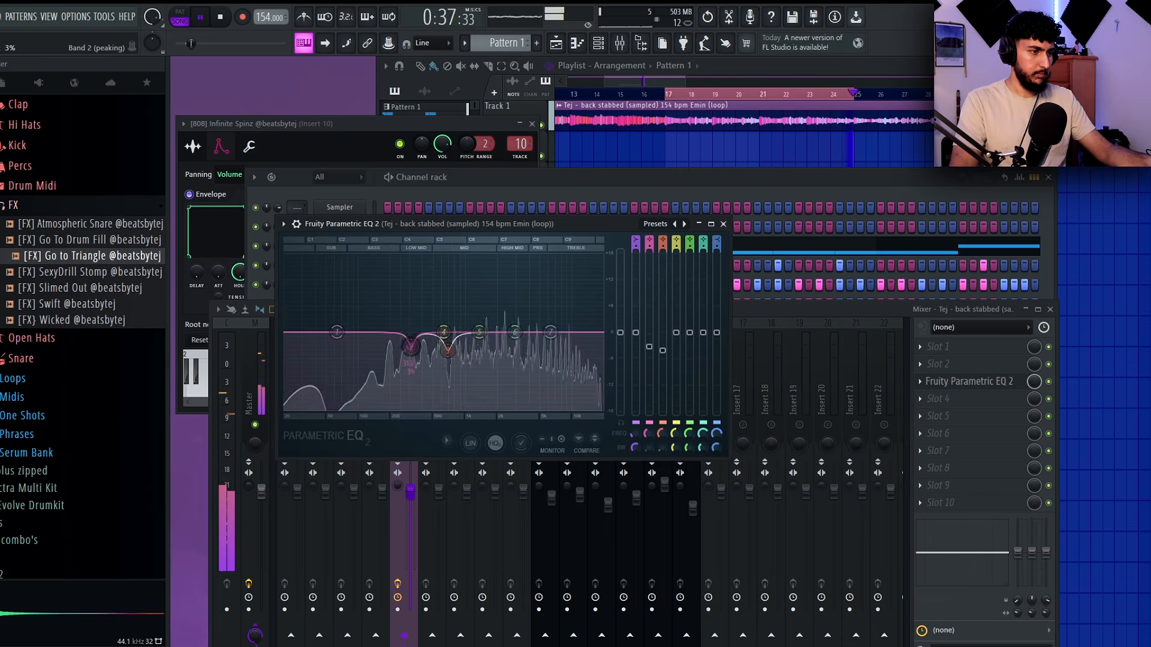
pyautogui.click(723, 223)
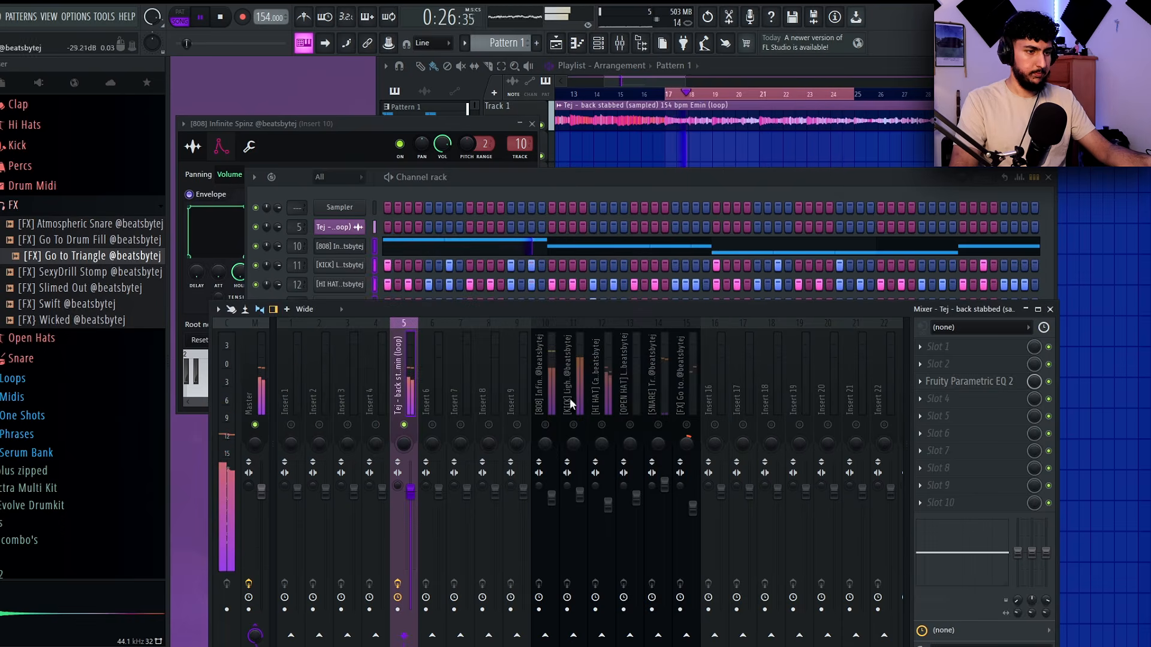
# Step: Enable Fruity Parametric EQ, Fruity Soft Clipper and Maximus on the Master track, and open Maximus
pyautogui.click(259, 393)
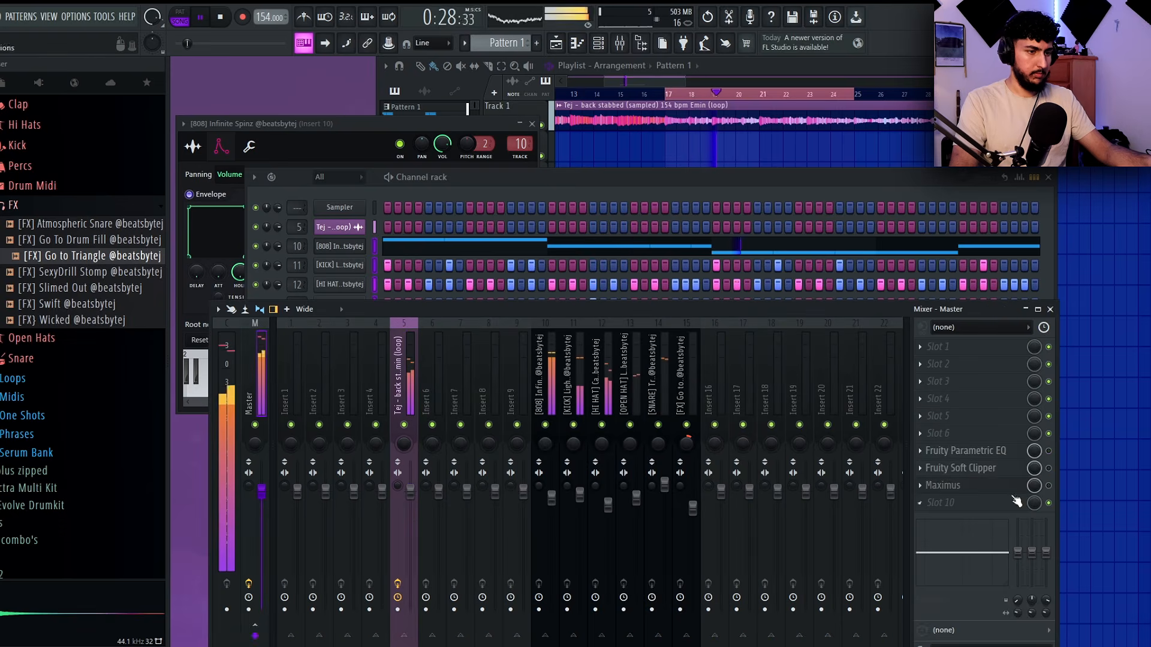
pyautogui.click(1055, 493)
pyautogui.press('space')
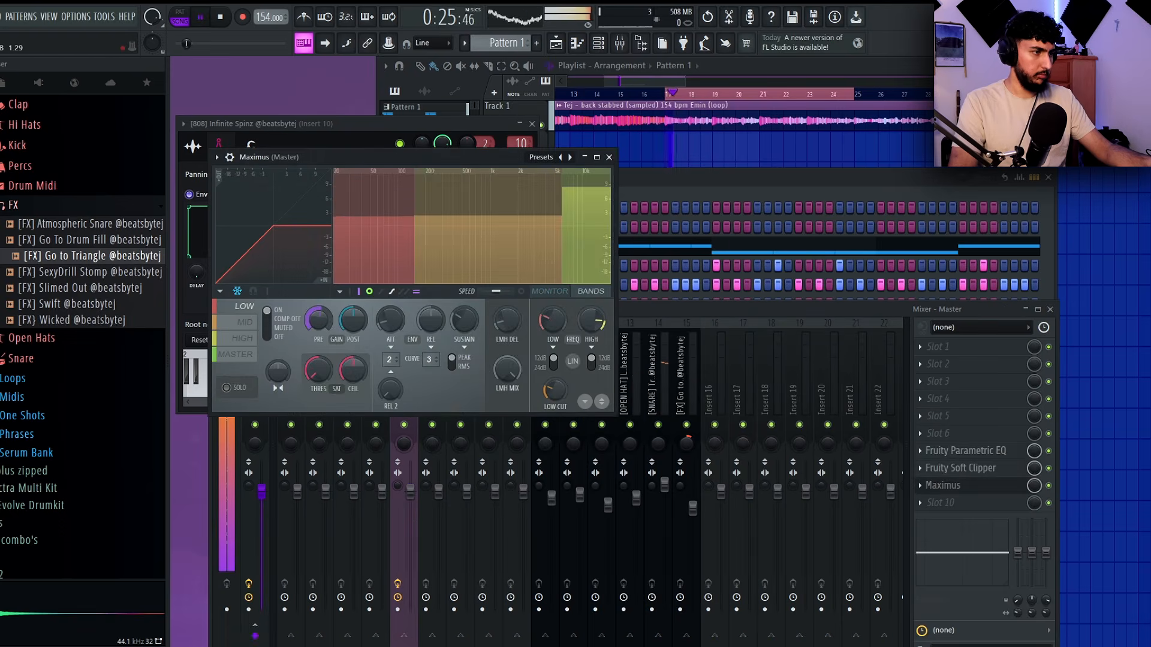
# Step: Balance the low, mid and high band gains in Maximus on the Master, and lower the hi-hat's mixer fader slightly
pyautogui.click(243, 322)
pyautogui.click(244, 307)
pyautogui.click(244, 322)
pyautogui.click(243, 339)
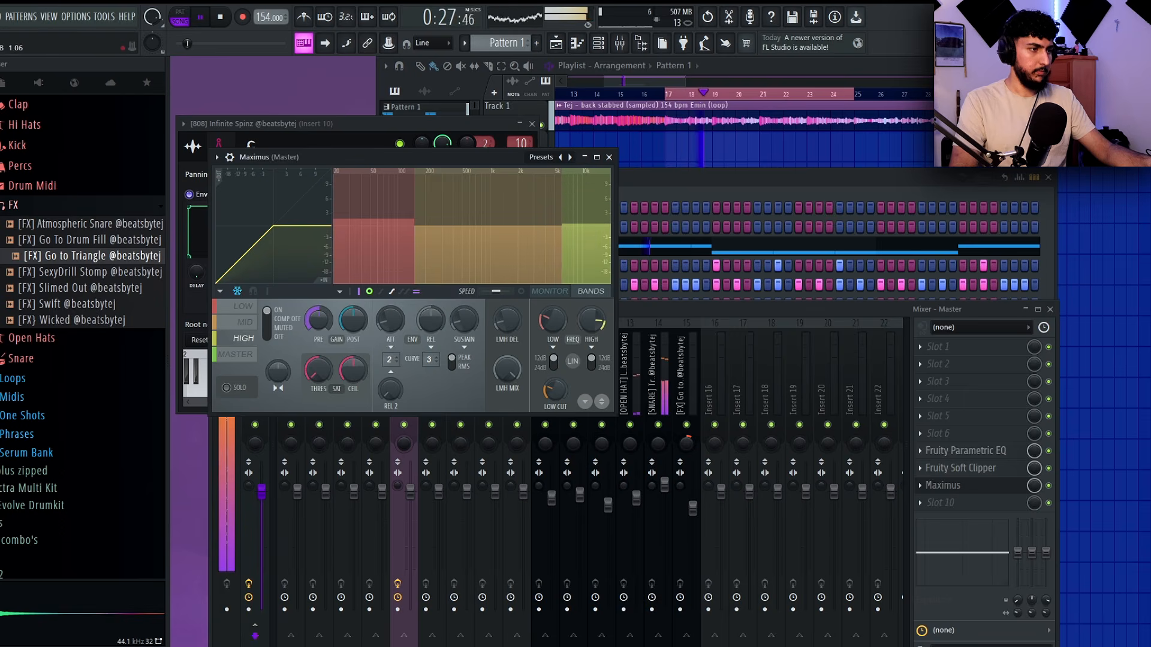
pyautogui.moveTo(488, 226); pyautogui.dragTo(488, 219)
pyautogui.moveTo(381, 217); pyautogui.dragTo(382, 219)
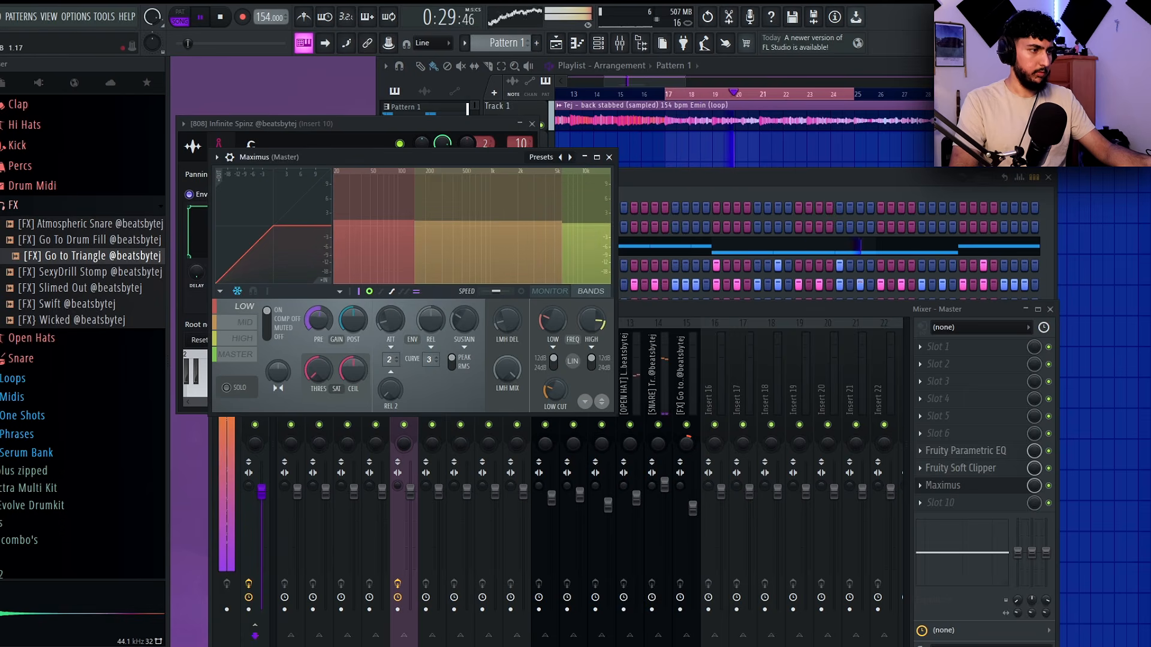
pyautogui.click(588, 234)
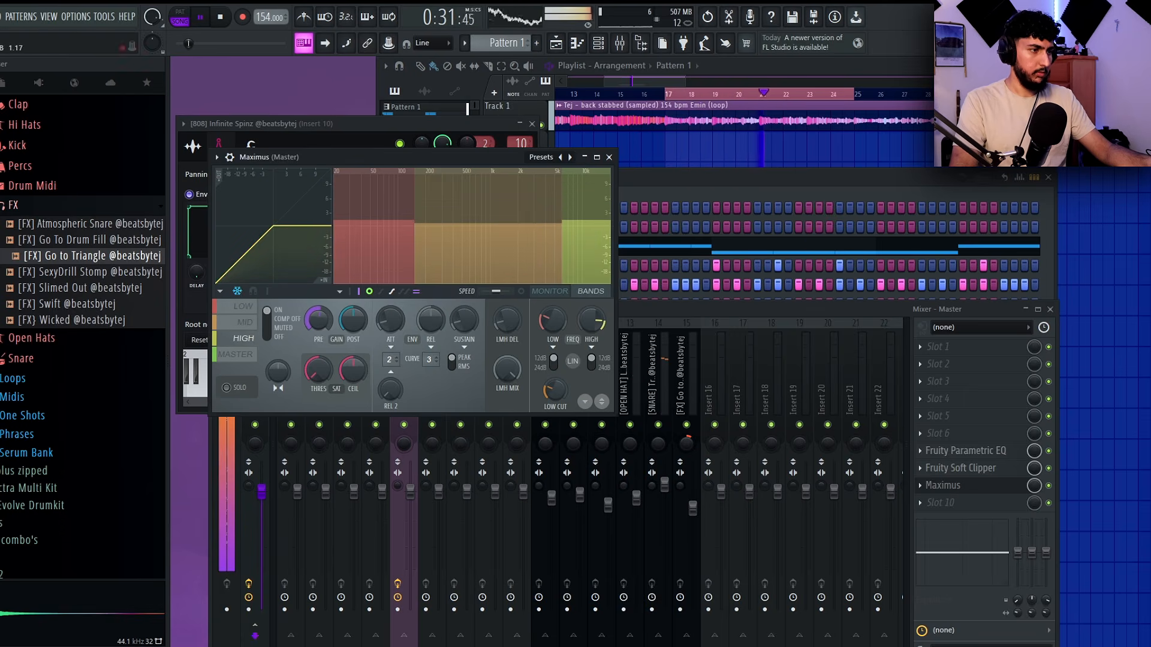
pyautogui.click(609, 157)
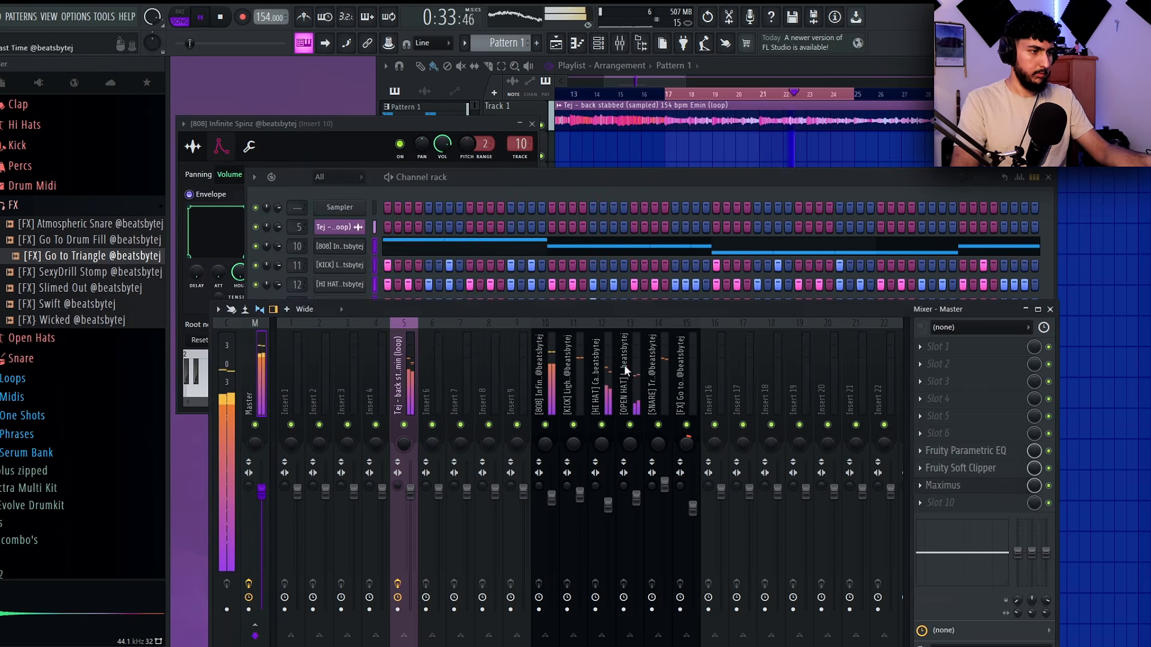
pyautogui.click(606, 408)
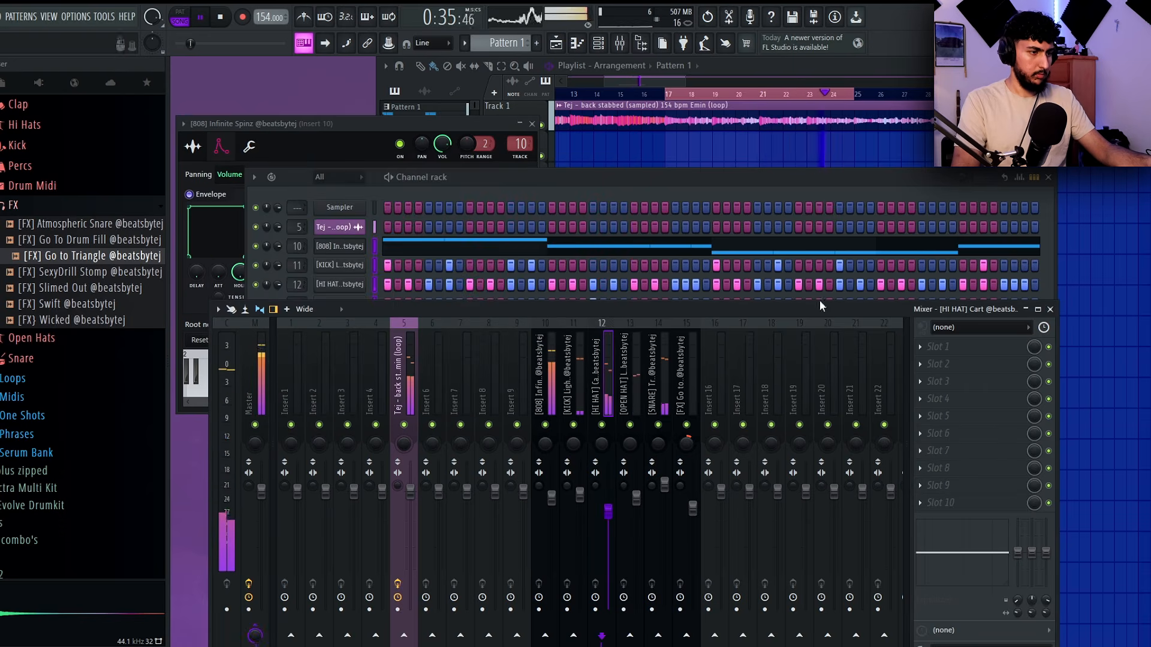
# Step: Place Pattern 1 on playlist track 5 at bar 17, trim the clip to eight bars and repeat it once from bar 25
pyautogui.press('F5')
pyautogui.hotkey('ctrl', 'd')
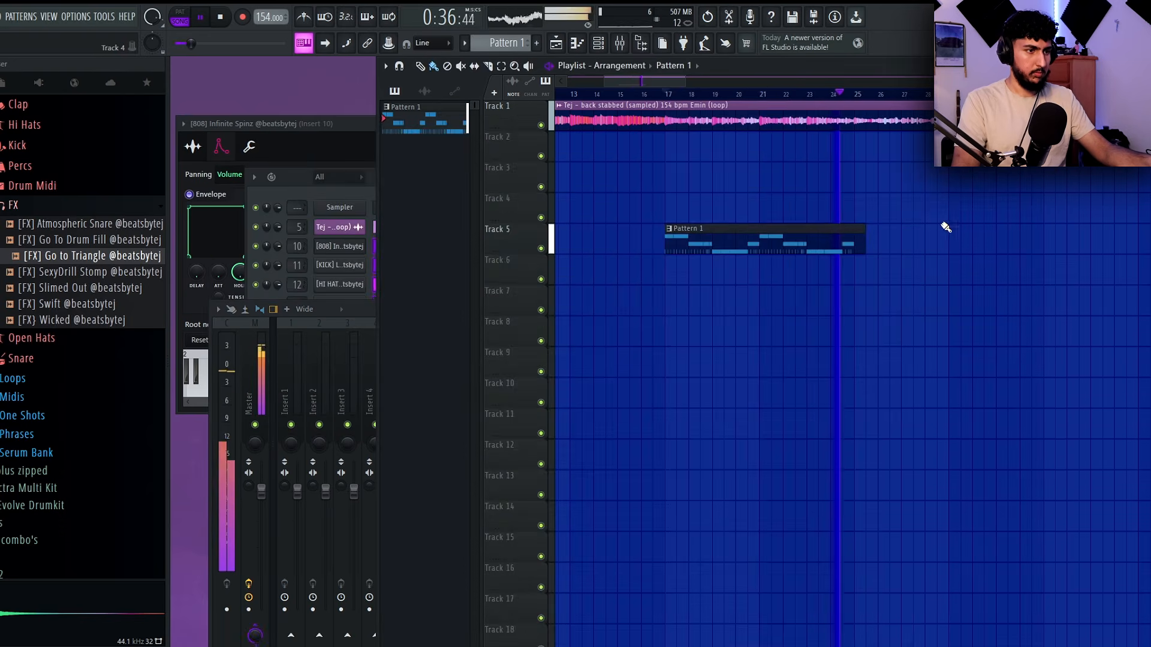
pyautogui.moveTo(863, 235); pyautogui.dragTo(852, 236)
pyautogui.click(864, 237)
pyautogui.scroll(-3, 861, 201)
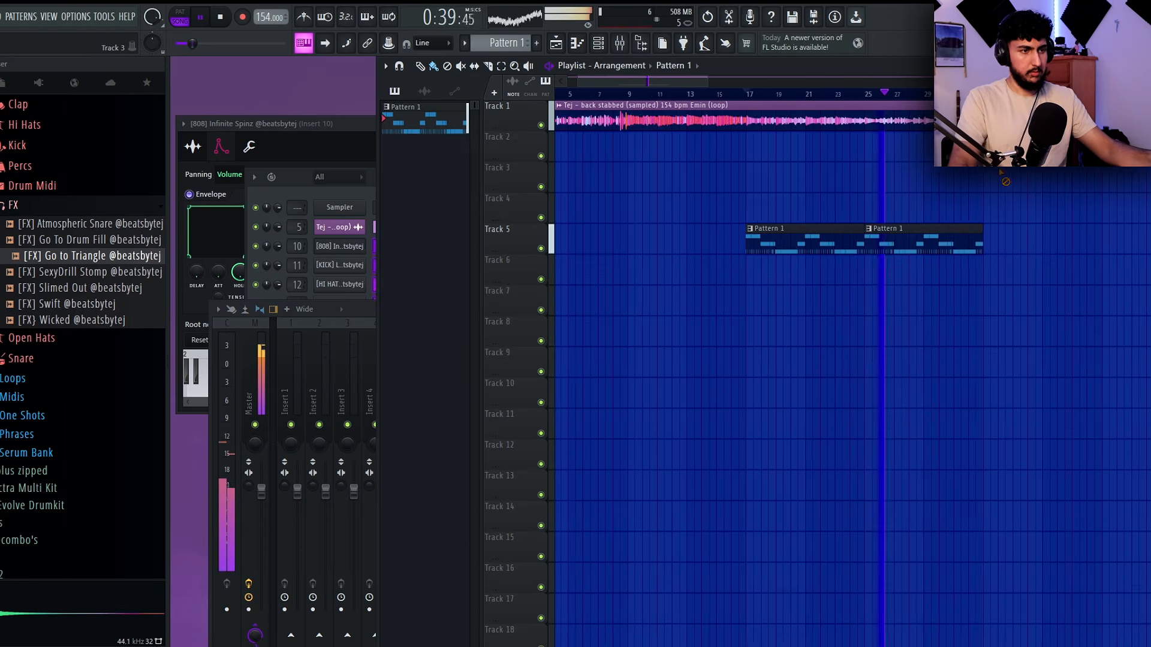
# Step: Split Pattern 1 by channel and place the six resulting patterns on playlist tracks 6 to 11 from bar 17
pyautogui.rightClick(402, 109)
pyautogui.click(436, 328)
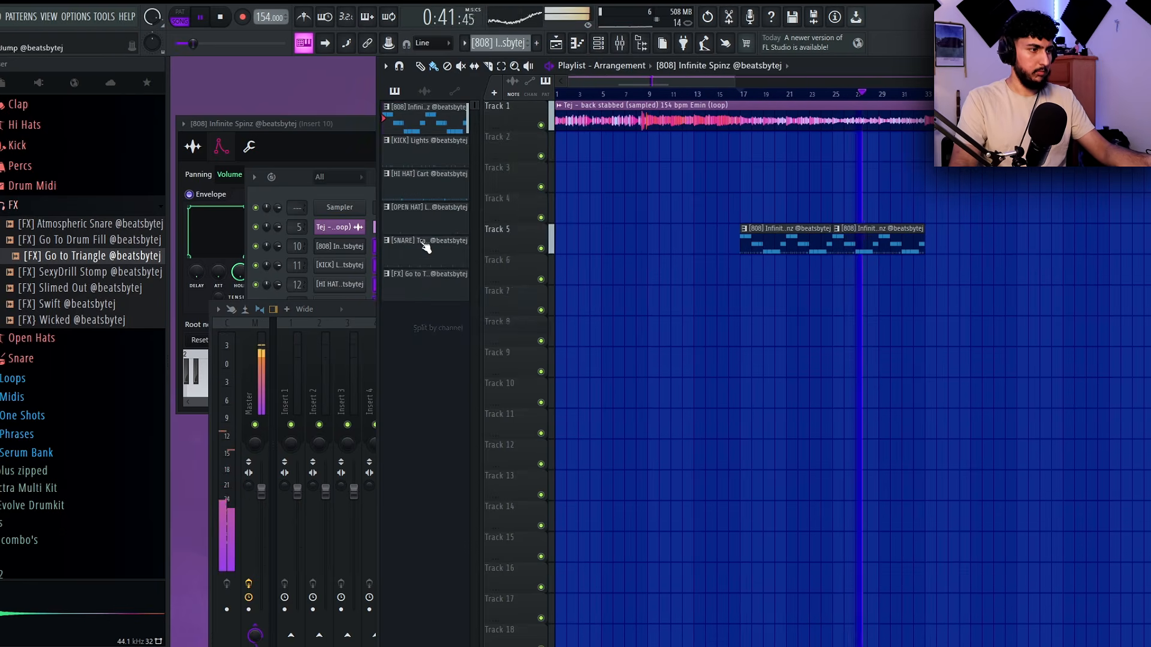
pyautogui.moveTo(427, 113); pyautogui.dragTo(746, 279)
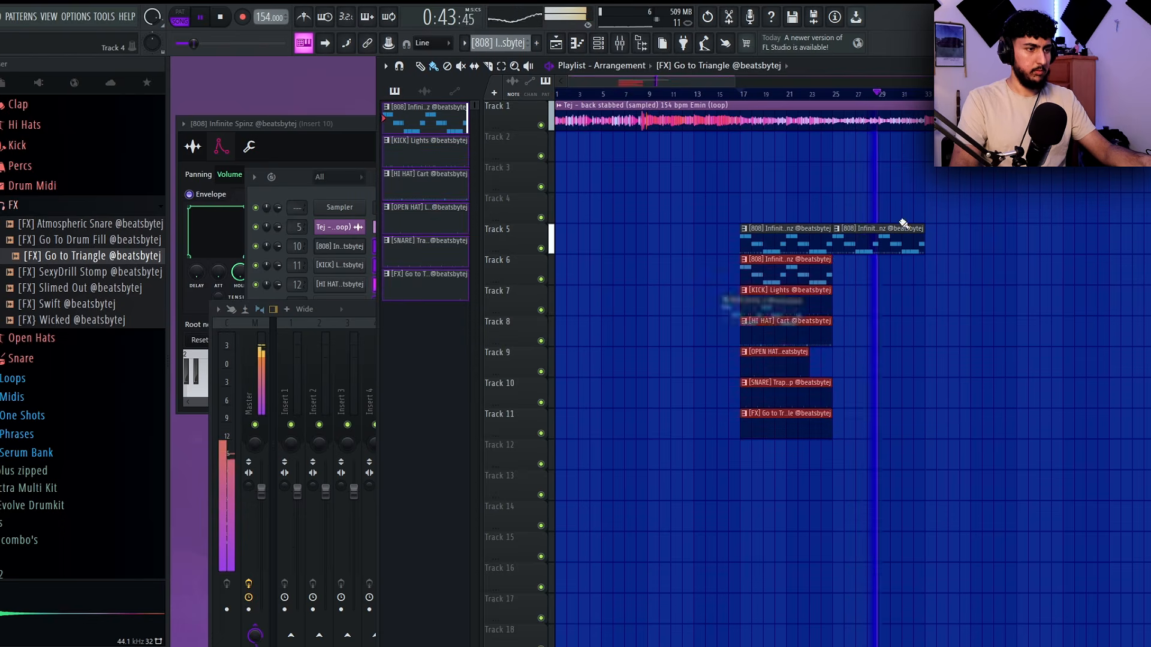
# Step: Duplicate the six split 808 and drum clips directly after the originals in the playlist
pyautogui.hotkey('ctrl', 'b')
pyautogui.hotkey('ctrl', 'd')
pyautogui.scroll(-1, 1028, 225)
pyautogui.rightClick(1010, 235)
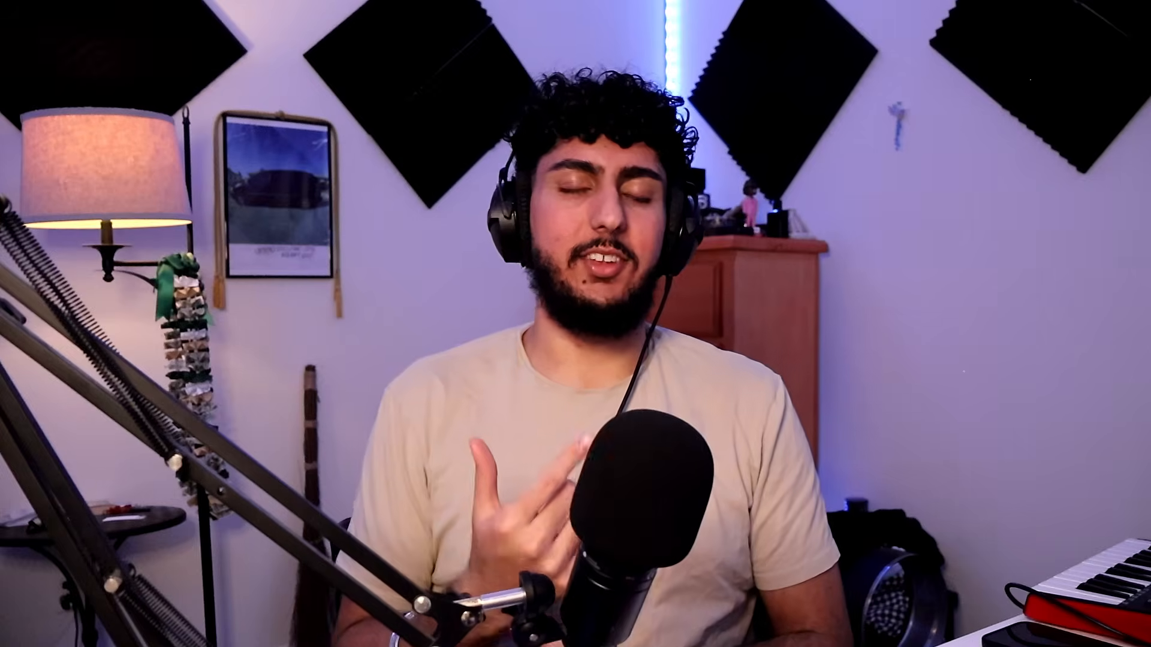